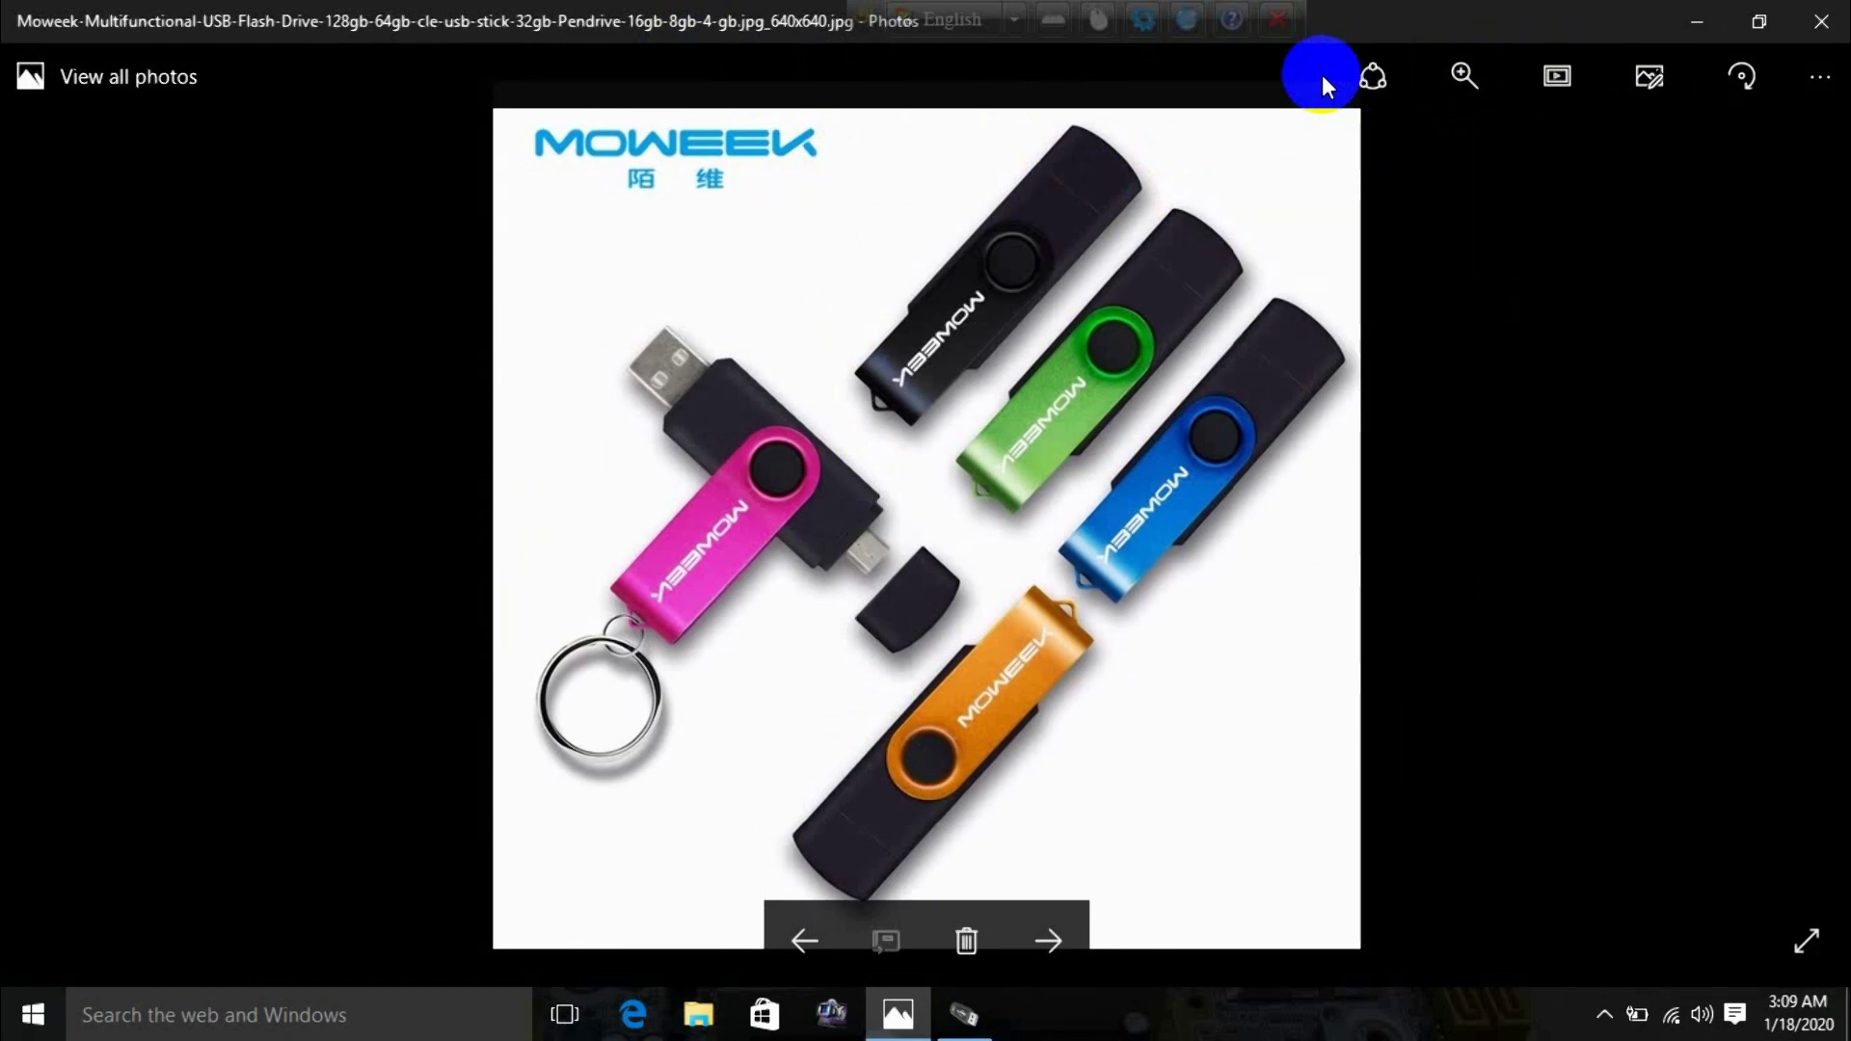
- Minimize the photo viewer and close the already running WinSetupFromUSB 1.9 window
{"action": "left_click", "coordinate": [1682, 21]}
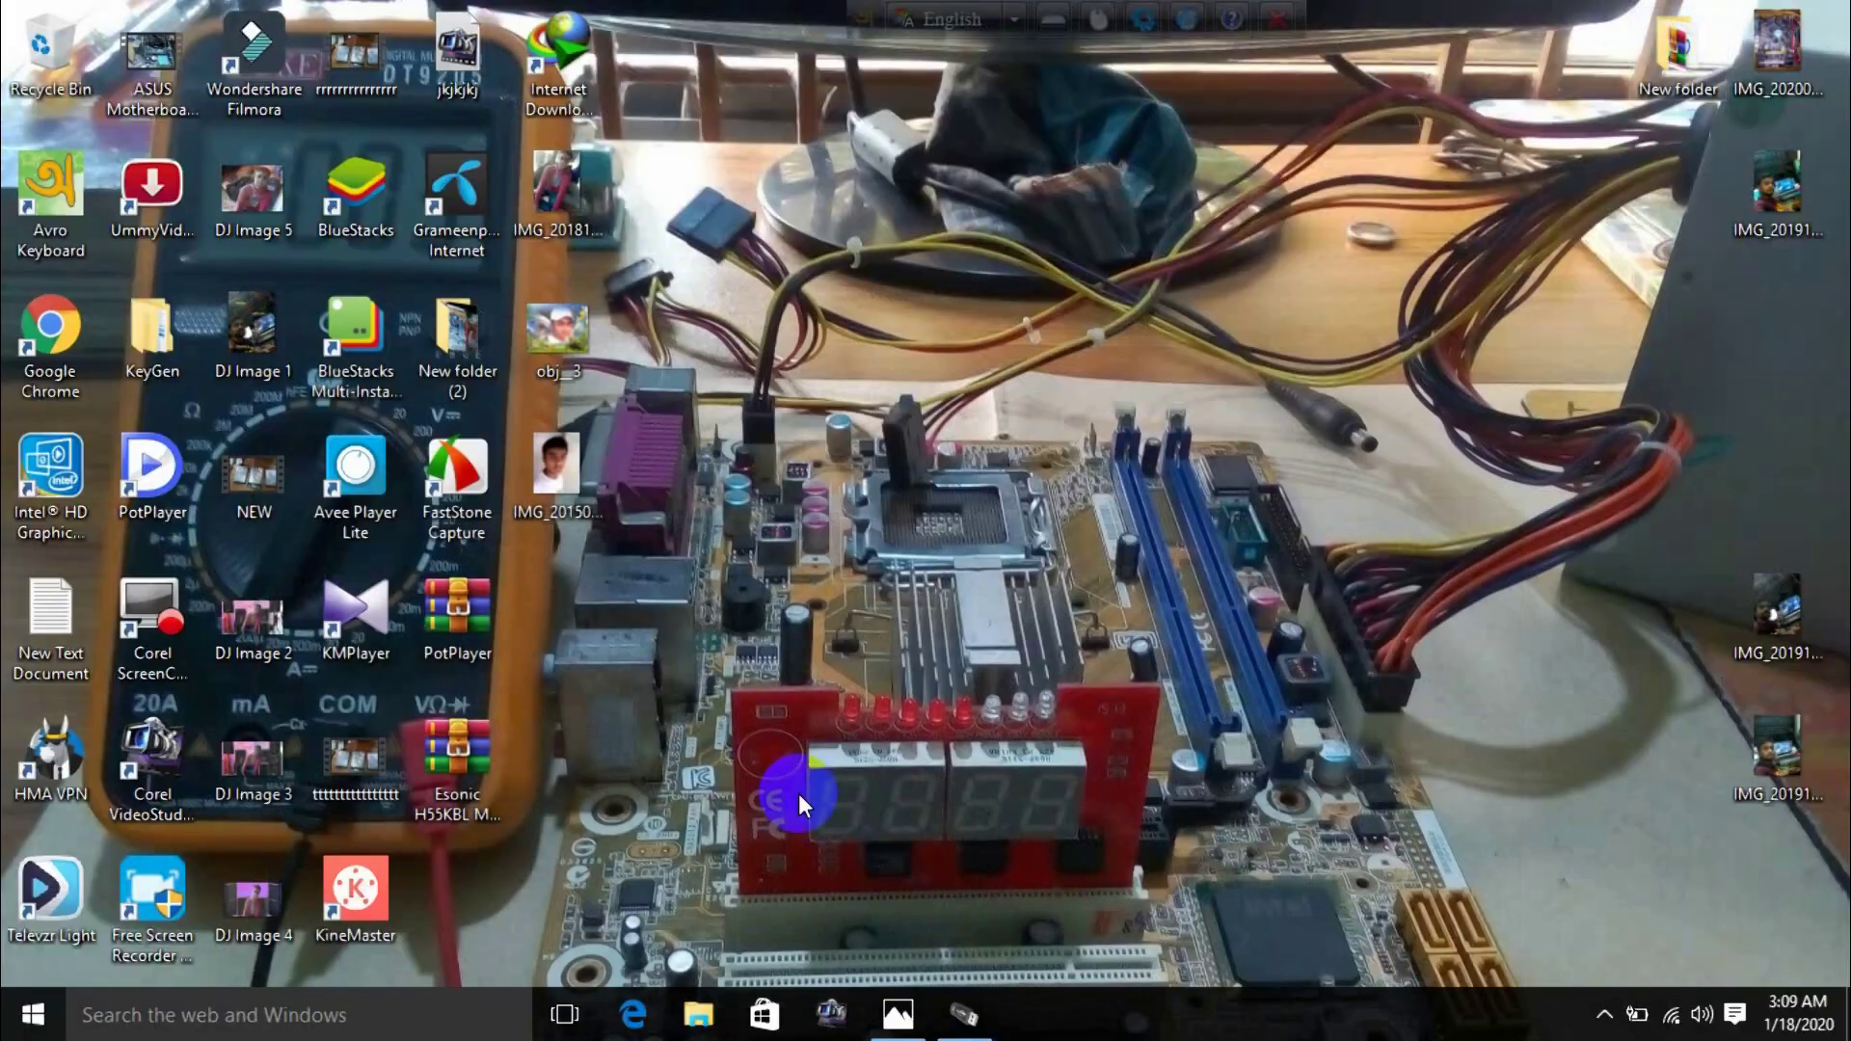
{"action": "left_click", "coordinate": [983, 1030]}
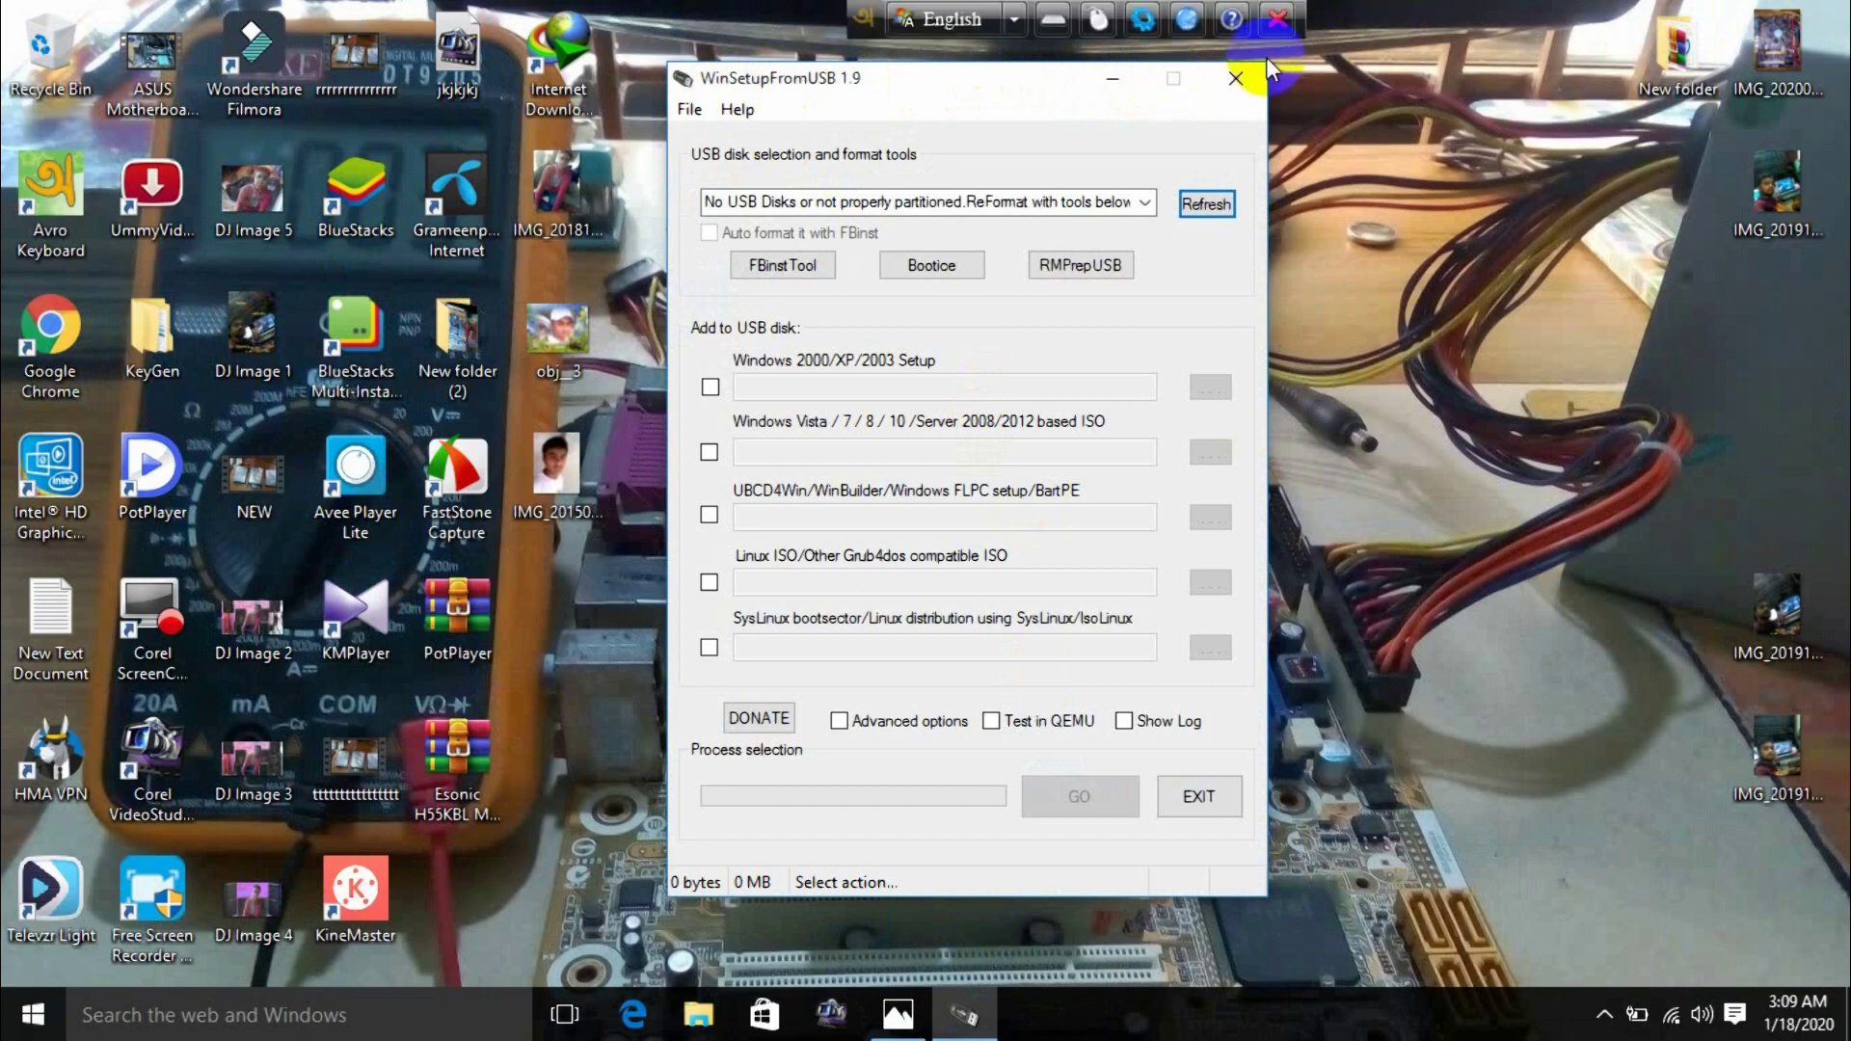
{"action": "left_click", "coordinate": [1236, 80]}
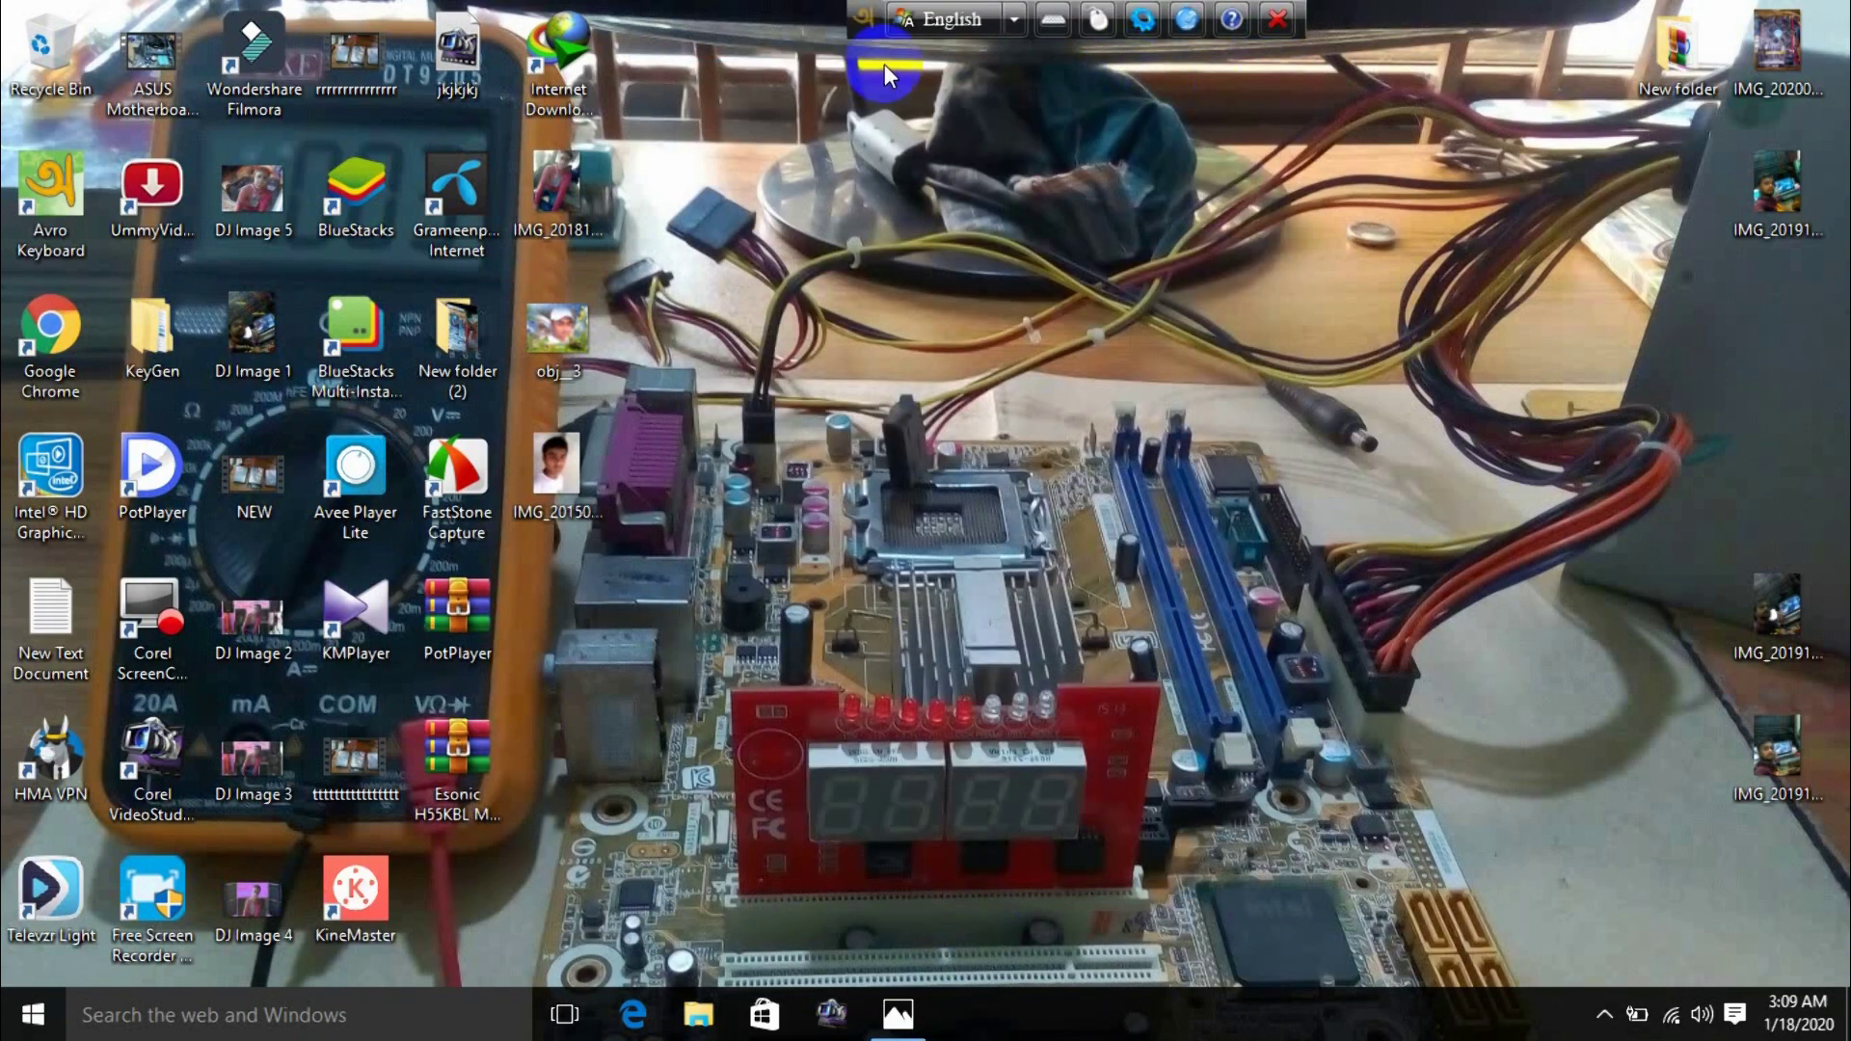
- Open Google Chrome in a maximized window and search Google for WinSetupFromUSB
{"action": "double_click", "coordinate": [63, 327]}
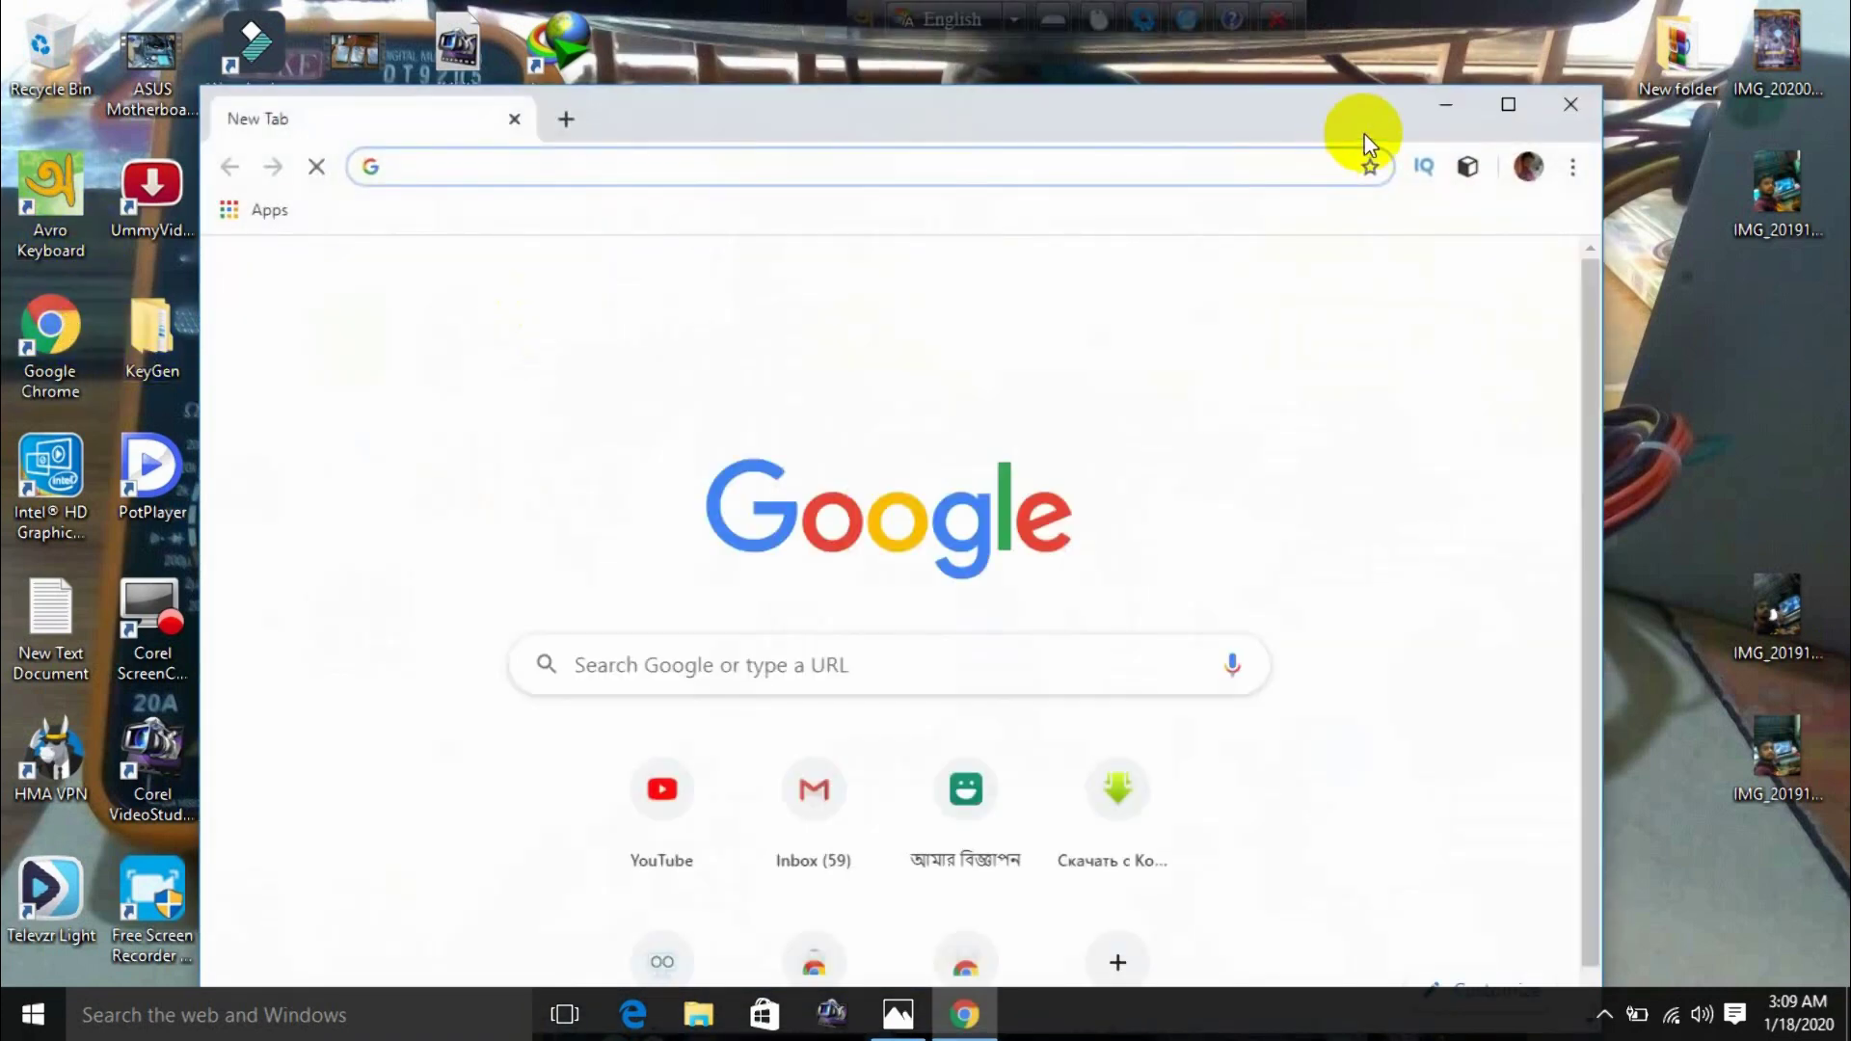
{"action": "left_click", "coordinate": [1509, 106]}
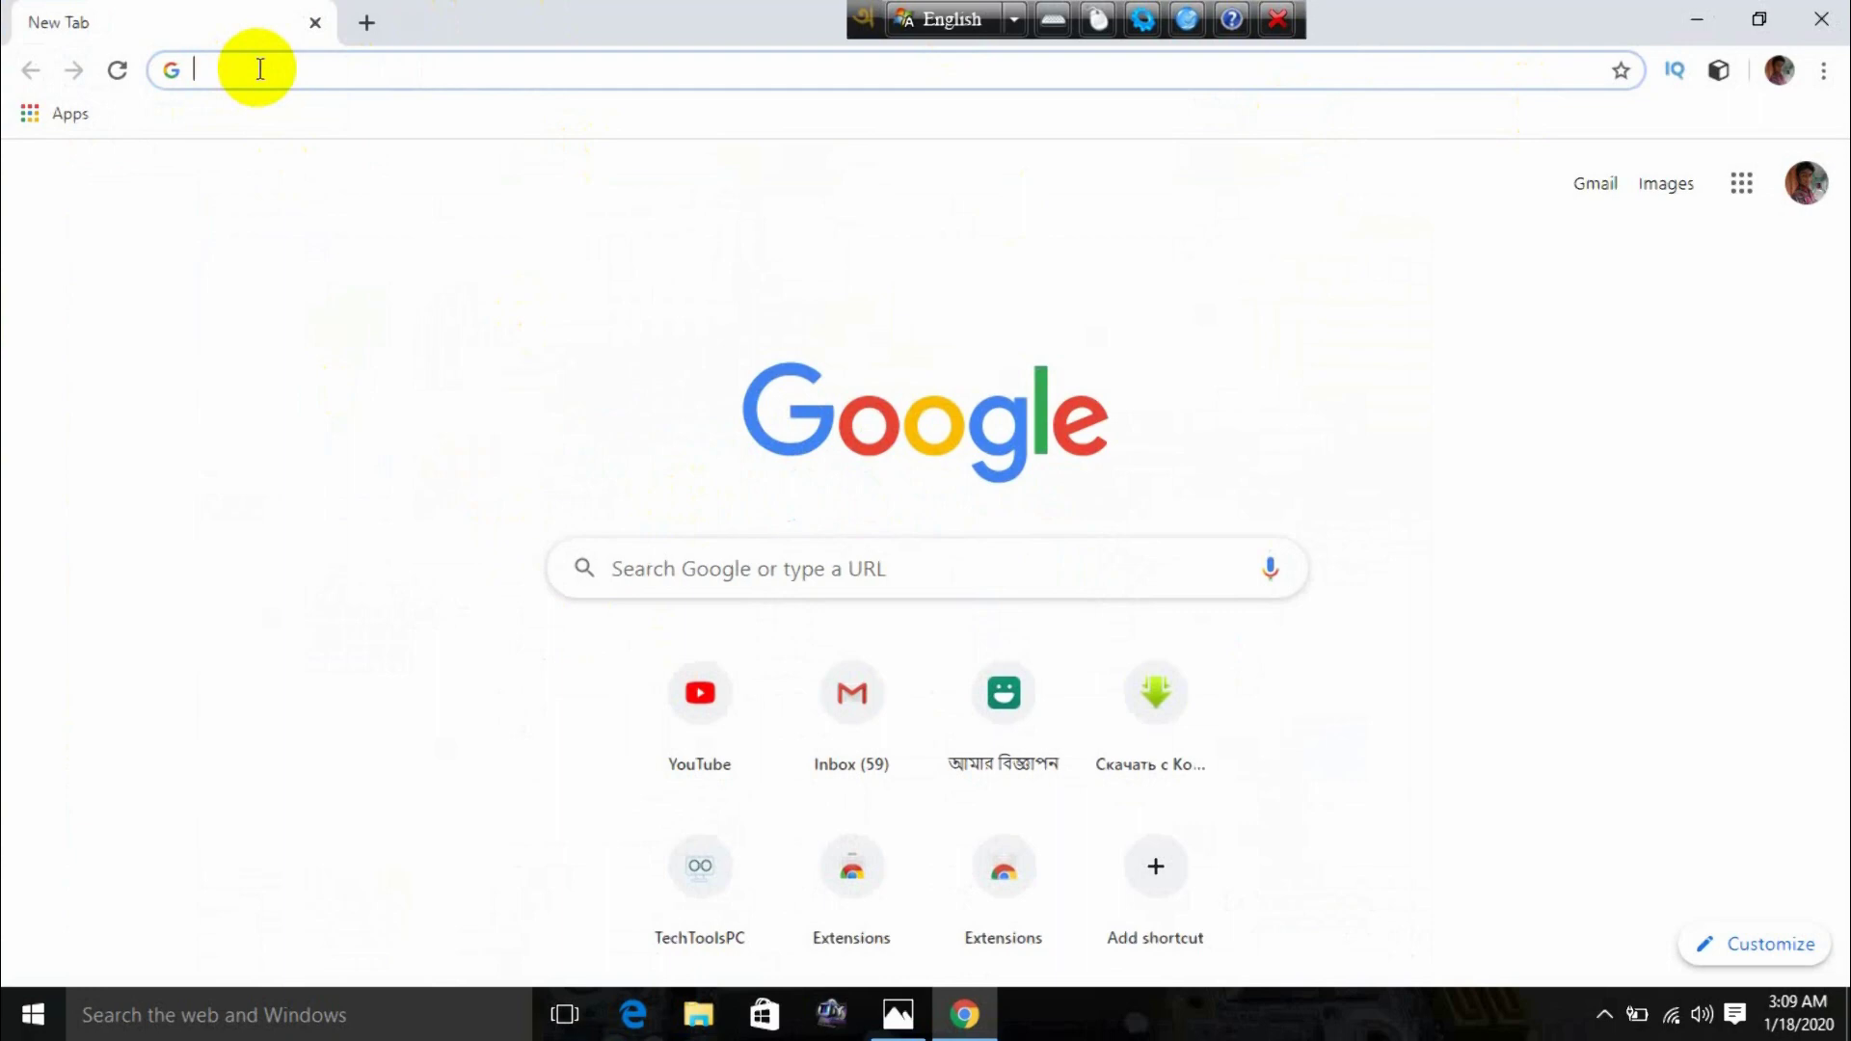
{"action": "type", "text": "WinSetupFromUSB"}
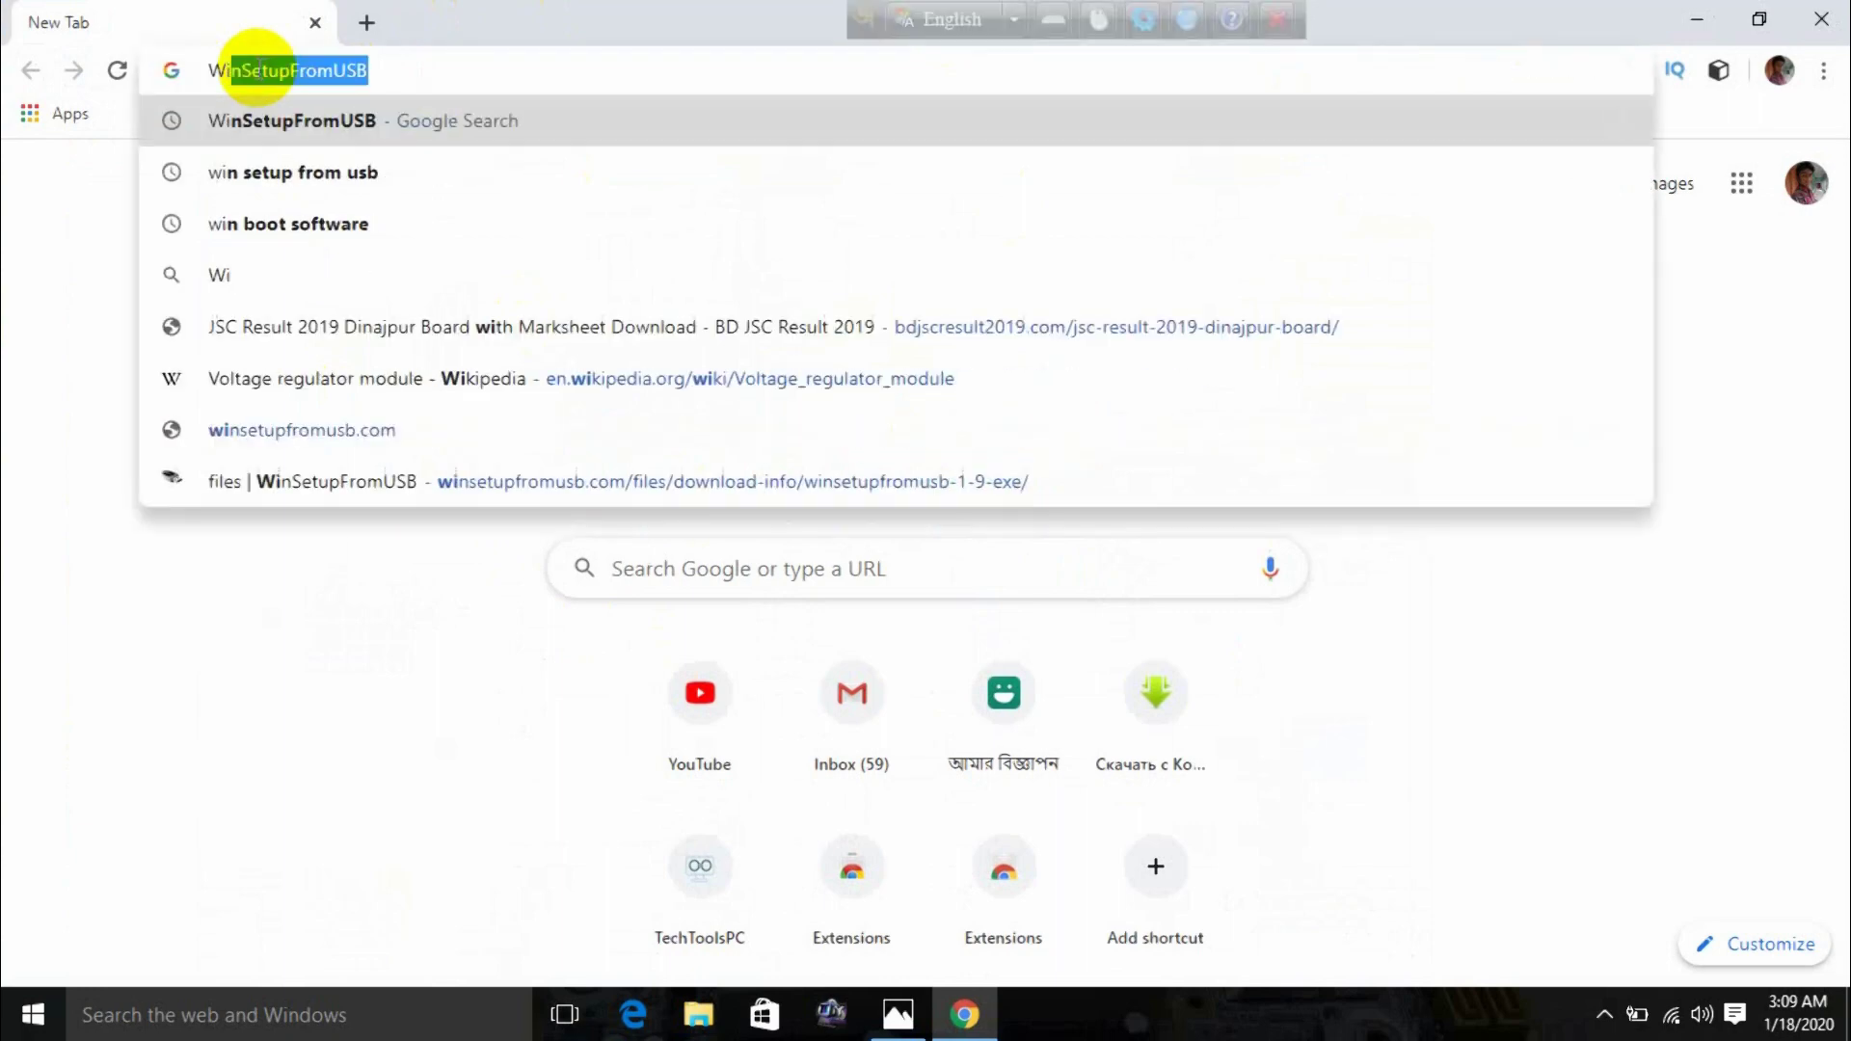
{"action": "left_click", "coordinate": [260, 126]}
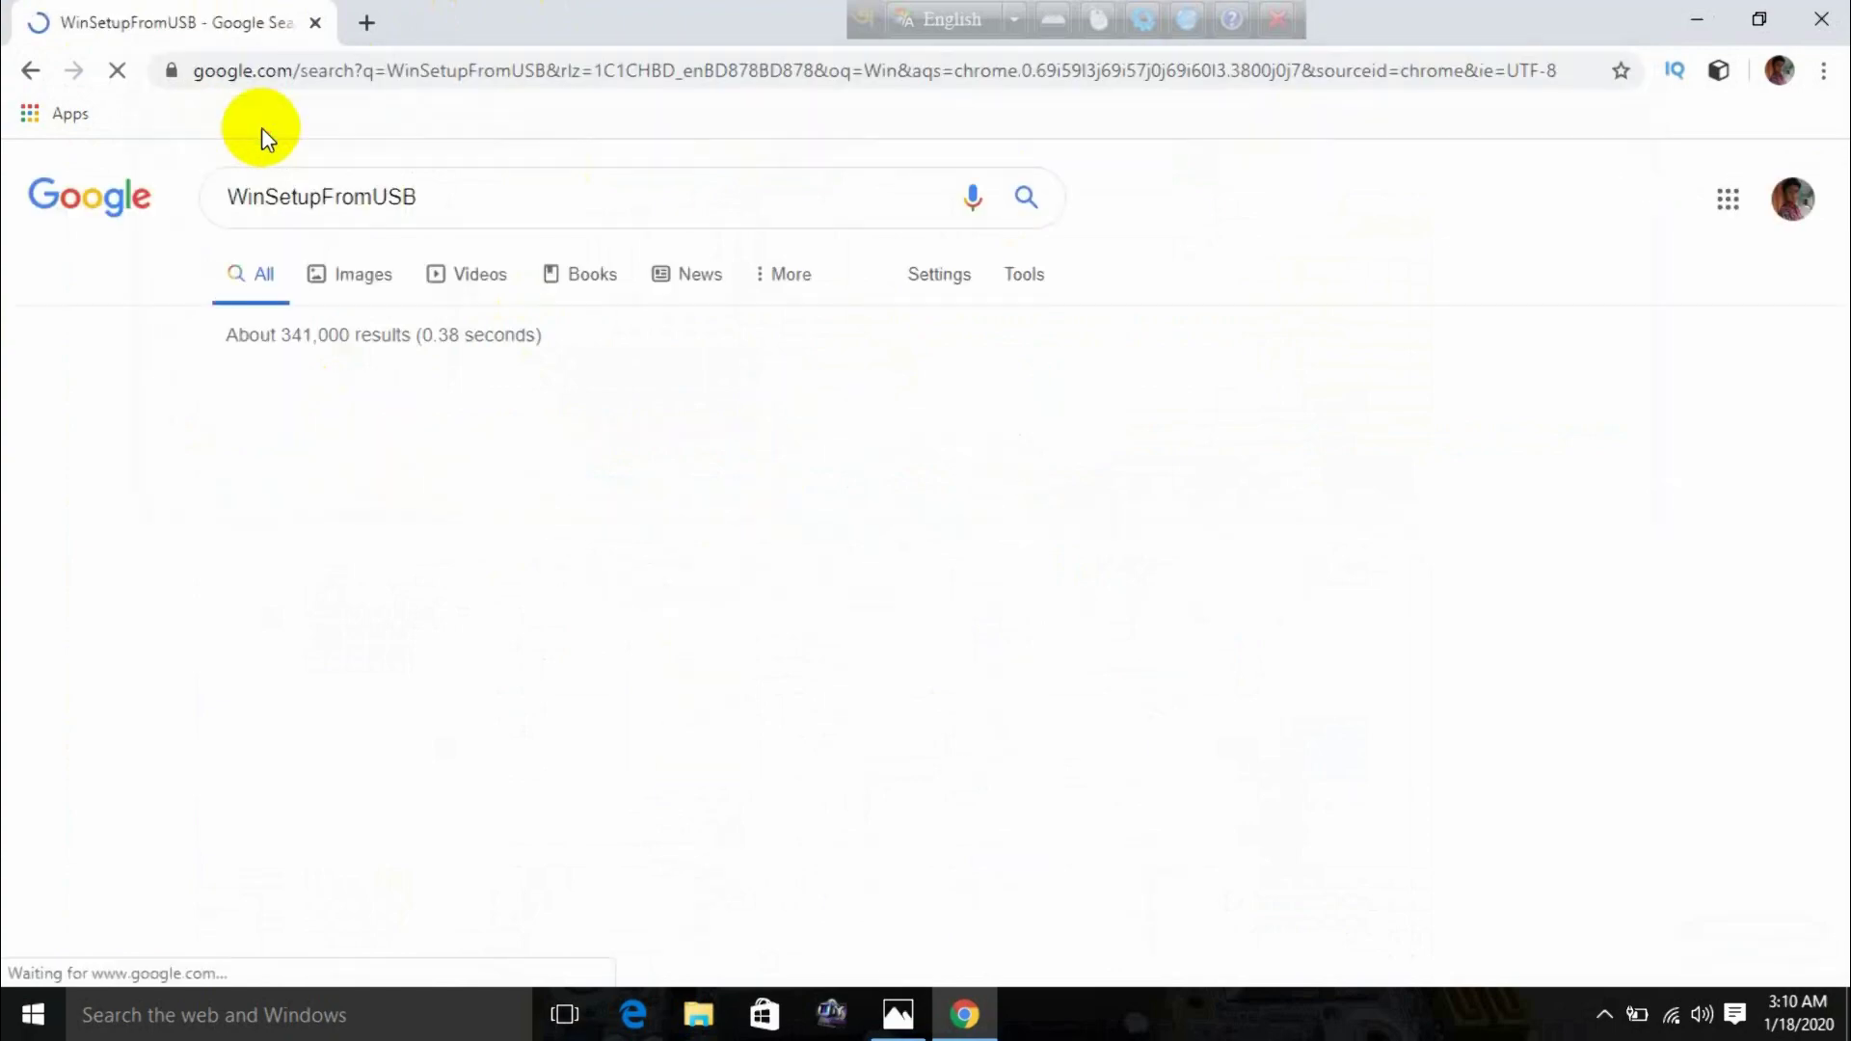
- Look through the search results and open the Downloads page of winsetupfromusb.com
{"action": "scroll", "coordinate": [462, 488], "scroll_direction": "down", "scroll_amount": 7}
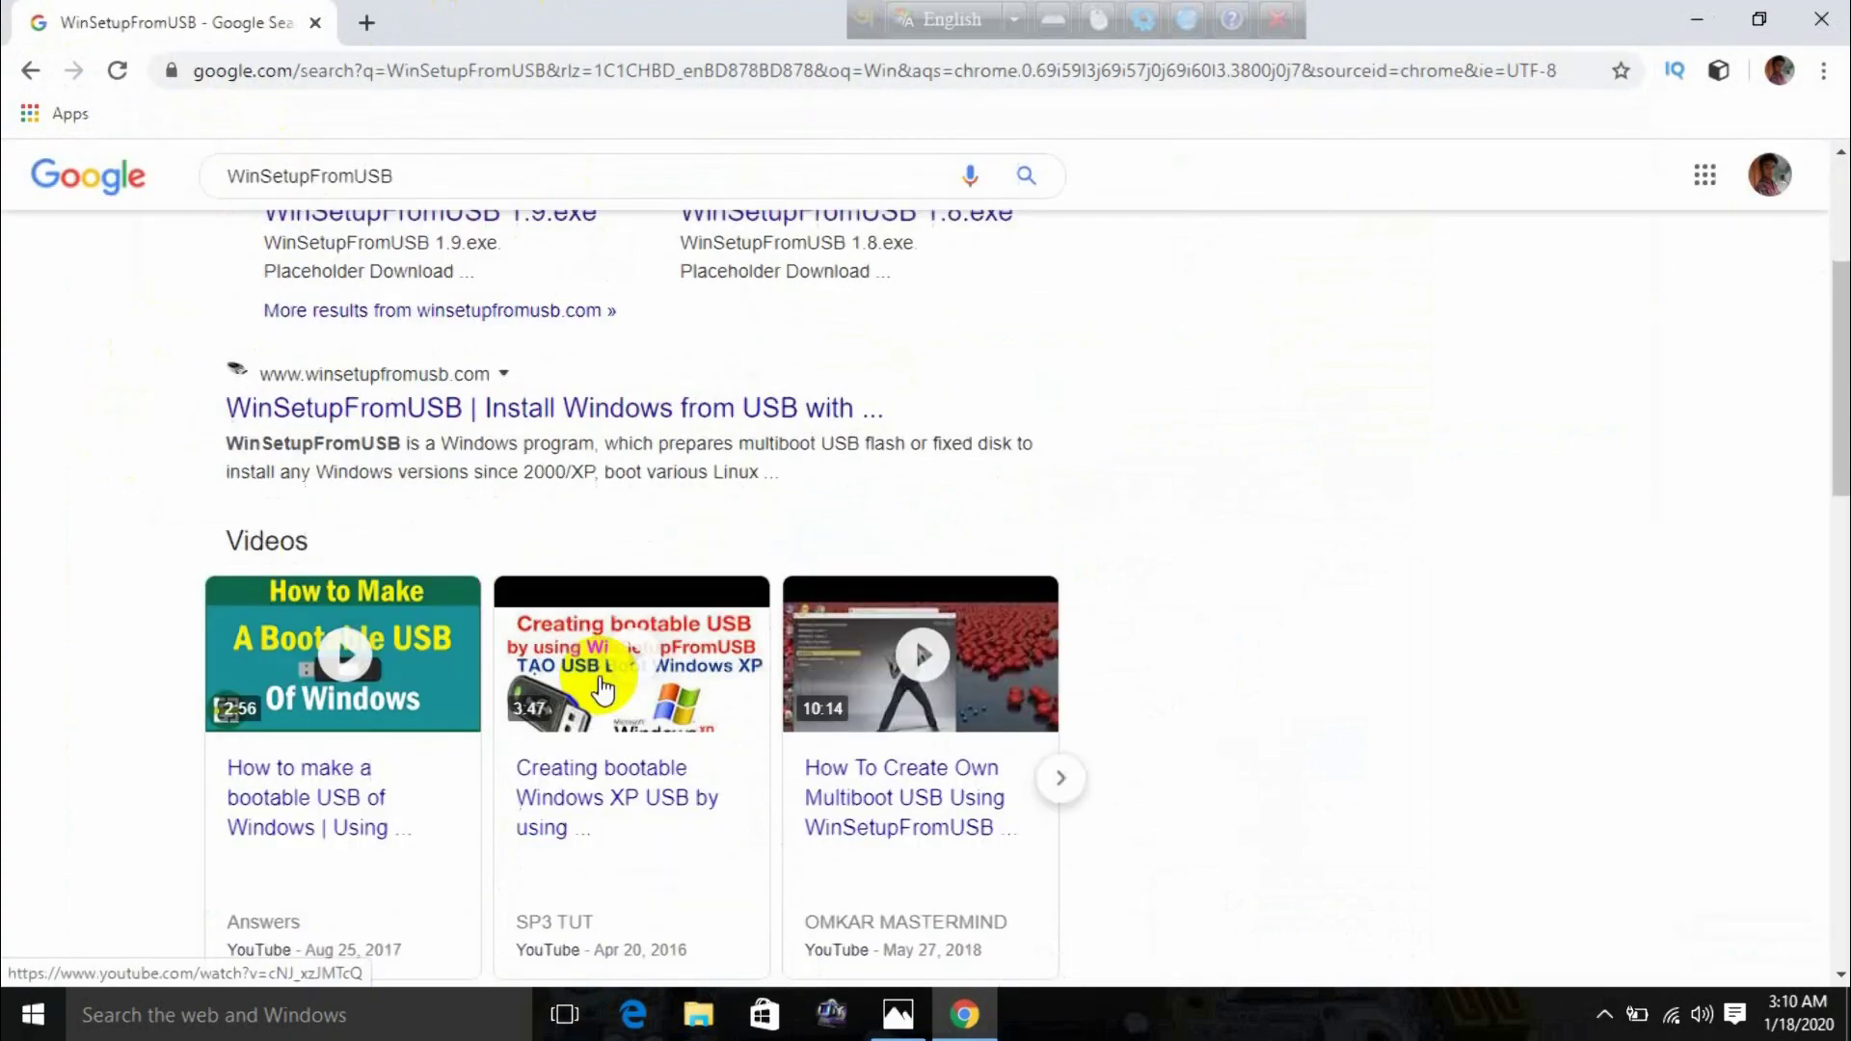
{"action": "scroll", "coordinate": [413, 827], "scroll_direction": "down", "scroll_amount": 1}
{"action": "scroll", "coordinate": [818, 839], "scroll_direction": "down", "scroll_amount": 8}
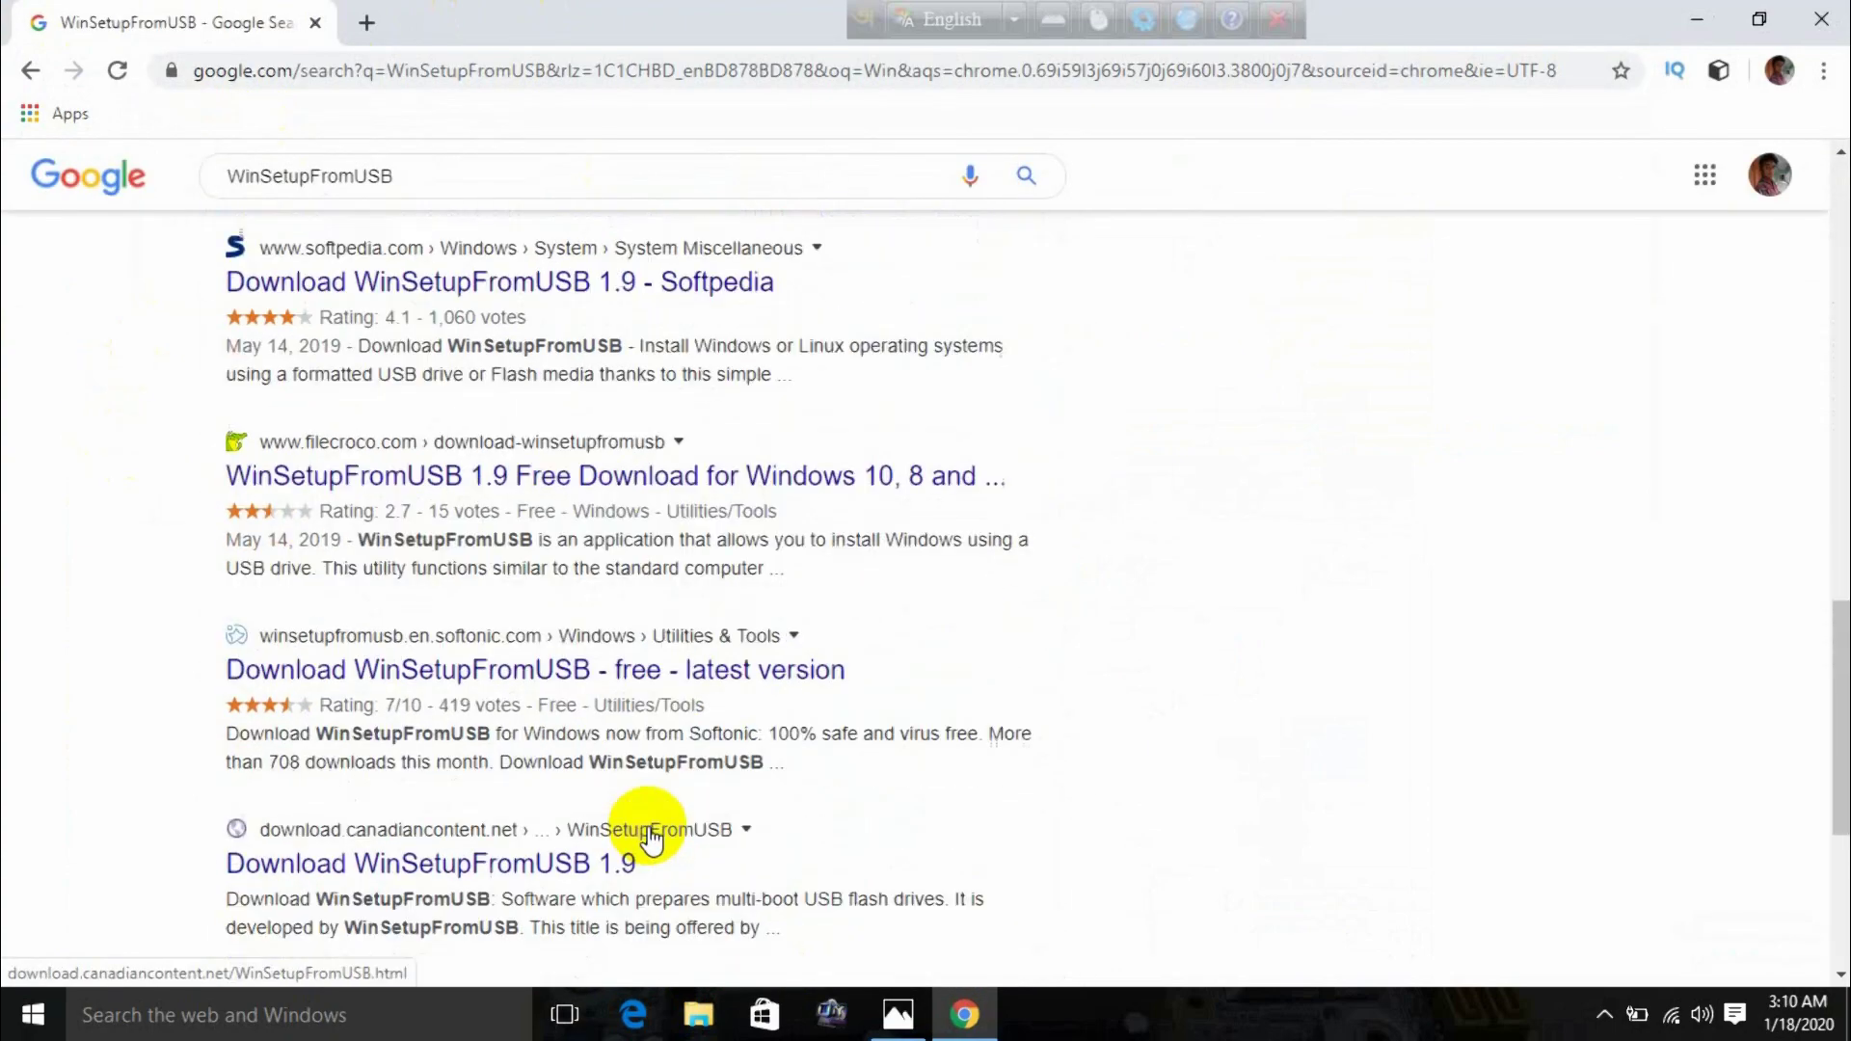
{"action": "scroll", "coordinate": [648, 829], "scroll_direction": "up", "scroll_amount": 2}
{"action": "scroll", "coordinate": [648, 829], "scroll_direction": "up", "scroll_amount": 10}
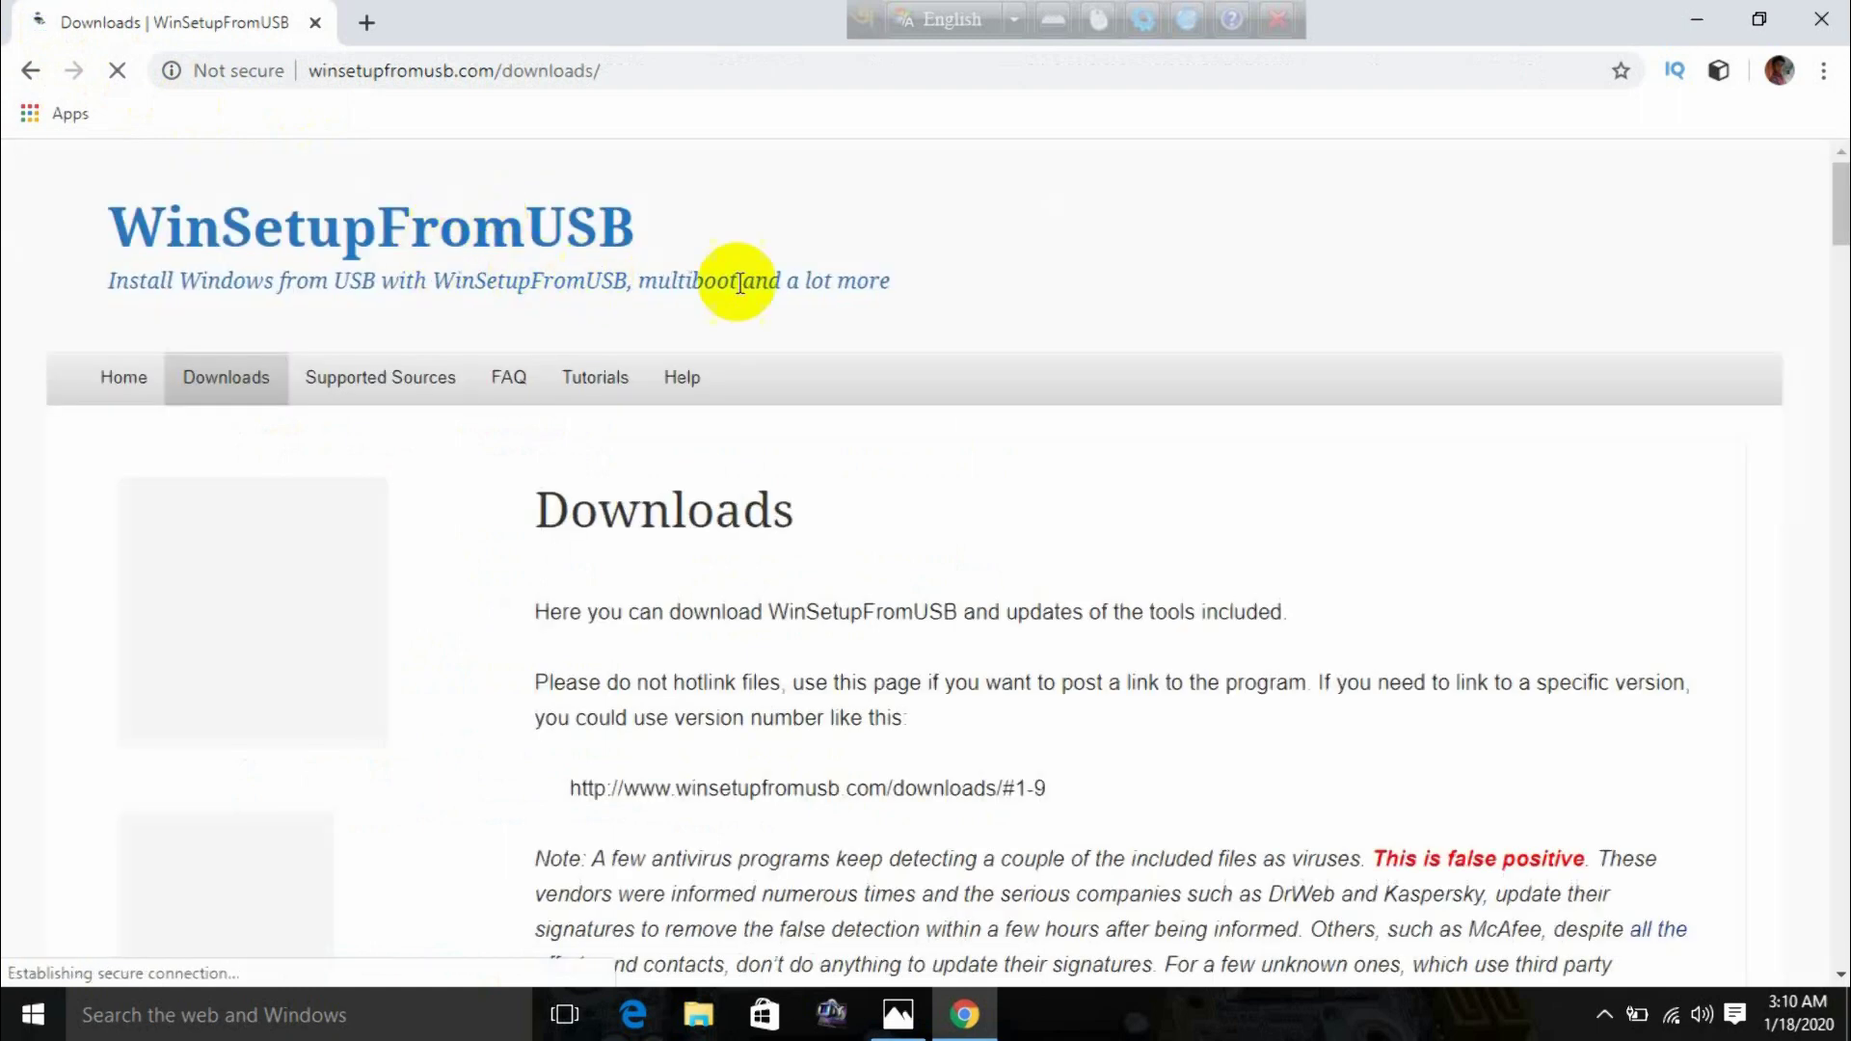
- Examine the site's Downloads page, reviewing the list of available WinSetupFromUSB versions
{"action": "left_click_drag", "start_coordinate": [62, 299], "coordinate": [1027, 424]}
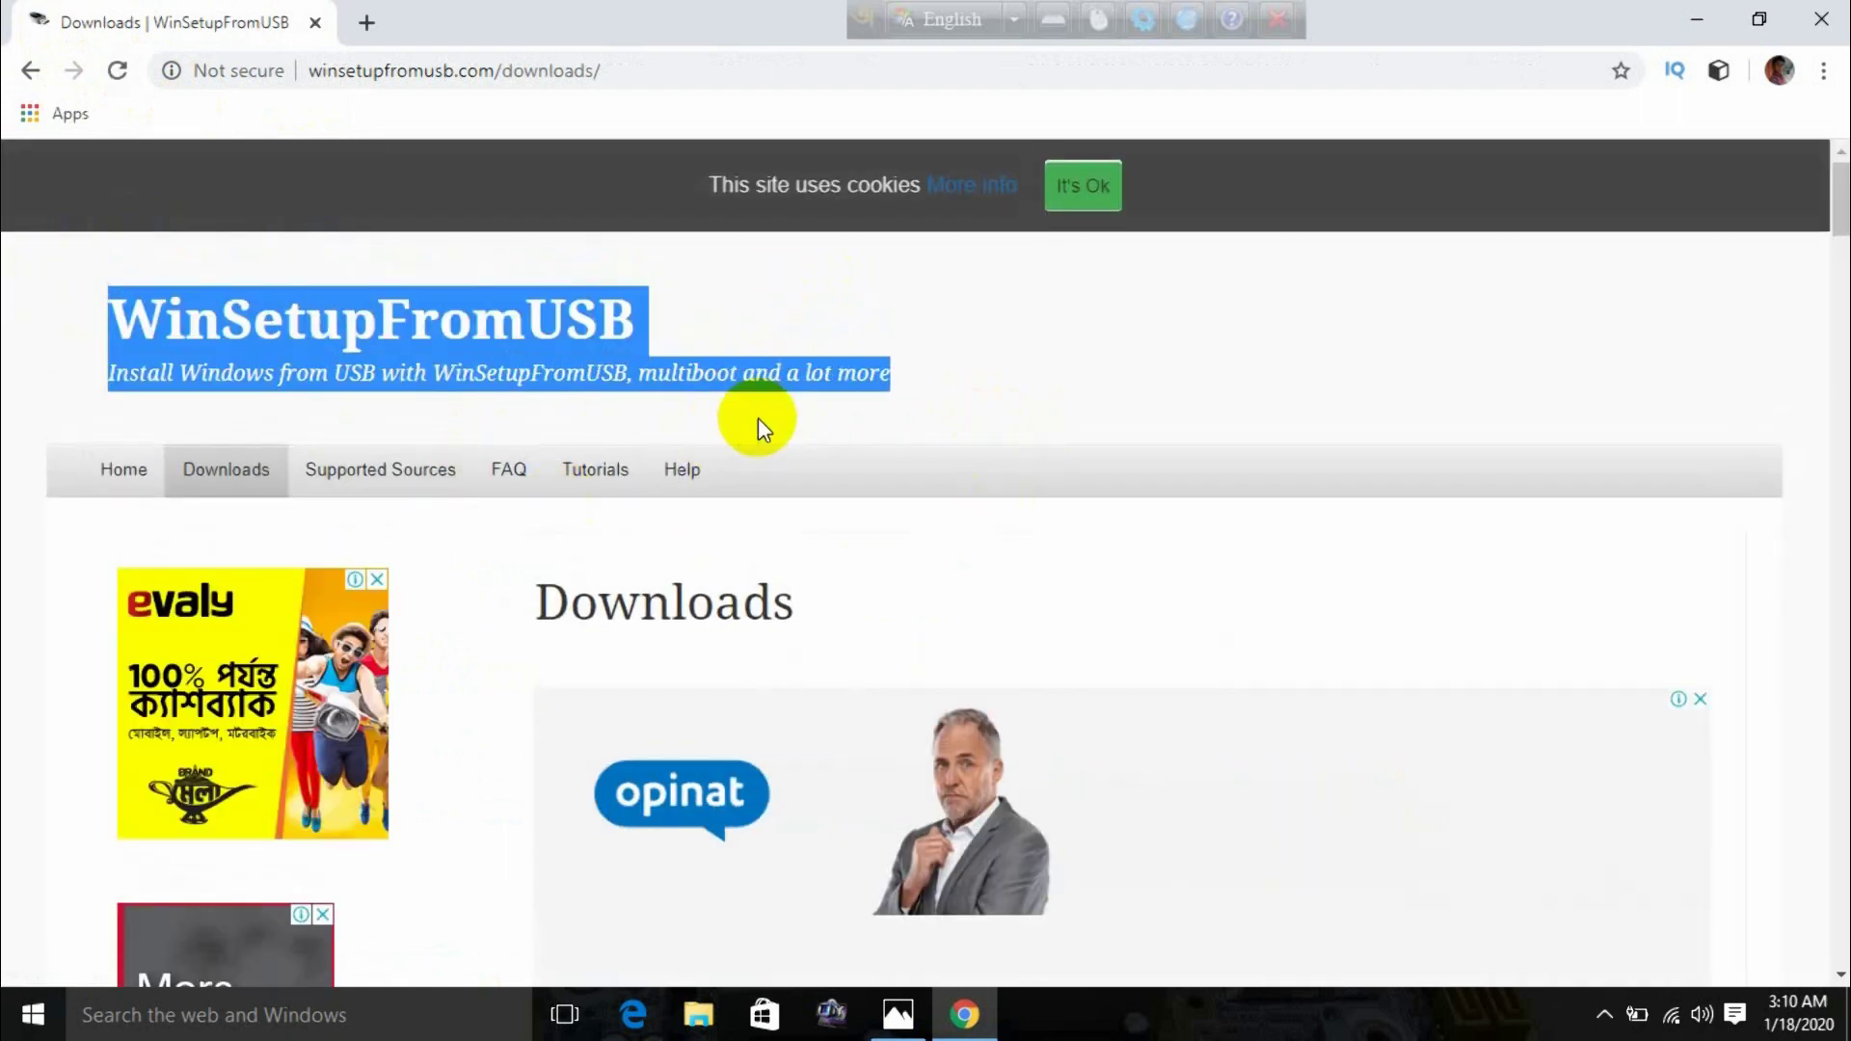
{"action": "scroll", "coordinate": [757, 418], "scroll_direction": "down", "scroll_amount": 8}
{"action": "scroll", "coordinate": [777, 464], "scroll_direction": "down", "scroll_amount": 12}
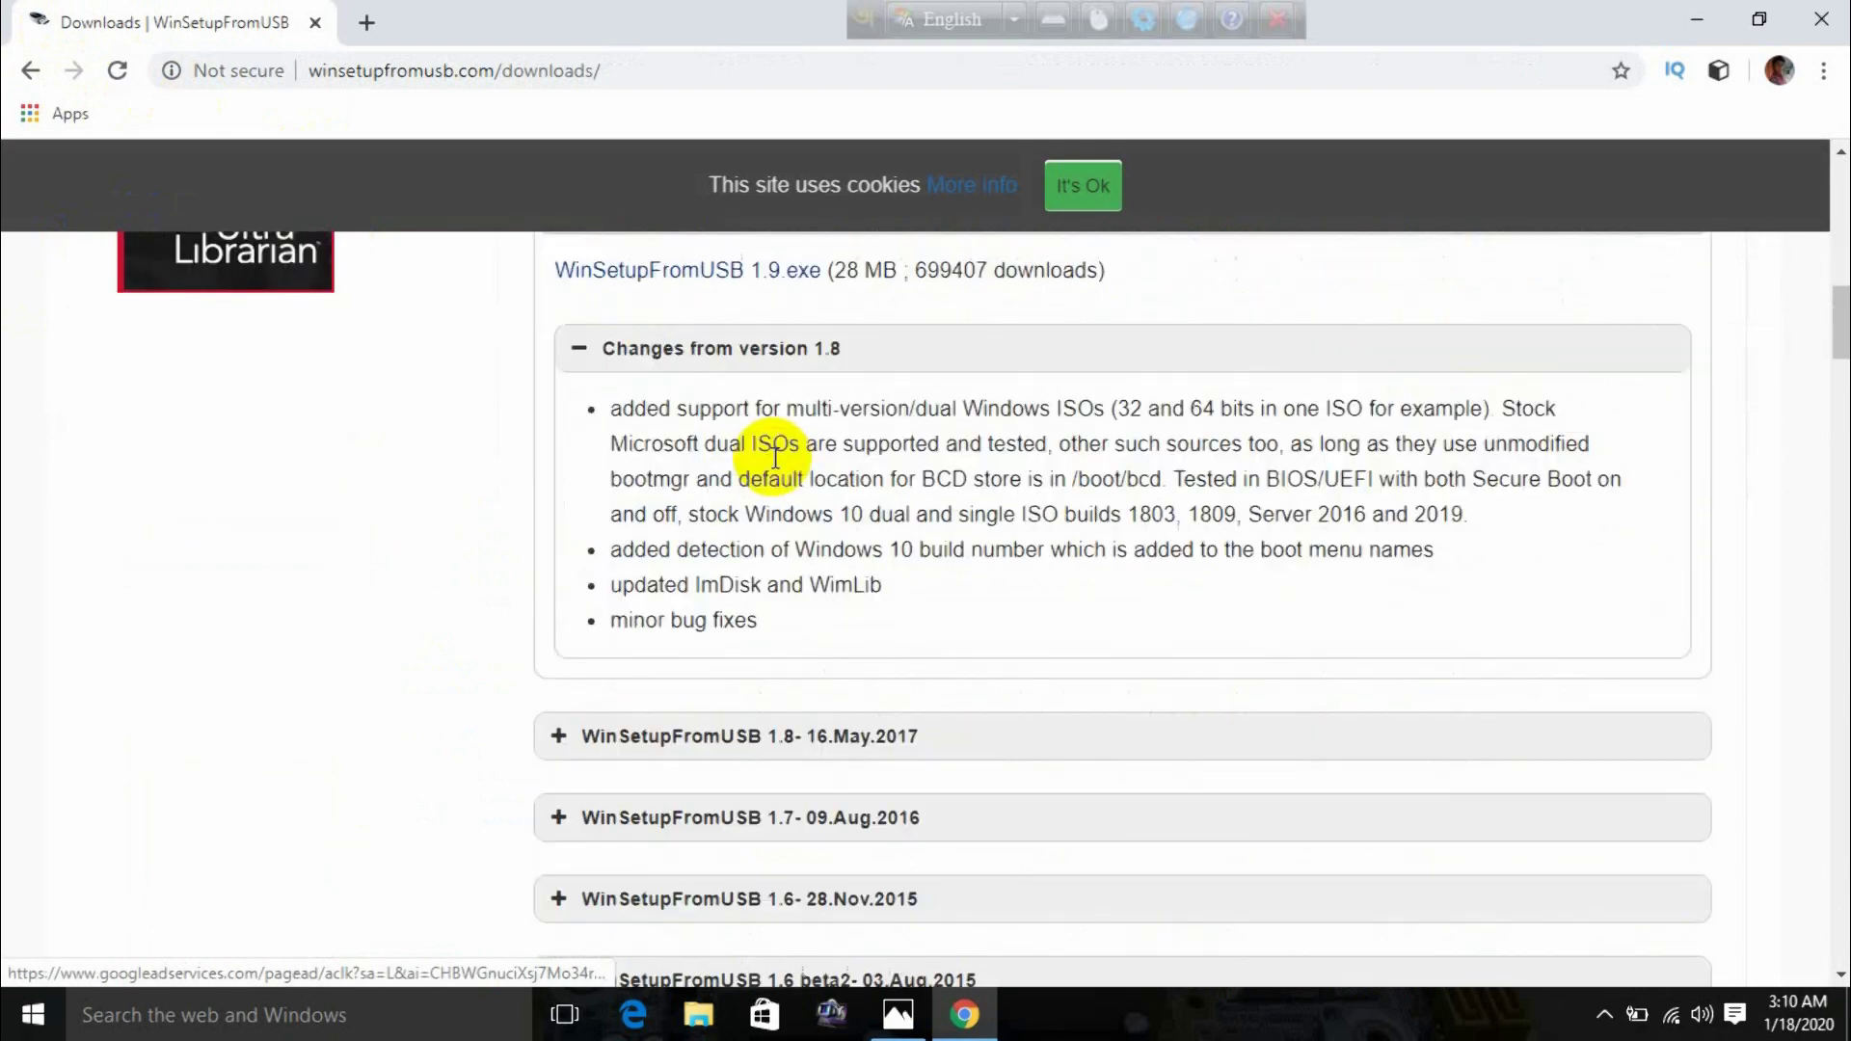
{"action": "scroll", "coordinate": [674, 414], "scroll_direction": "up", "scroll_amount": 3}
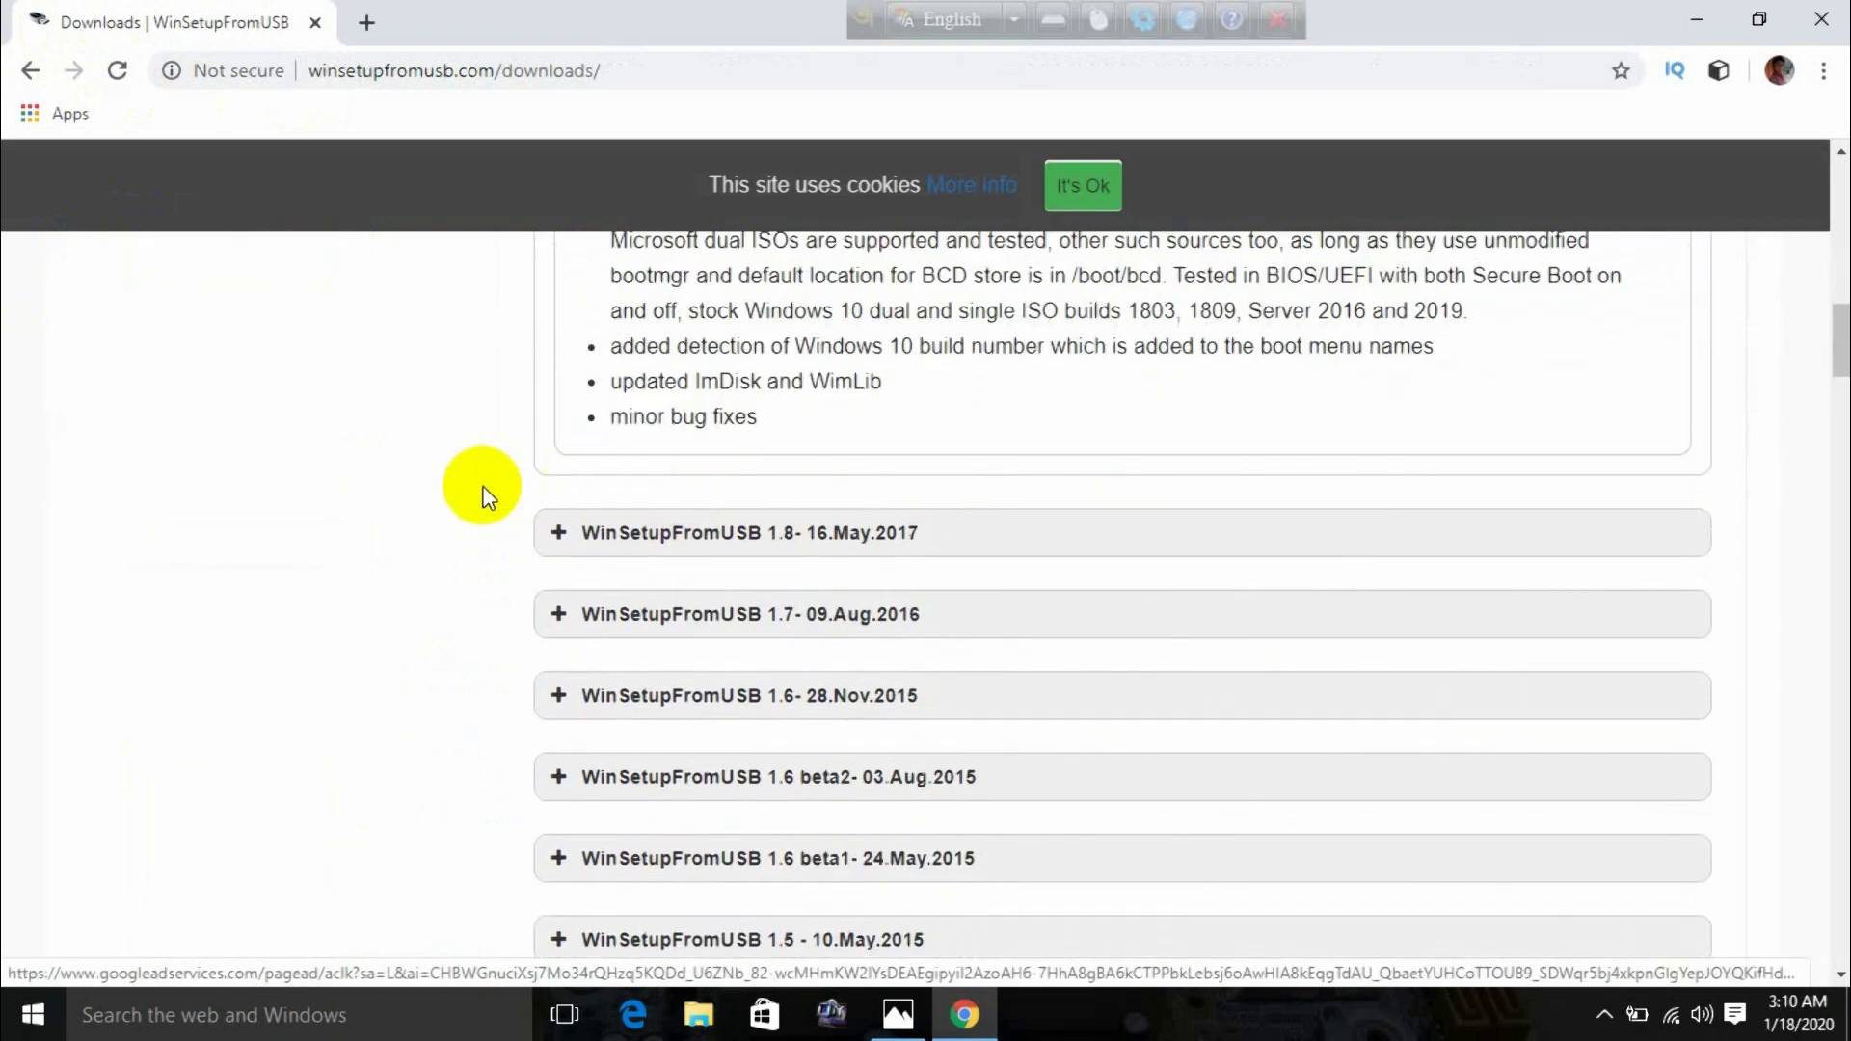
{"action": "left_click_drag", "start_coordinate": [501, 543], "coordinate": [636, 954]}
{"action": "scroll", "coordinate": [790, 675], "scroll_direction": "down", "scroll_amount": 7}
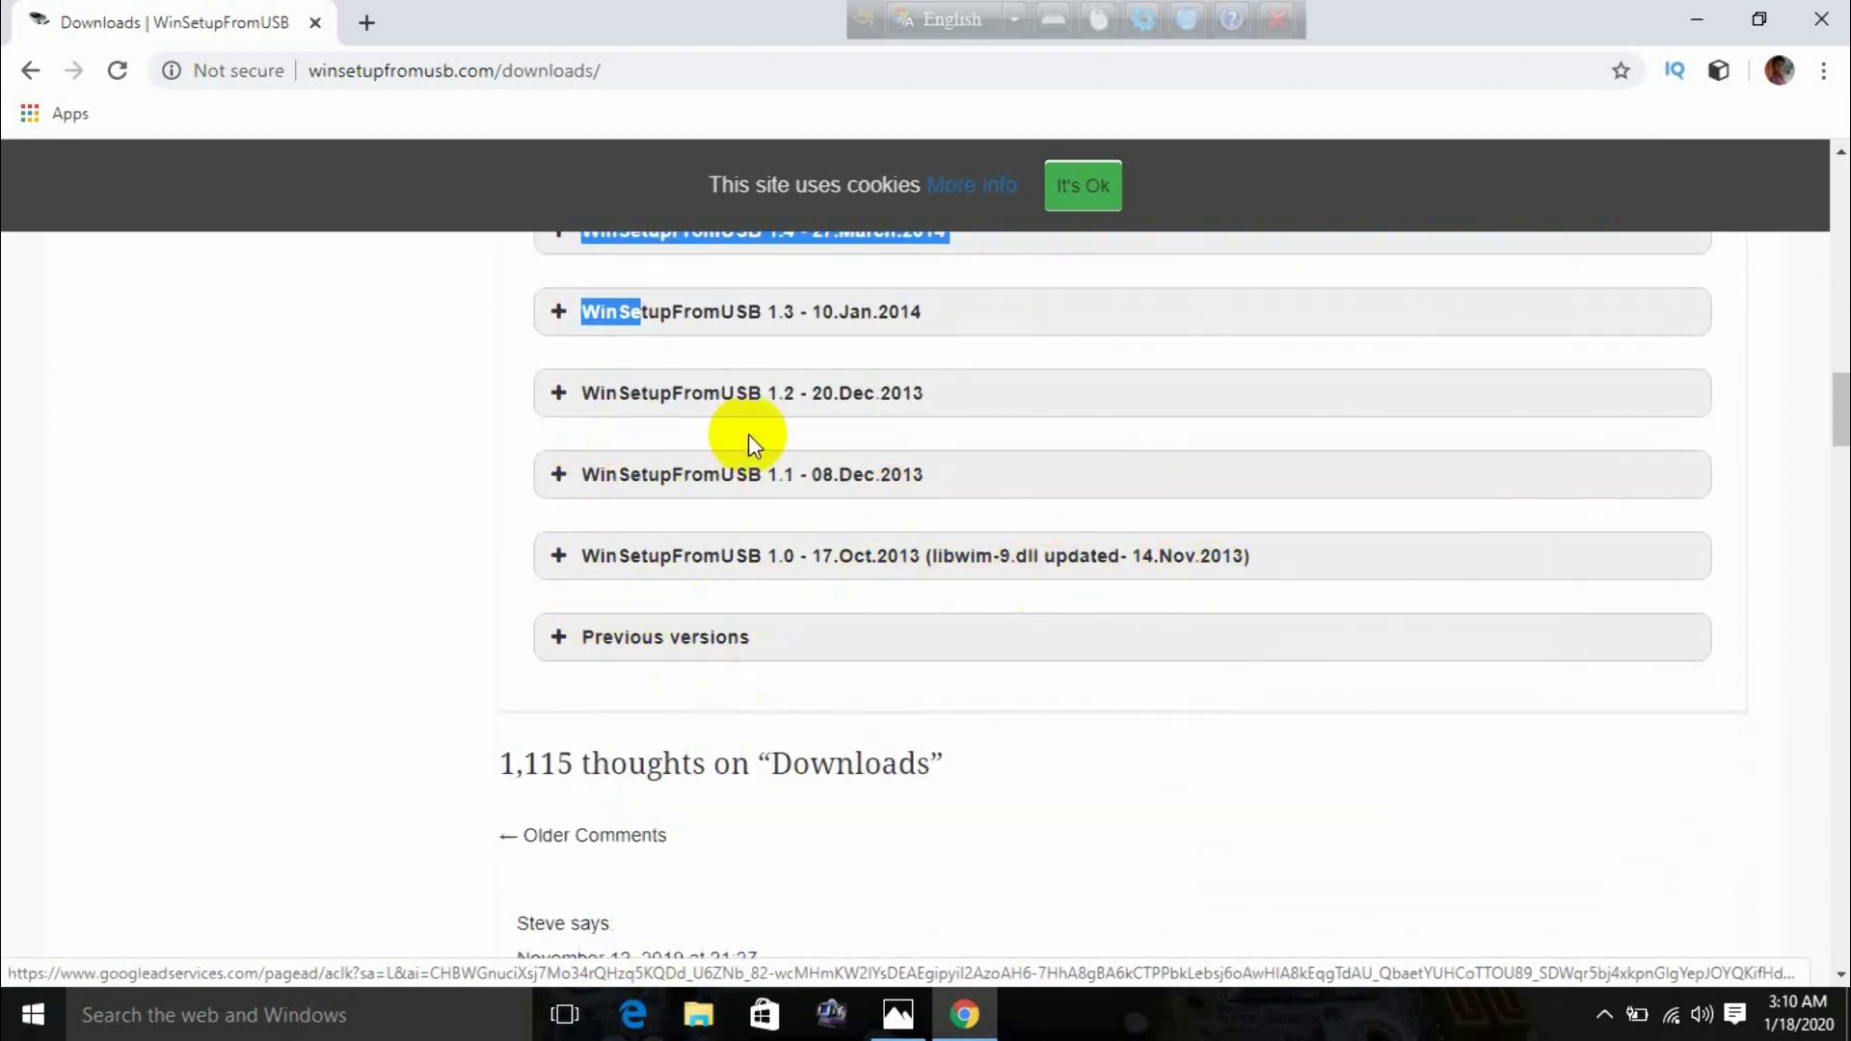
{"action": "scroll", "coordinate": [750, 445], "scroll_direction": "up", "scroll_amount": 4}
{"action": "scroll", "coordinate": [829, 492], "scroll_direction": "up", "scroll_amount": 4}
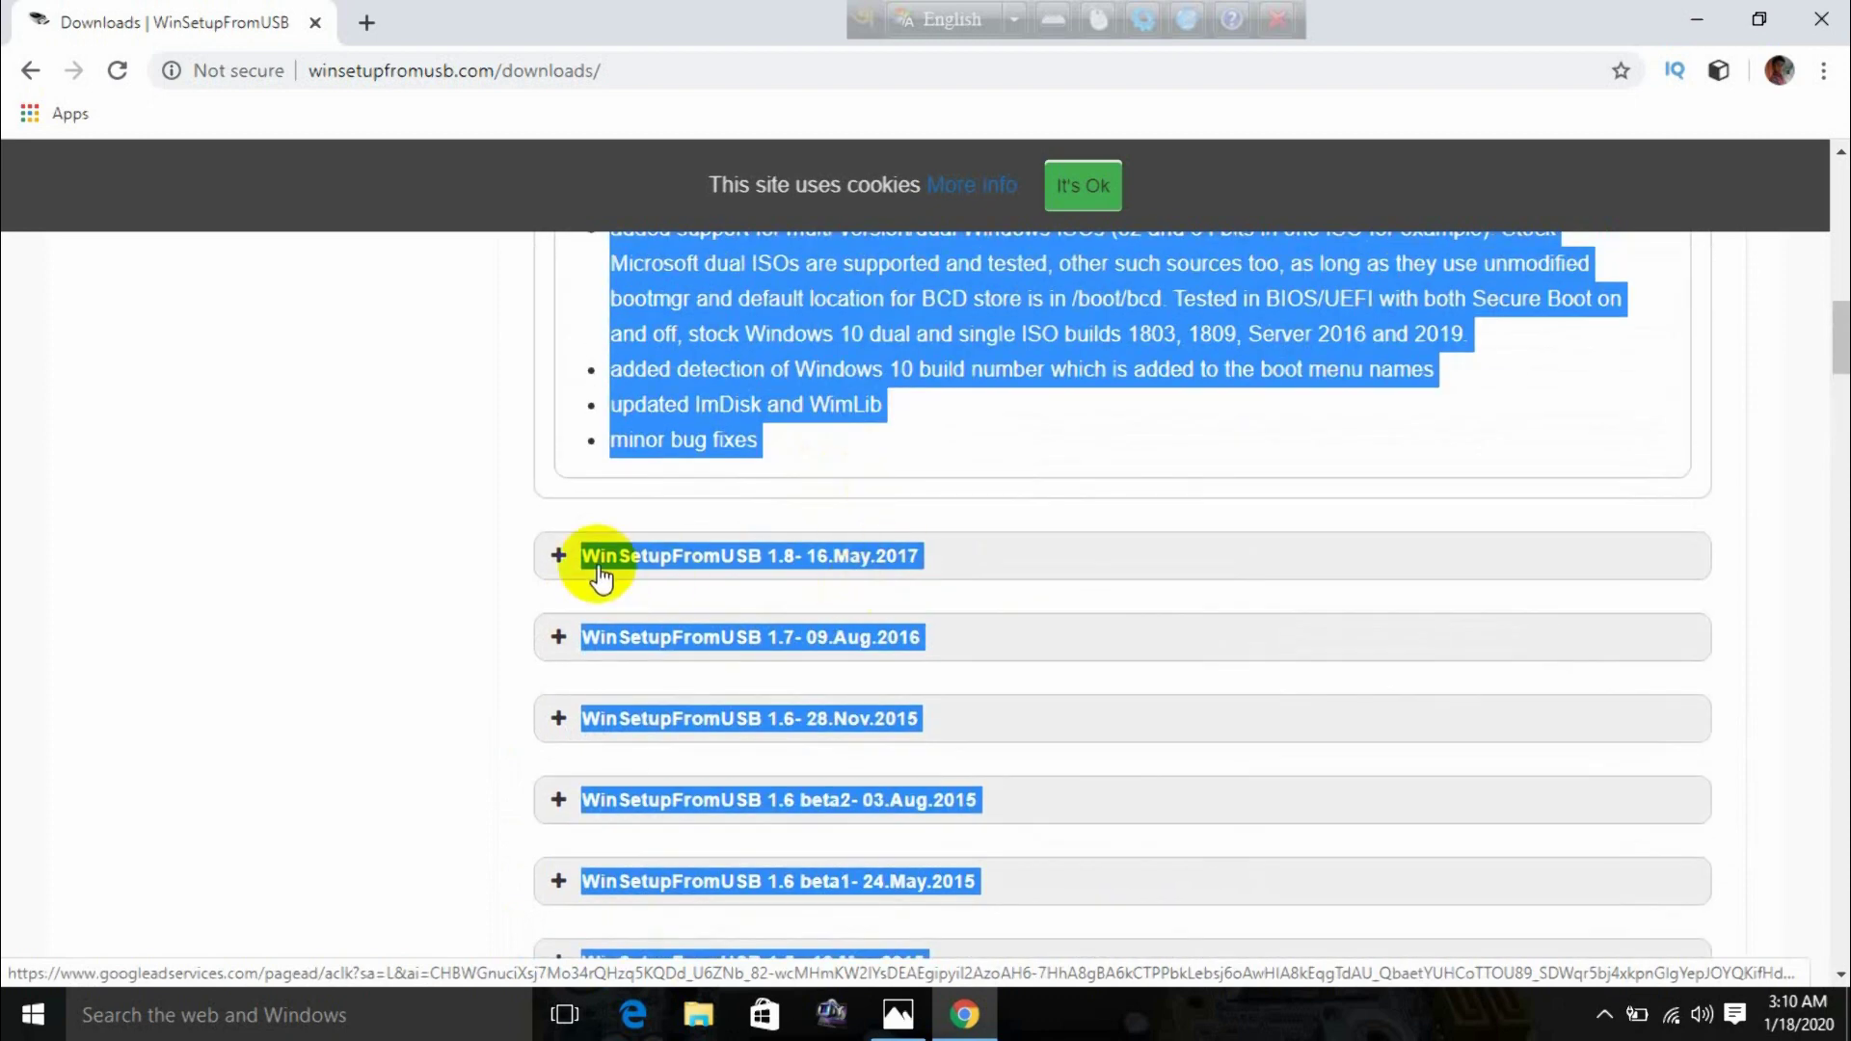
{"action": "left_click", "coordinate": [469, 501]}
- Open the file page for WinSetupFromUSB 1.9.exe and find its download option
{"action": "scroll", "coordinate": [472, 502], "scroll_direction": "up", "scroll_amount": 5}
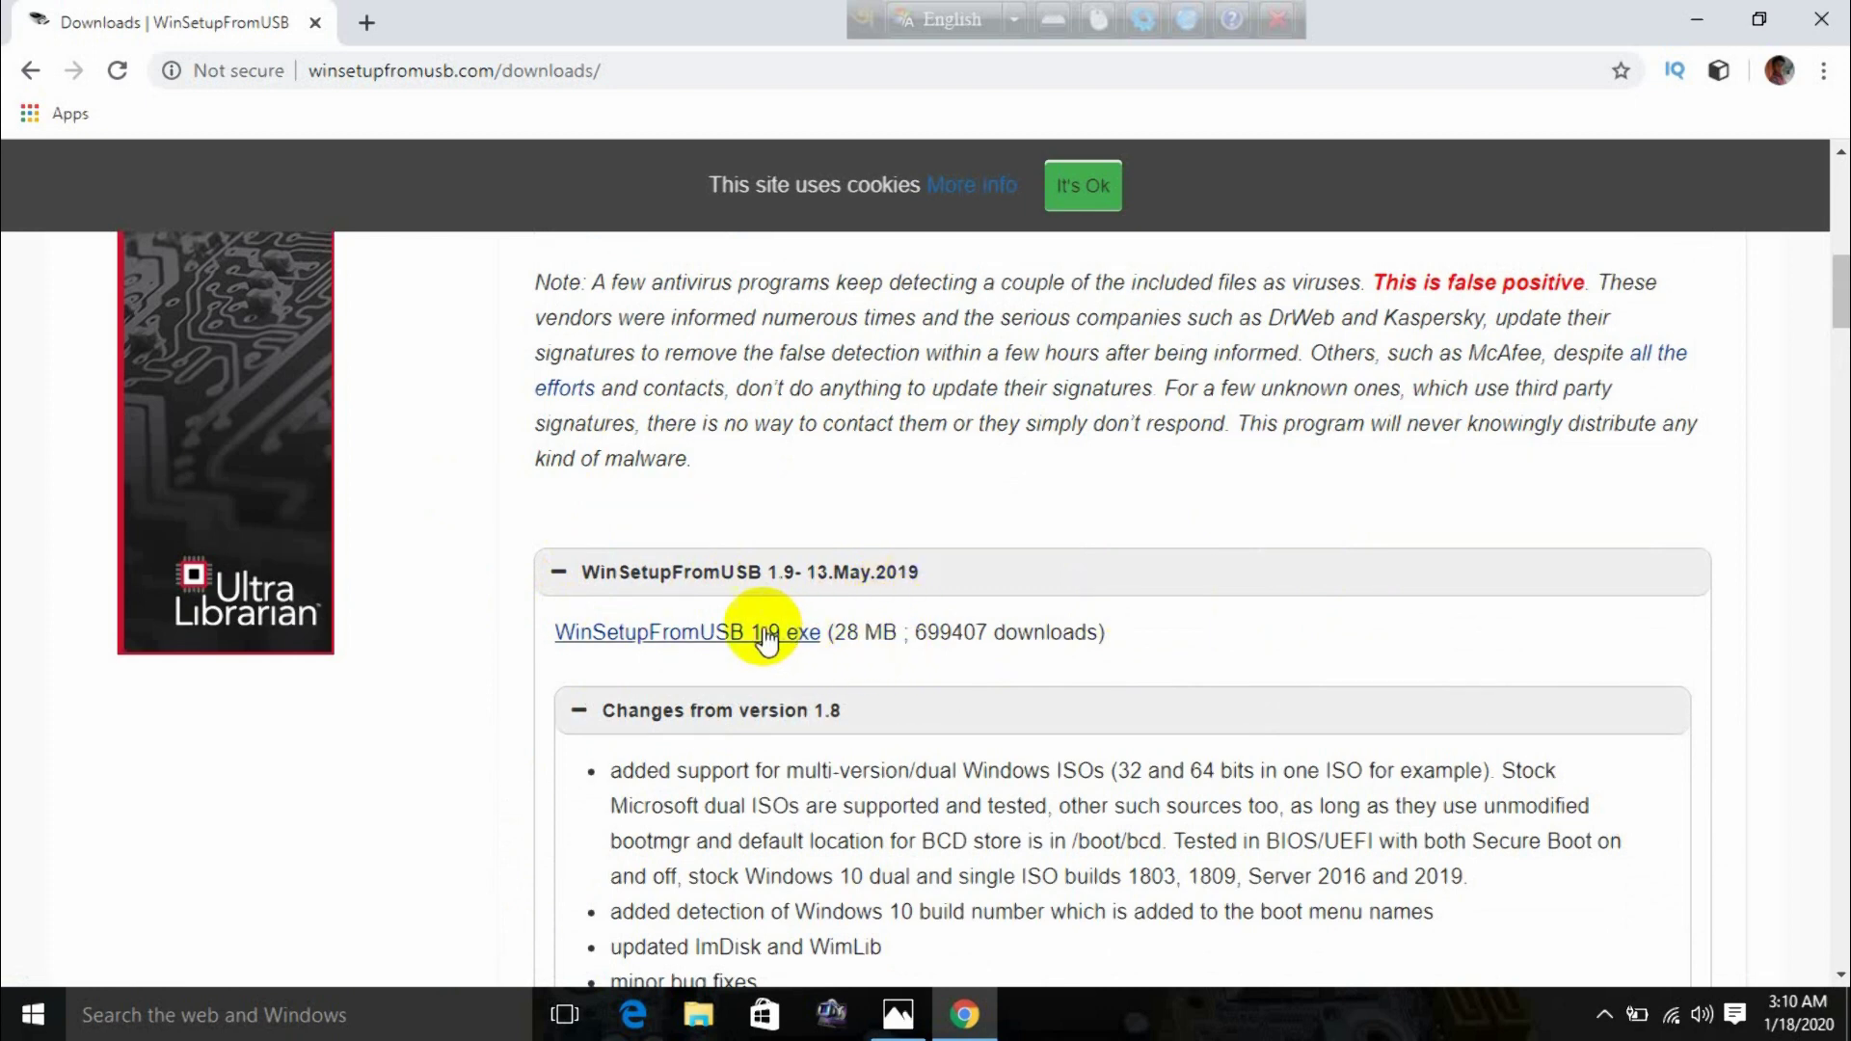
{"action": "left_click", "coordinate": [612, 633]}
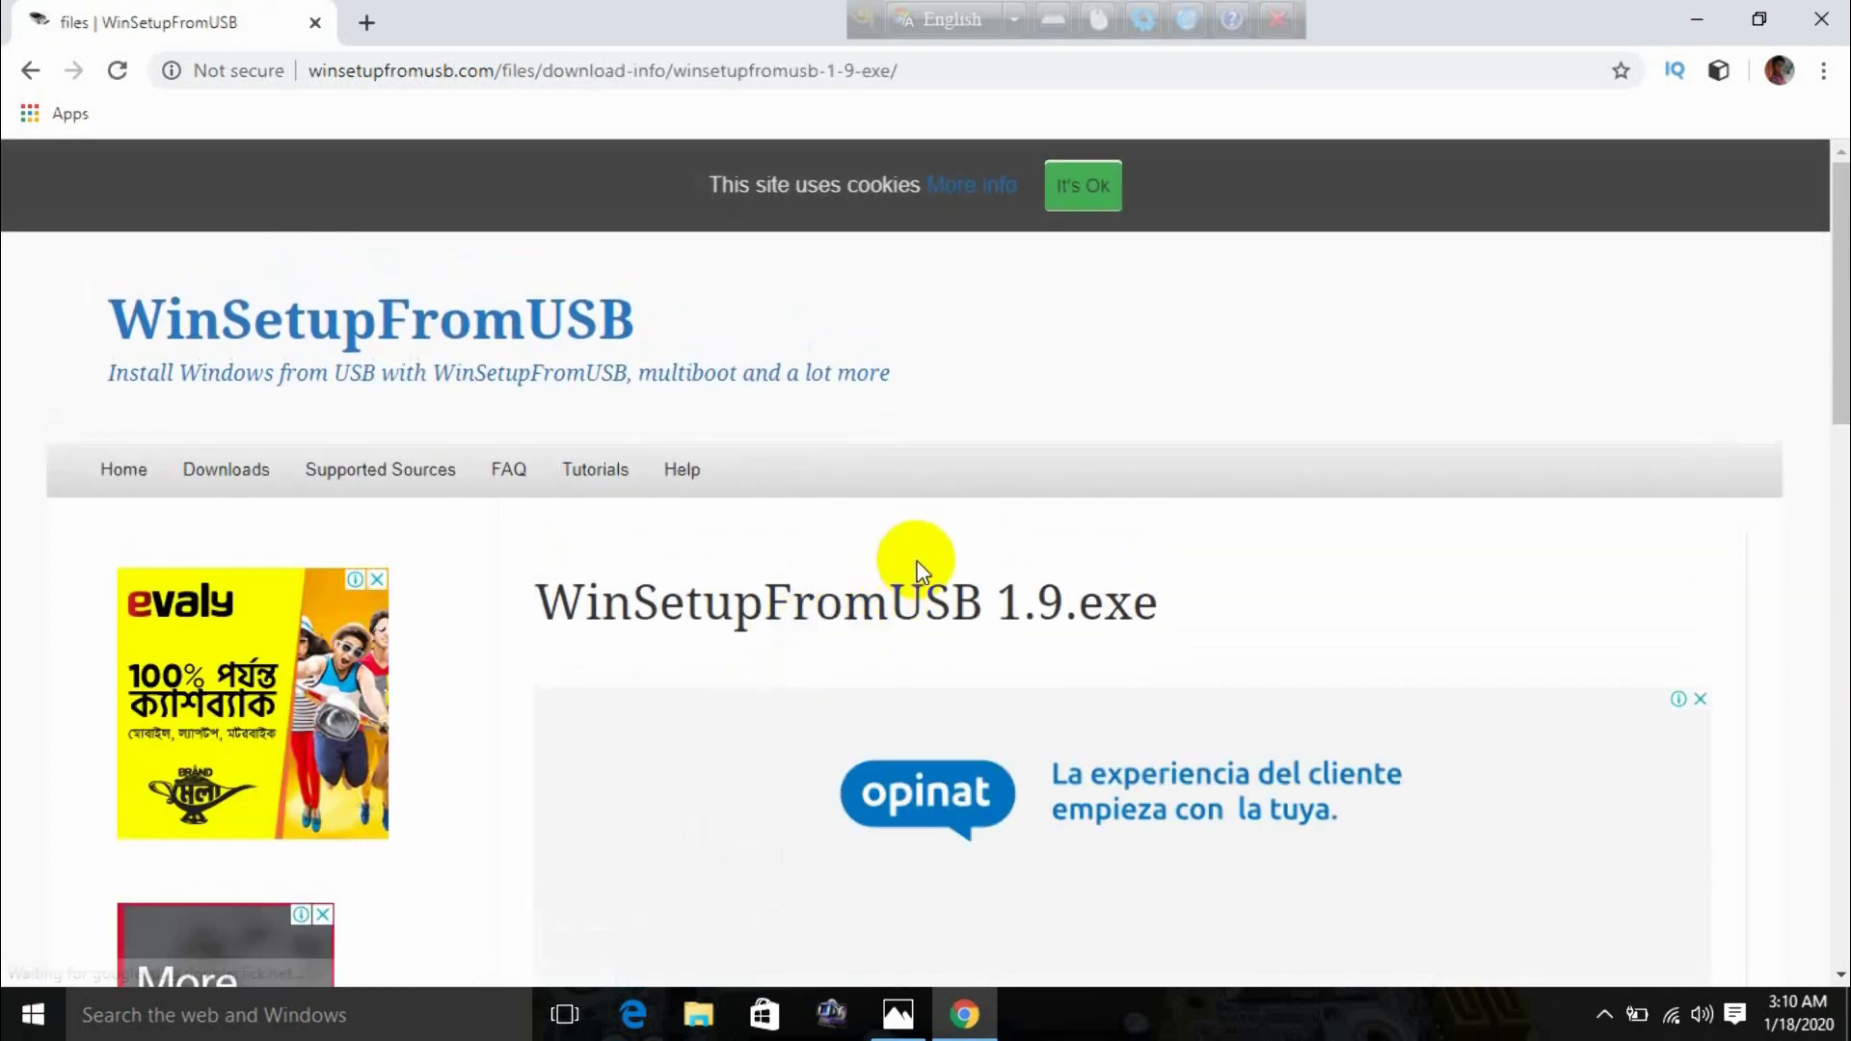
{"action": "scroll", "coordinate": [917, 569], "scroll_direction": "down", "scroll_amount": 7}
{"action": "scroll", "coordinate": [918, 569], "scroll_direction": "down", "scroll_amount": 1}
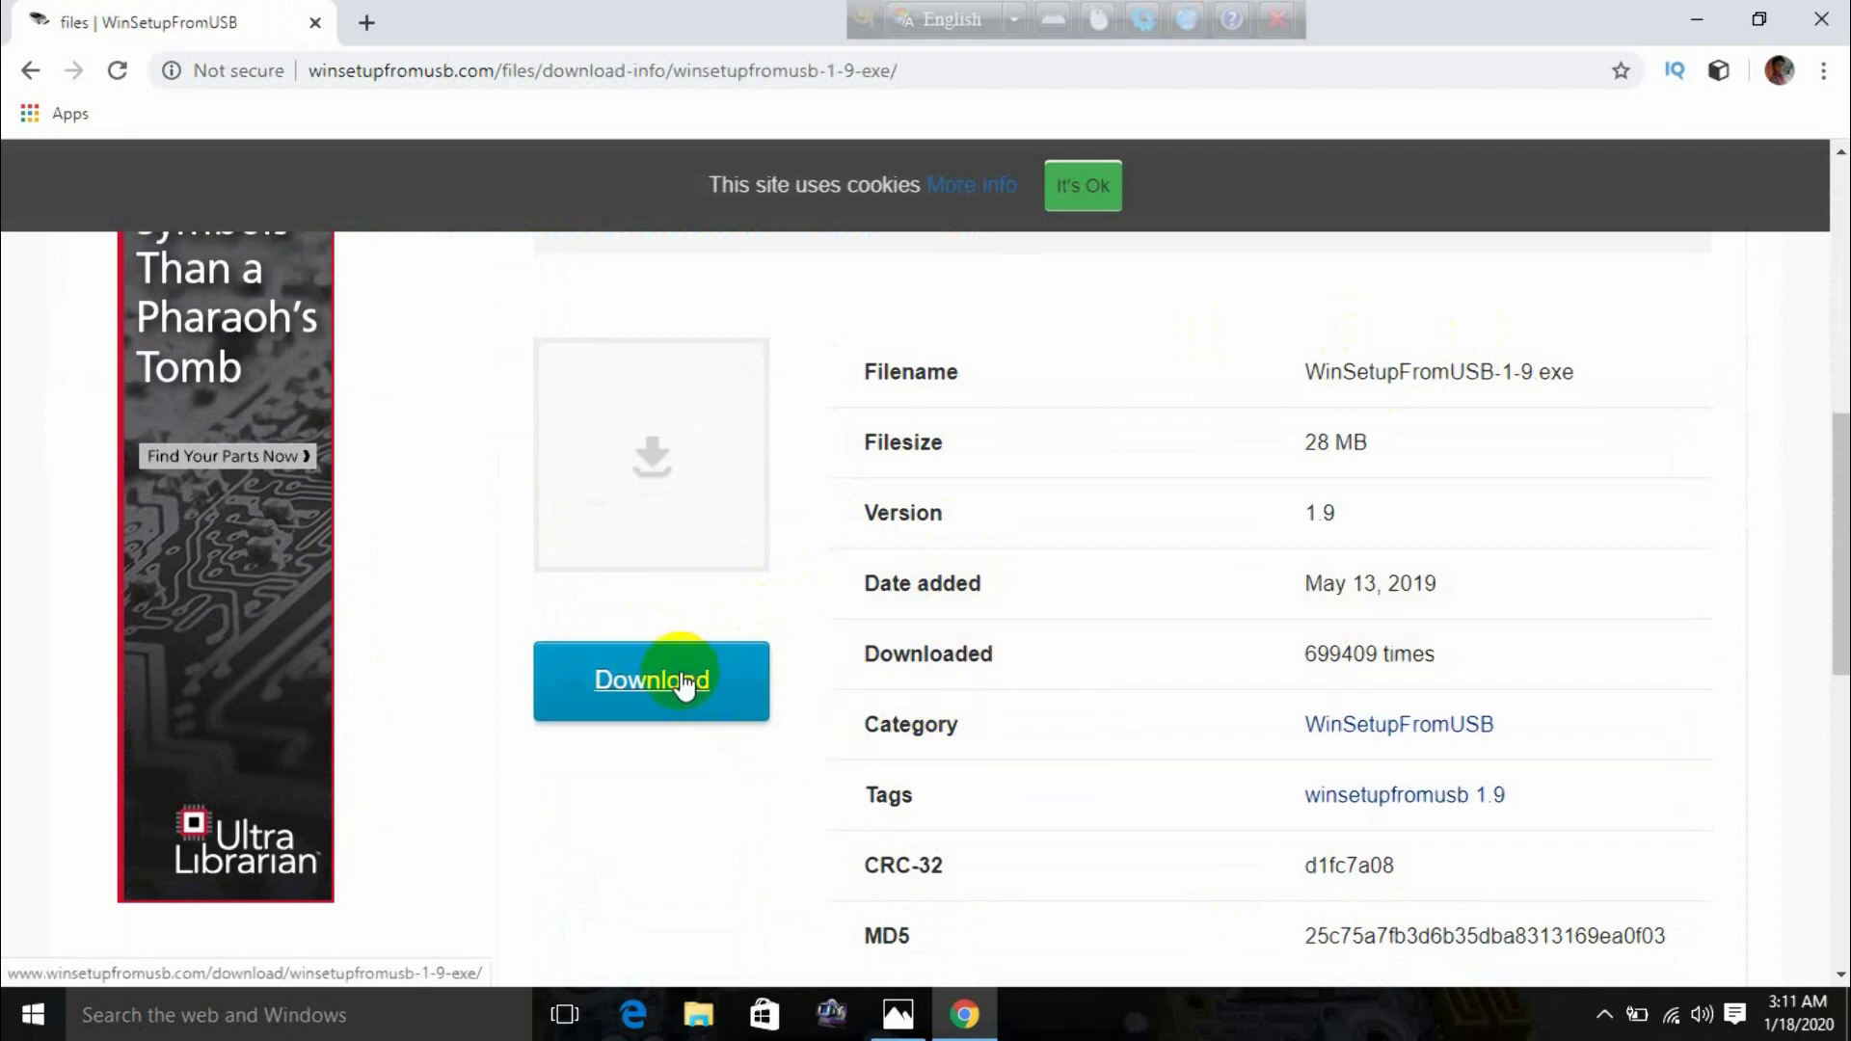
- Request the download of WinSetupFromUSB-1-9.exe, adding the duplicate with a numbered file name
{"action": "left_click", "coordinate": [653, 687]}
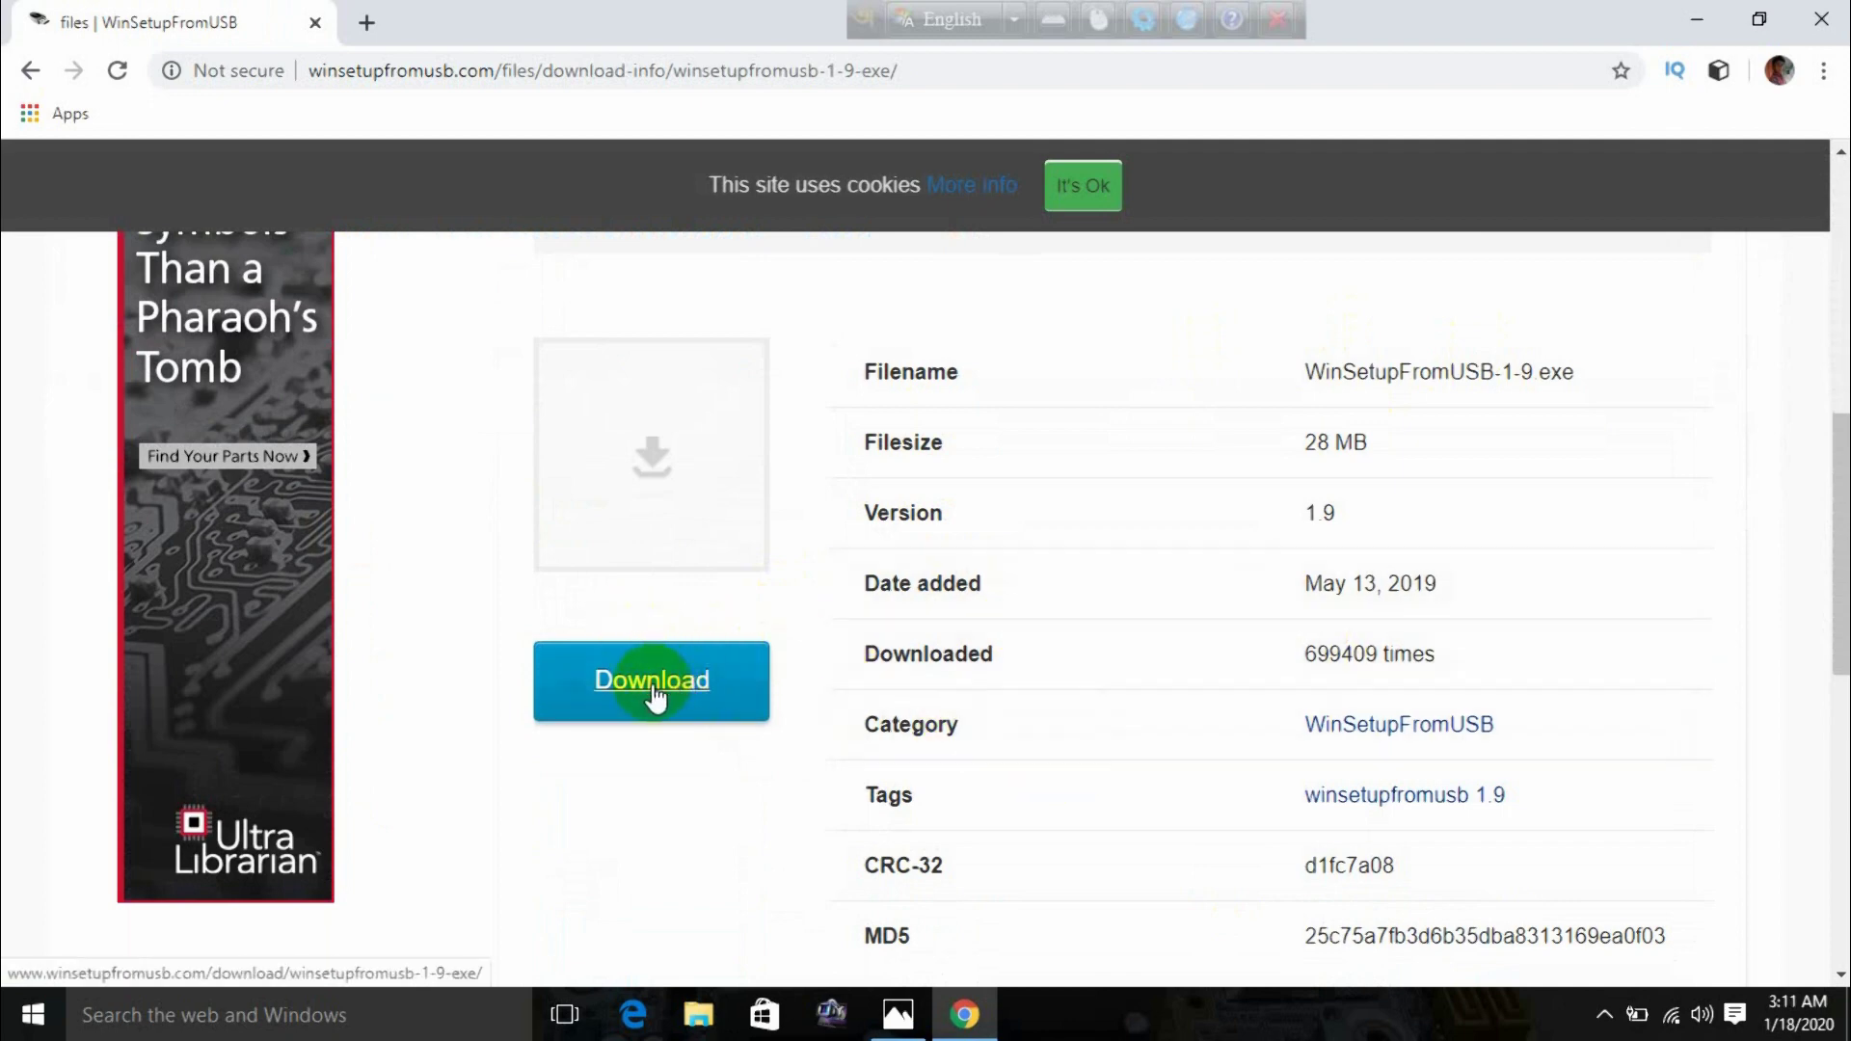
{"action": "left_click", "coordinate": [692, 684]}
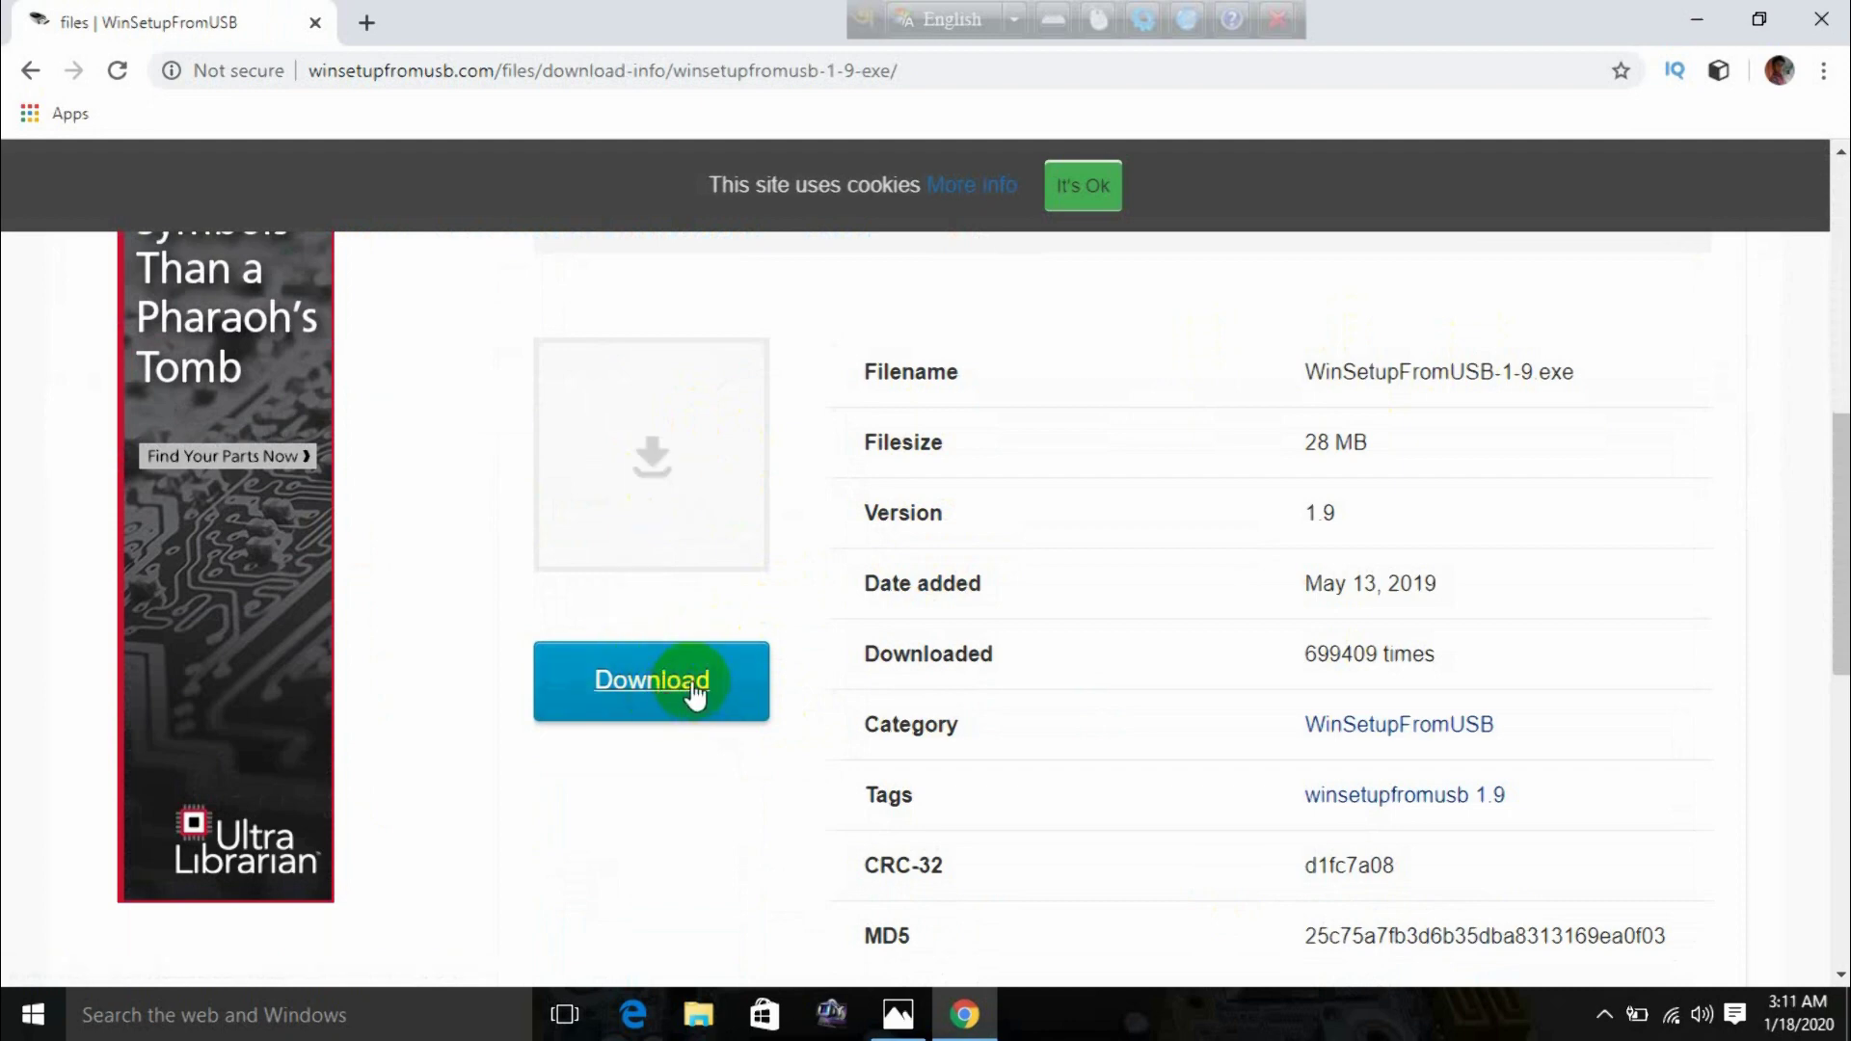
{"action": "left_click_drag", "start_coordinate": [508, 611], "coordinate": [714, 732]}
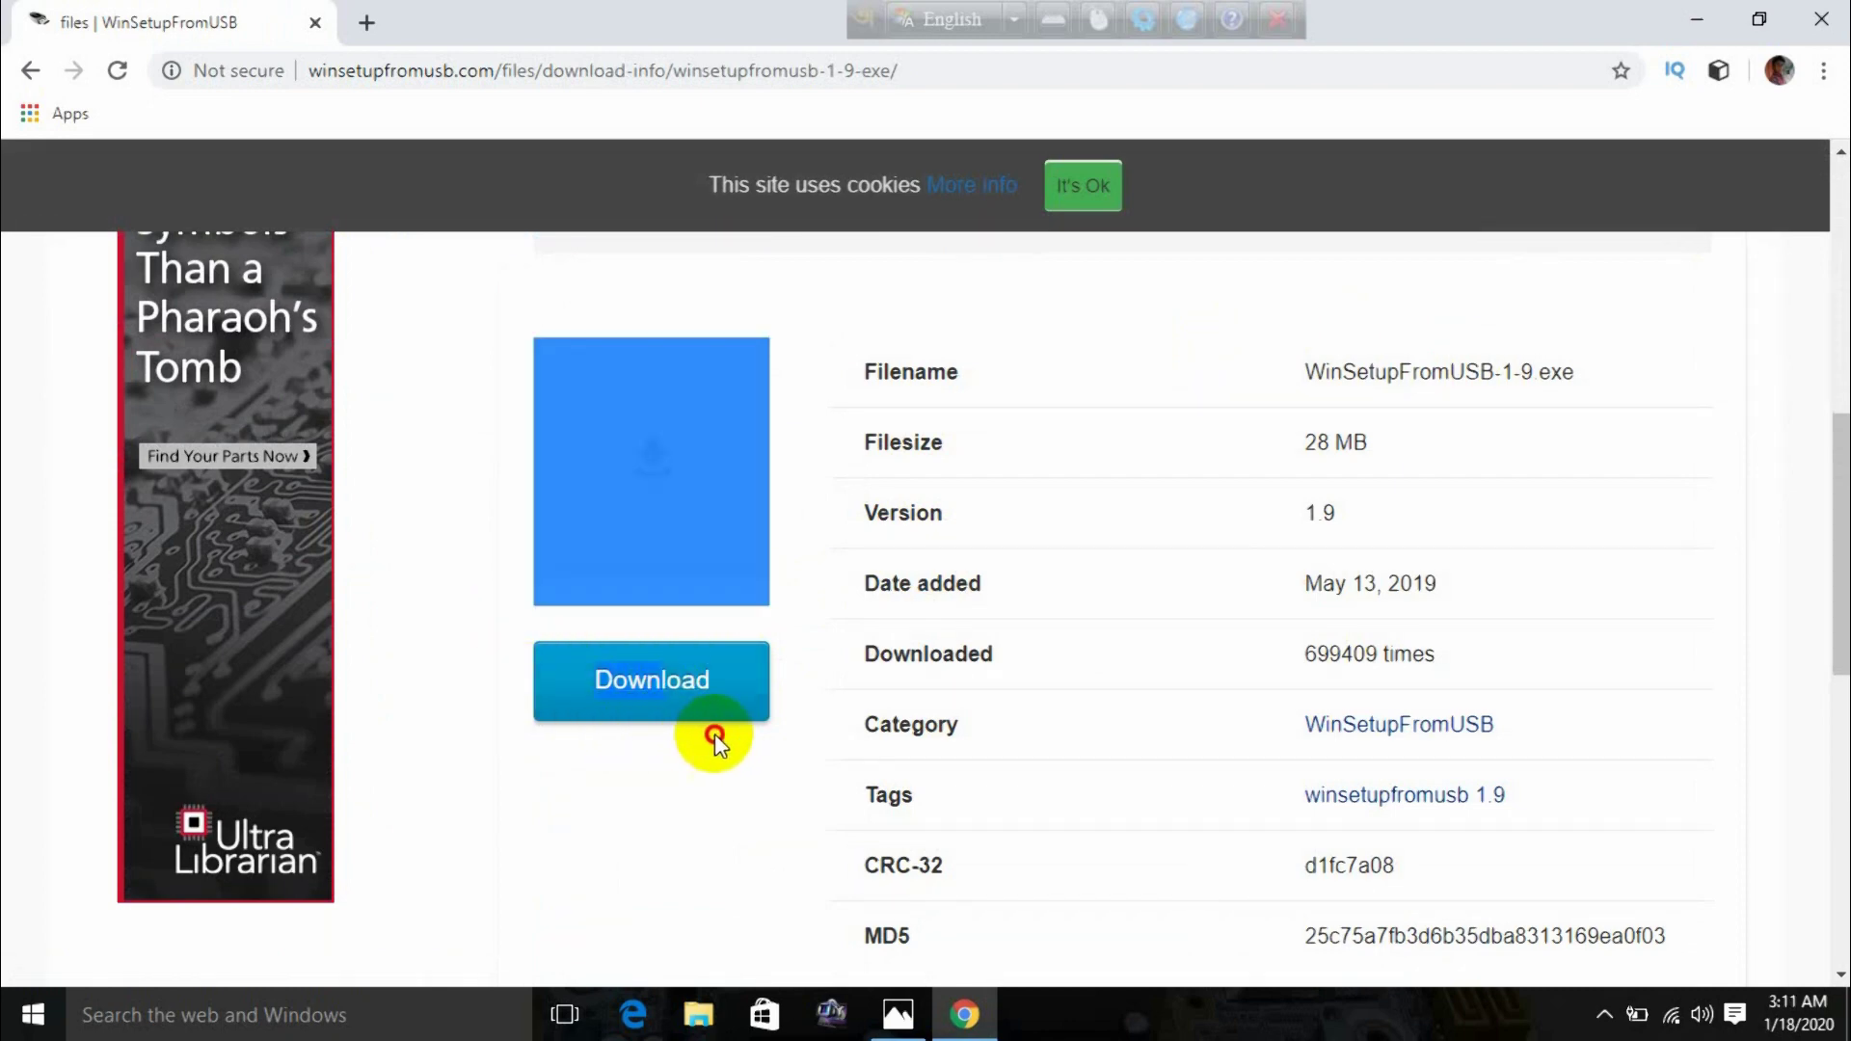
{"action": "left_click", "coordinate": [703, 702]}
{"action": "left_click", "coordinate": [663, 694]}
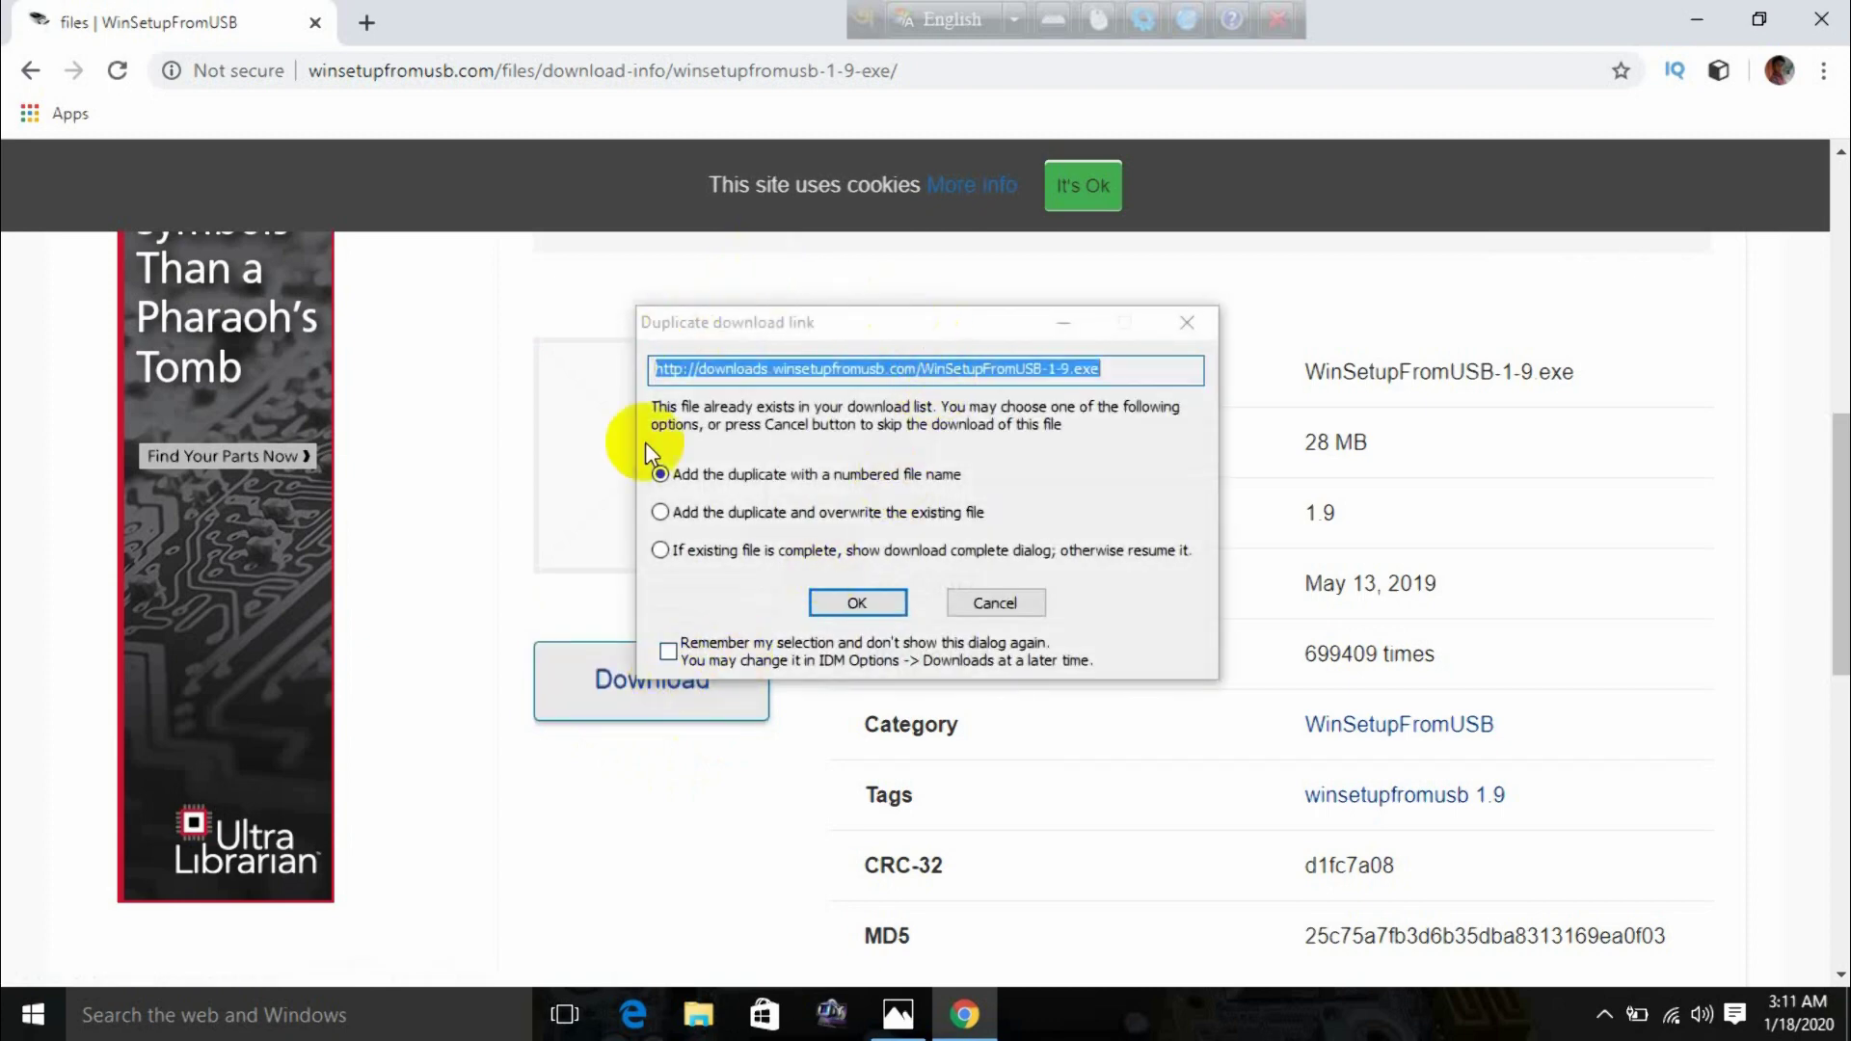
{"action": "left_click", "coordinate": [854, 602]}
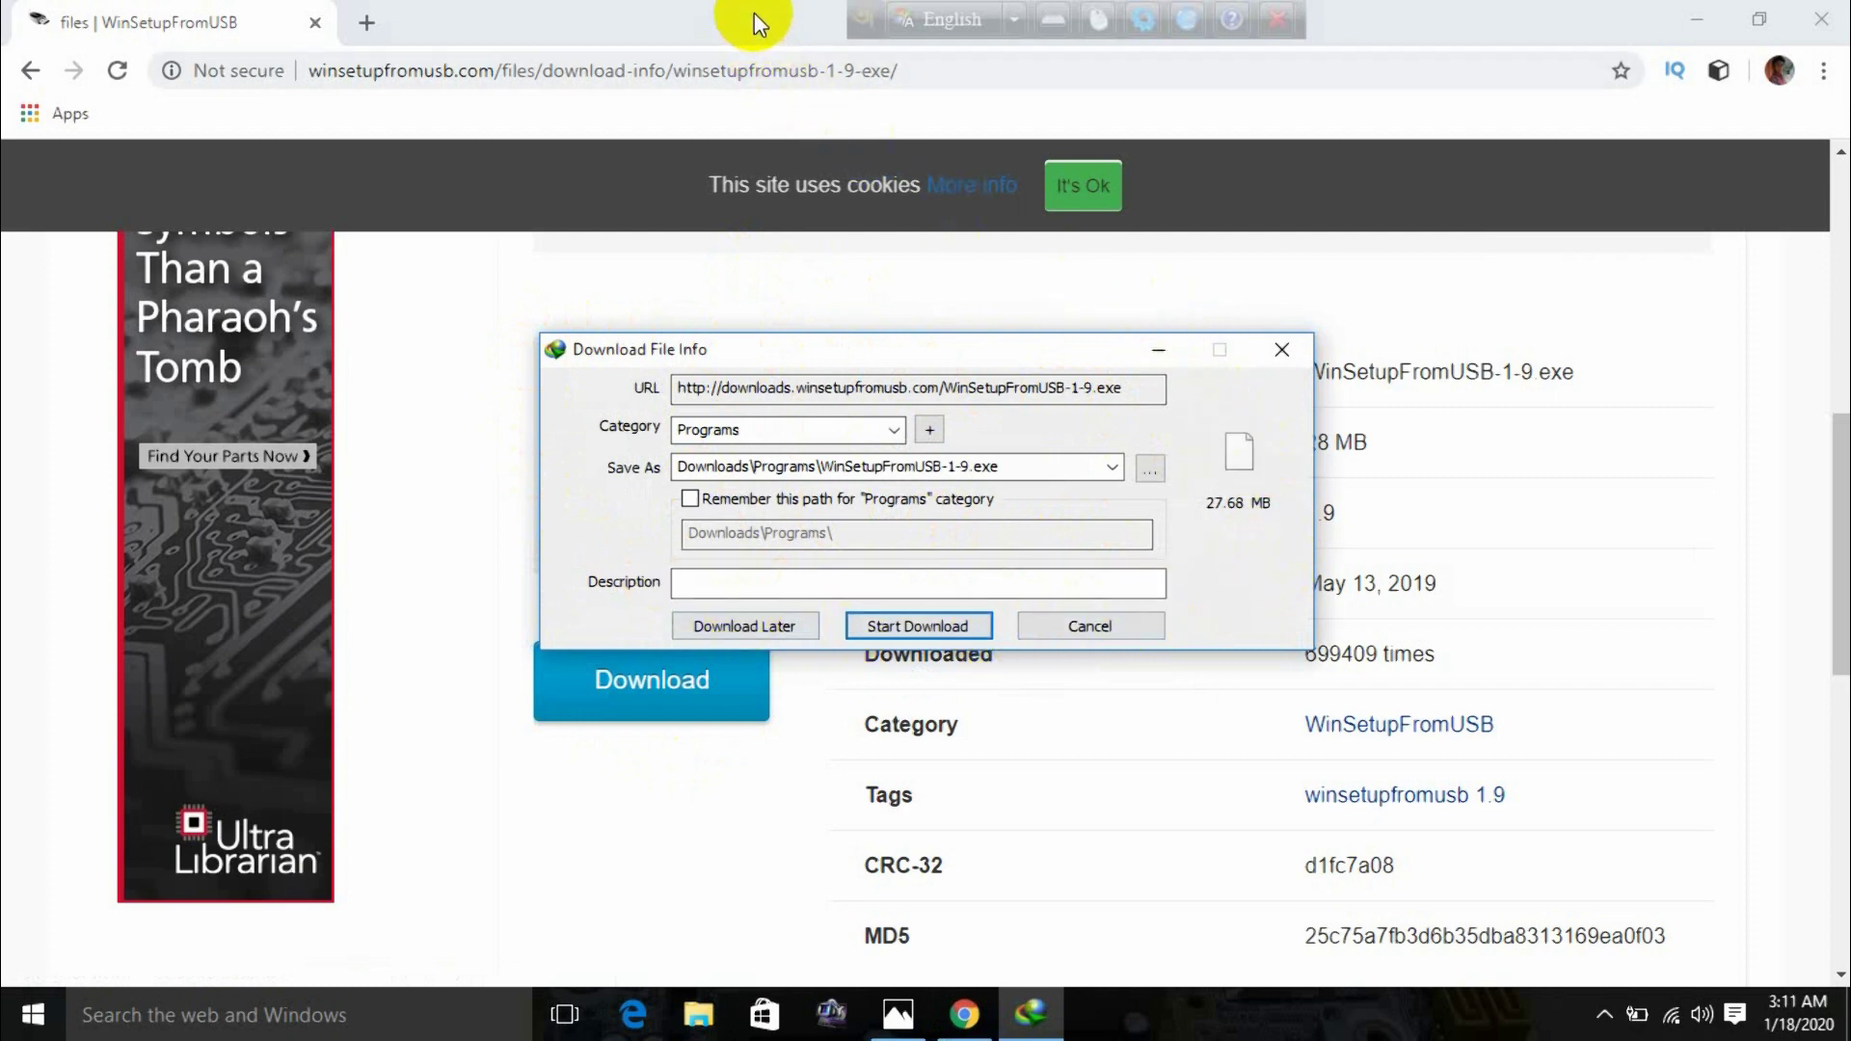
- Exit the floating keyboard language toolbar
{"action": "left_click", "coordinate": [1278, 19]}
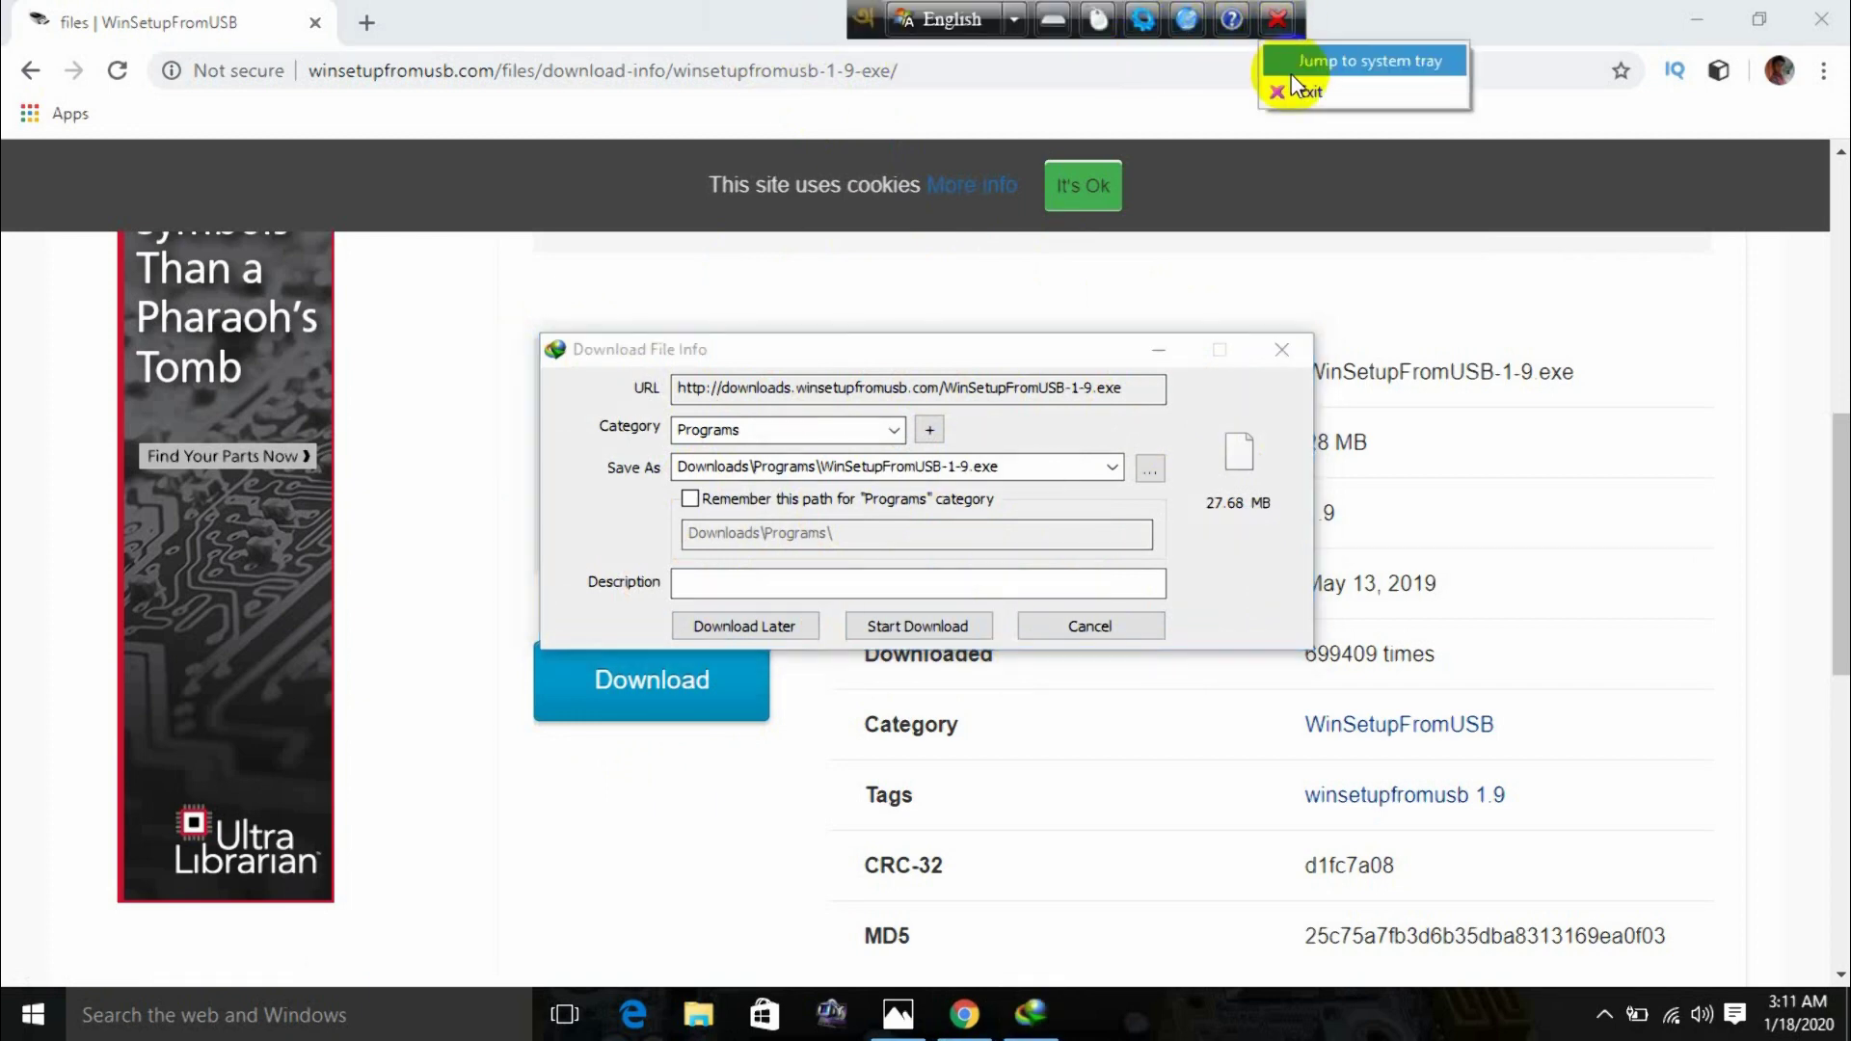
{"action": "left_click", "coordinate": [1313, 89]}
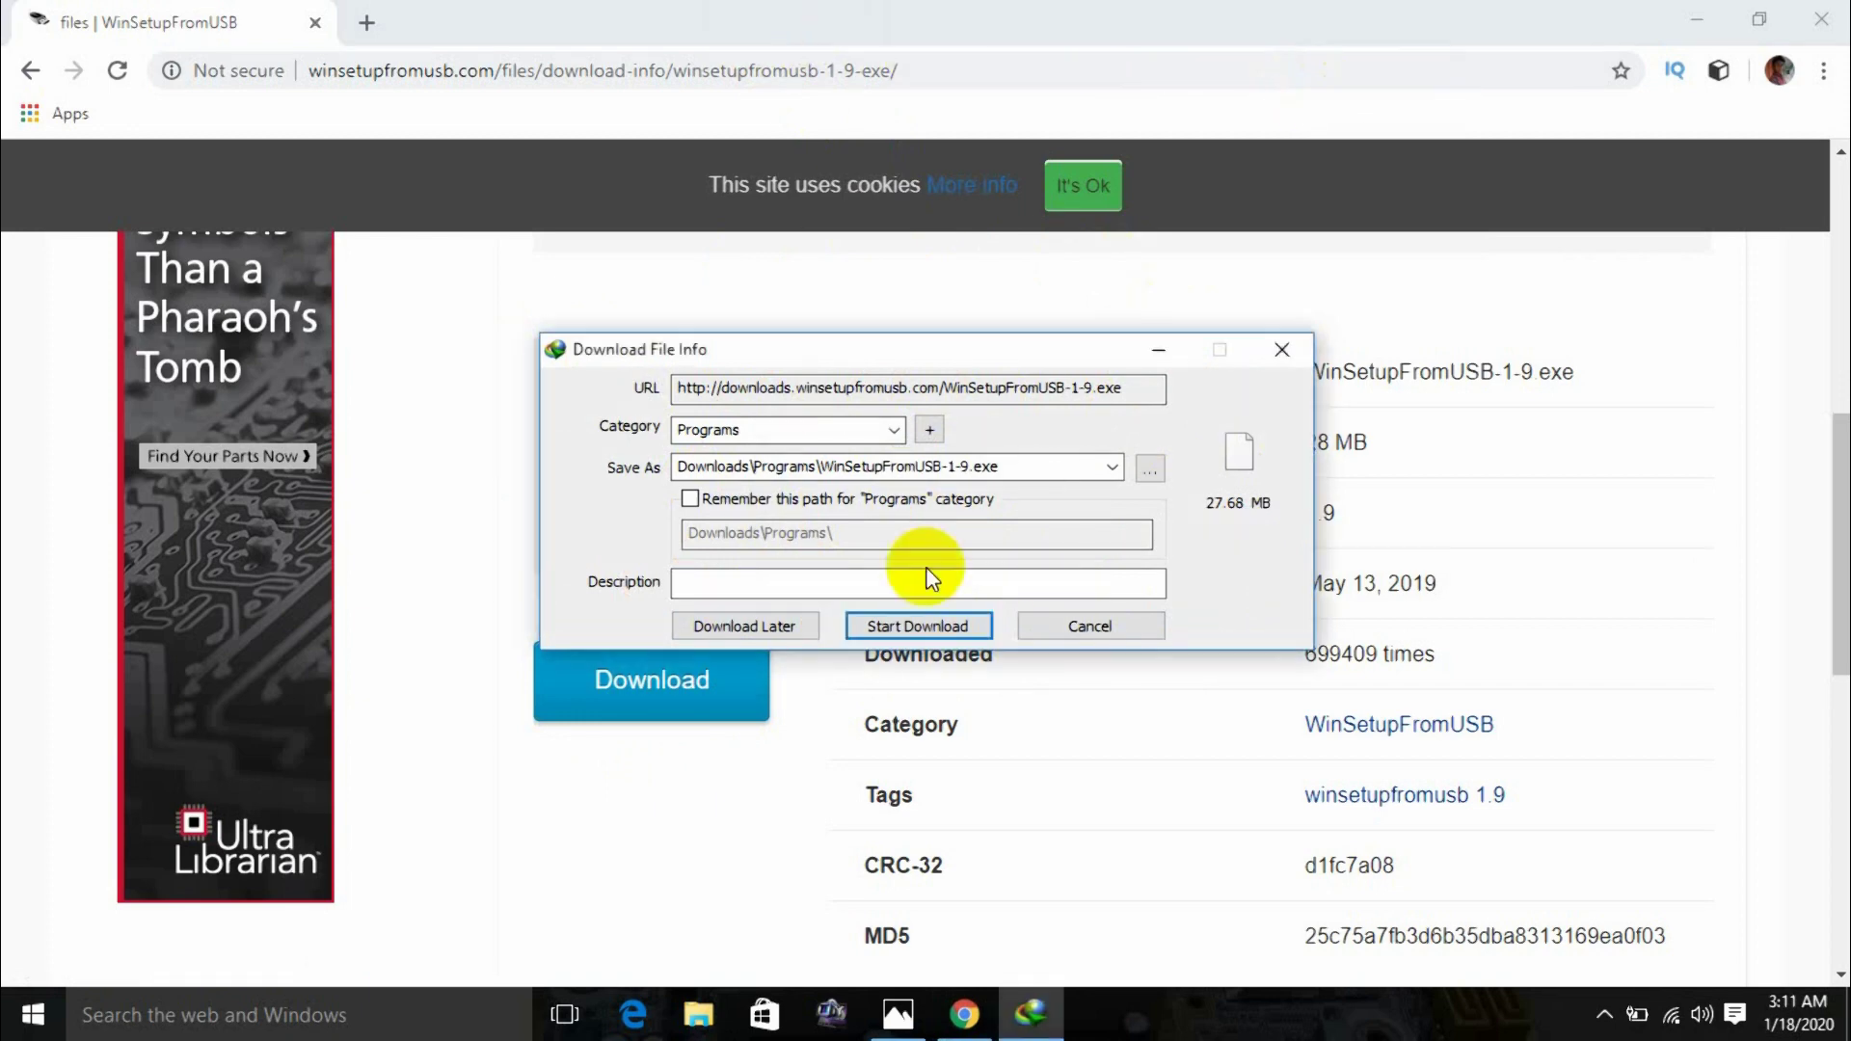
- Start downloading WinSetupFromUSB-1-9.exe to Downloads\Programs, dismiss the download manager's notice and move the progress window aside
{"action": "left_click", "coordinate": [921, 629]}
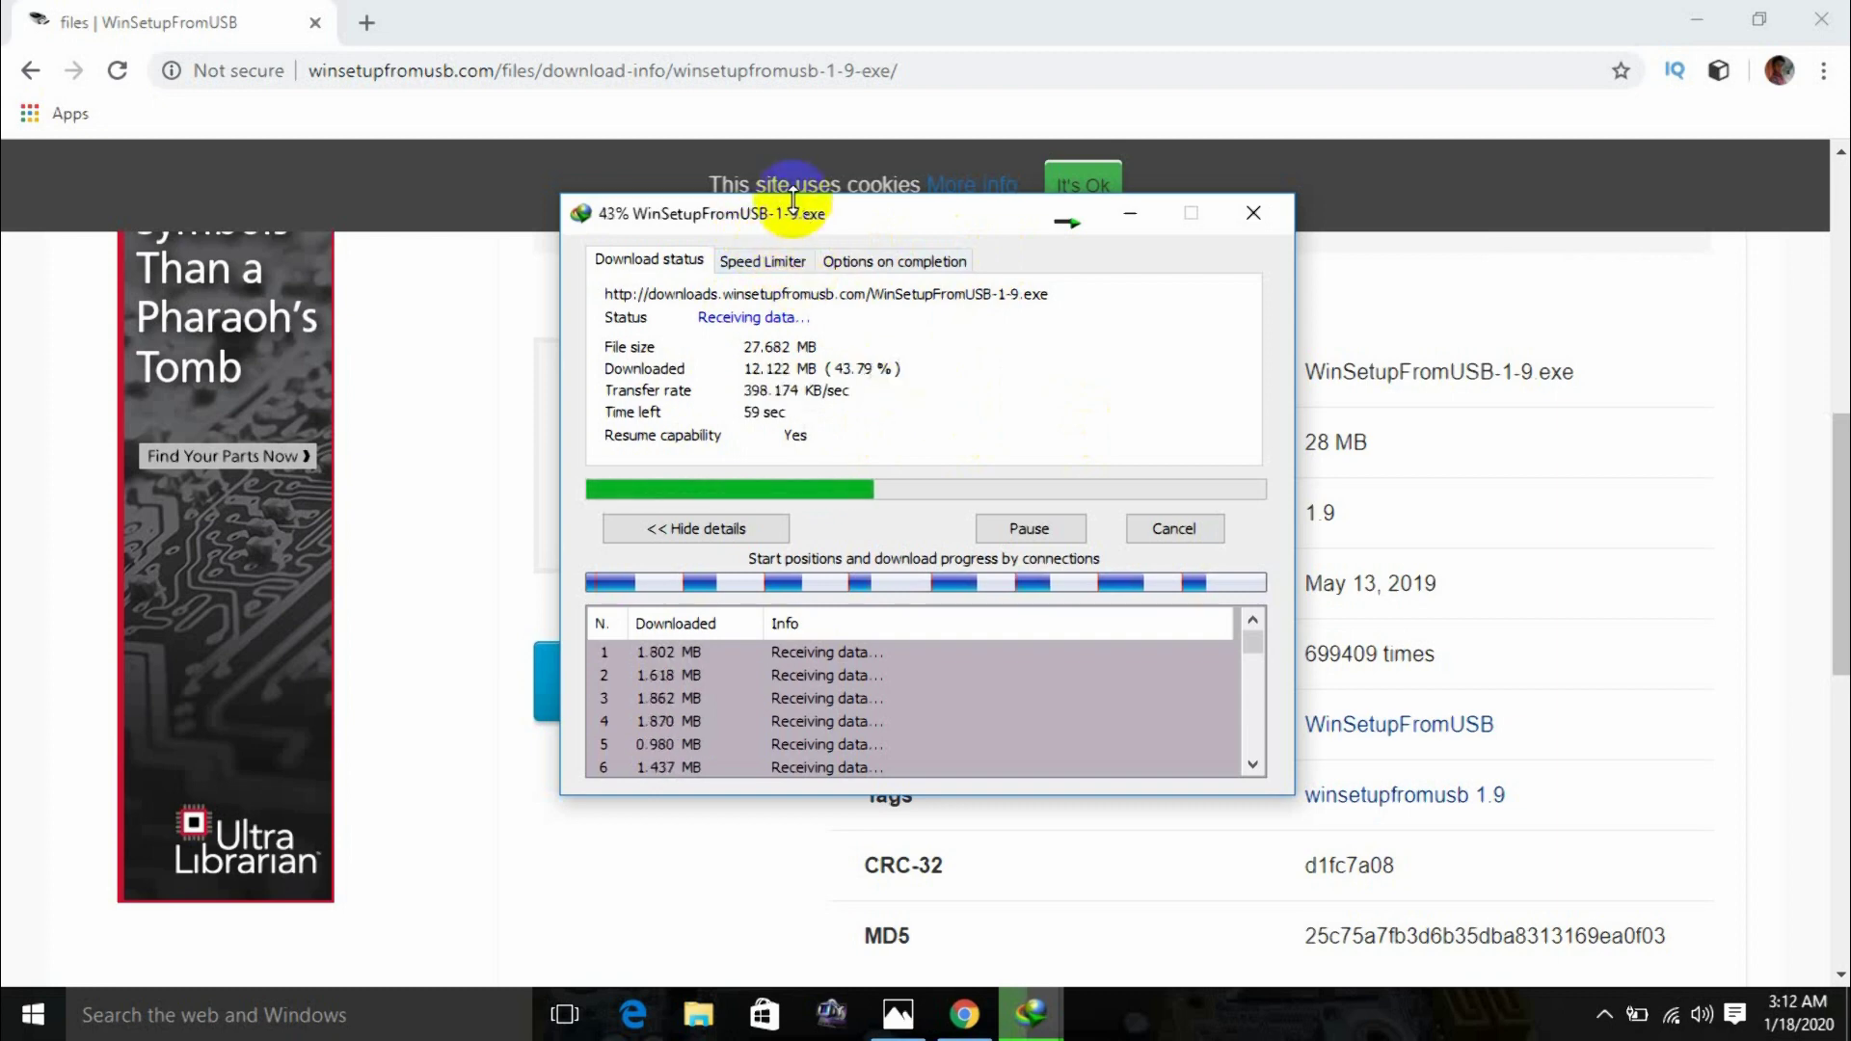
{"action": "left_click_drag", "start_coordinate": [806, 218], "coordinate": [895, 206]}
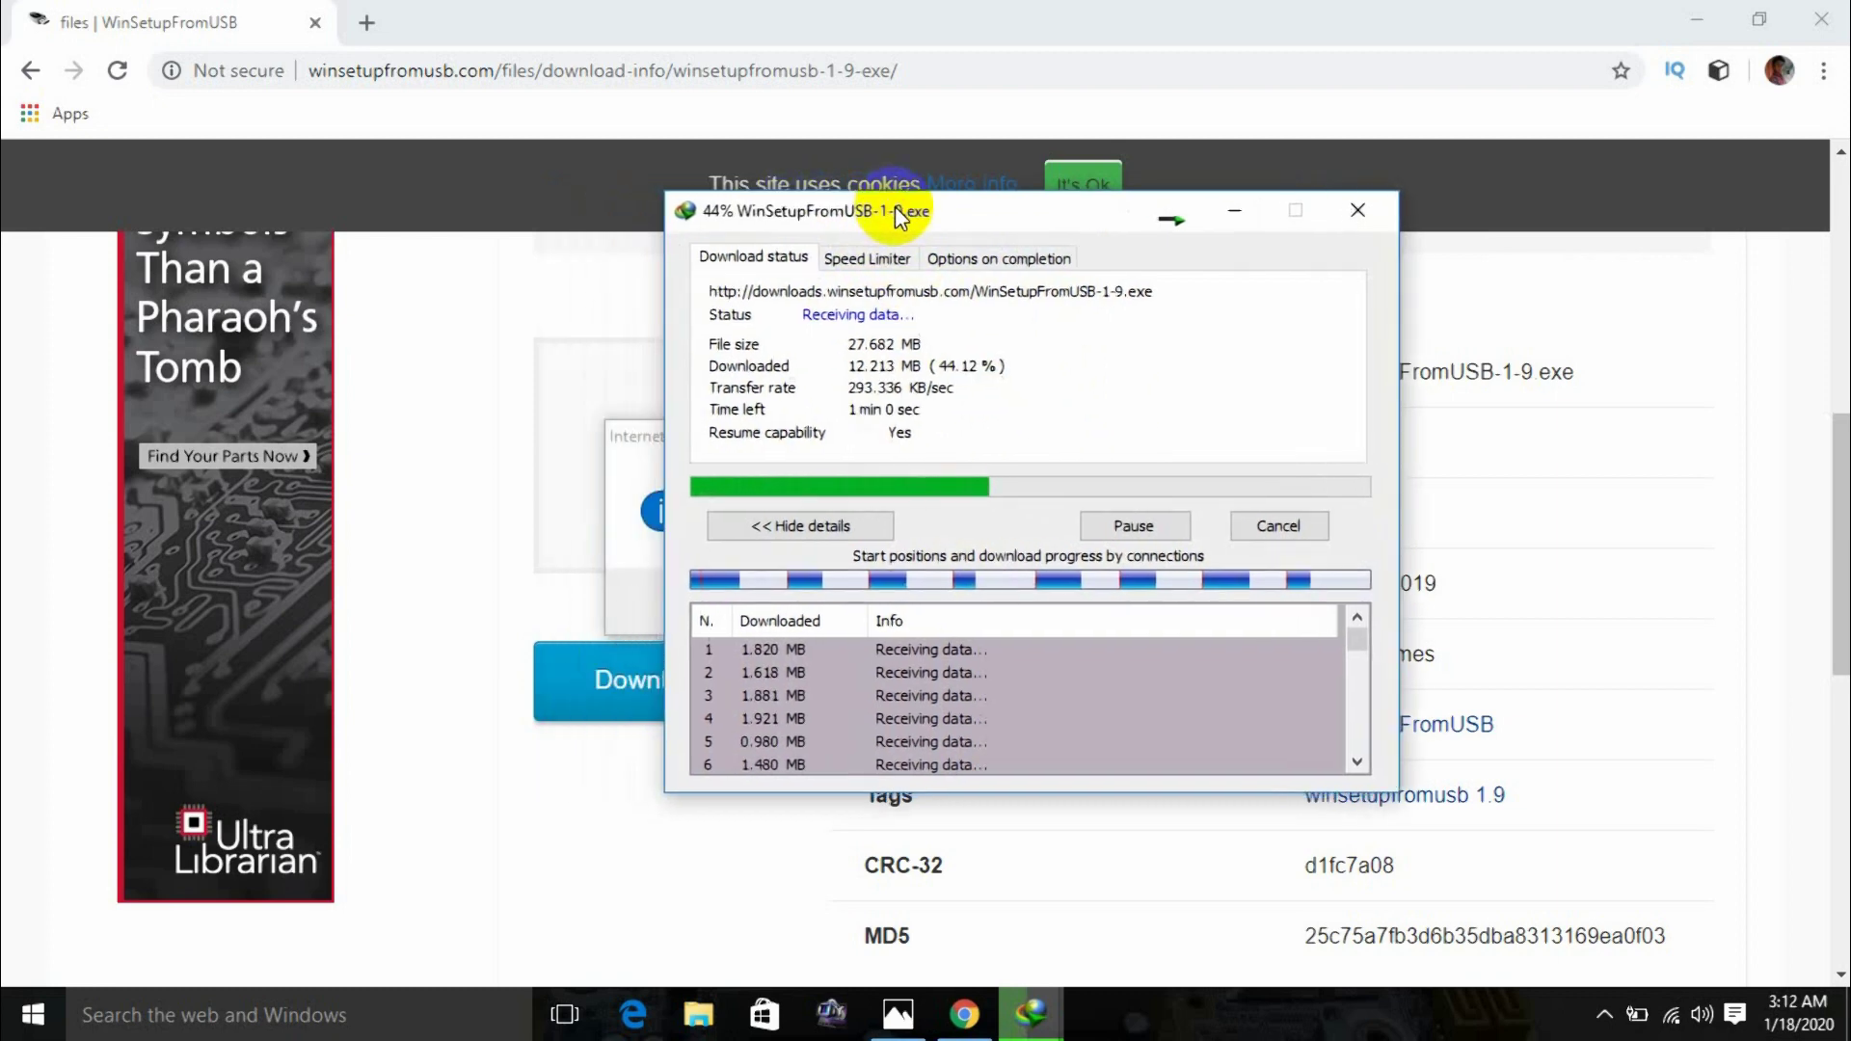
{"action": "left_click", "coordinate": [1197, 598]}
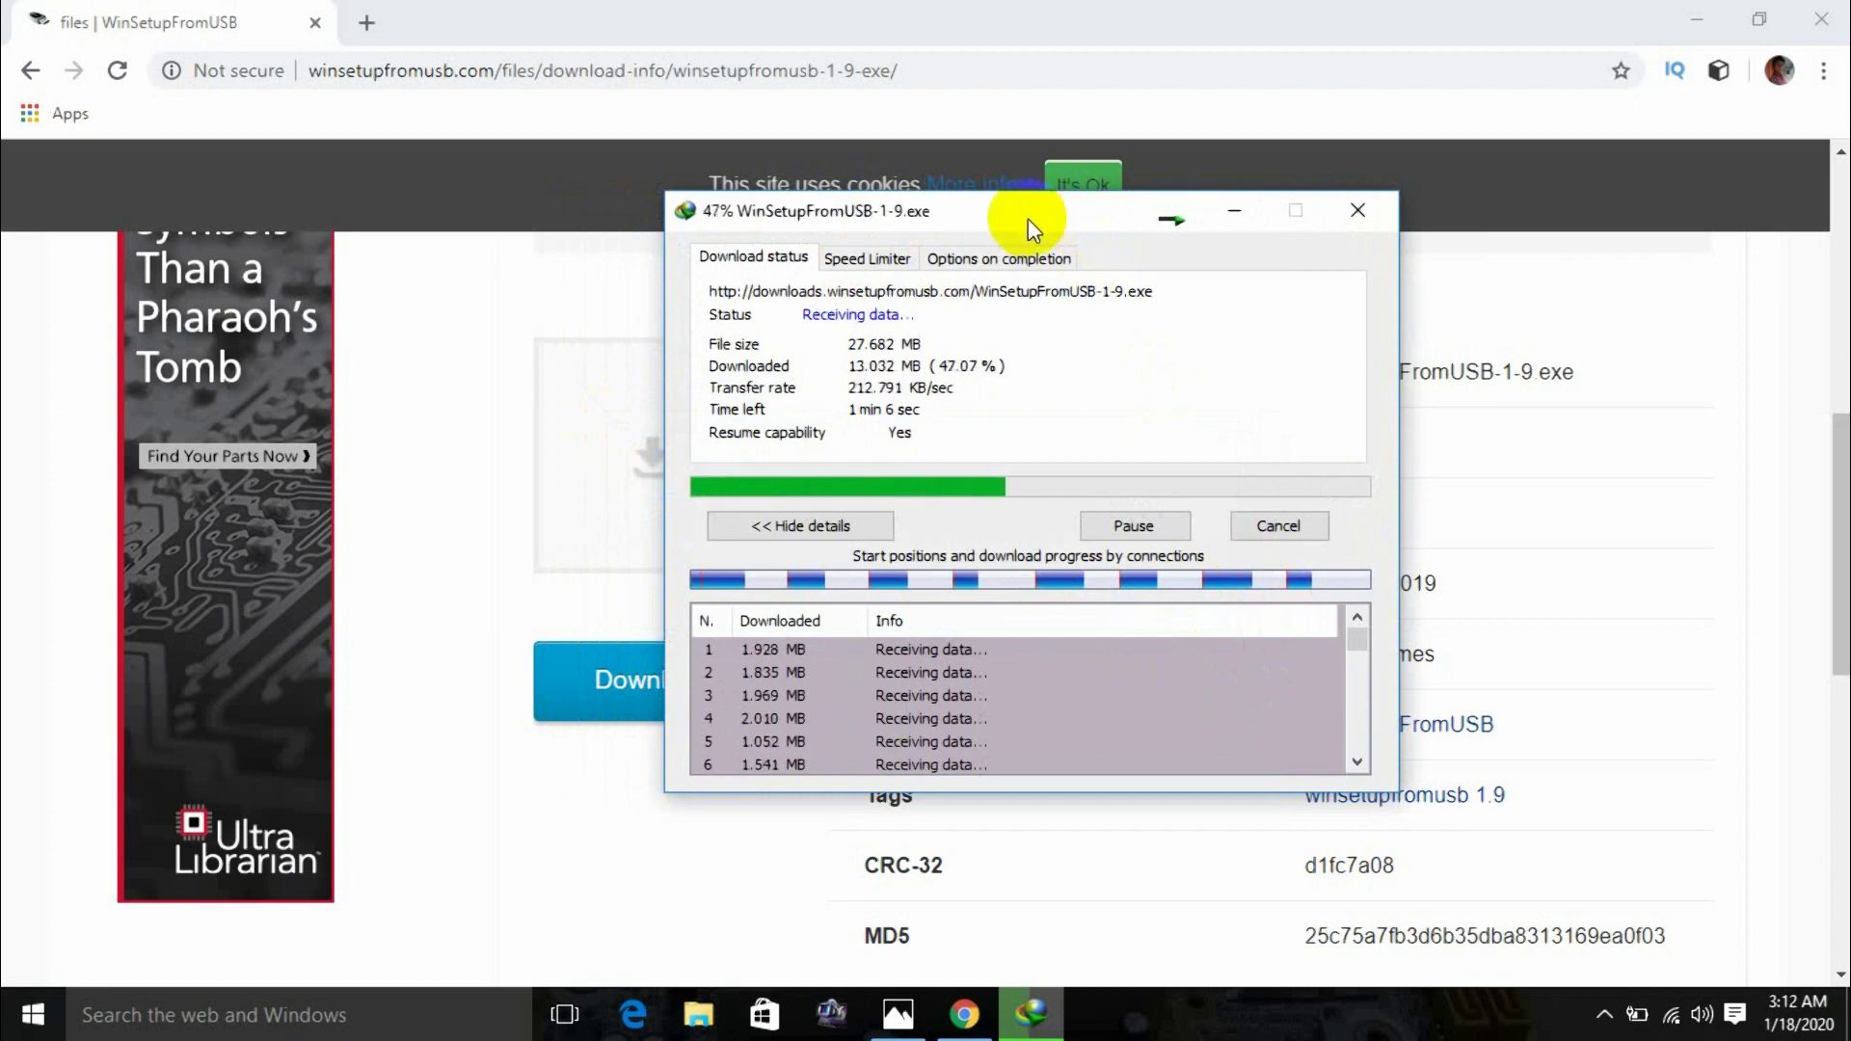
{"action": "left_click_drag", "start_coordinate": [1027, 228], "coordinate": [1156, 241]}
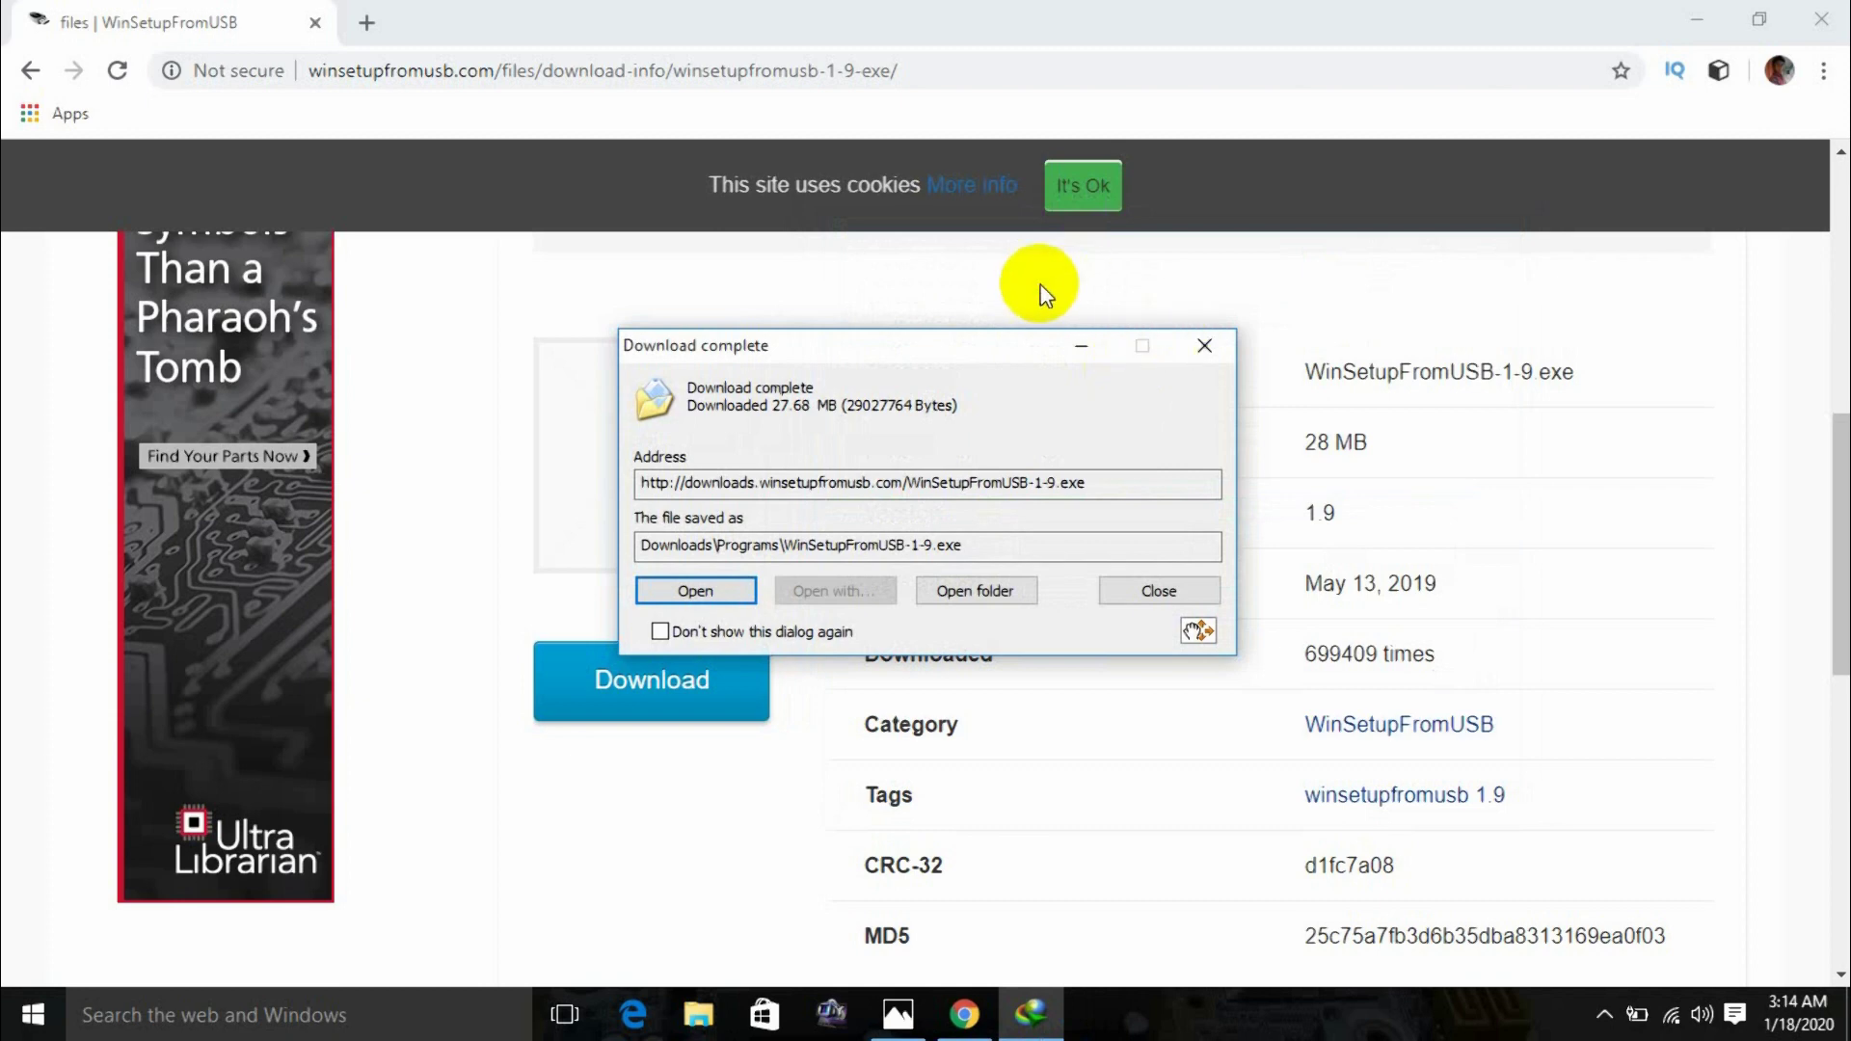
- Open the folder containing the downloaded WinSetupFromUSB-1-9 file and refresh the folder view
{"action": "left_click", "coordinate": [848, 345]}
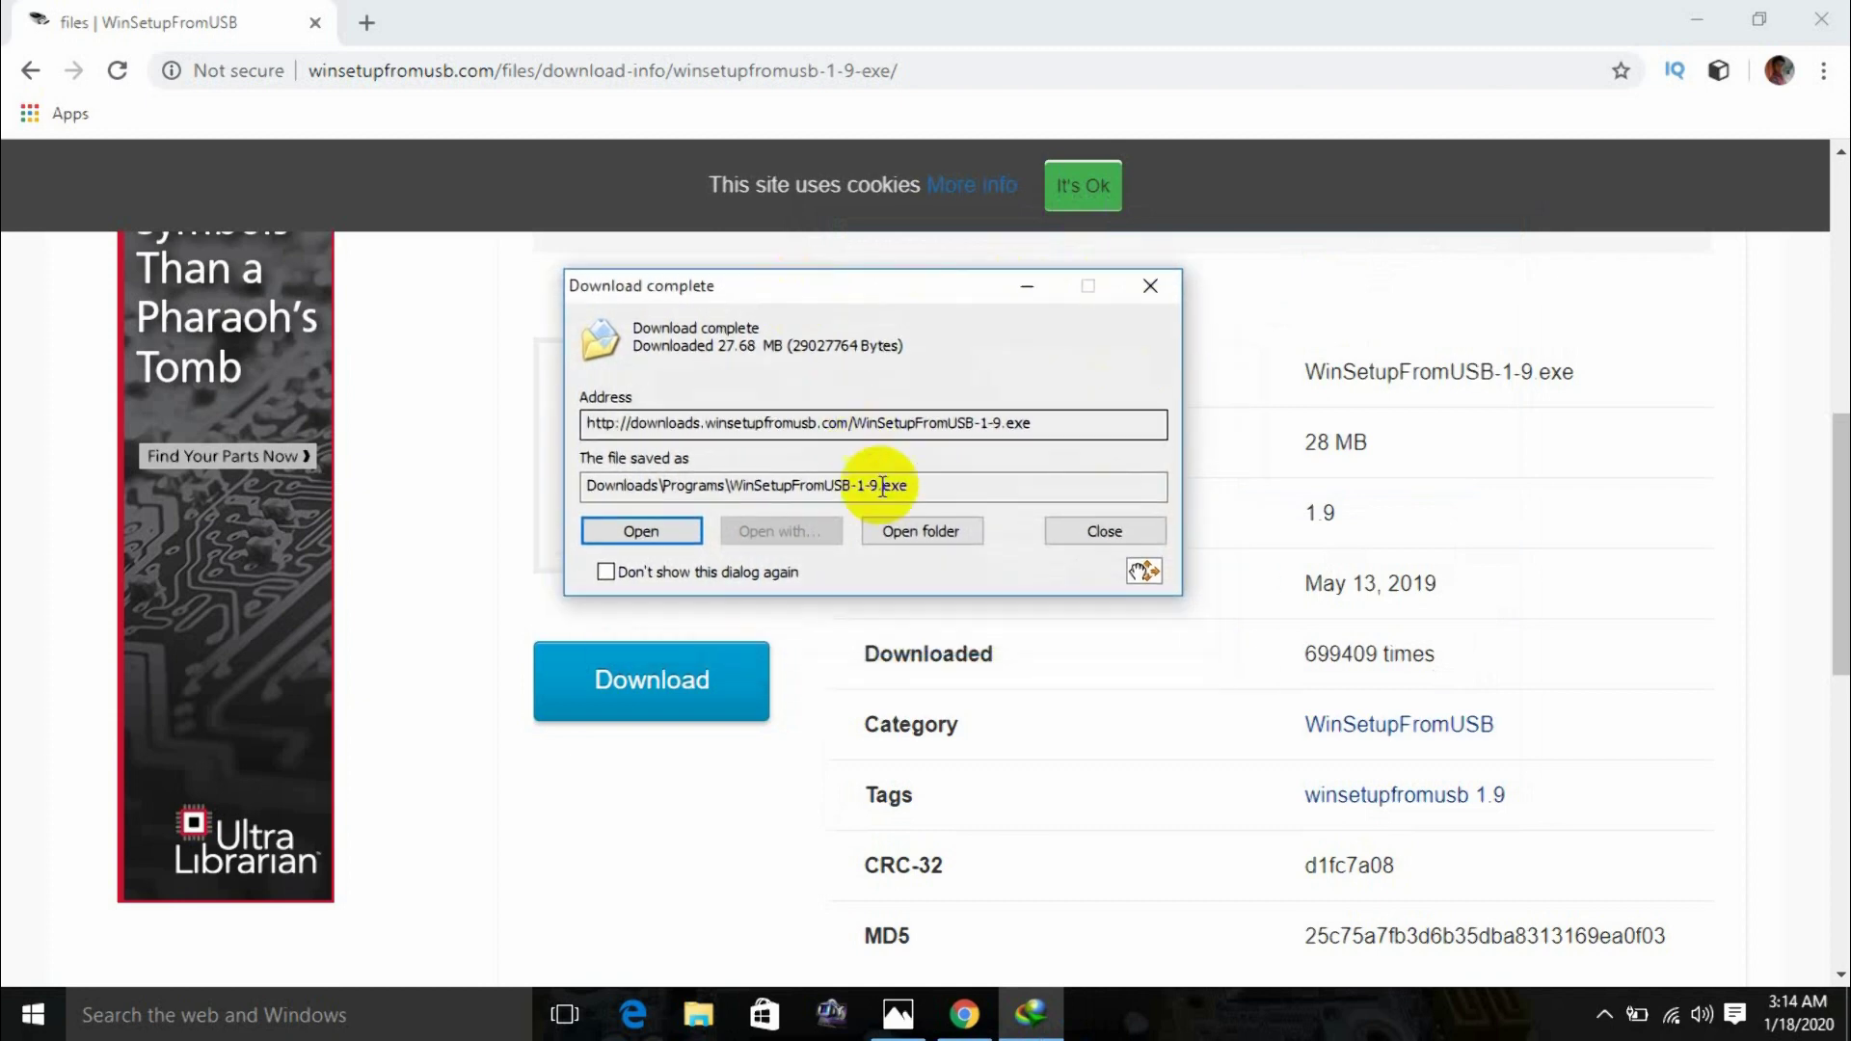
{"action": "left_click", "coordinate": [925, 536]}
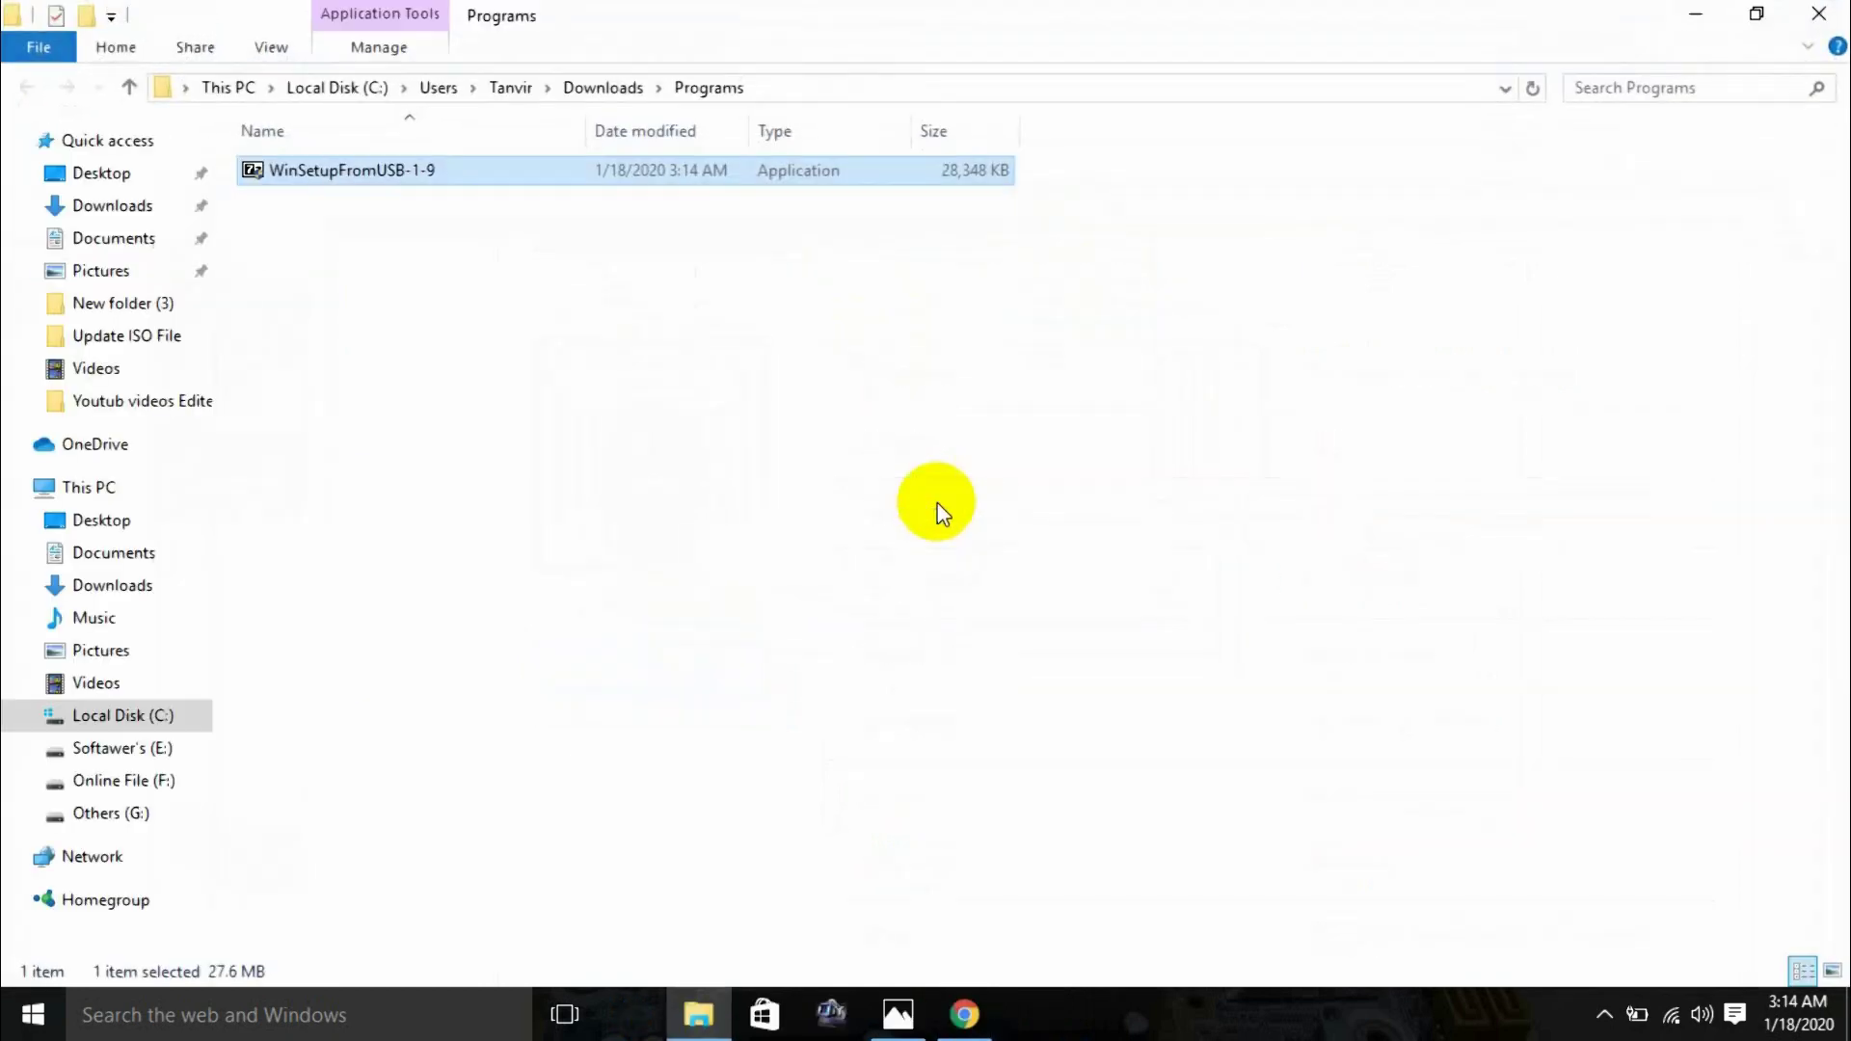
{"action": "right_click", "coordinate": [390, 326]}
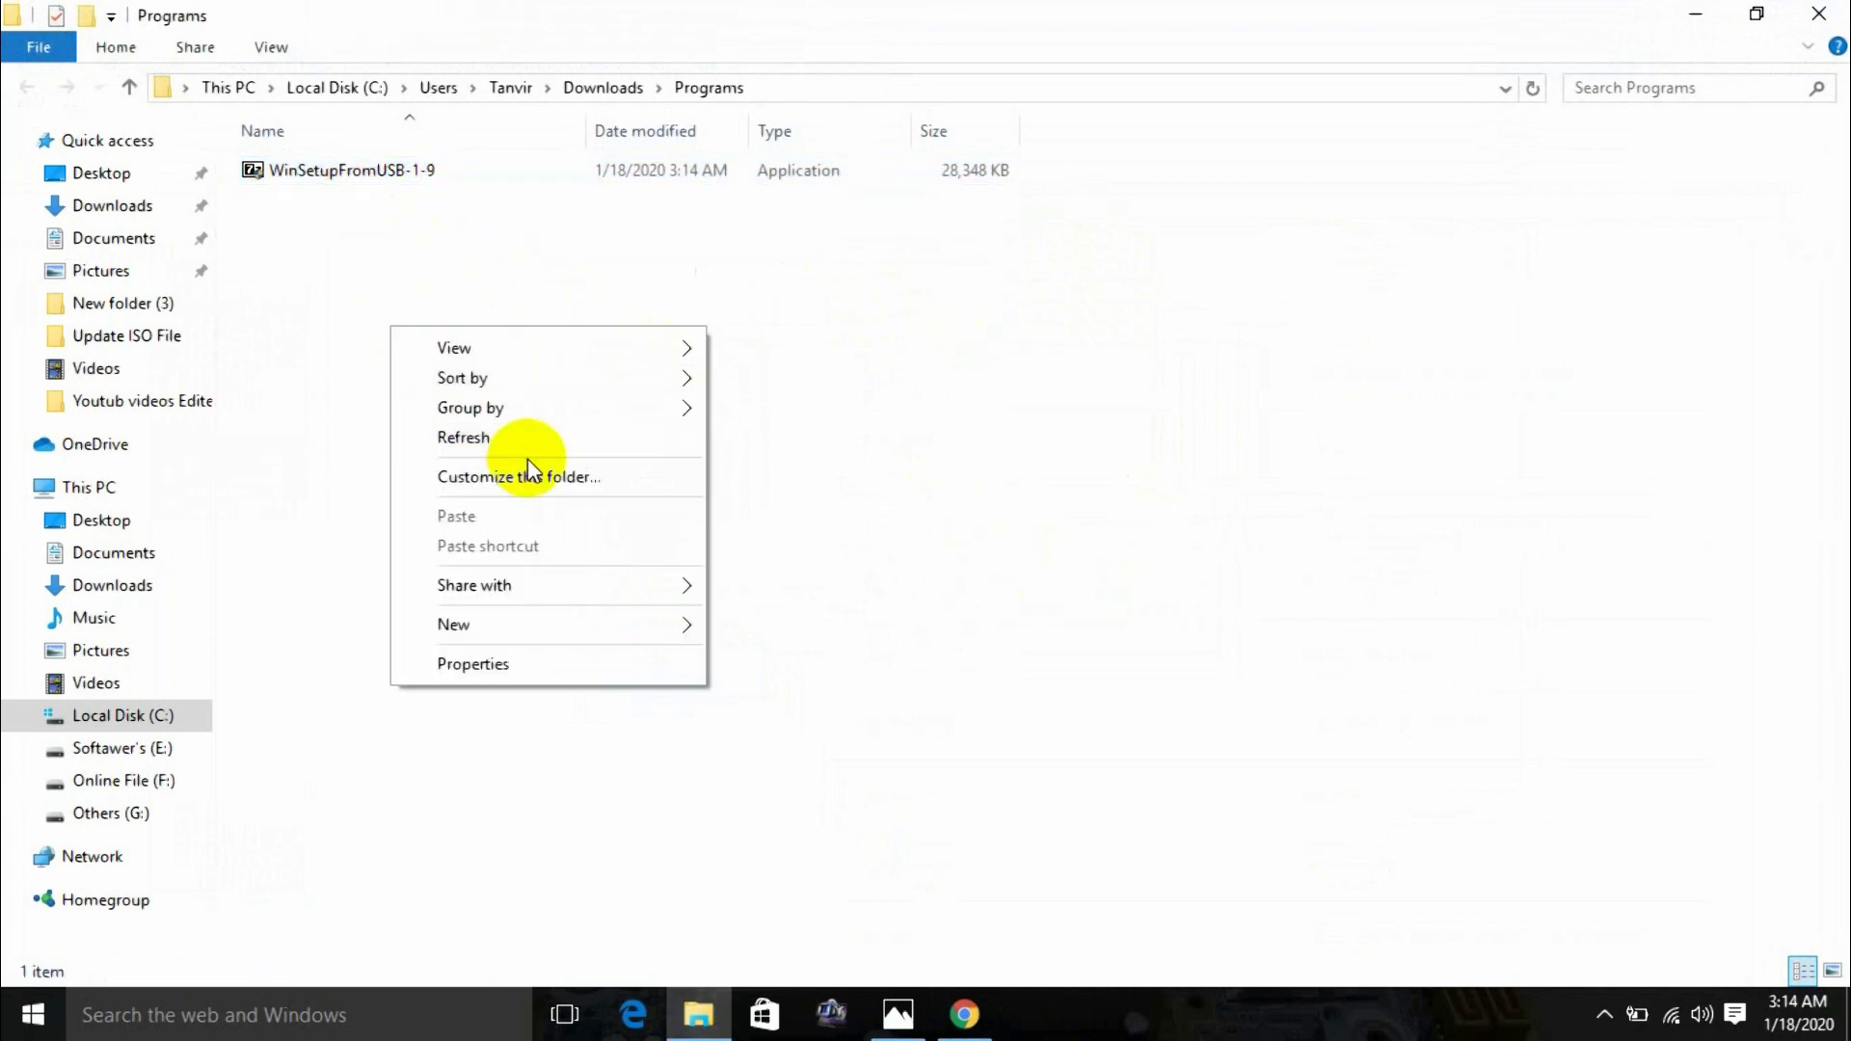
{"action": "left_click", "coordinate": [501, 442]}
- Run the downloaded WinSetupFromUSB-1-9 self-extracting archive and extract it into the same Downloads\Programs folder
{"action": "left_click", "coordinate": [384, 176]}
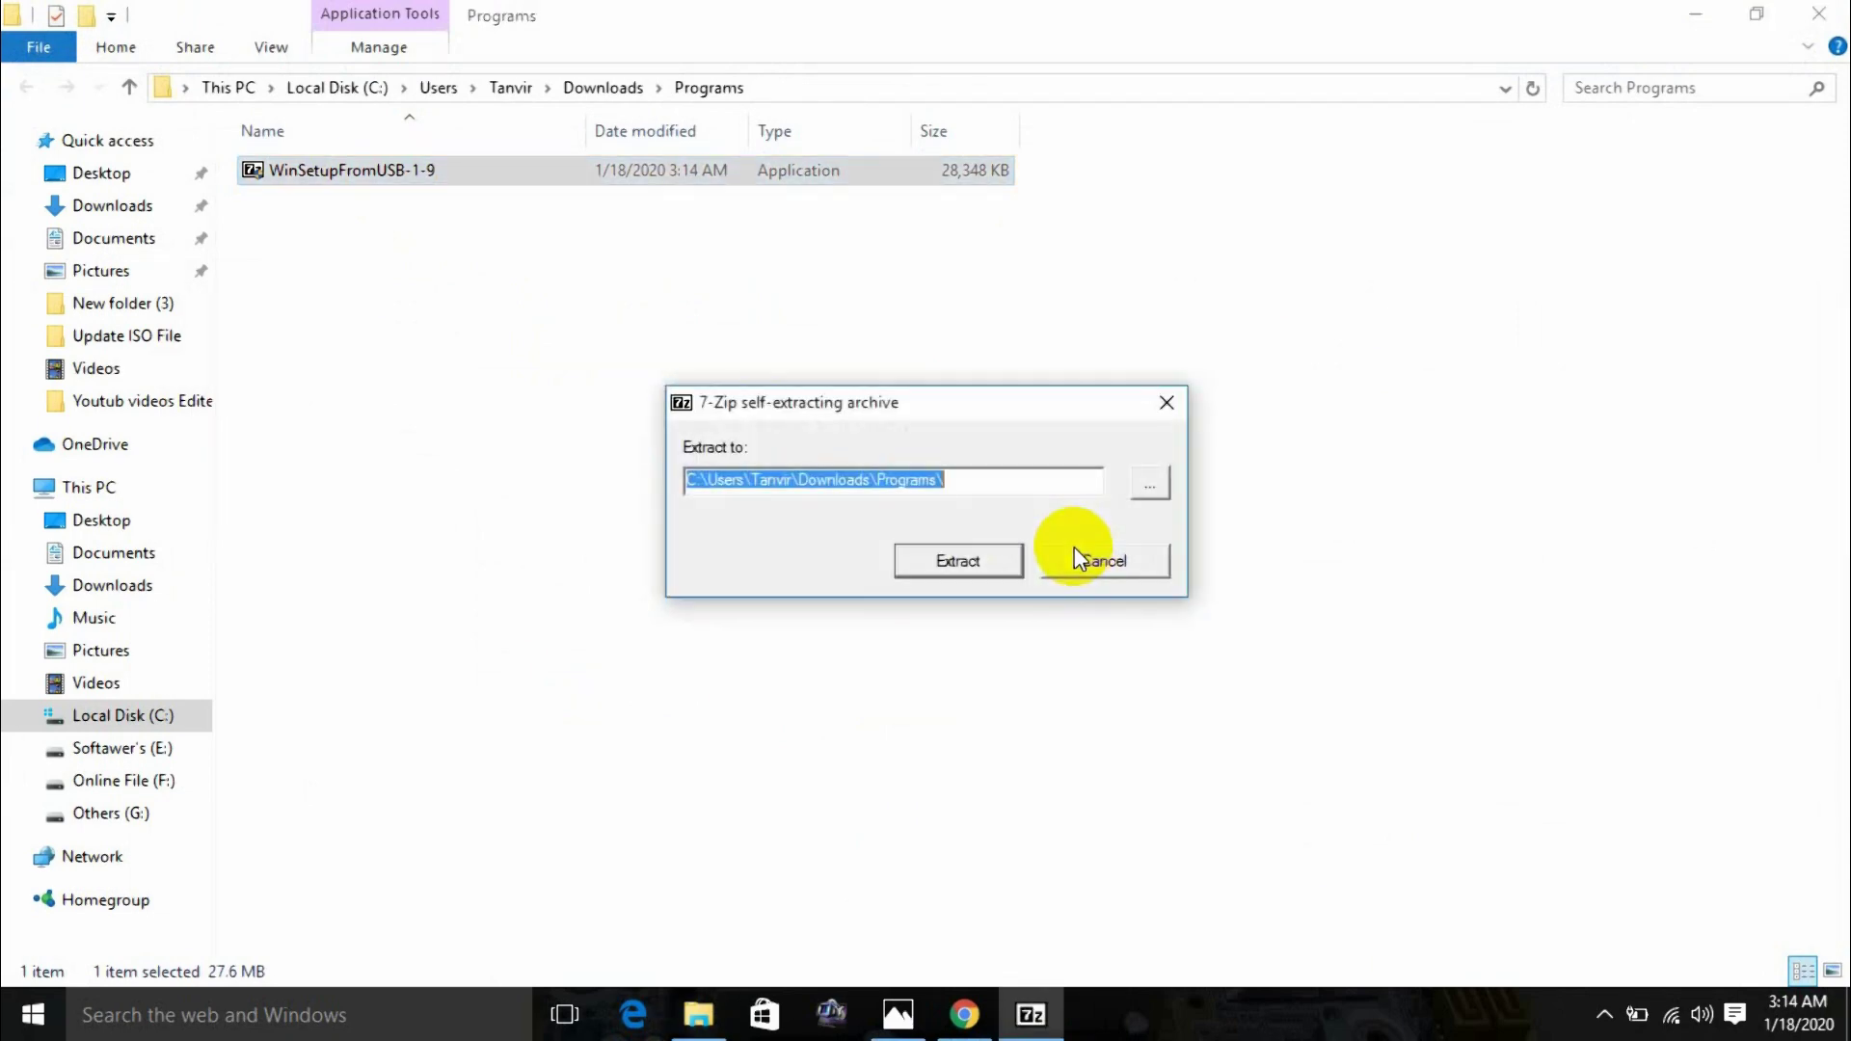
{"action": "left_click", "coordinate": [956, 562]}
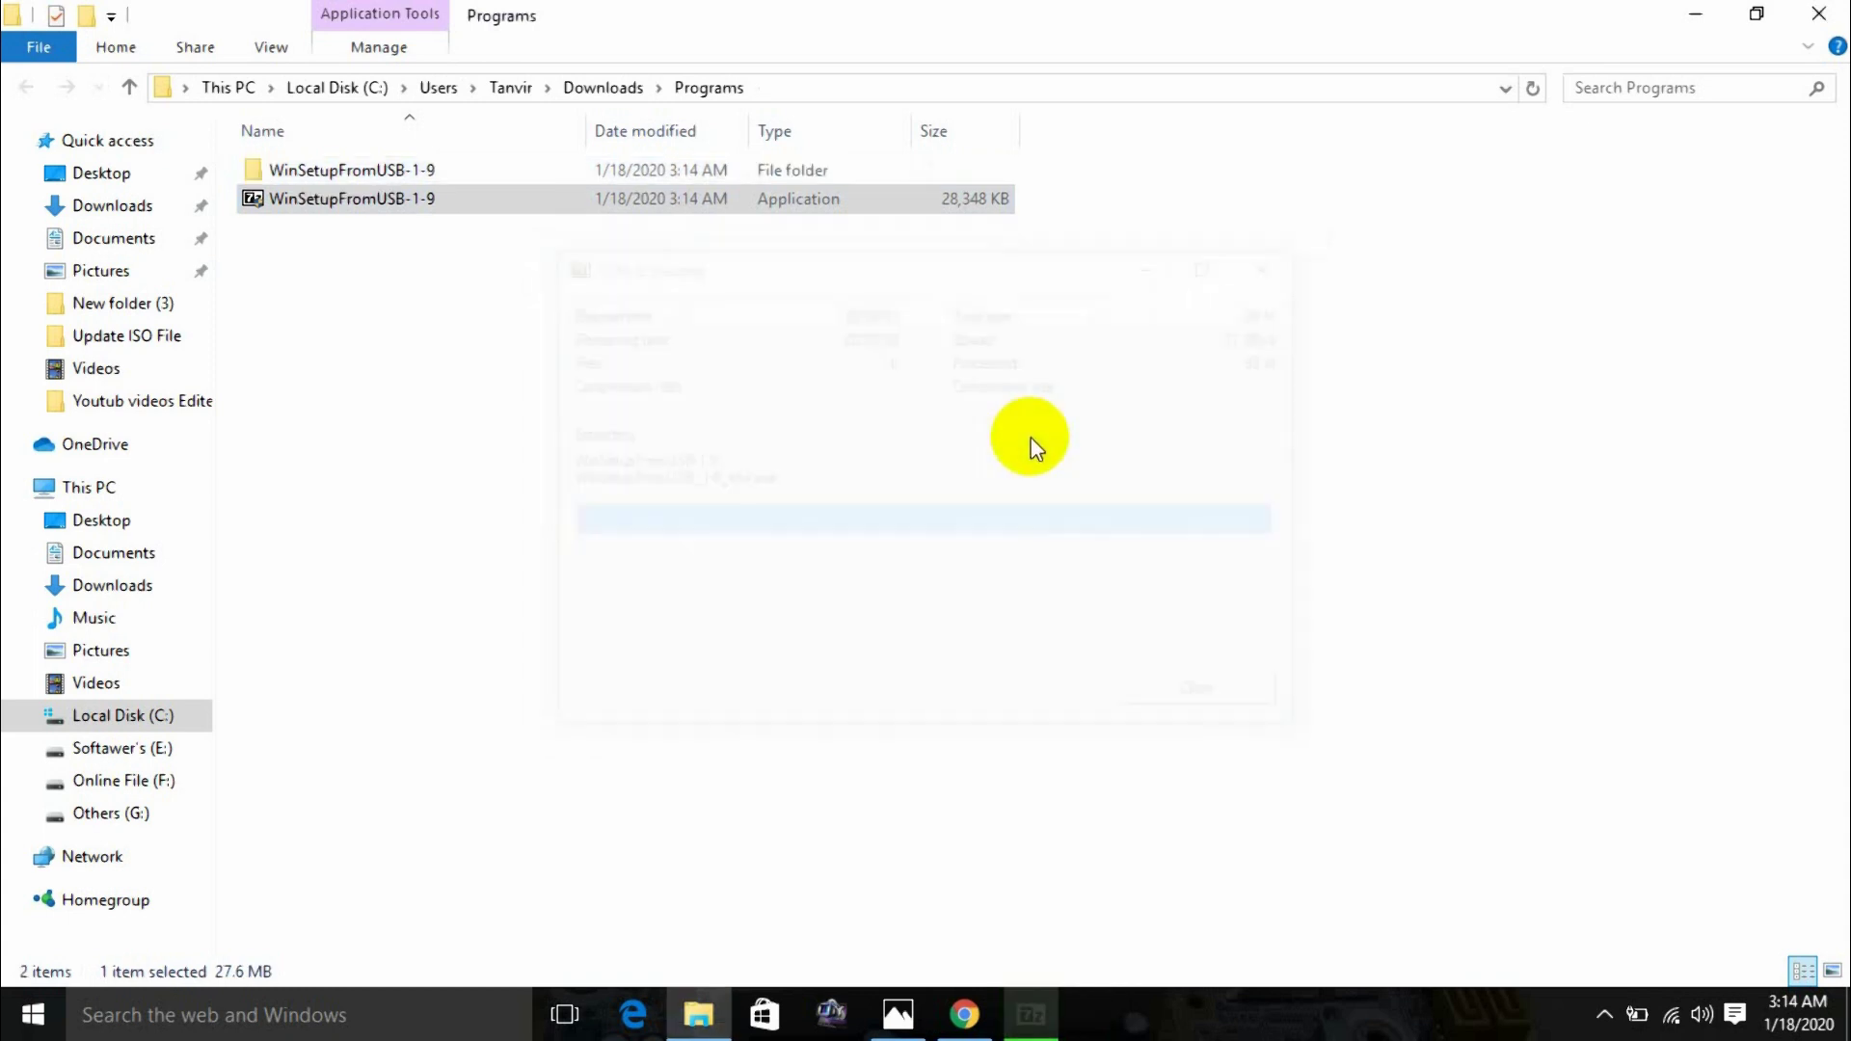
{"action": "right_click", "coordinate": [468, 278]}
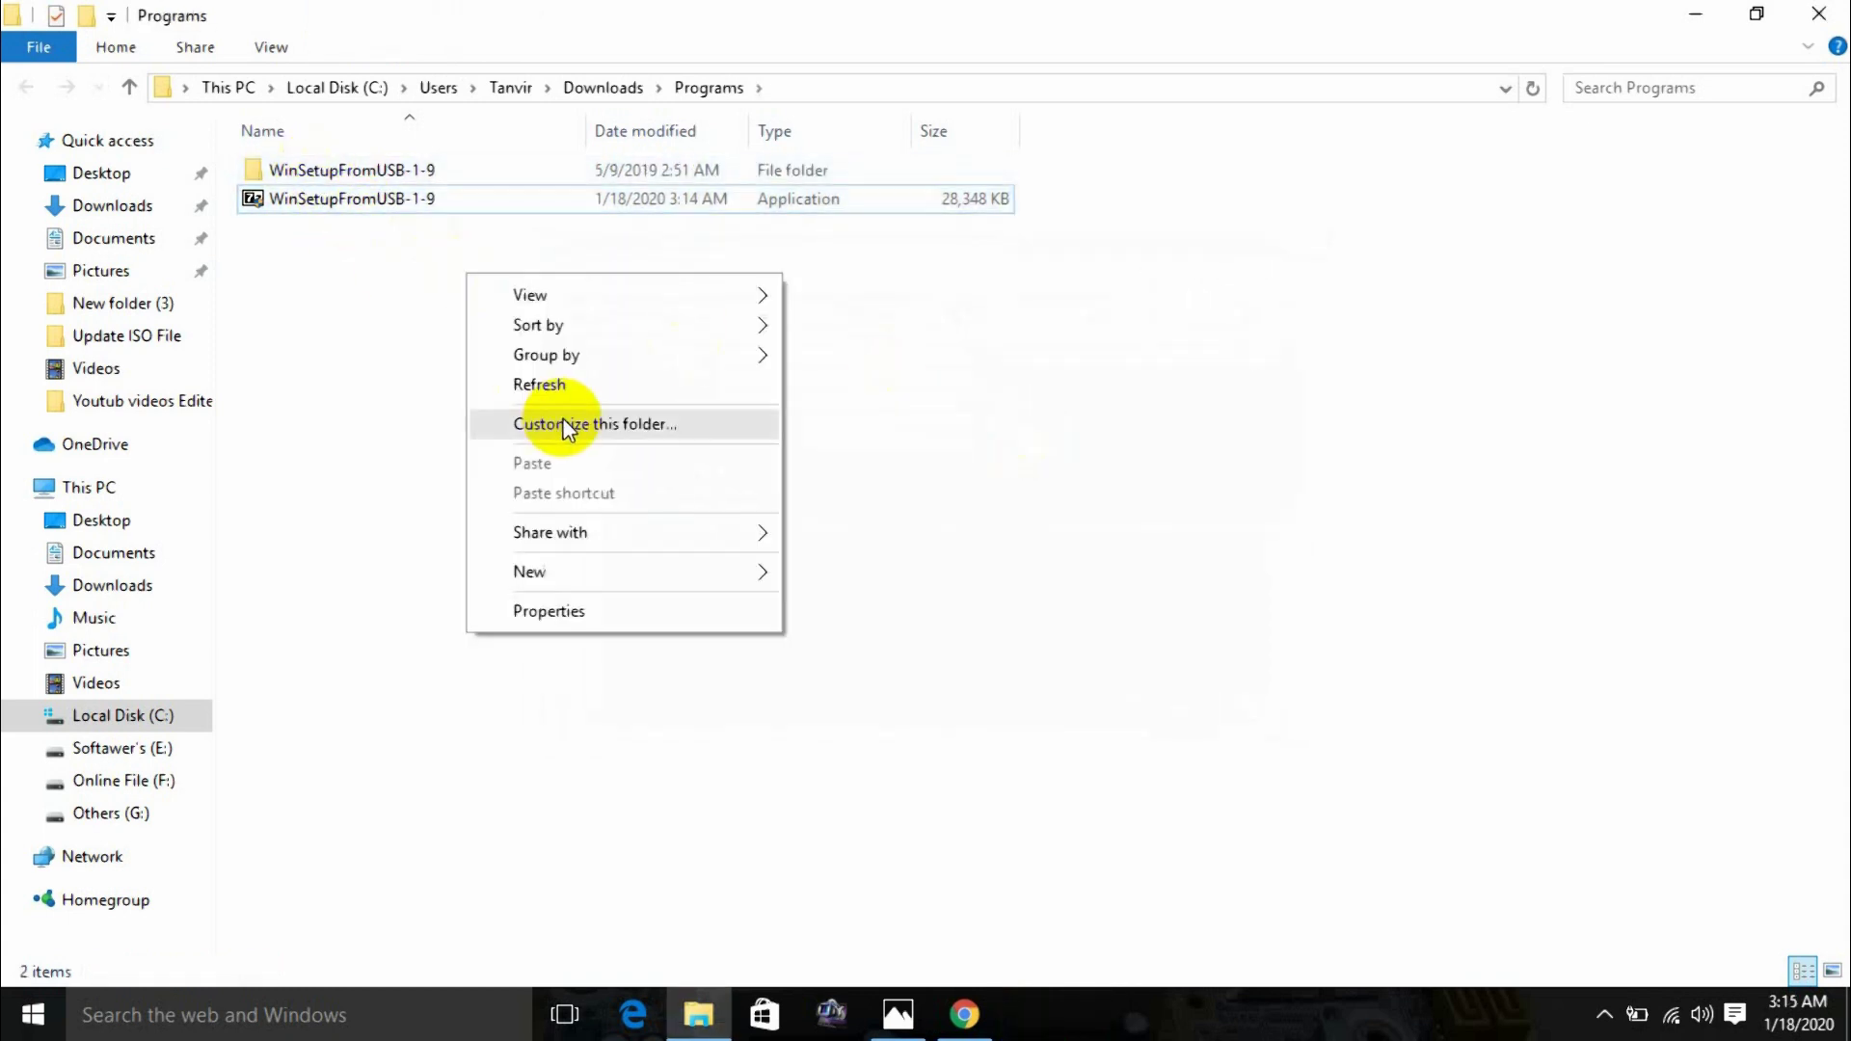
- Open the extracted WinSetupFromUSB-1-9 folder, look inside its files subfolder and return to the program folder
{"action": "left_click", "coordinate": [542, 383]}
{"action": "left_click", "coordinate": [402, 169]}
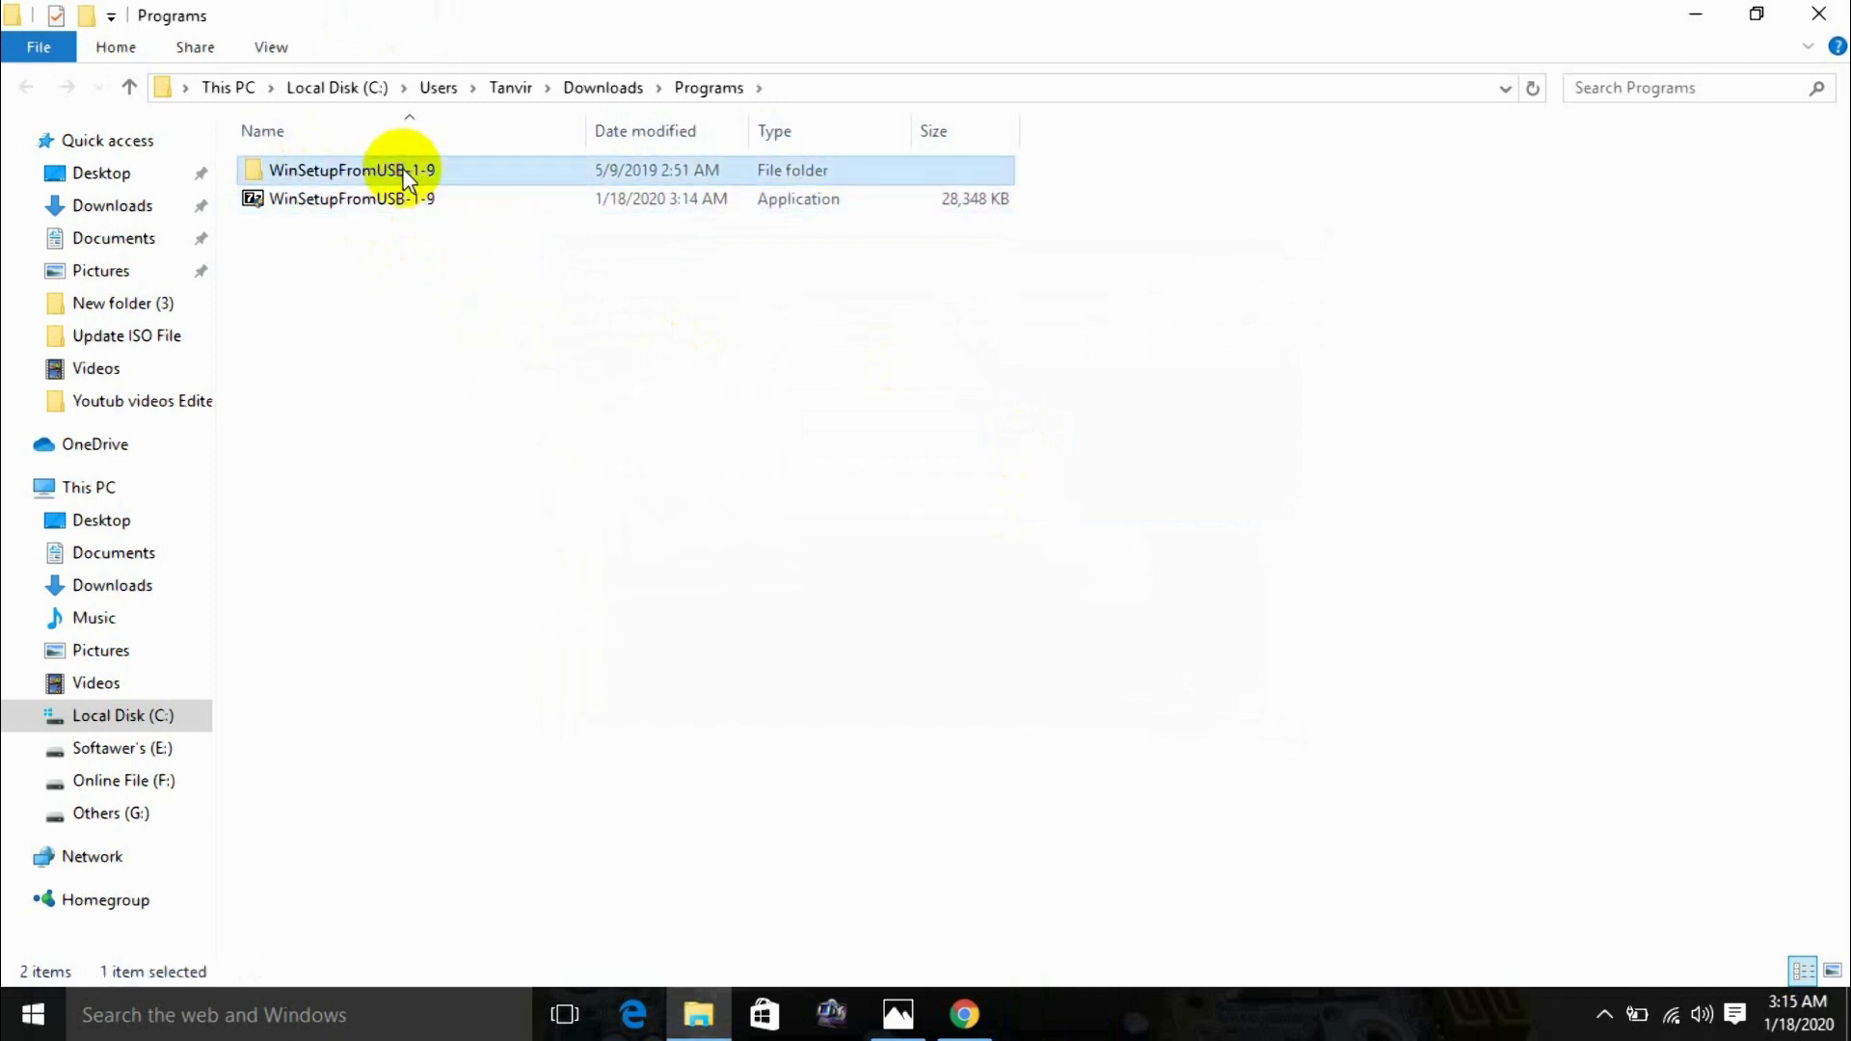
{"action": "double_click", "coordinate": [402, 170]}
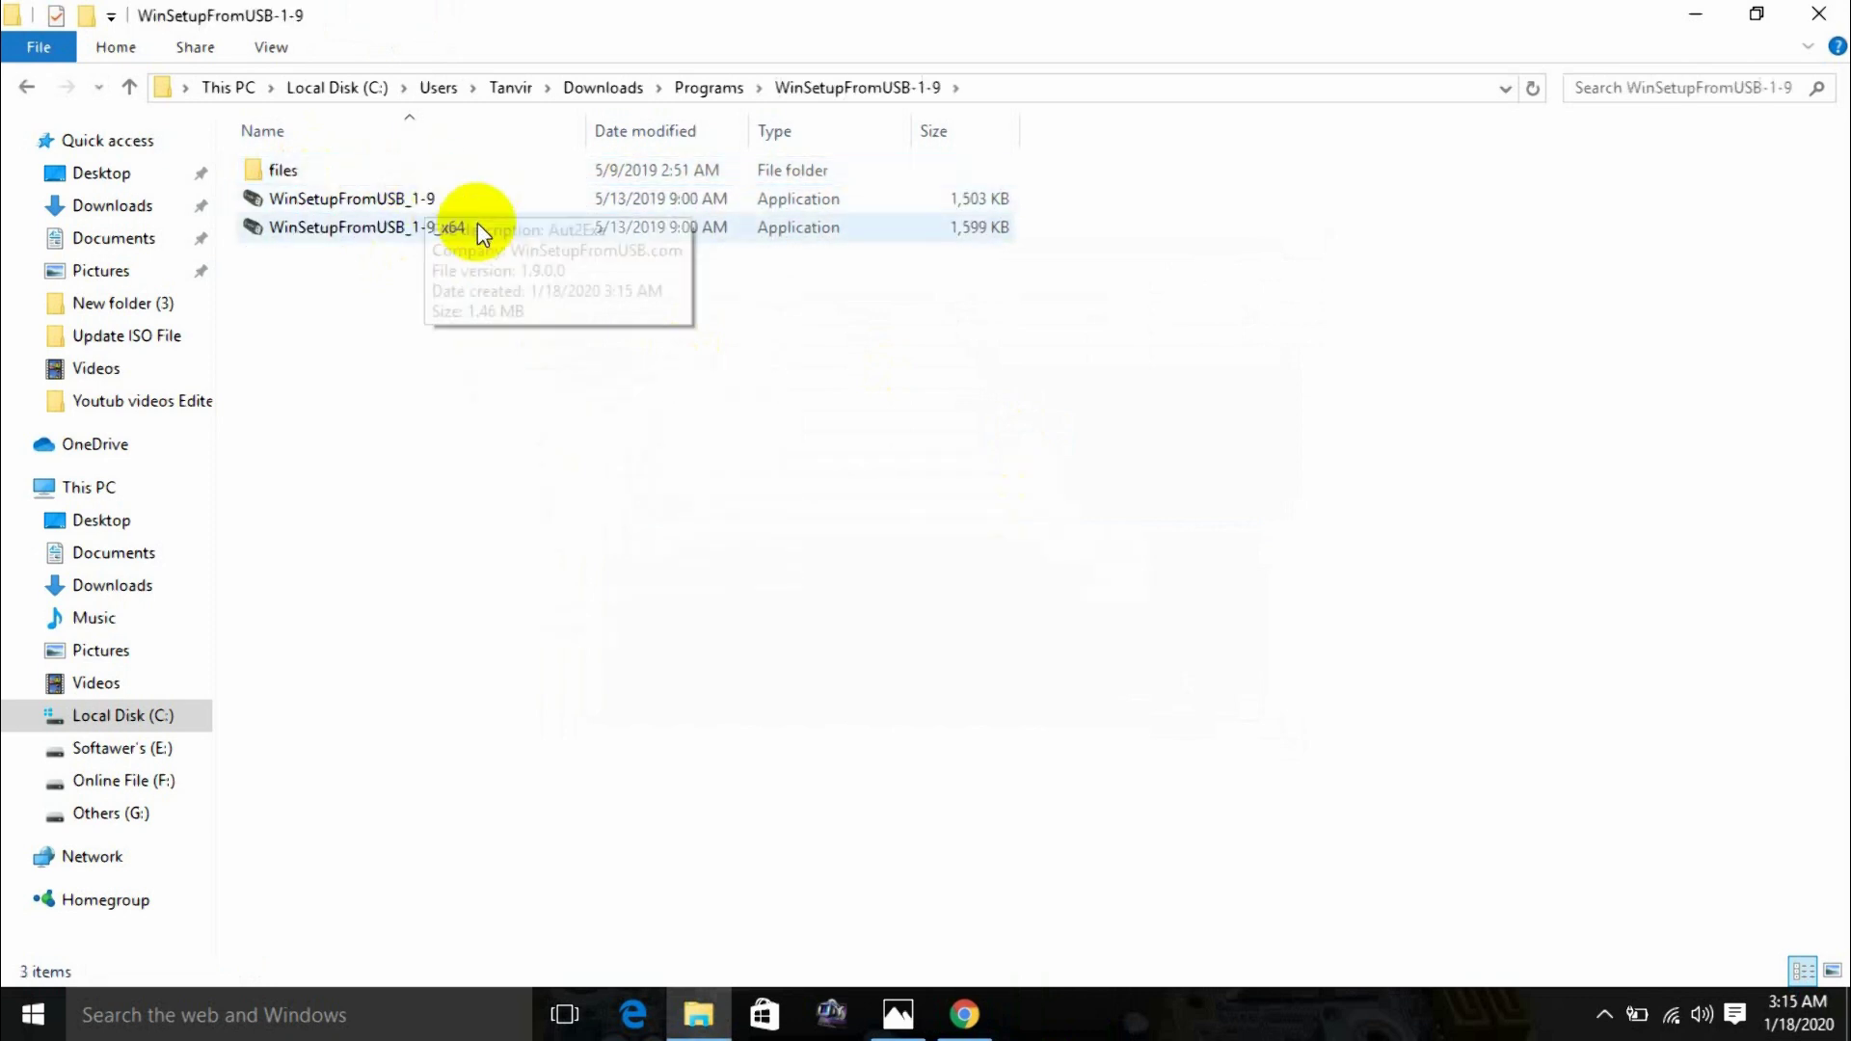
{"action": "left_click", "coordinate": [413, 198]}
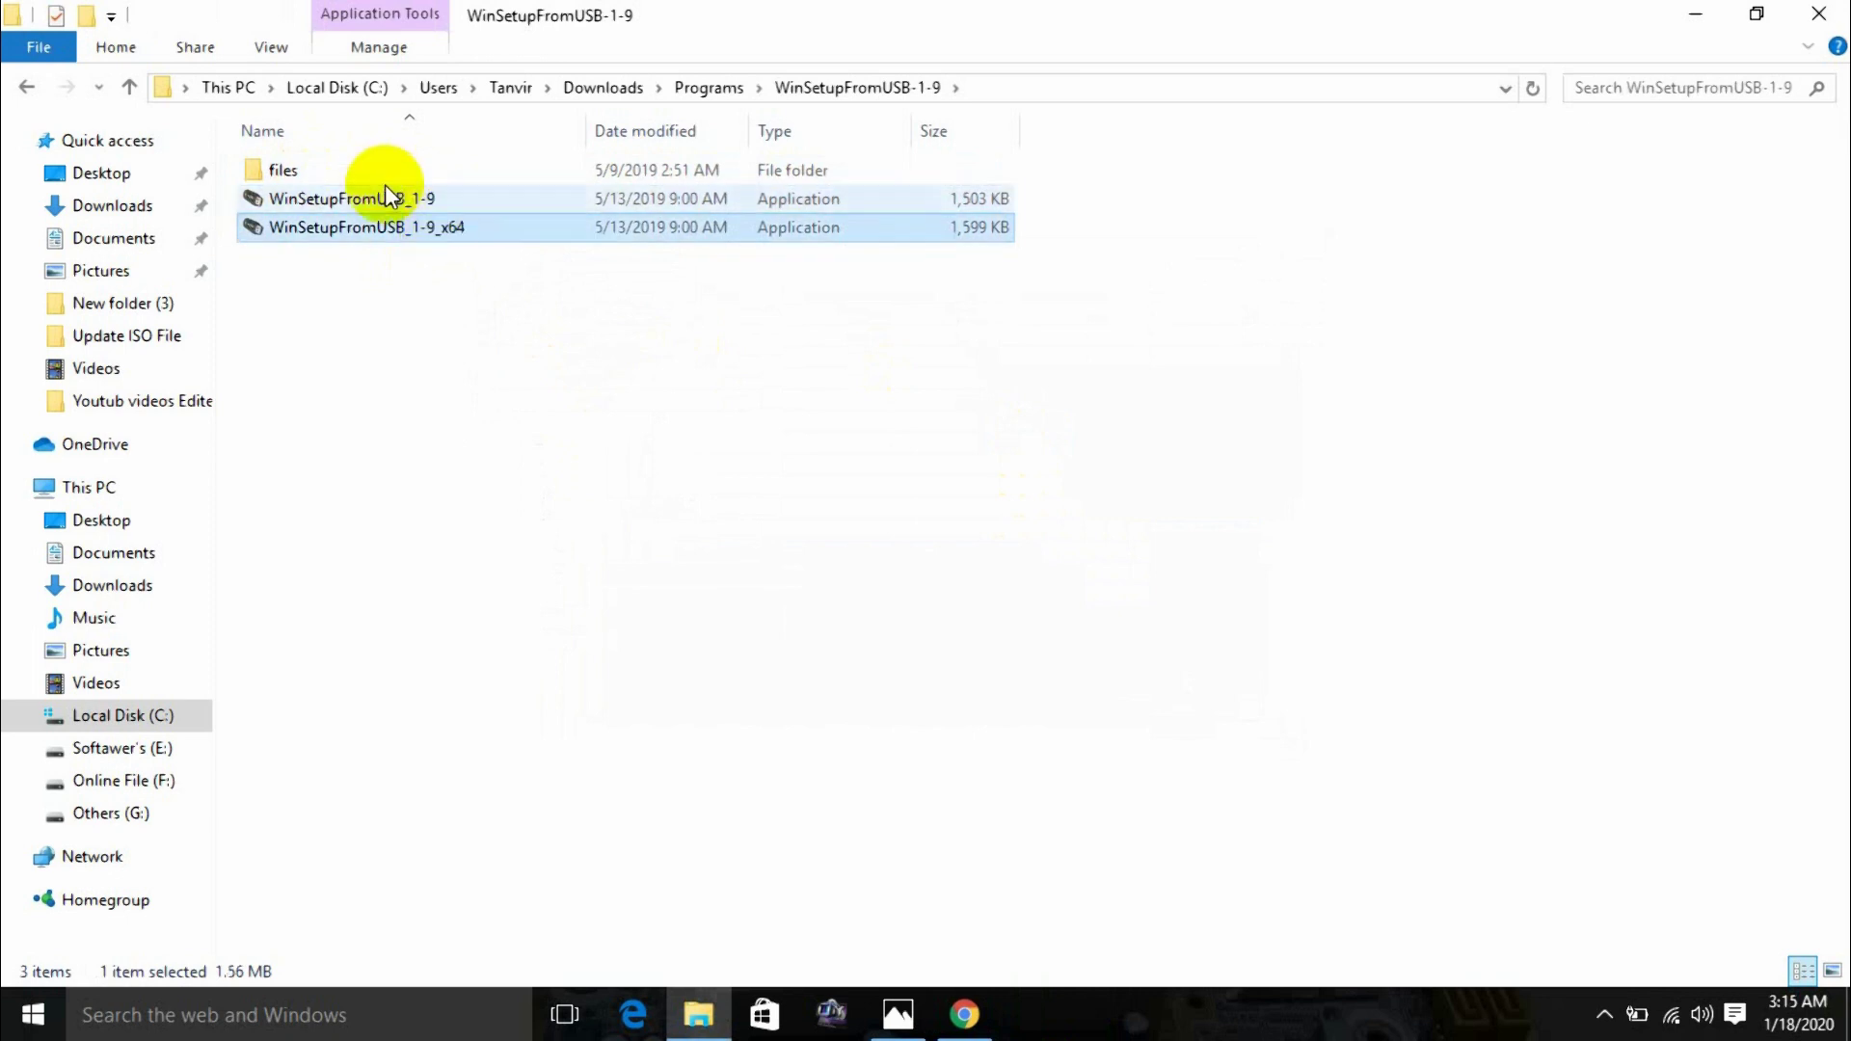
{"action": "double_click", "coordinate": [364, 172]}
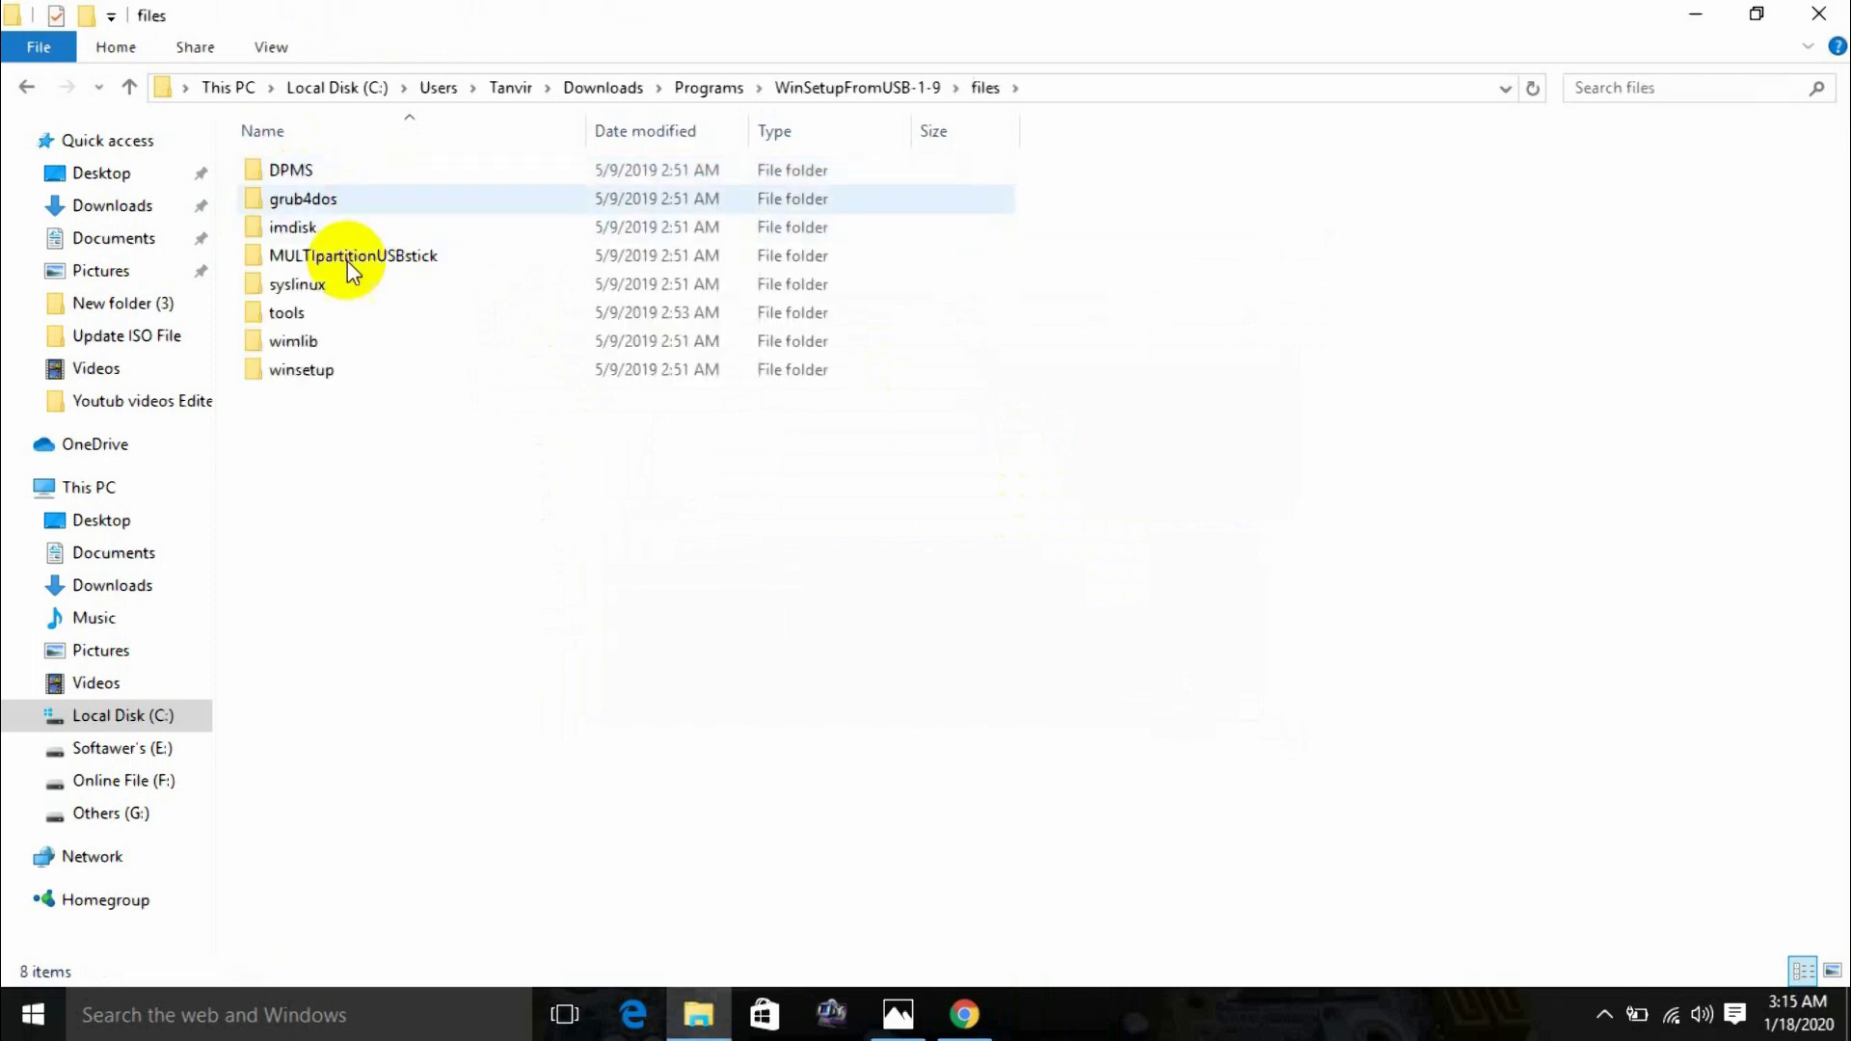
{"action": "left_click", "coordinate": [28, 86]}
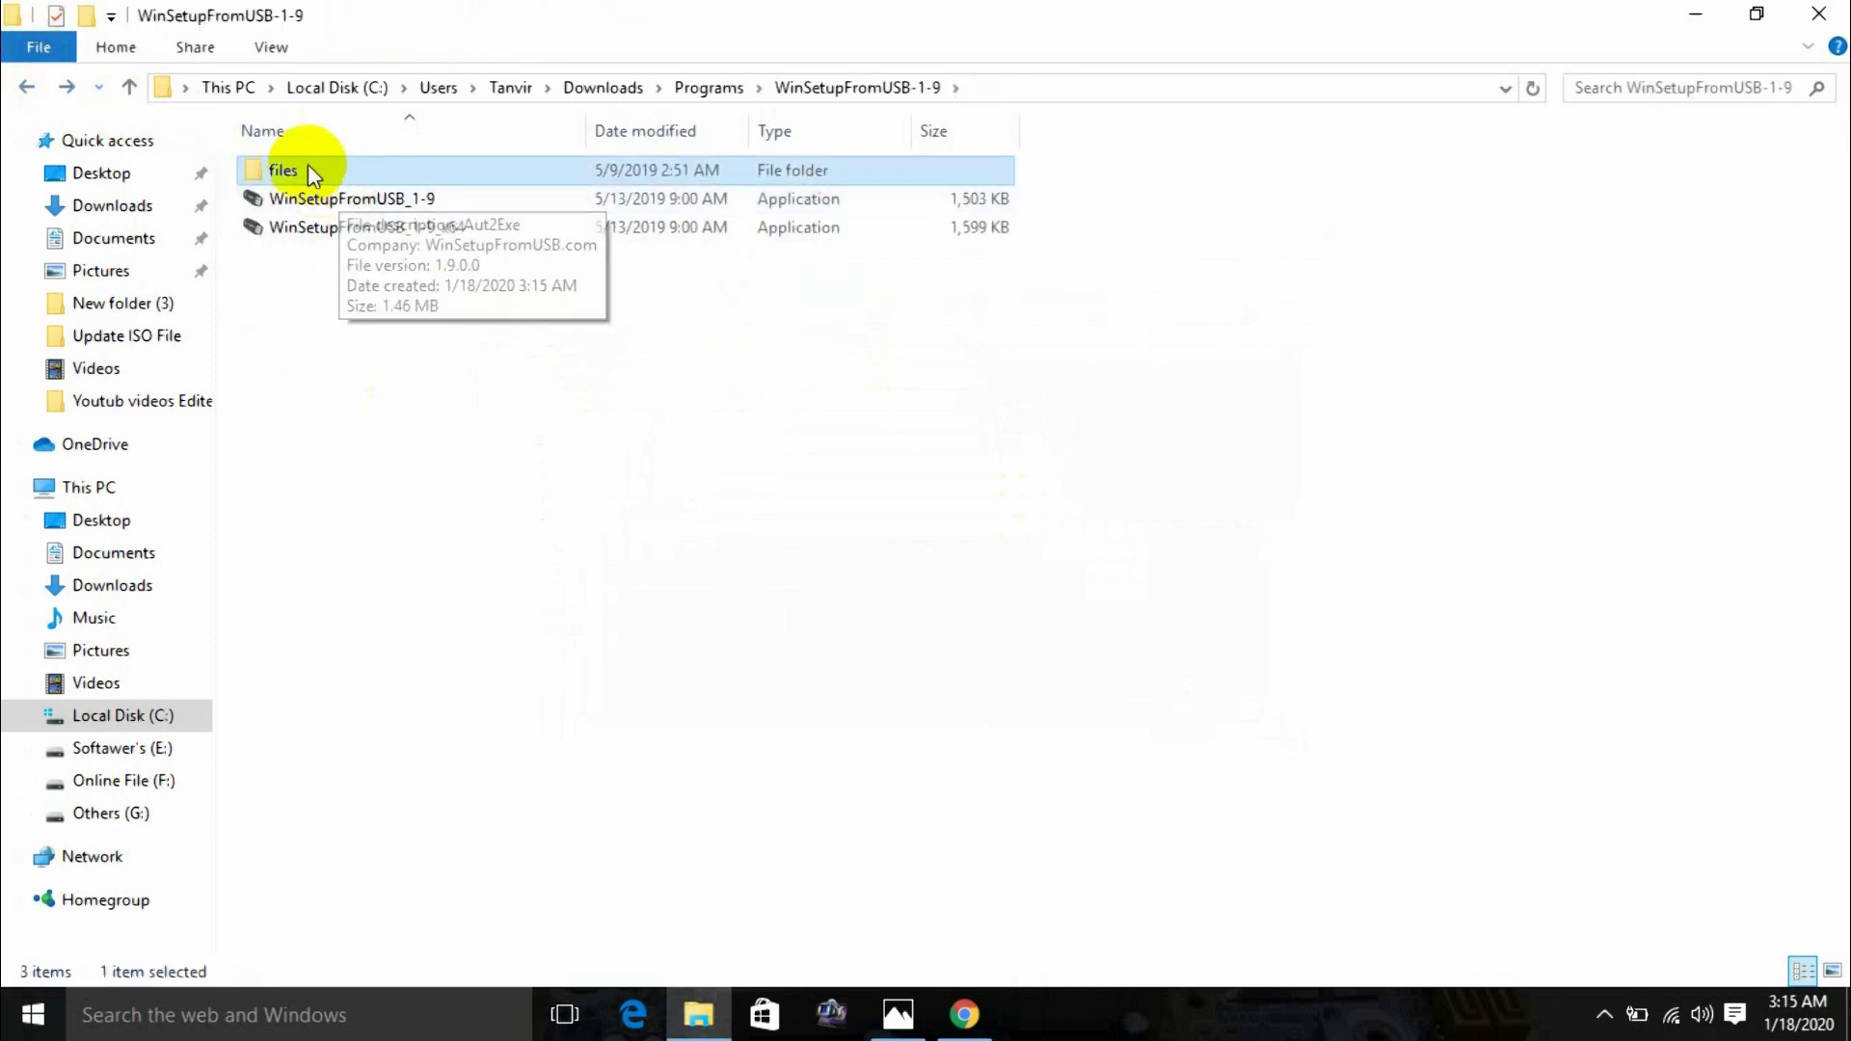
- Launch the 64-bit application WinSetupFromUSB_1-9_x64 and move its window clear of the file list
{"action": "left_click", "coordinate": [343, 201]}
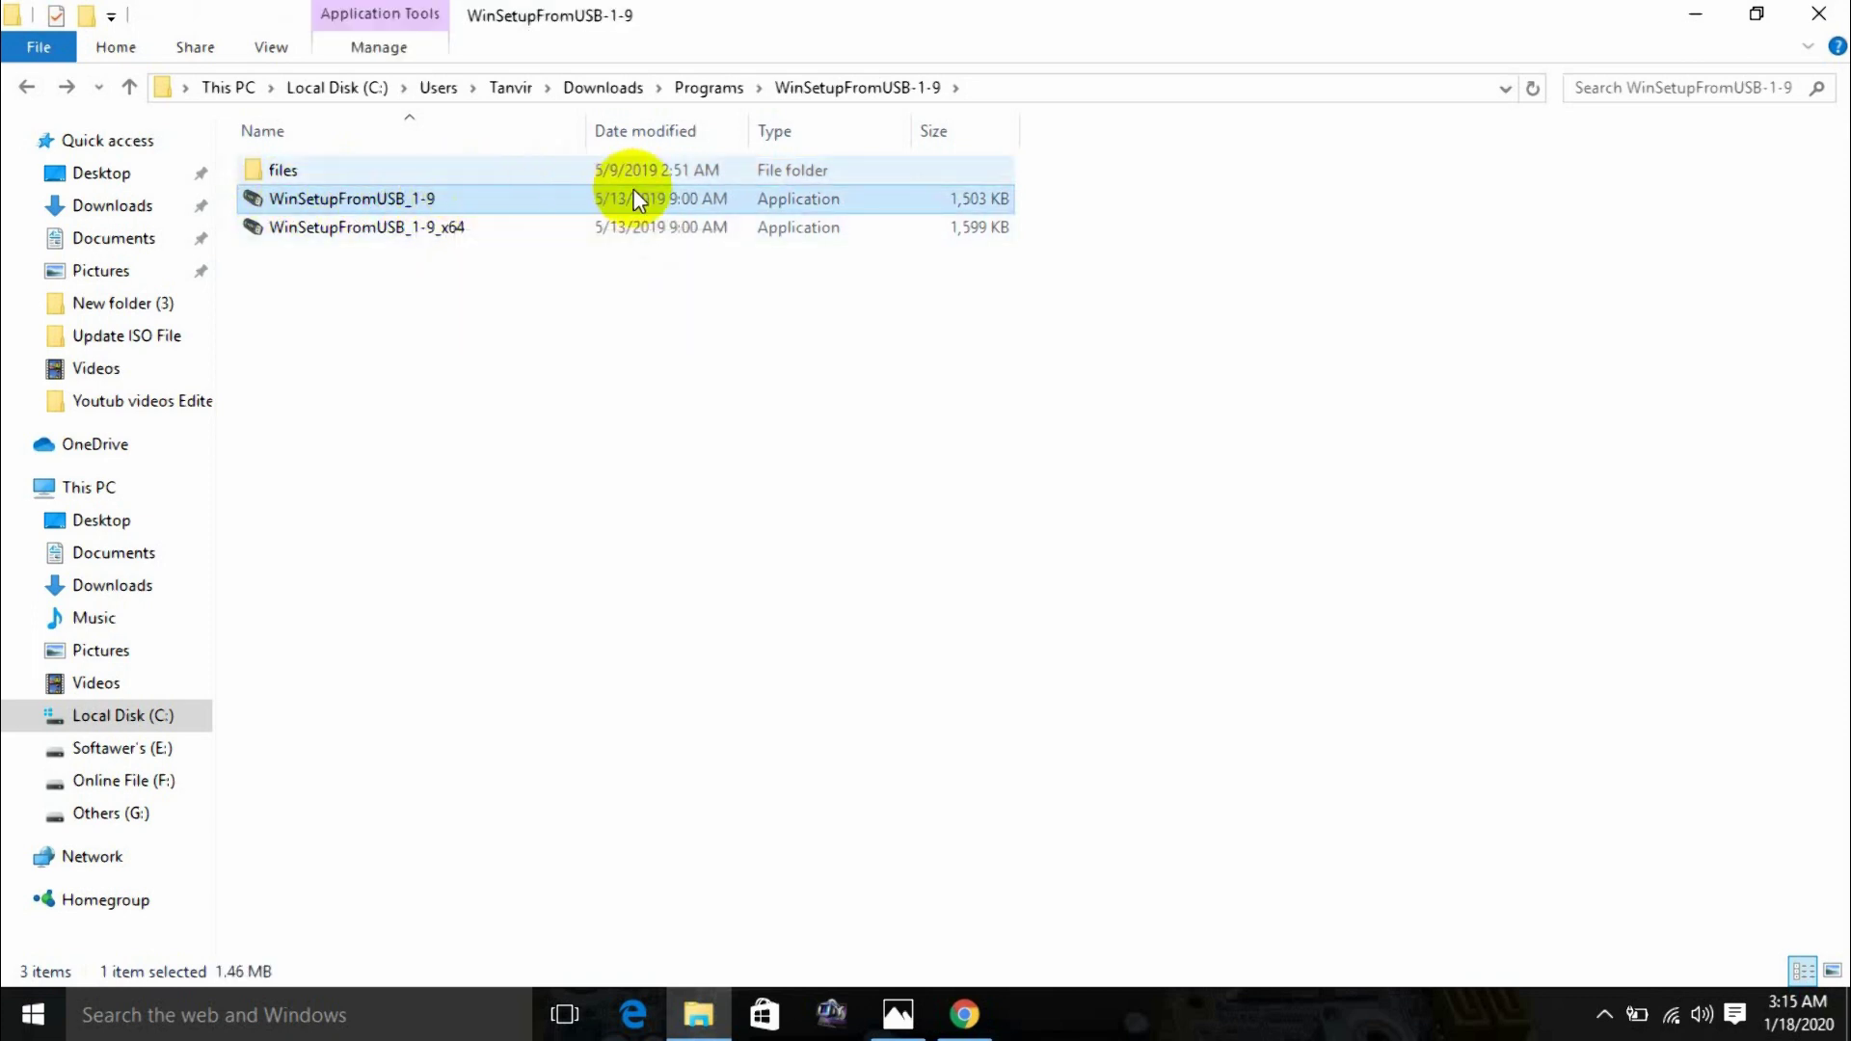
{"action": "left_click", "coordinate": [381, 234]}
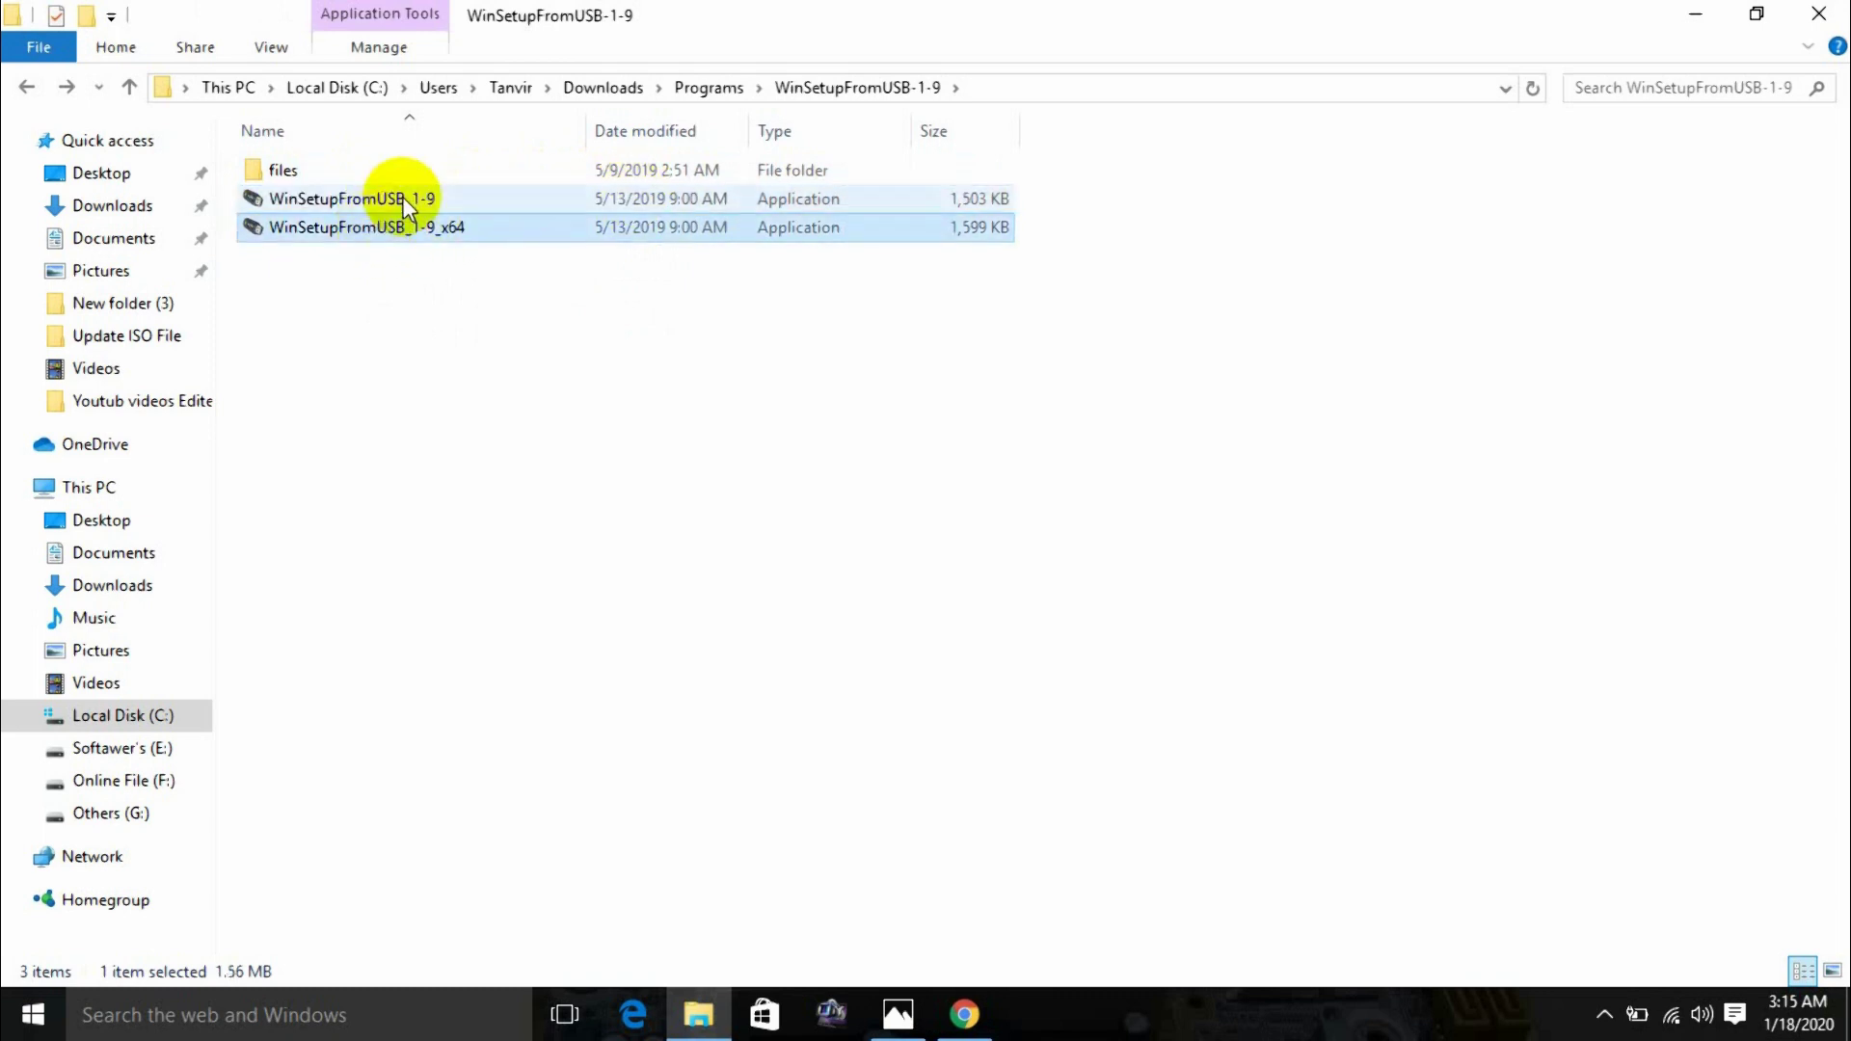
{"action": "double_click", "coordinate": [350, 237]}
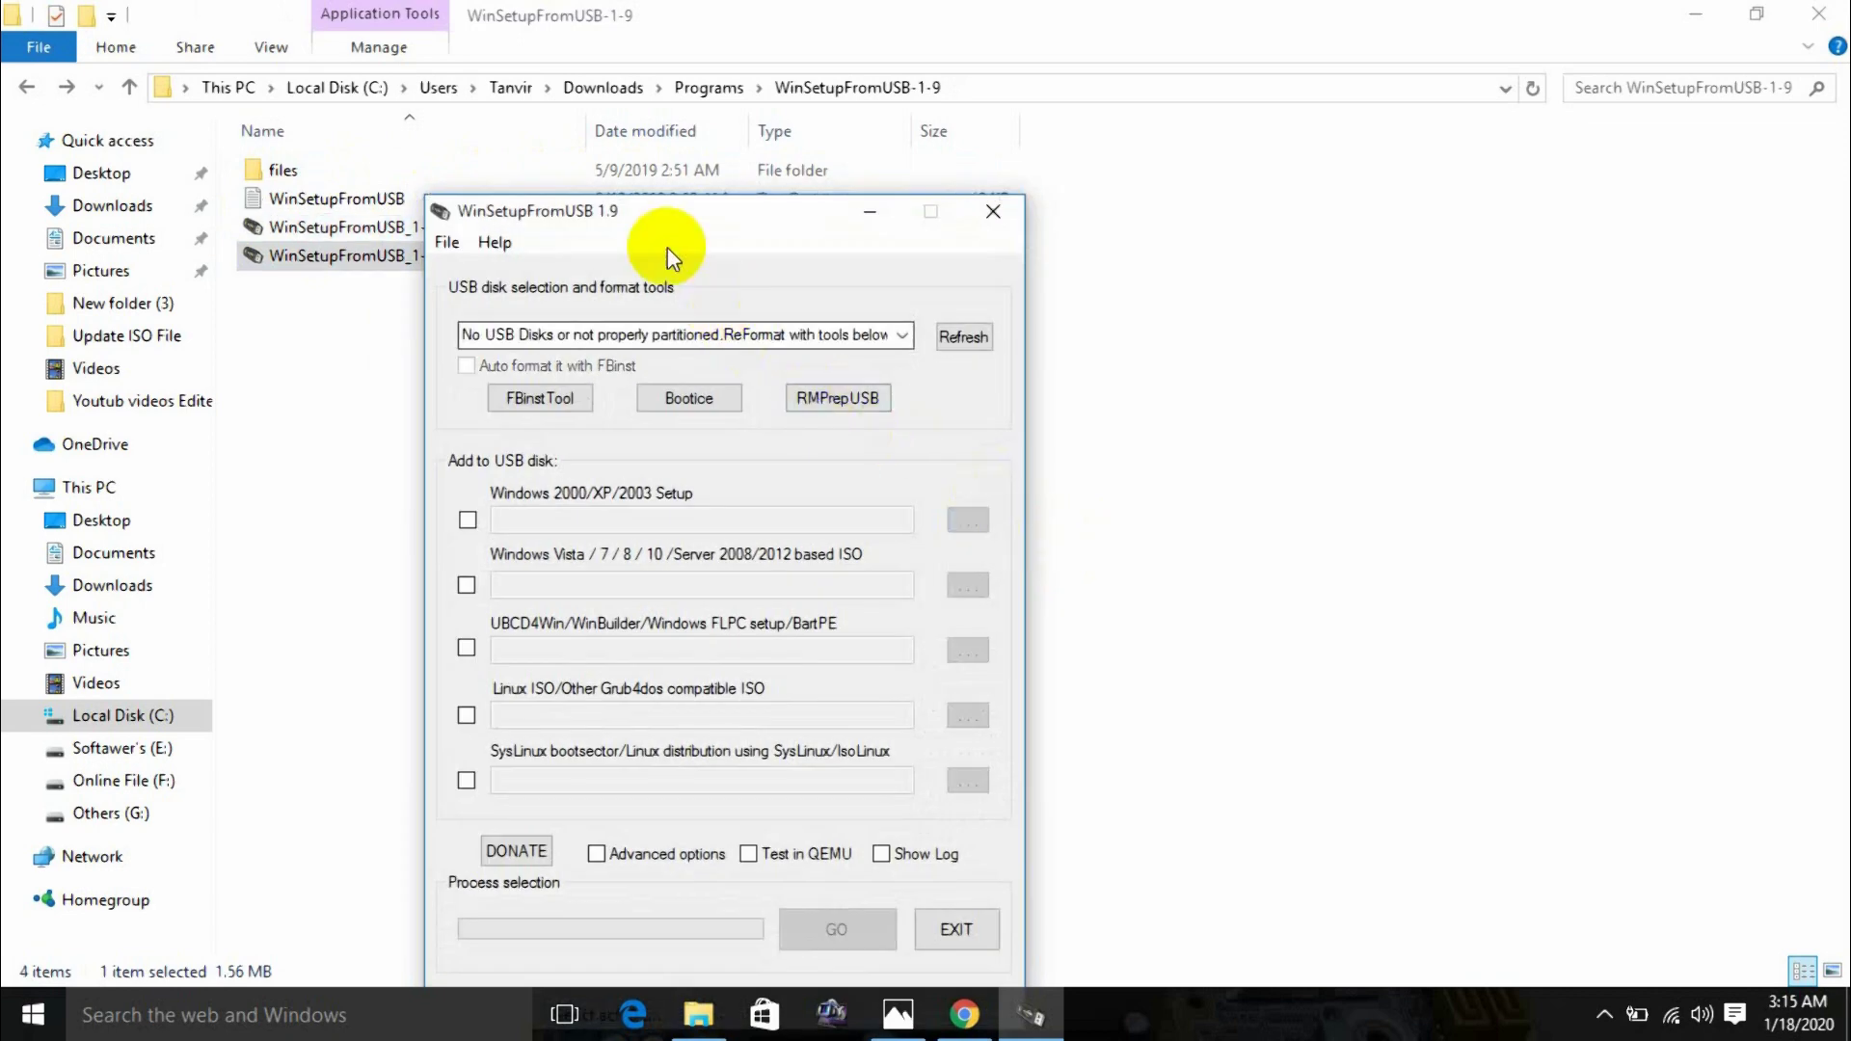
{"action": "left_click_drag", "start_coordinate": [621, 220], "coordinate": [782, 91]}
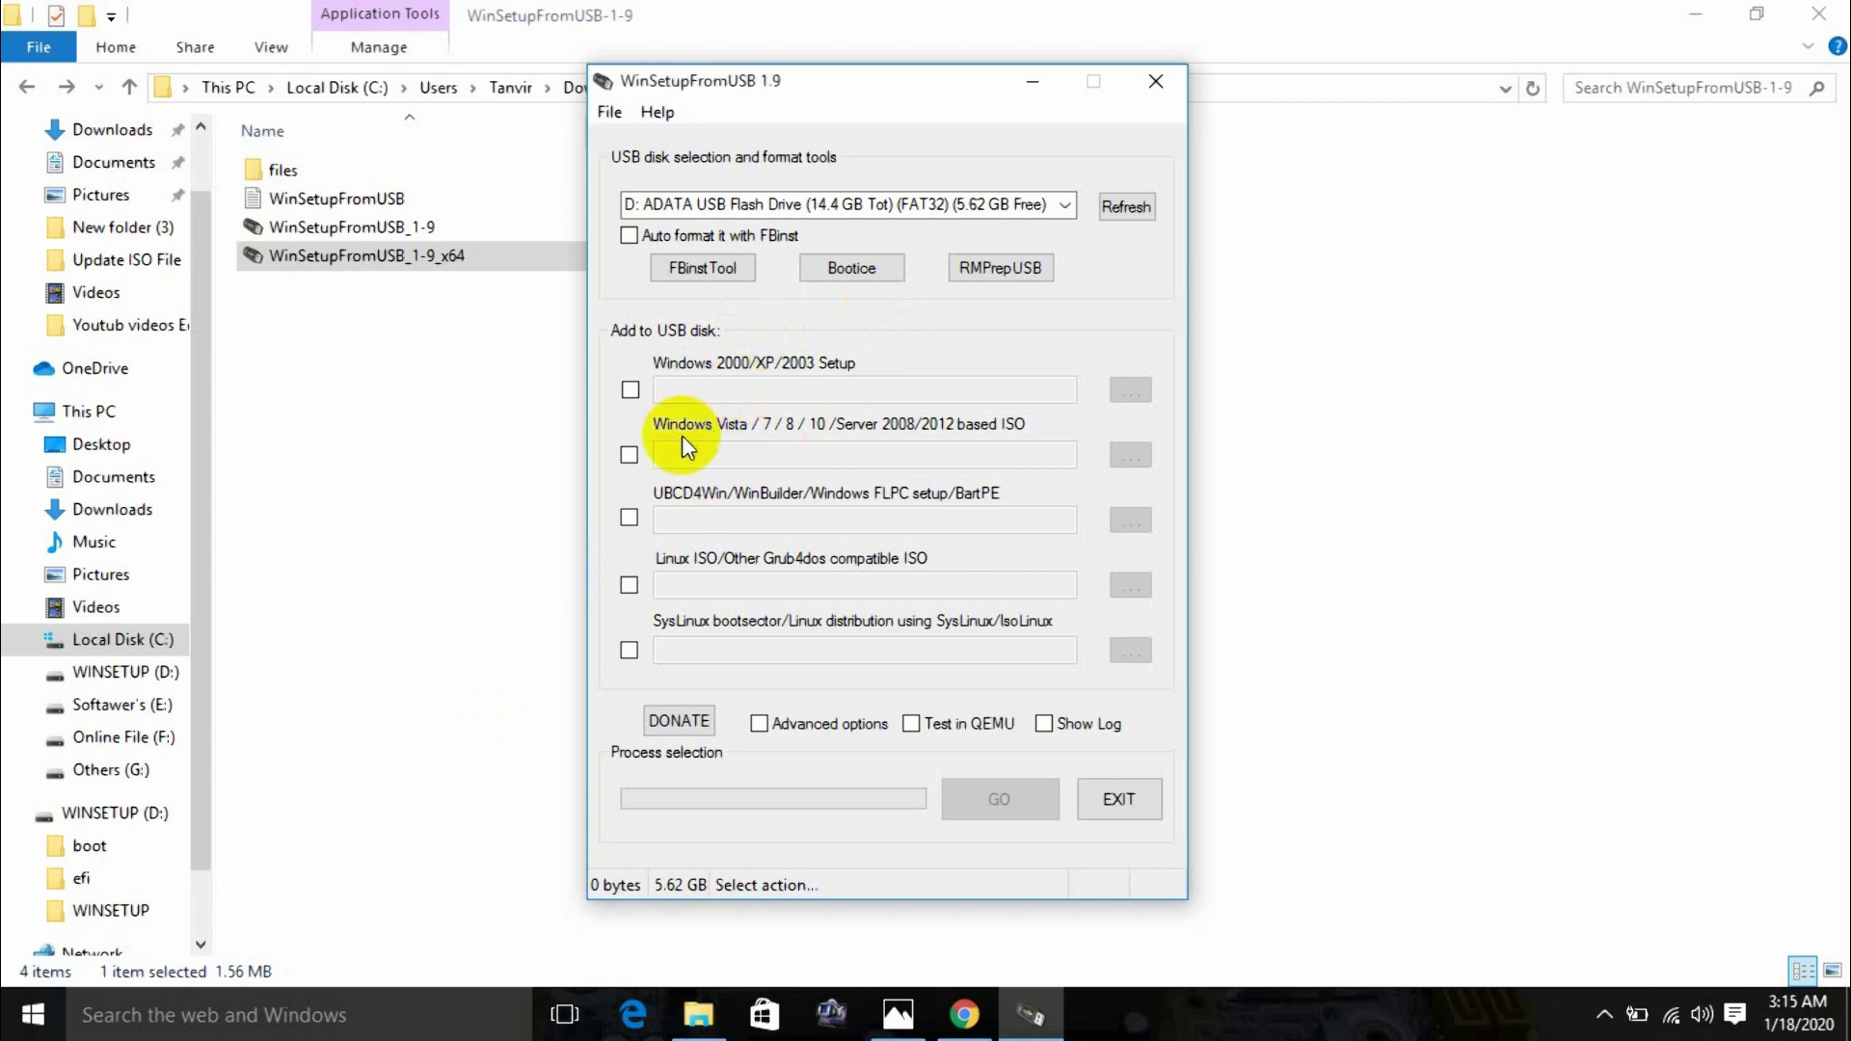
- Enable automatic FBinst formatting of the ADATA USB Flash Drive (D:), keeping FAT32 as the file system
{"action": "left_click", "coordinate": [630, 239]}
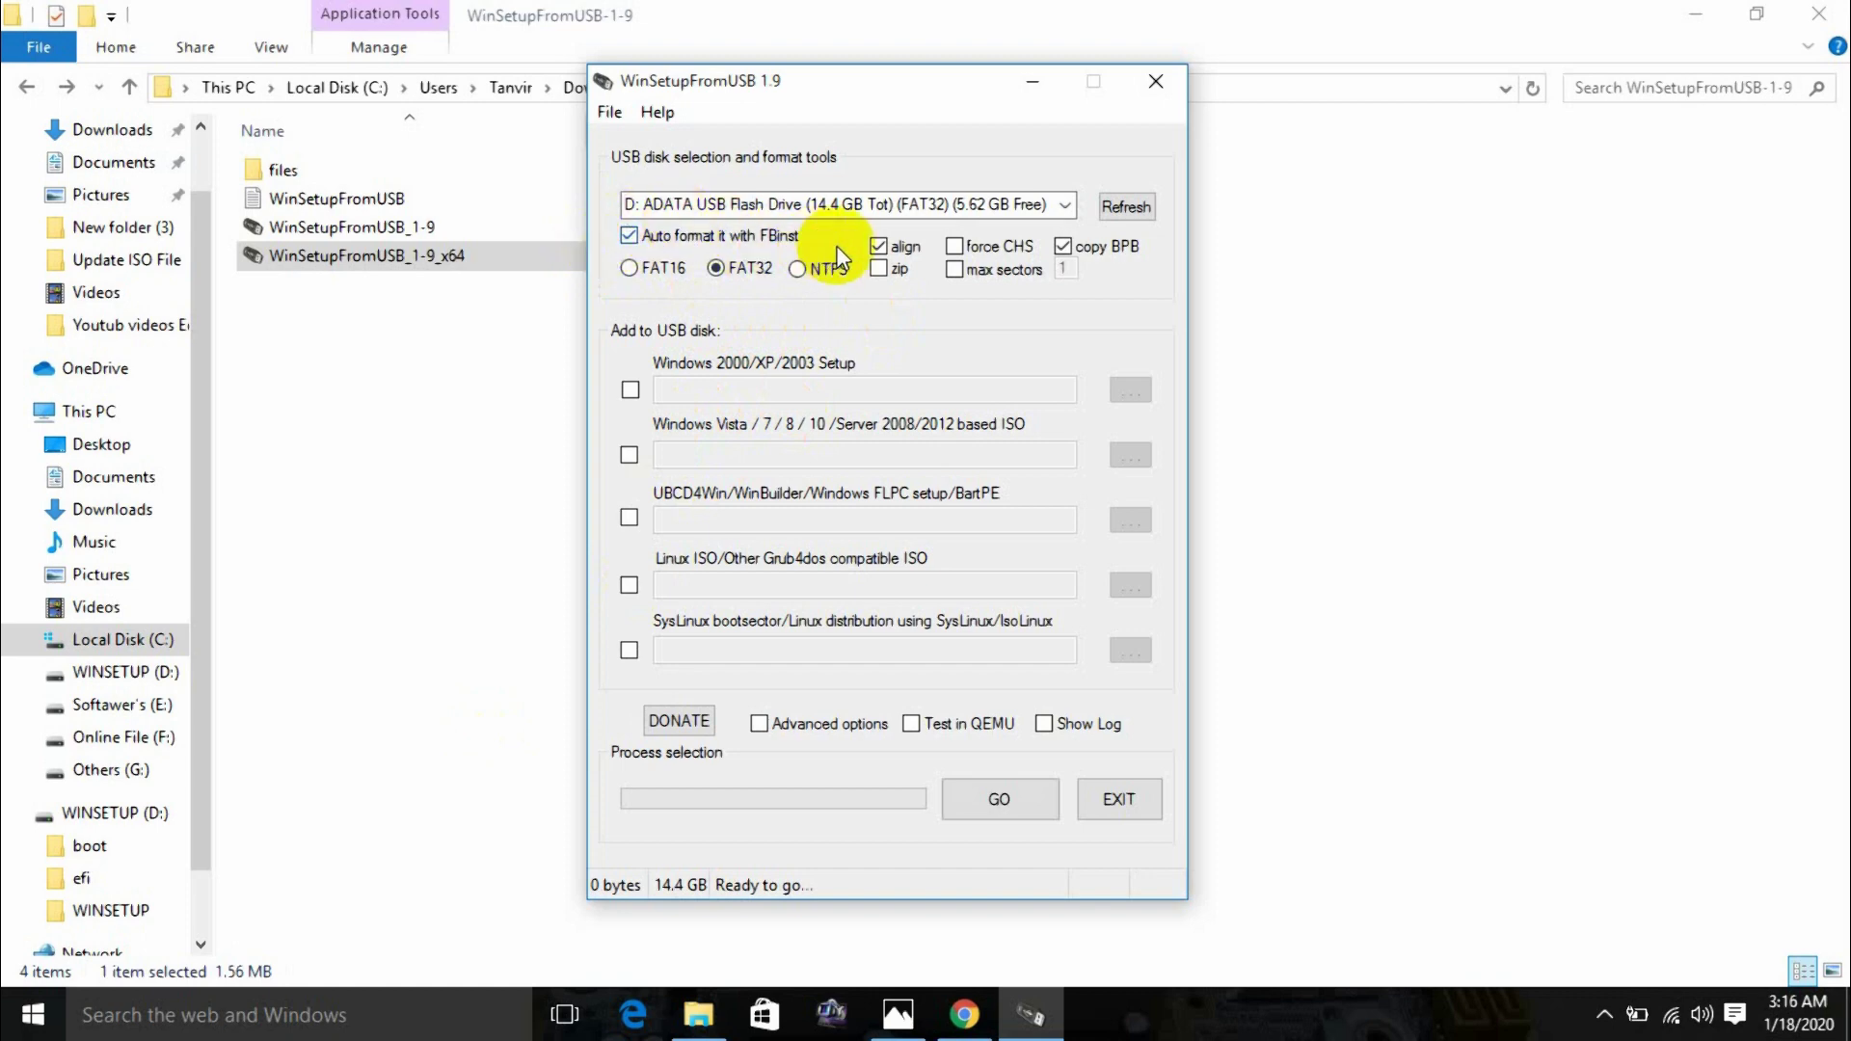
{"action": "right_click", "coordinate": [135, 818]}
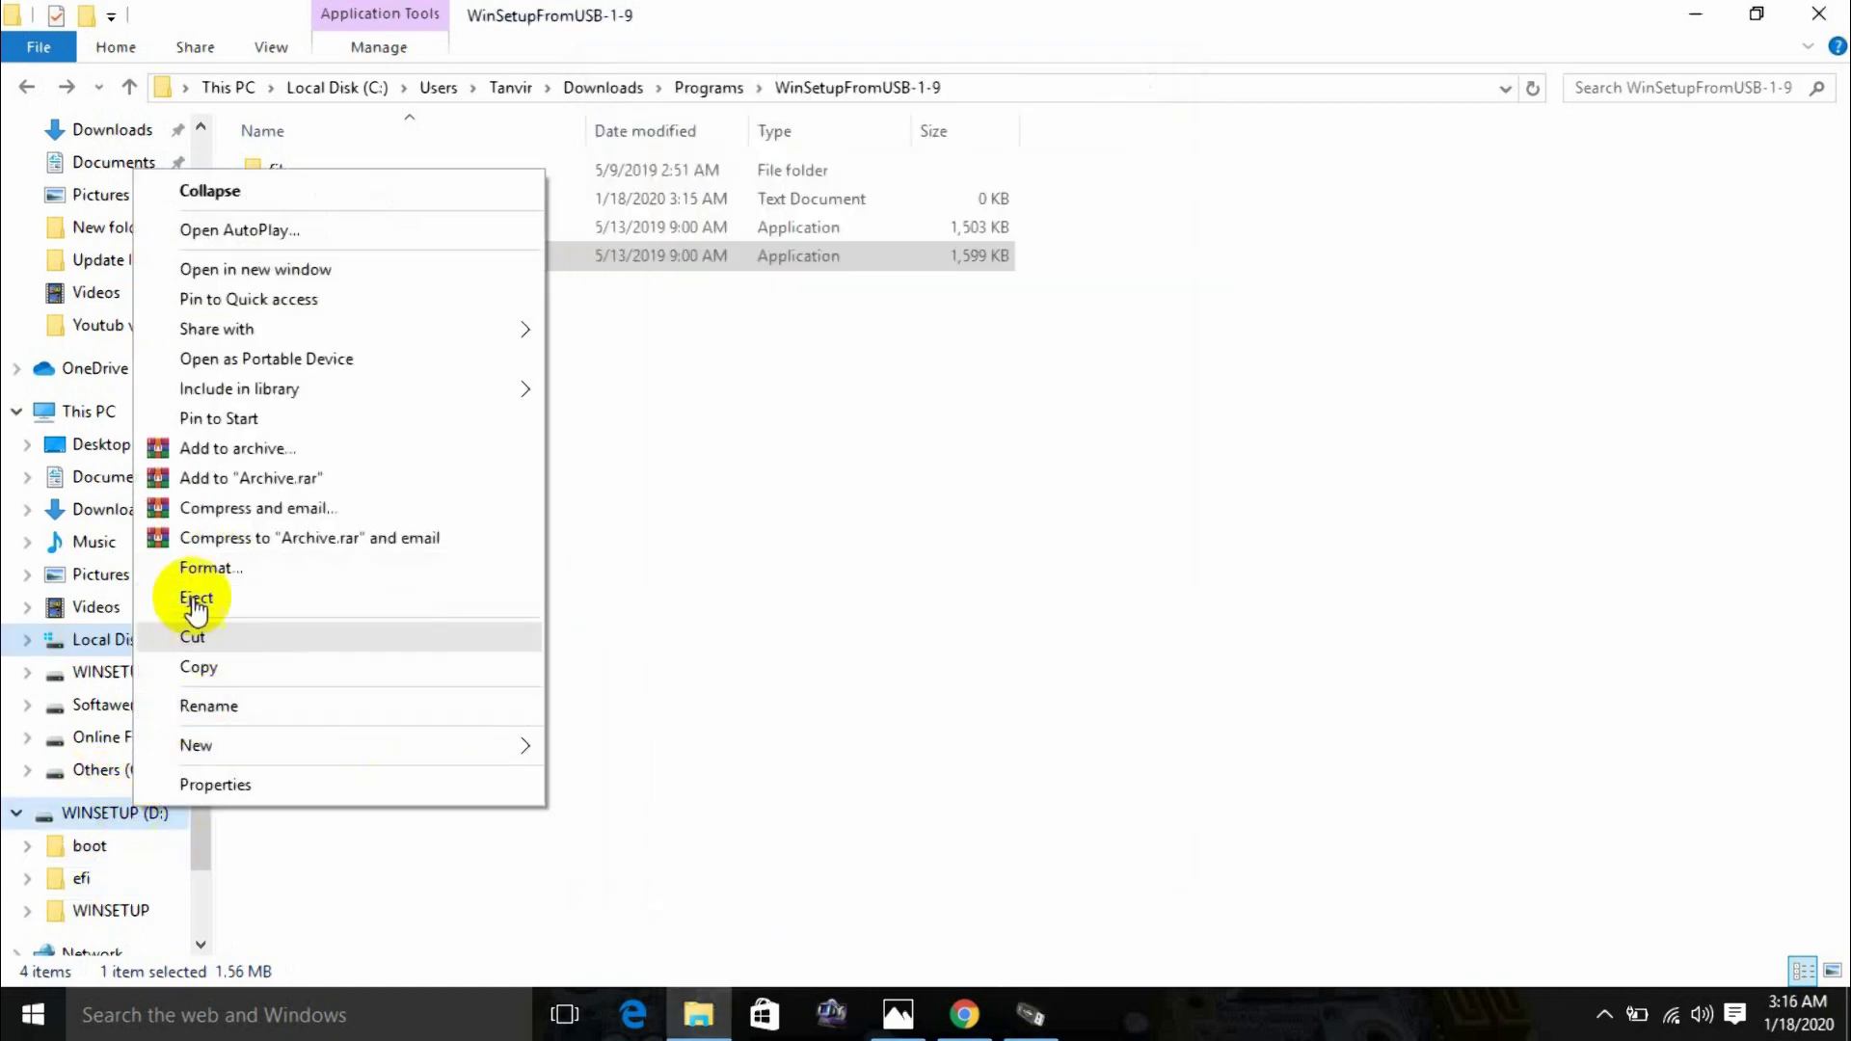
{"action": "left_click", "coordinate": [756, 578]}
{"action": "left_click", "coordinate": [1030, 1012]}
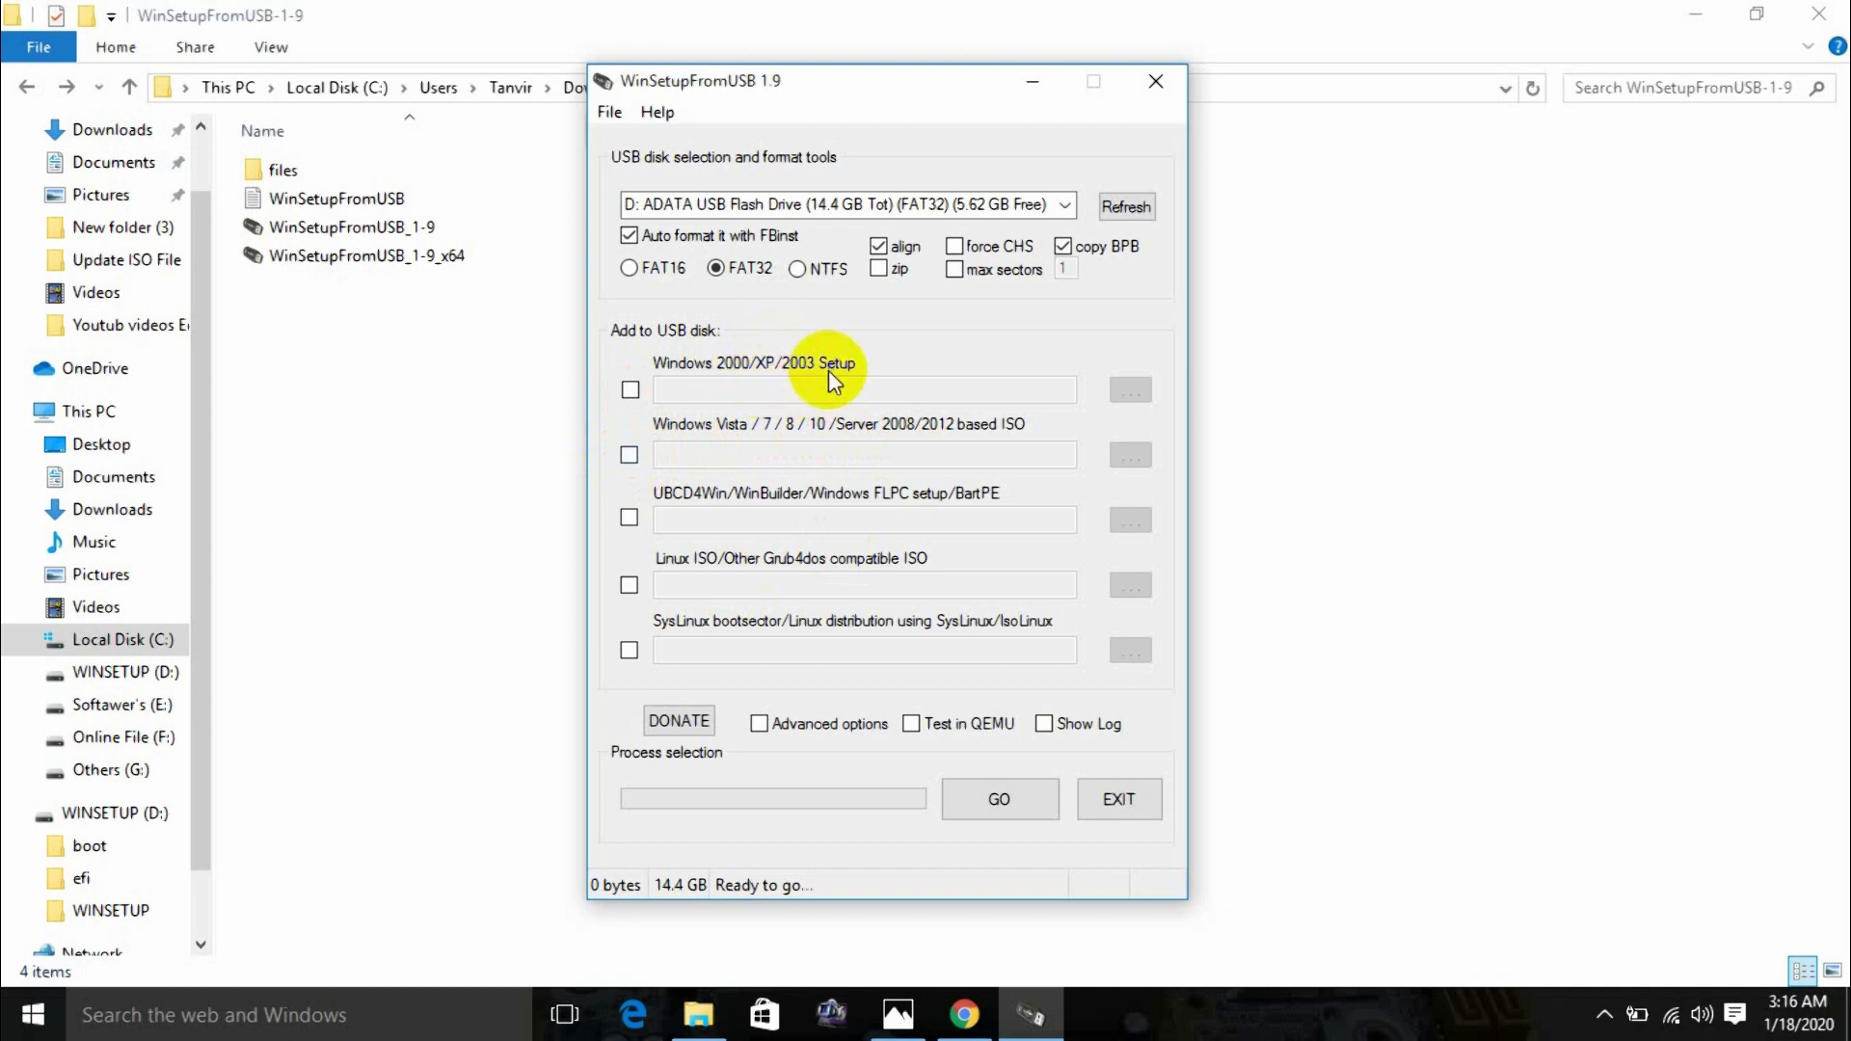
- Enable the Windows Vista / 7 / 8 / 10 source and load en_windows_7_AIO_sp1_x64_x86_dvd from E:\Update ISO File
{"action": "left_click", "coordinate": [630, 455]}
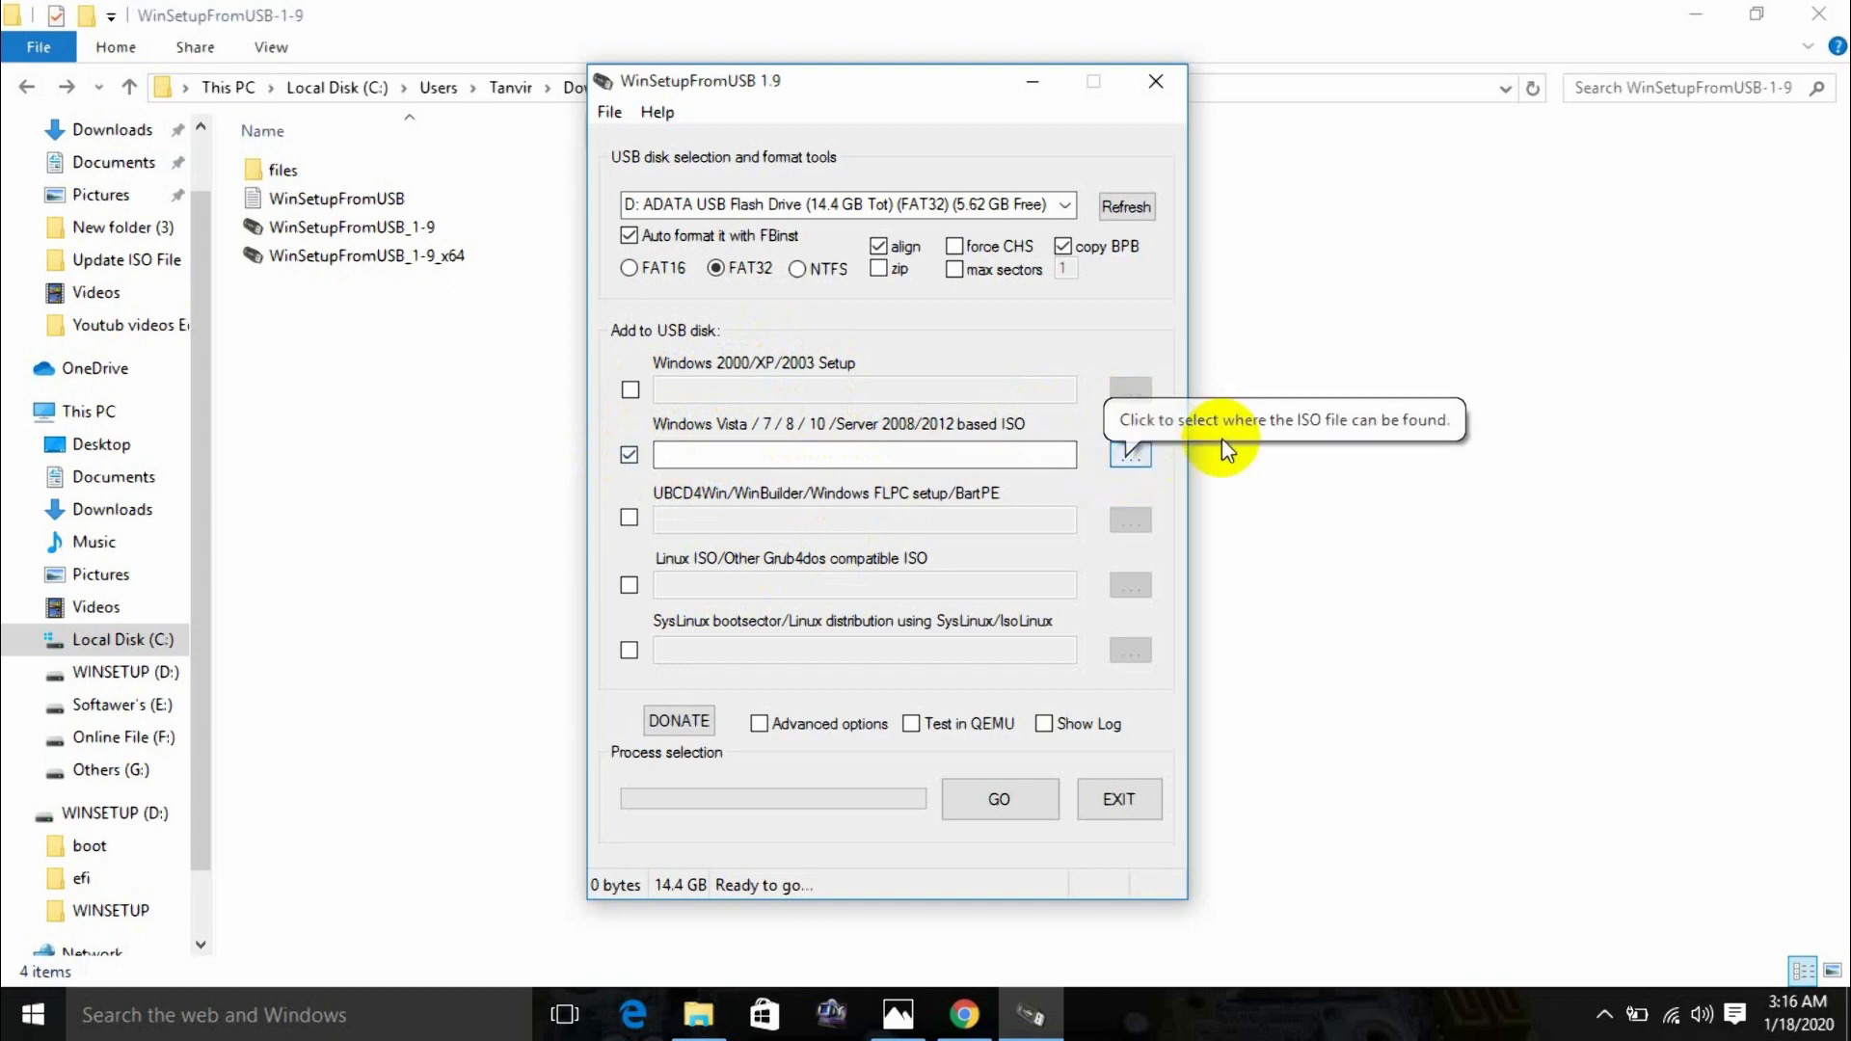
{"action": "left_click", "coordinate": [1131, 454]}
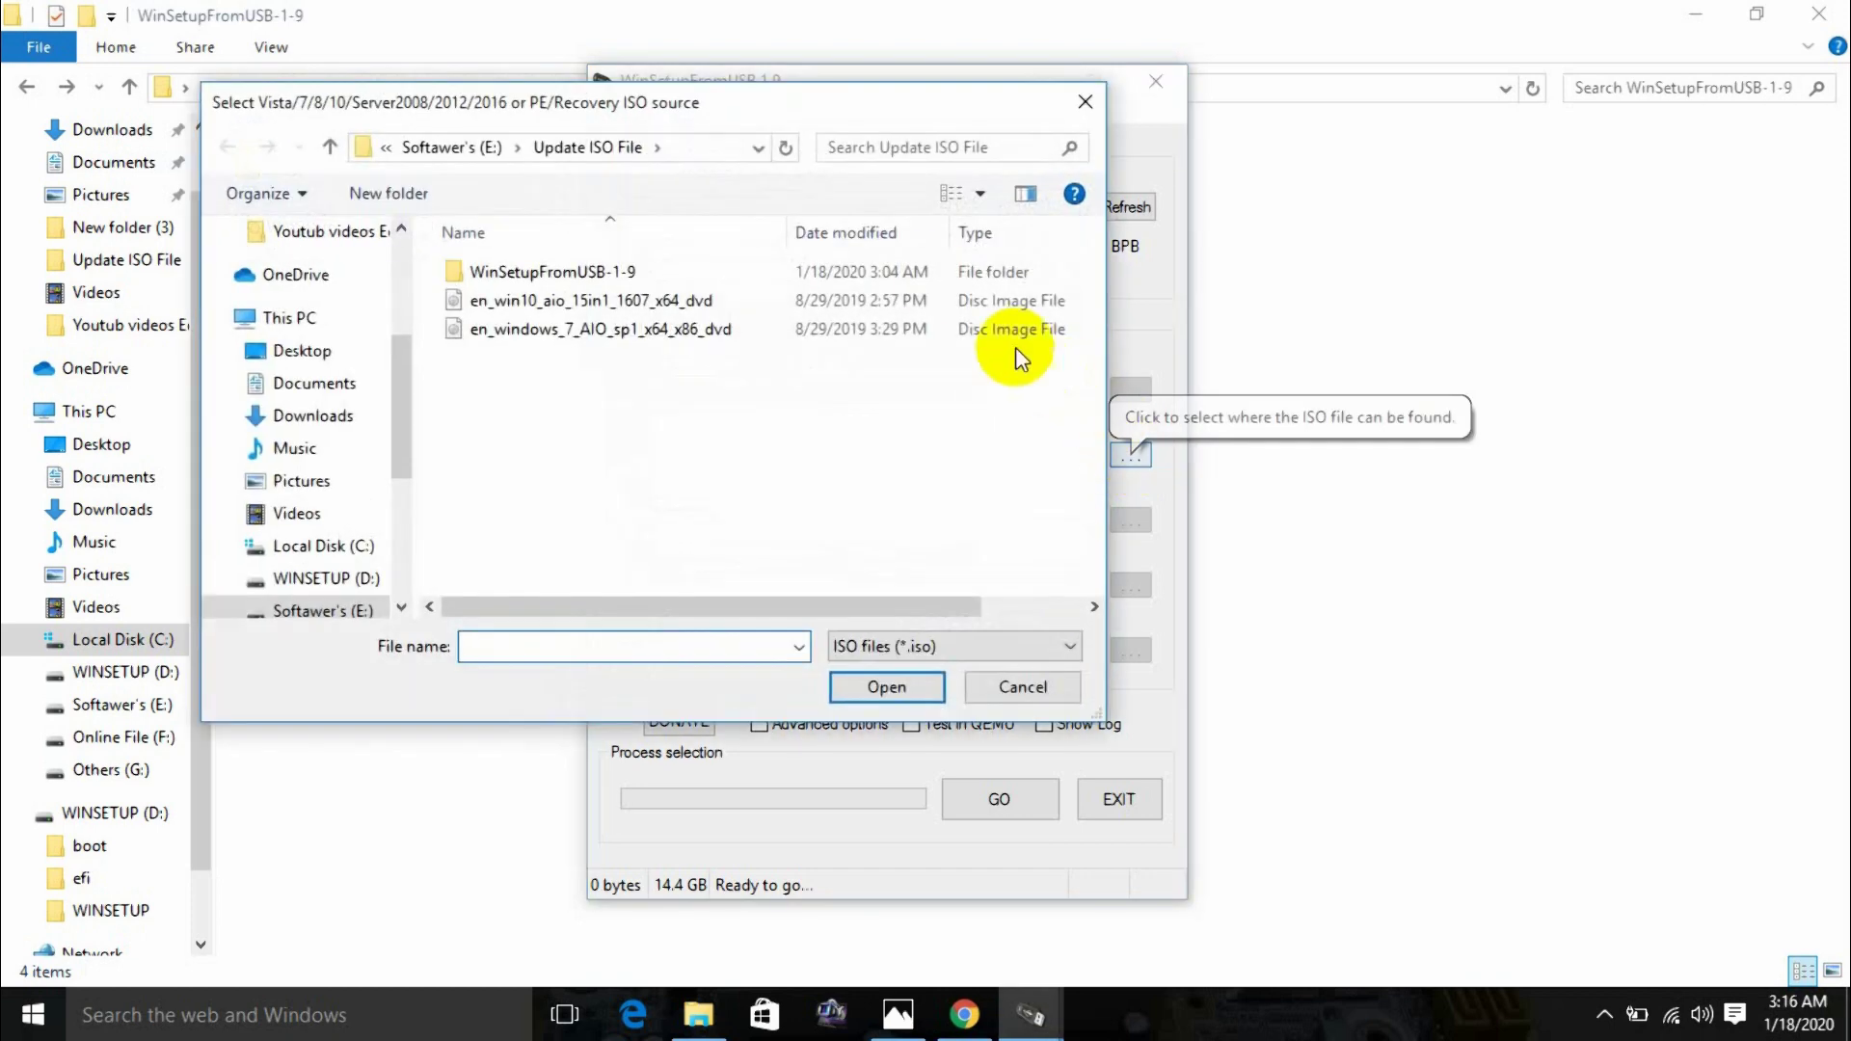
{"action": "left_click", "coordinate": [342, 324]}
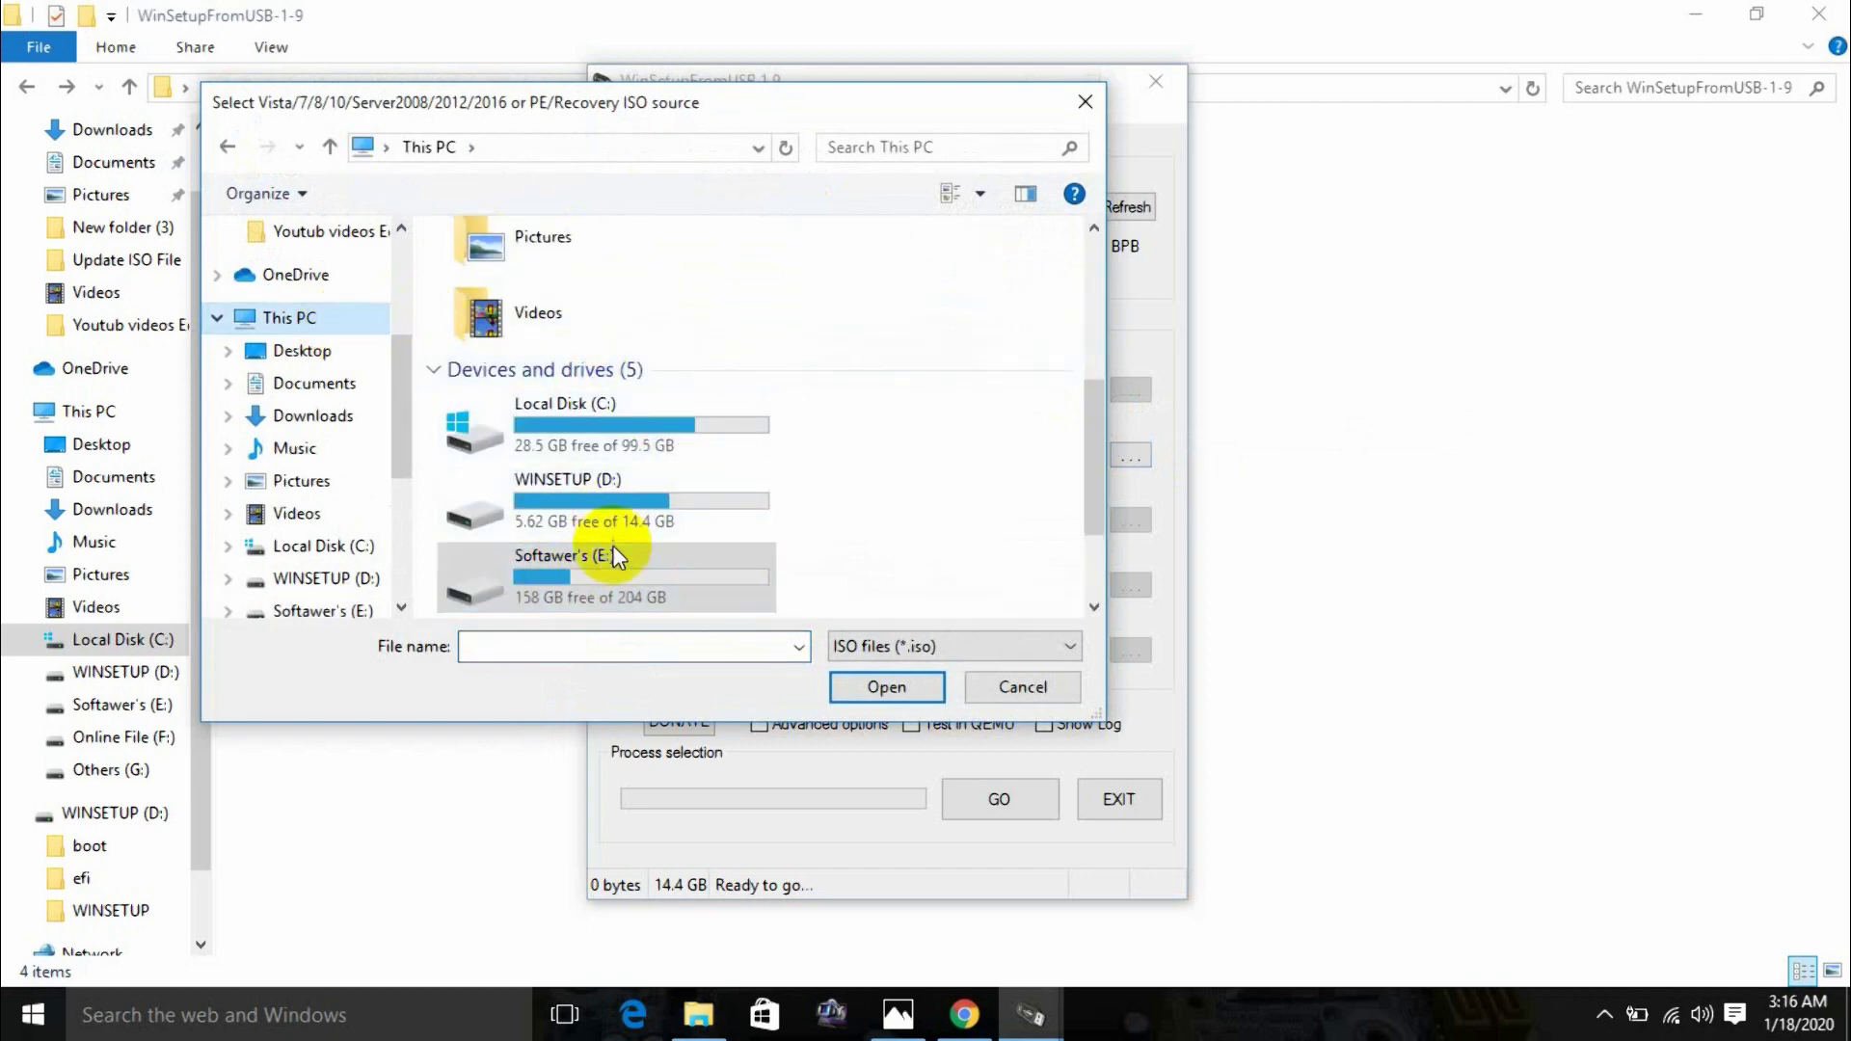
{"action": "double_click", "coordinate": [622, 571]}
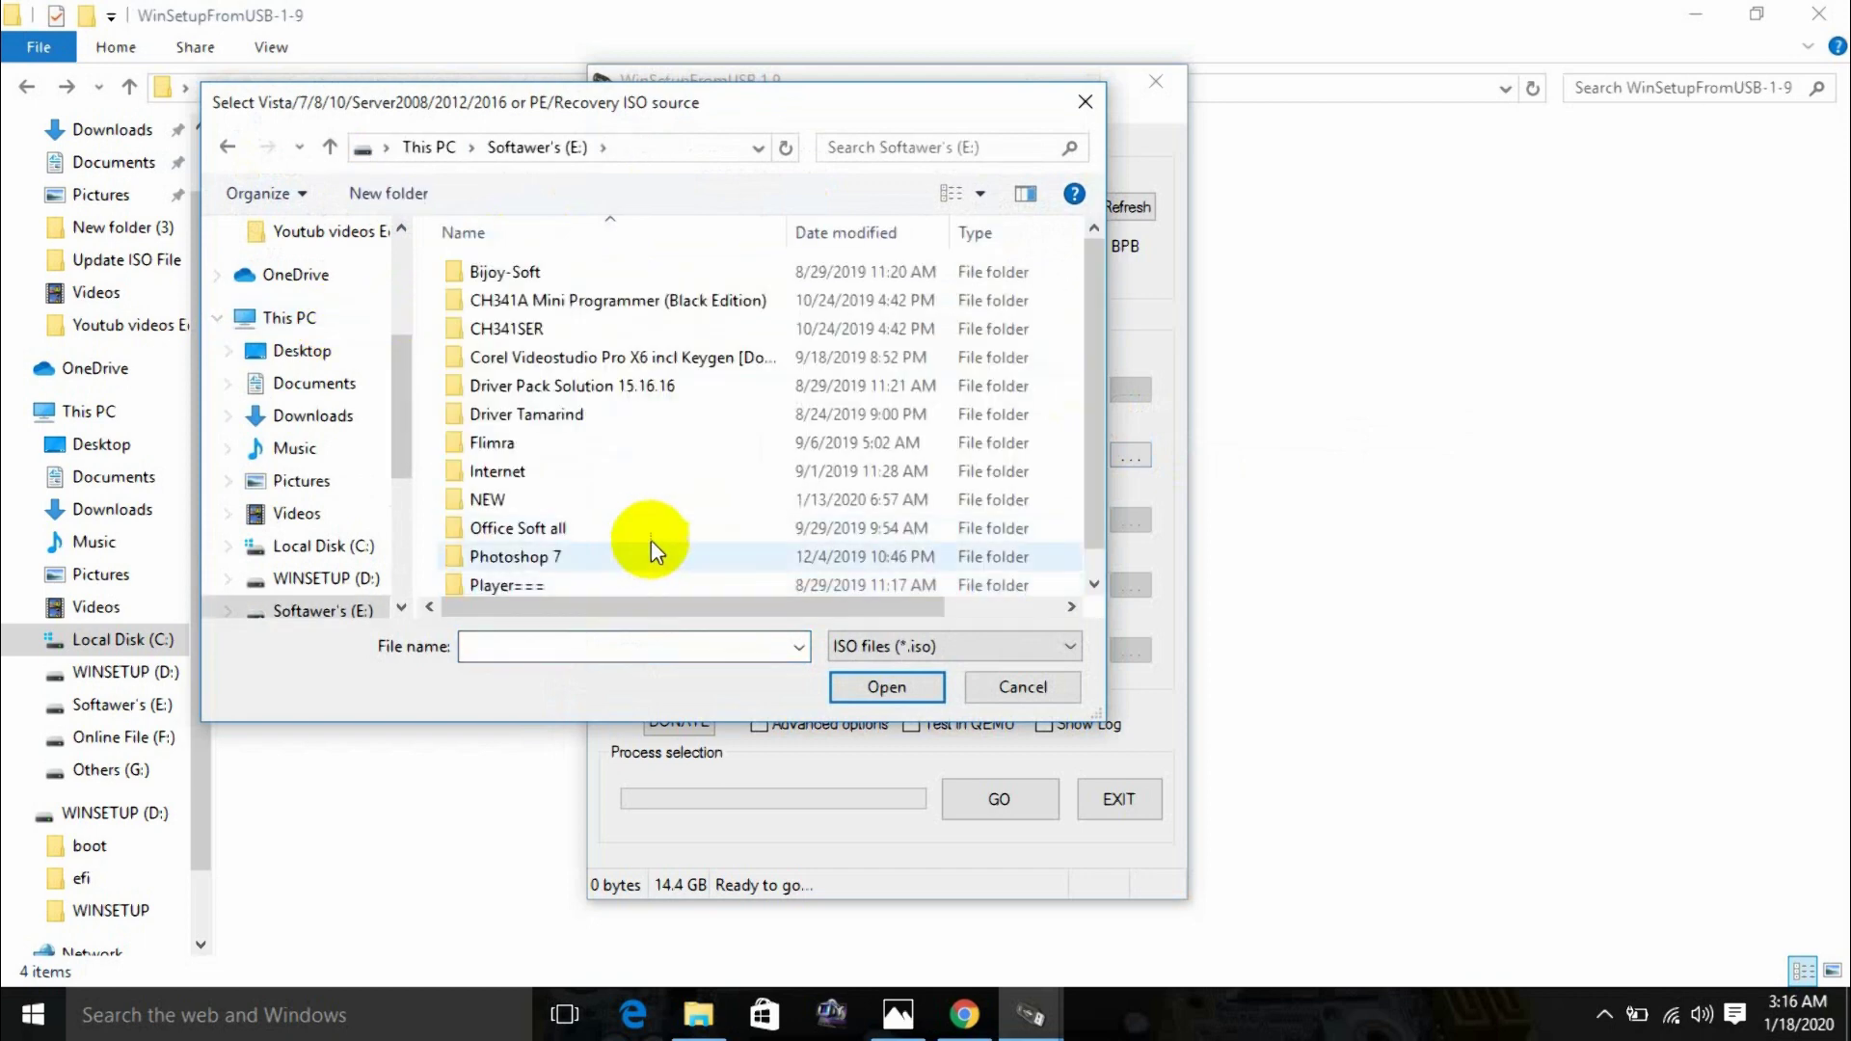
{"action": "scroll", "coordinate": [611, 483], "scroll_direction": "down", "scroll_amount": 1}
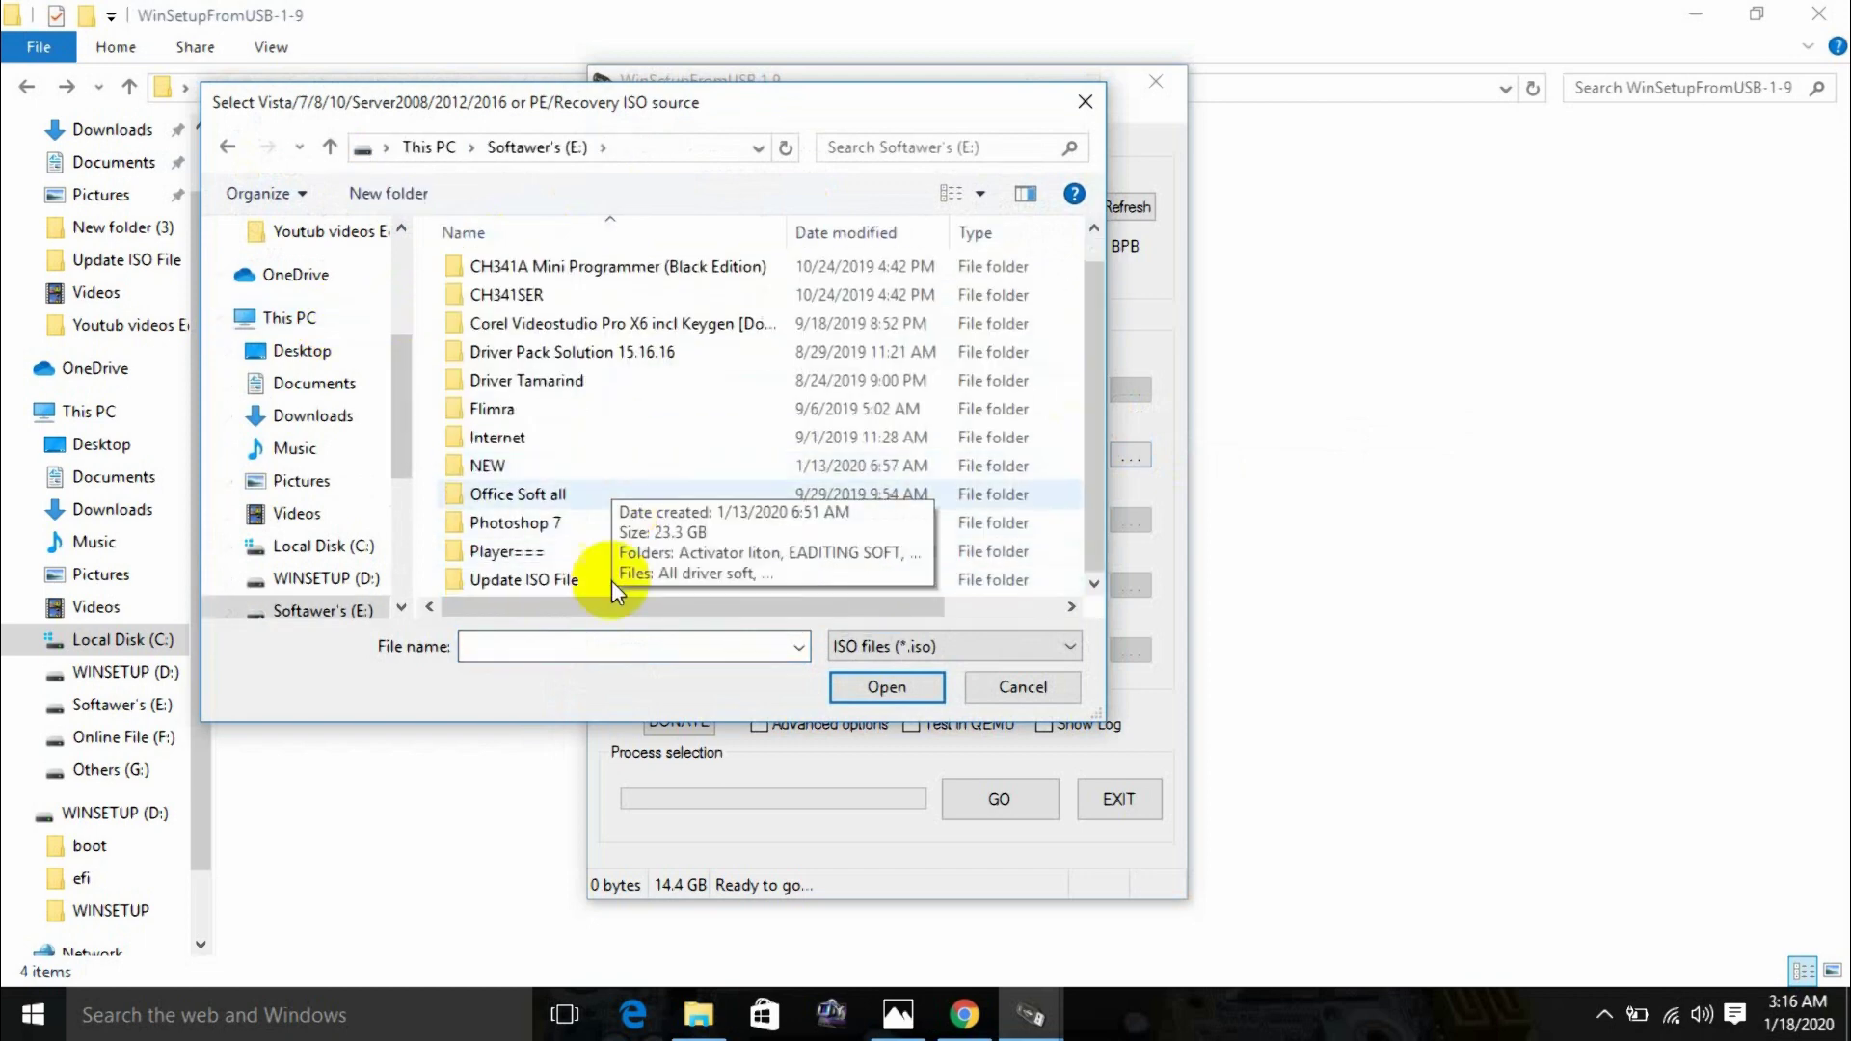
{"action": "double_click", "coordinate": [488, 581]}
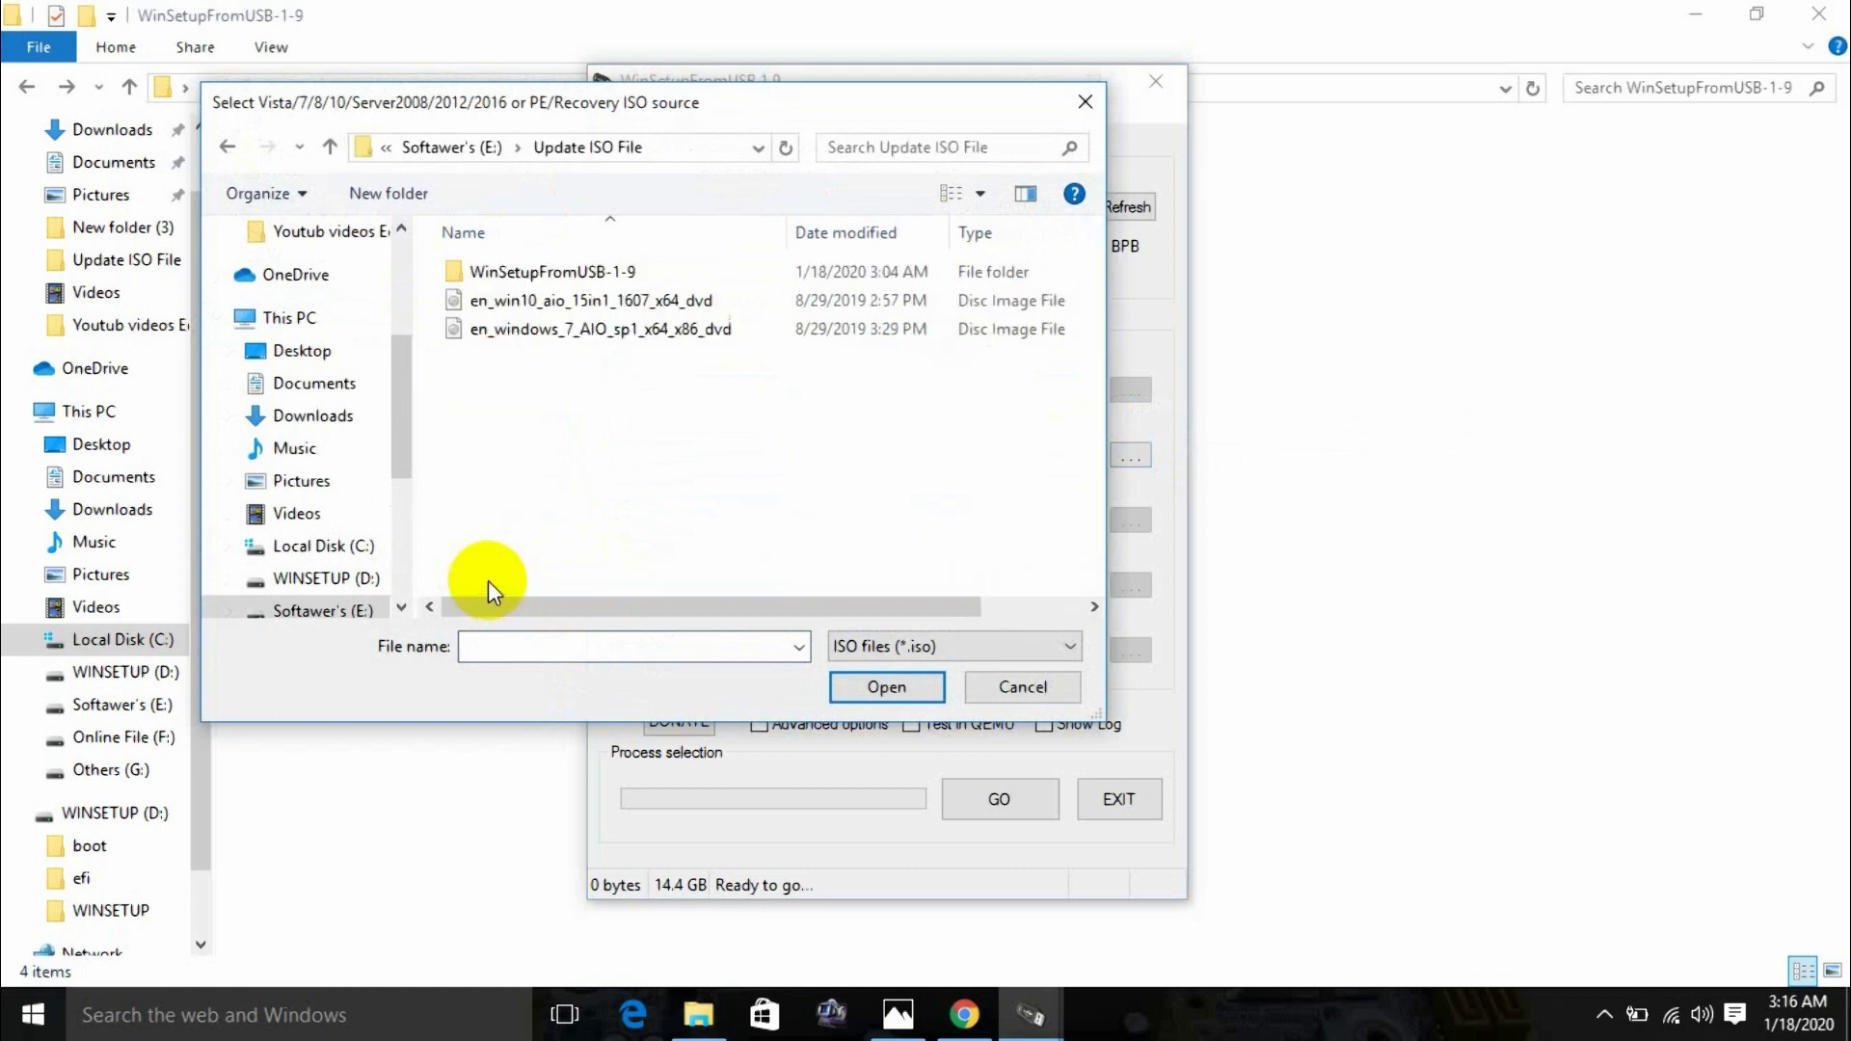
{"action": "left_click", "coordinate": [559, 333]}
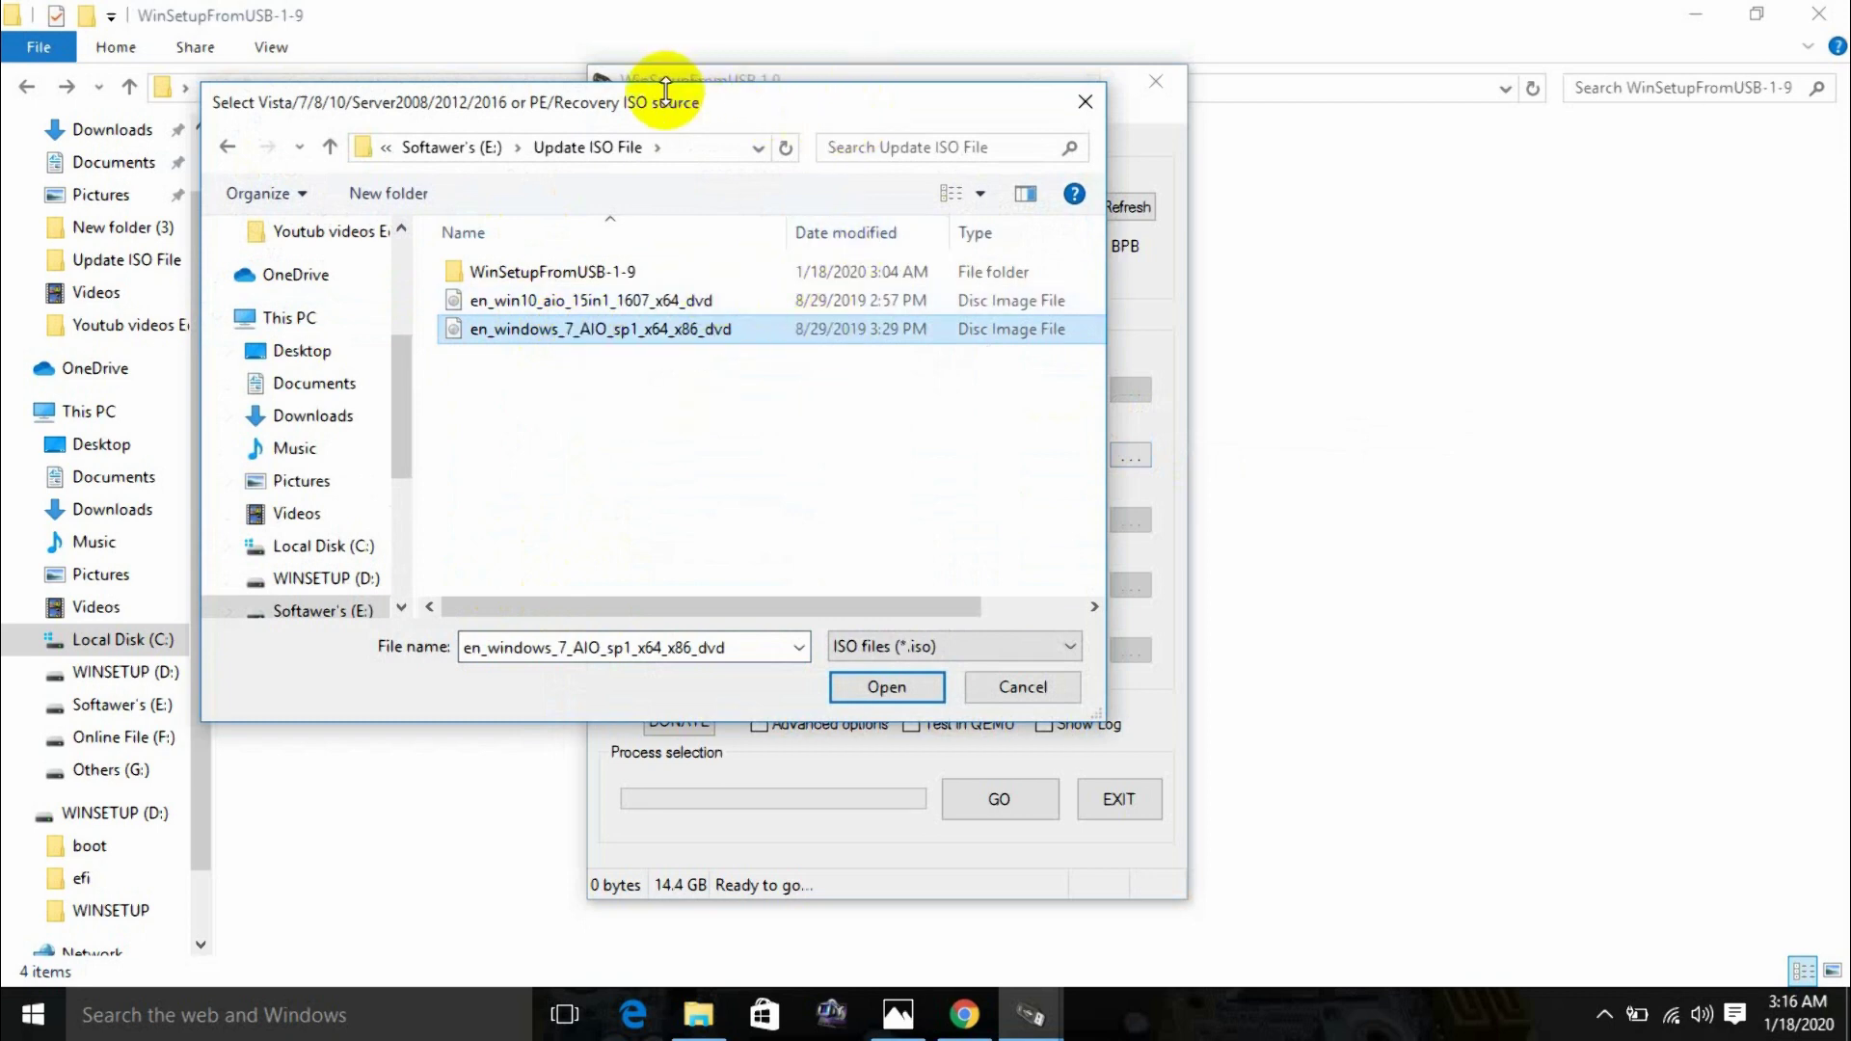
{"action": "left_click_drag", "start_coordinate": [662, 96], "coordinate": [831, 118]}
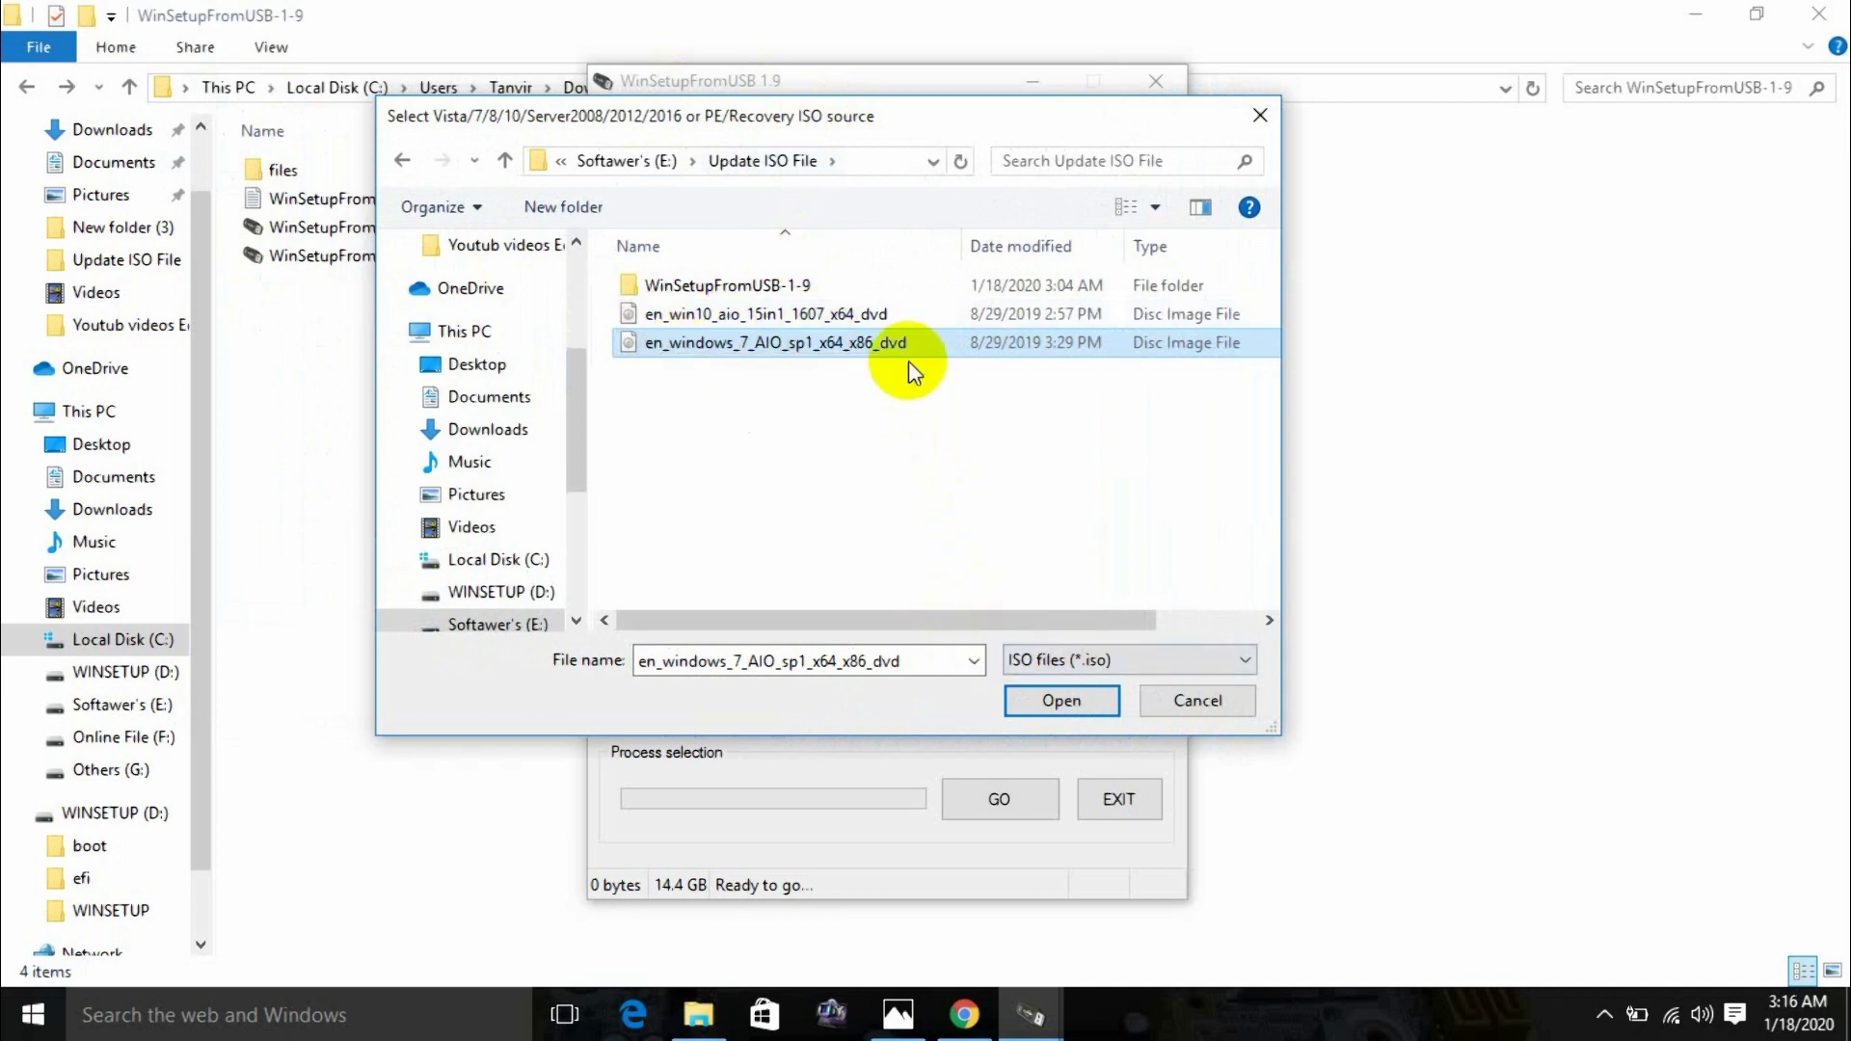
{"action": "left_click", "coordinate": [1062, 701]}
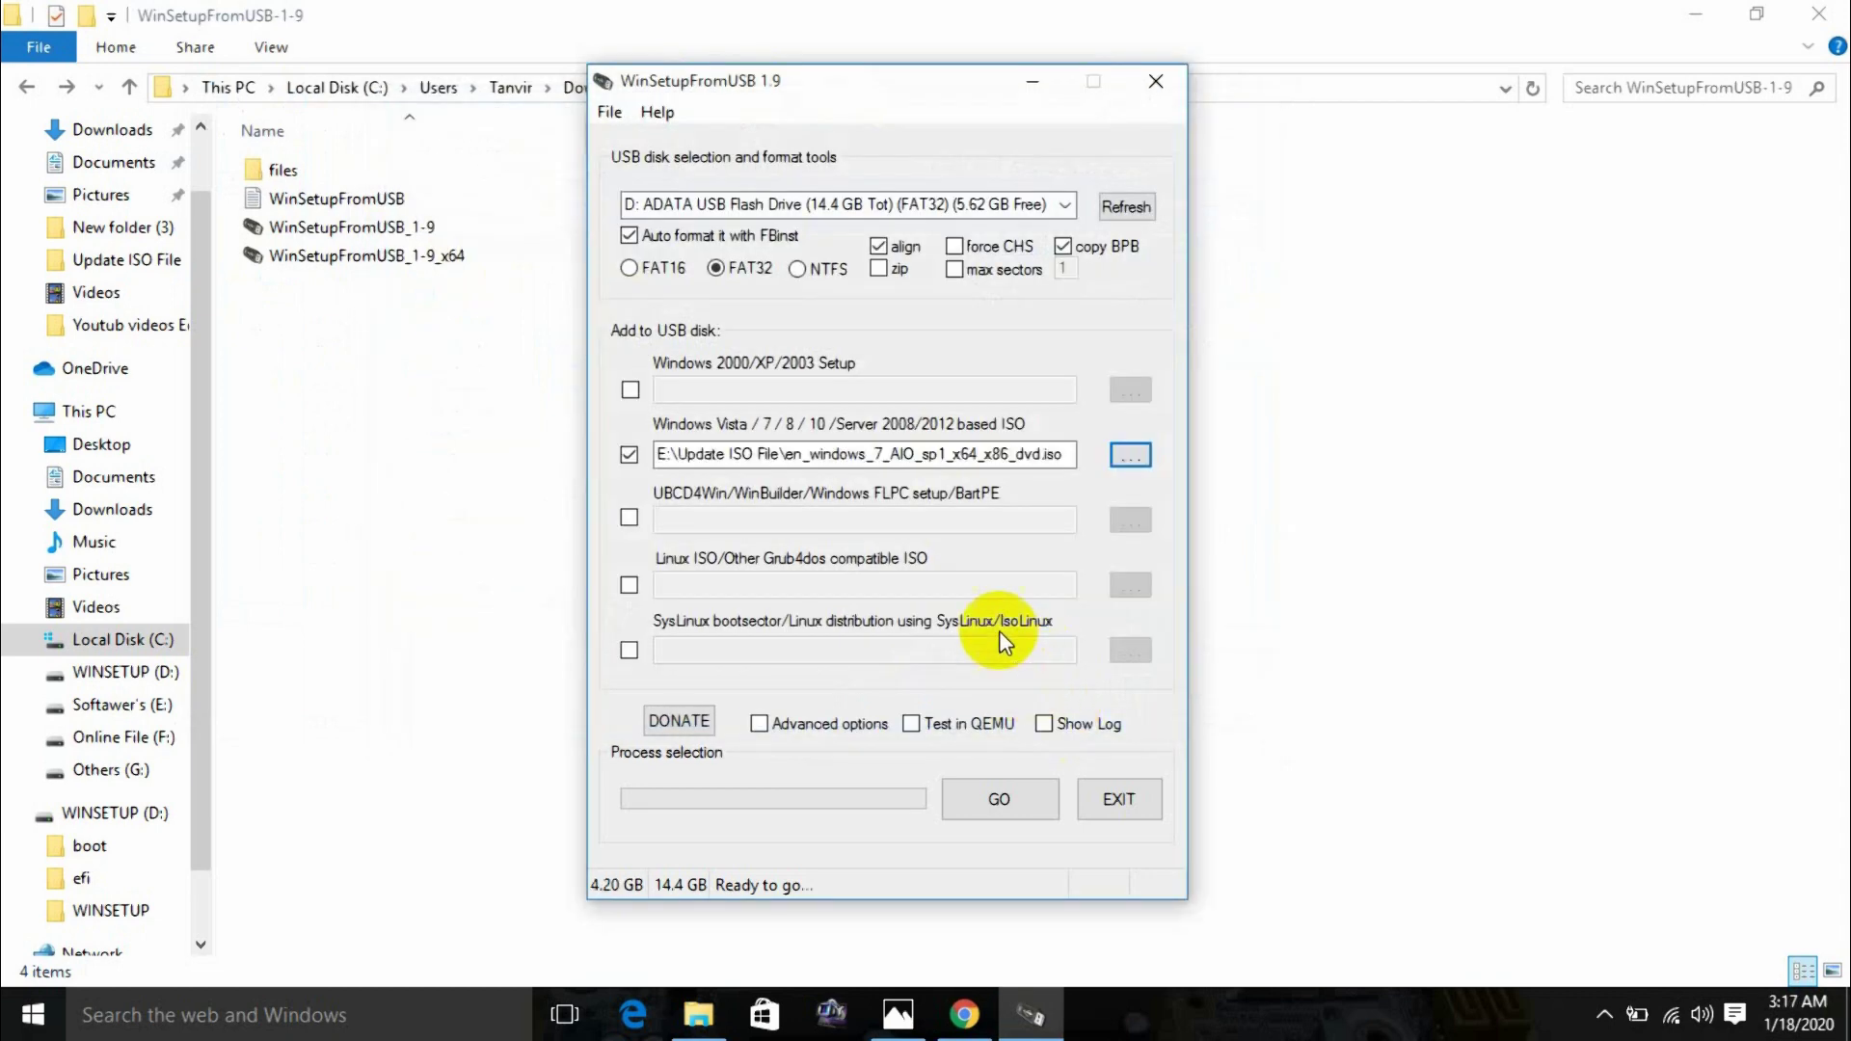
- Enable custom menu names for the Vista/7/8/Server source in the advanced options, recheck the setting and close the options
{"action": "left_click_drag", "start_coordinate": [859, 79], "coordinate": [879, 73]}
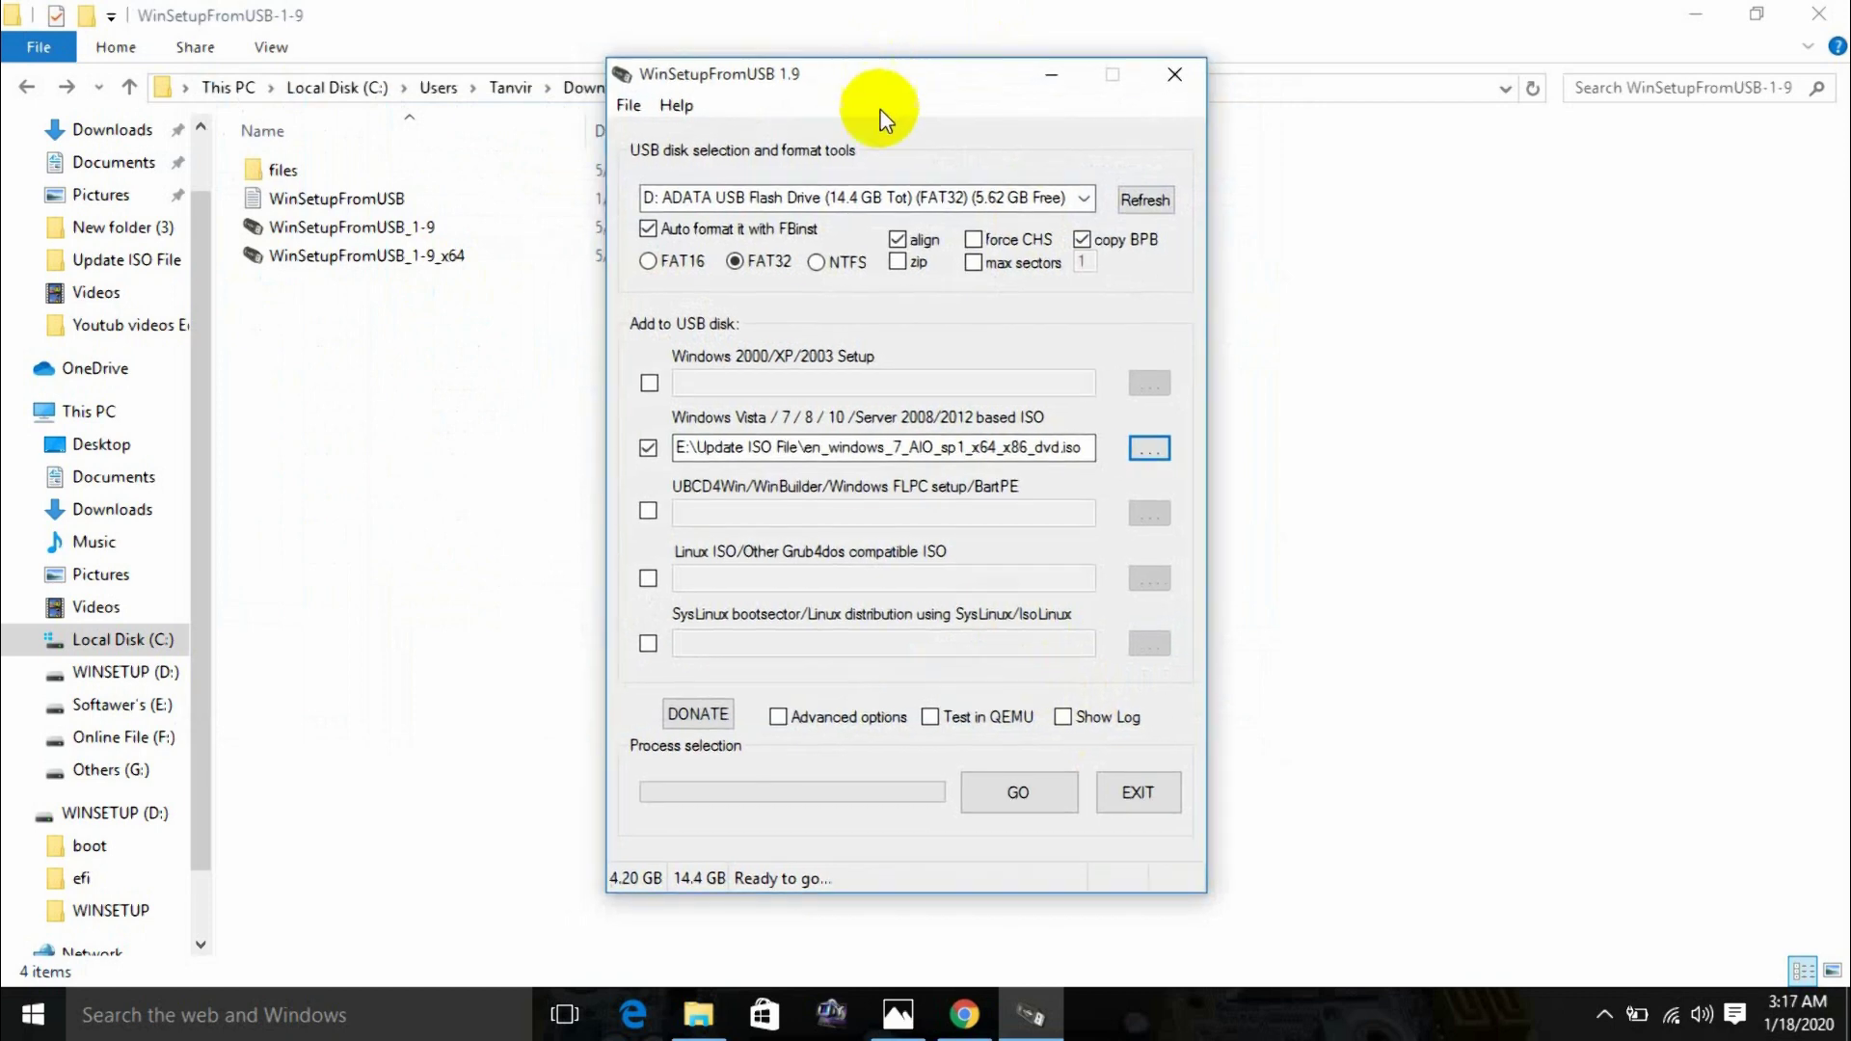
{"action": "left_click", "coordinate": [778, 717]}
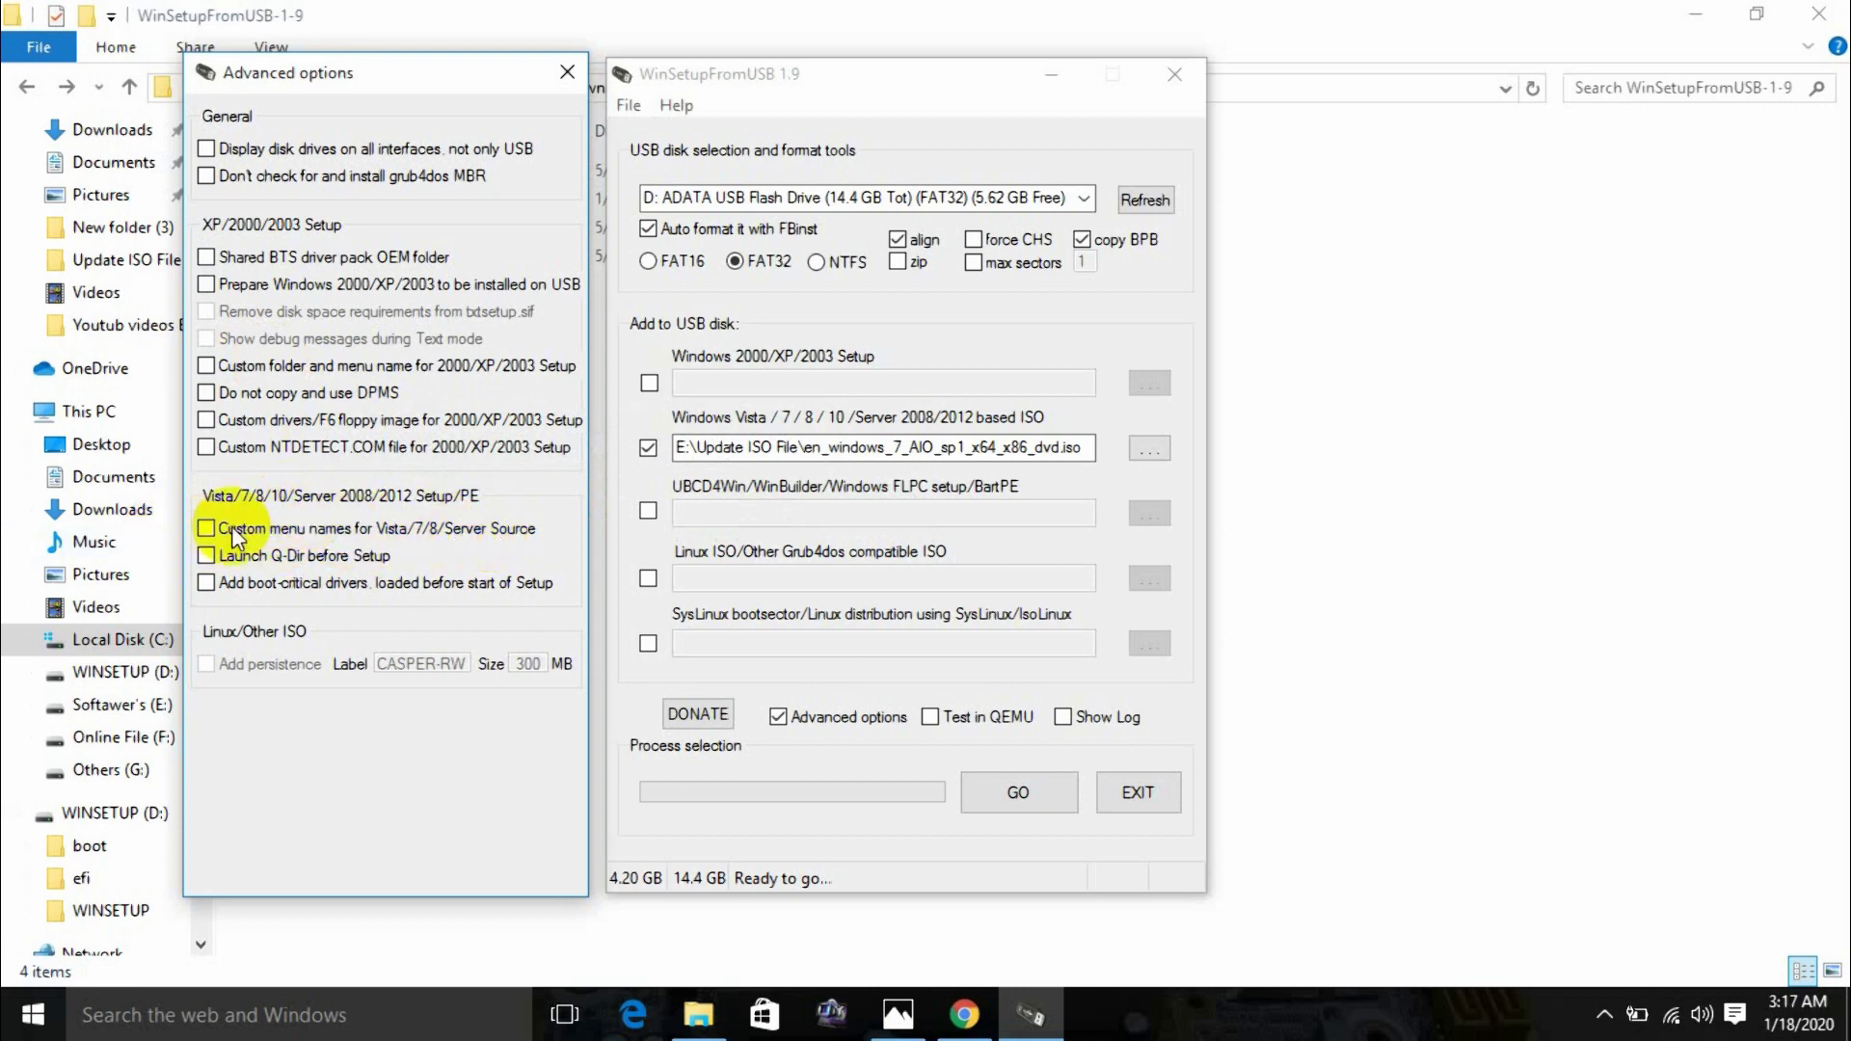
{"action": "left_click", "coordinate": [205, 529]}
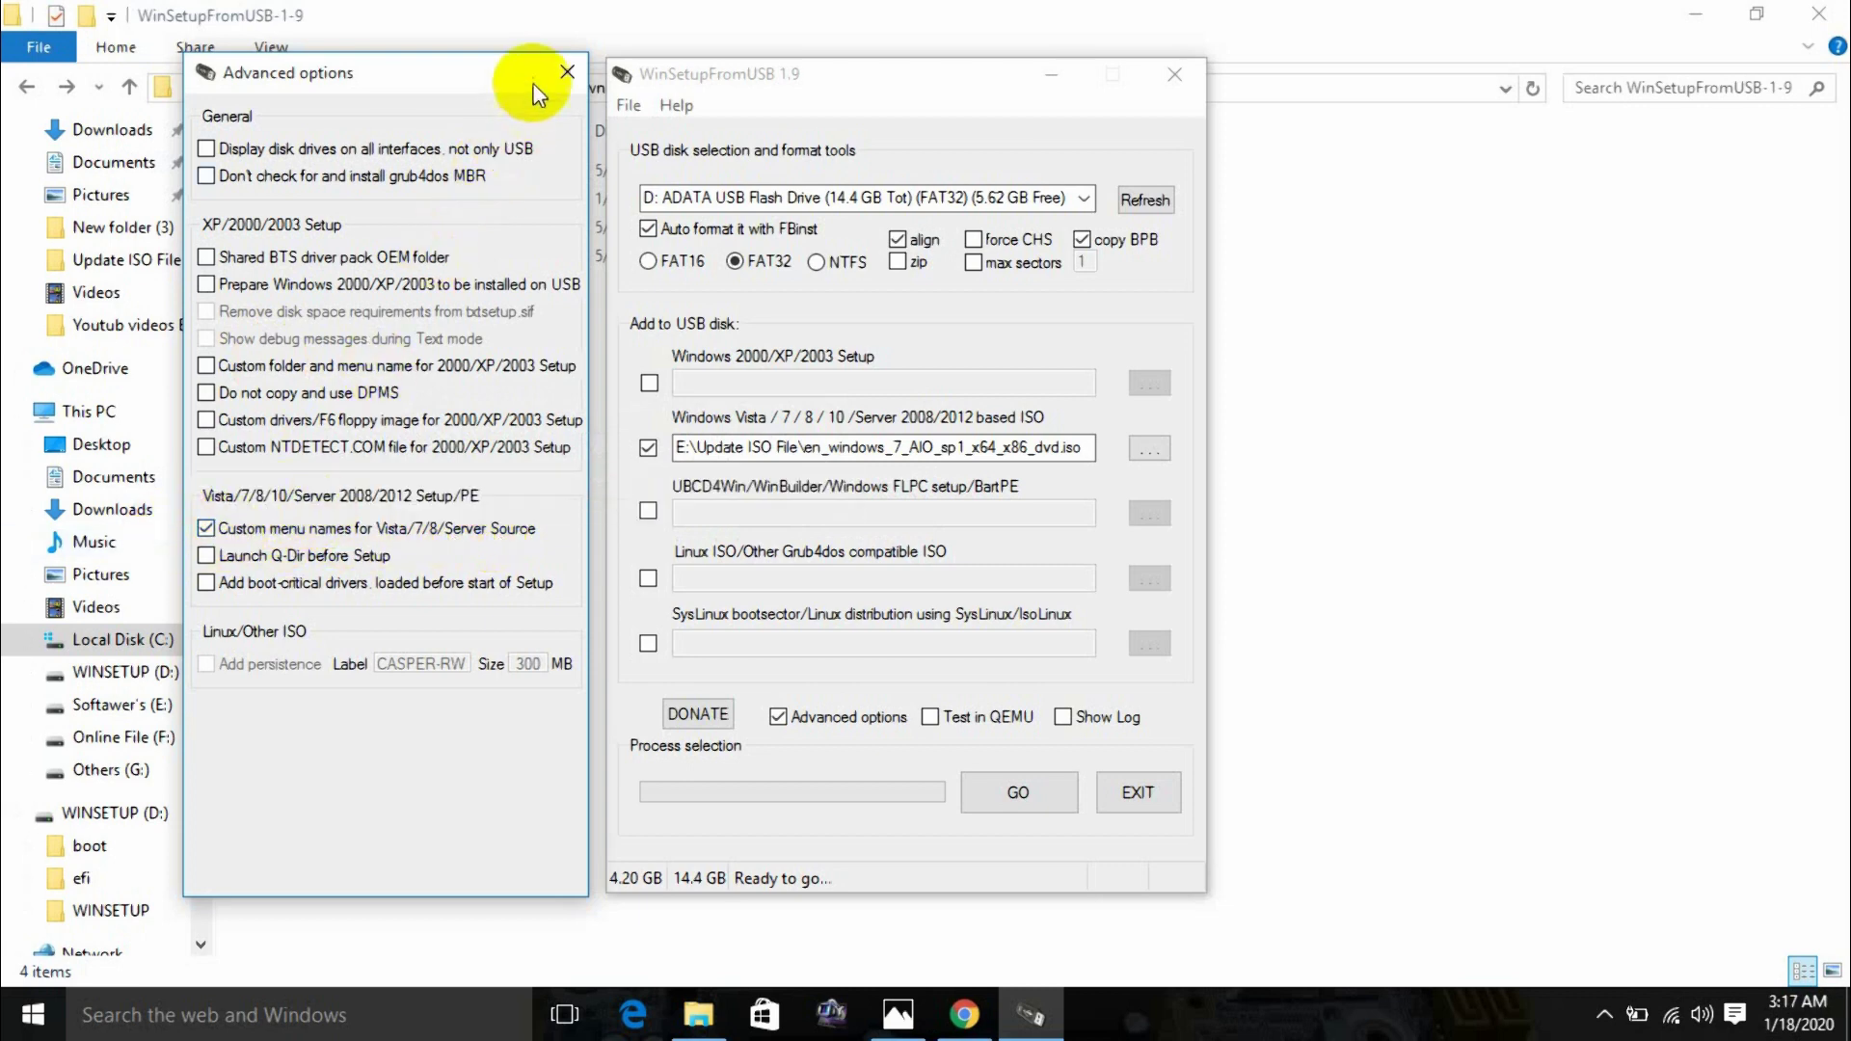
{"action": "left_click", "coordinate": [569, 73]}
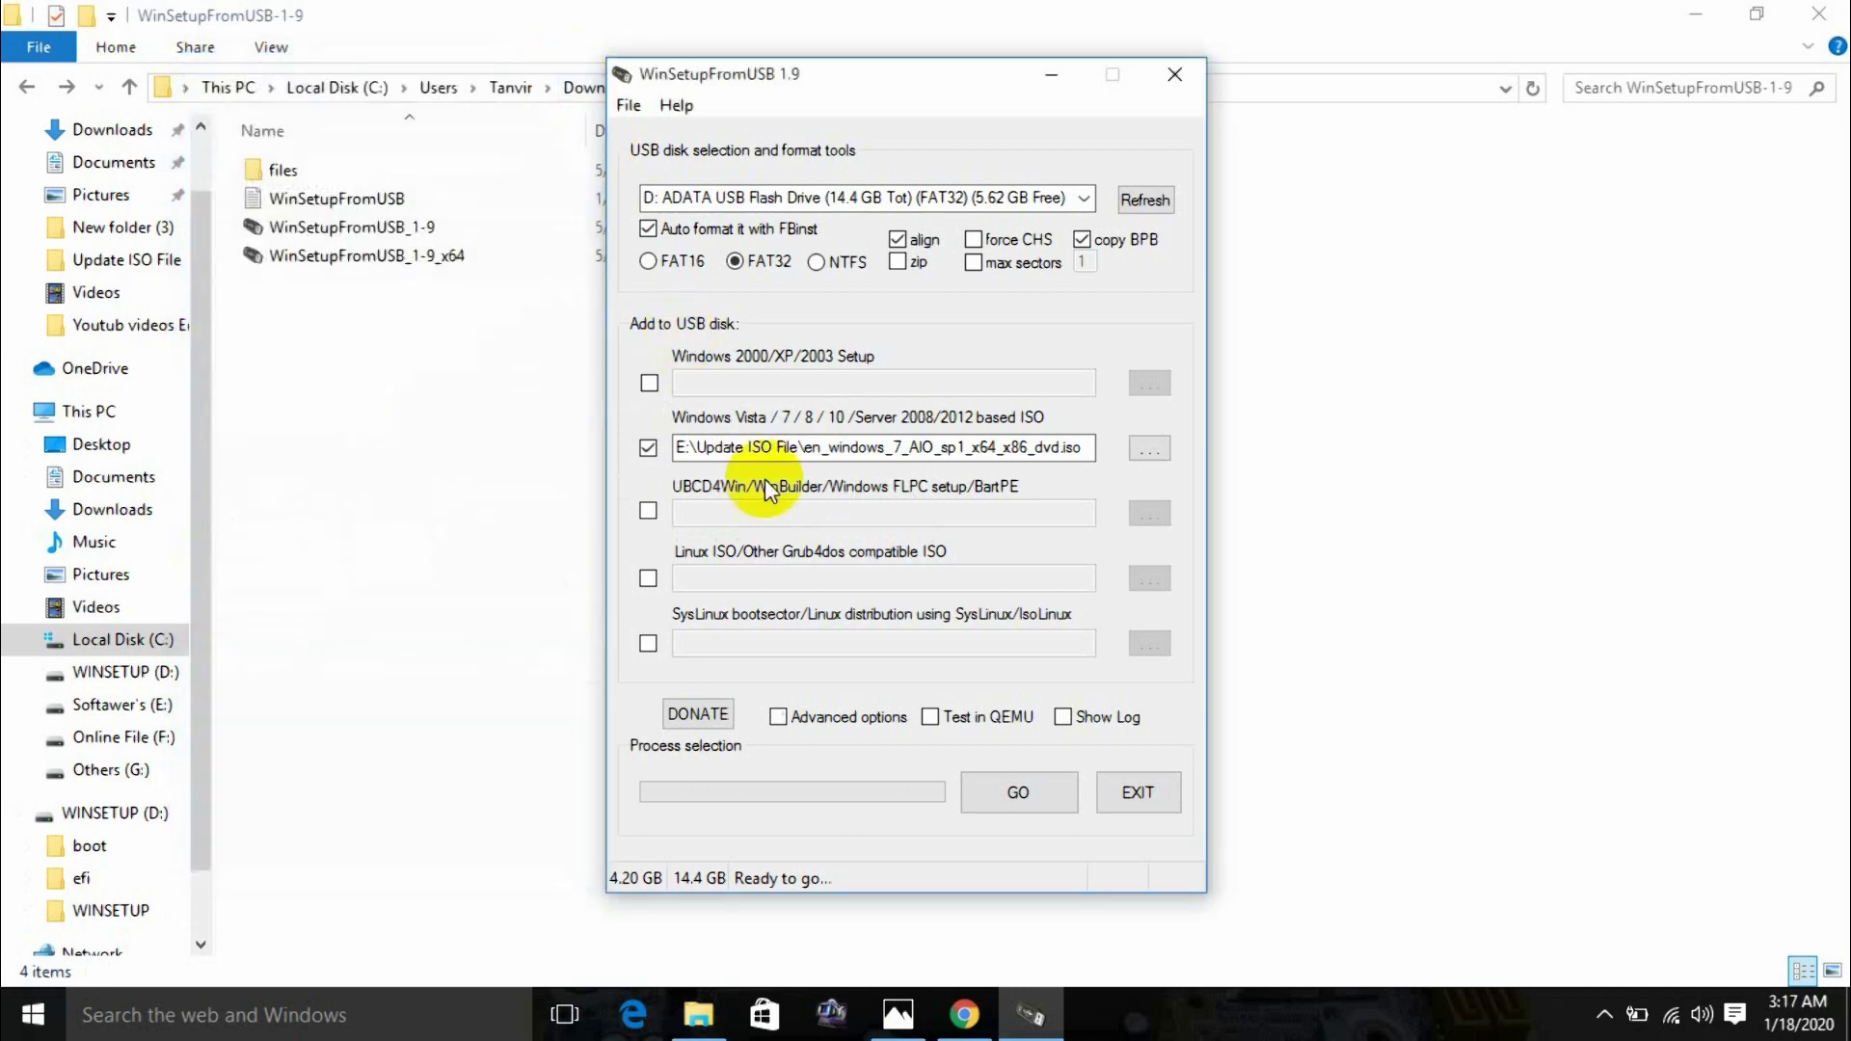
{"action": "left_click", "coordinate": [810, 721]}
{"action": "left_click", "coordinate": [812, 721]}
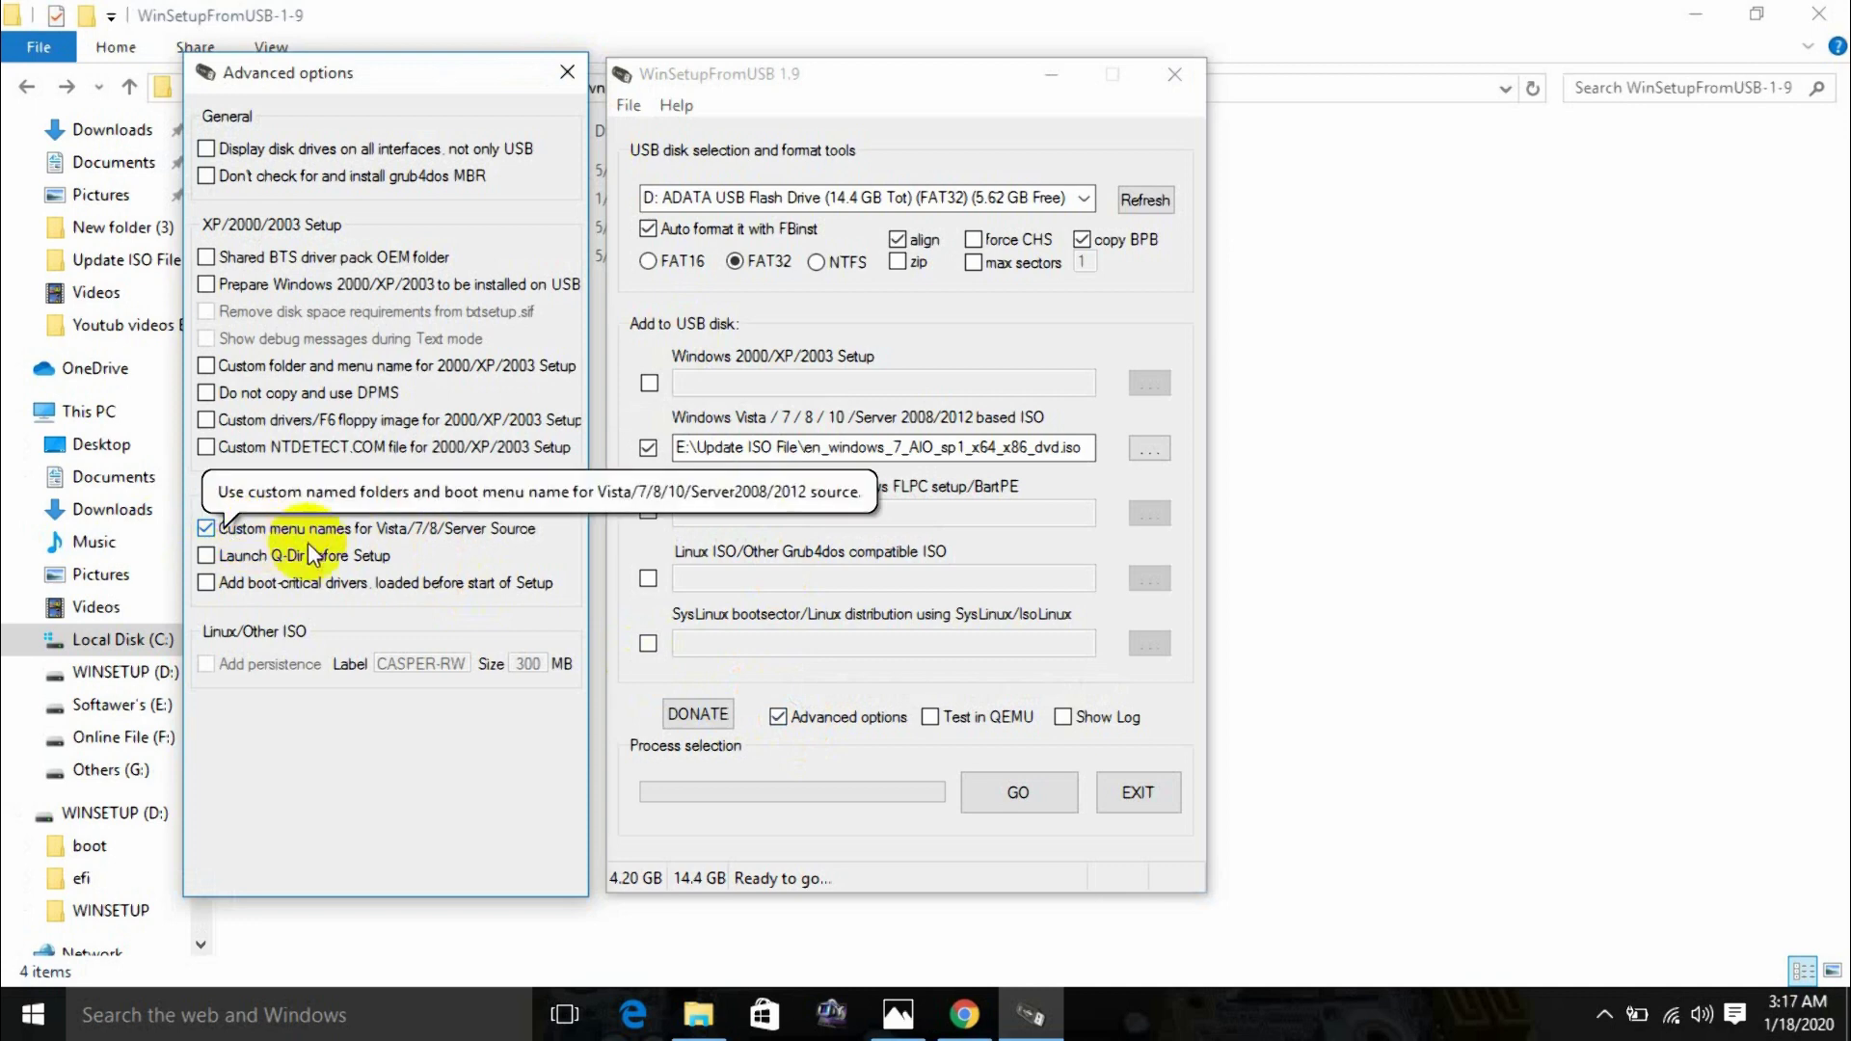
{"action": "left_click", "coordinate": [569, 77]}
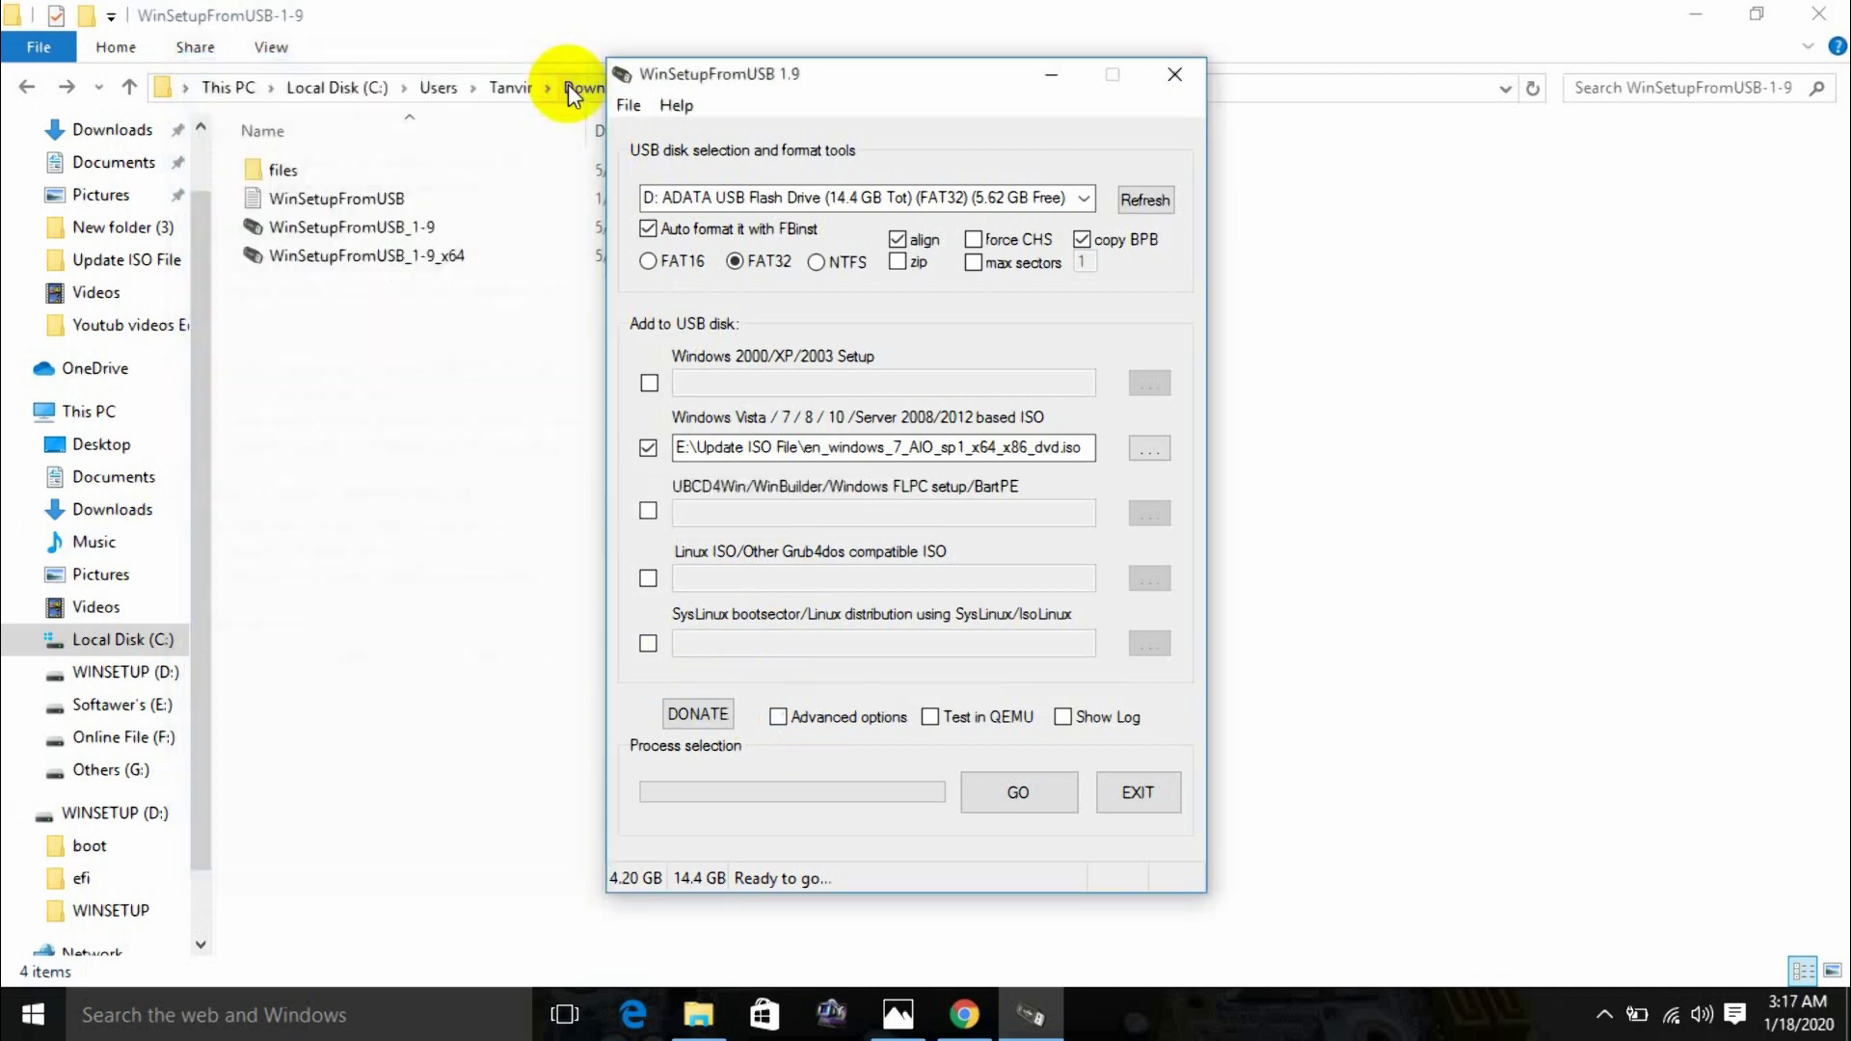
- Start creating the bootable USB and accept both warnings about erasing and repartitioning drive D:
{"action": "left_click", "coordinate": [1010, 794]}
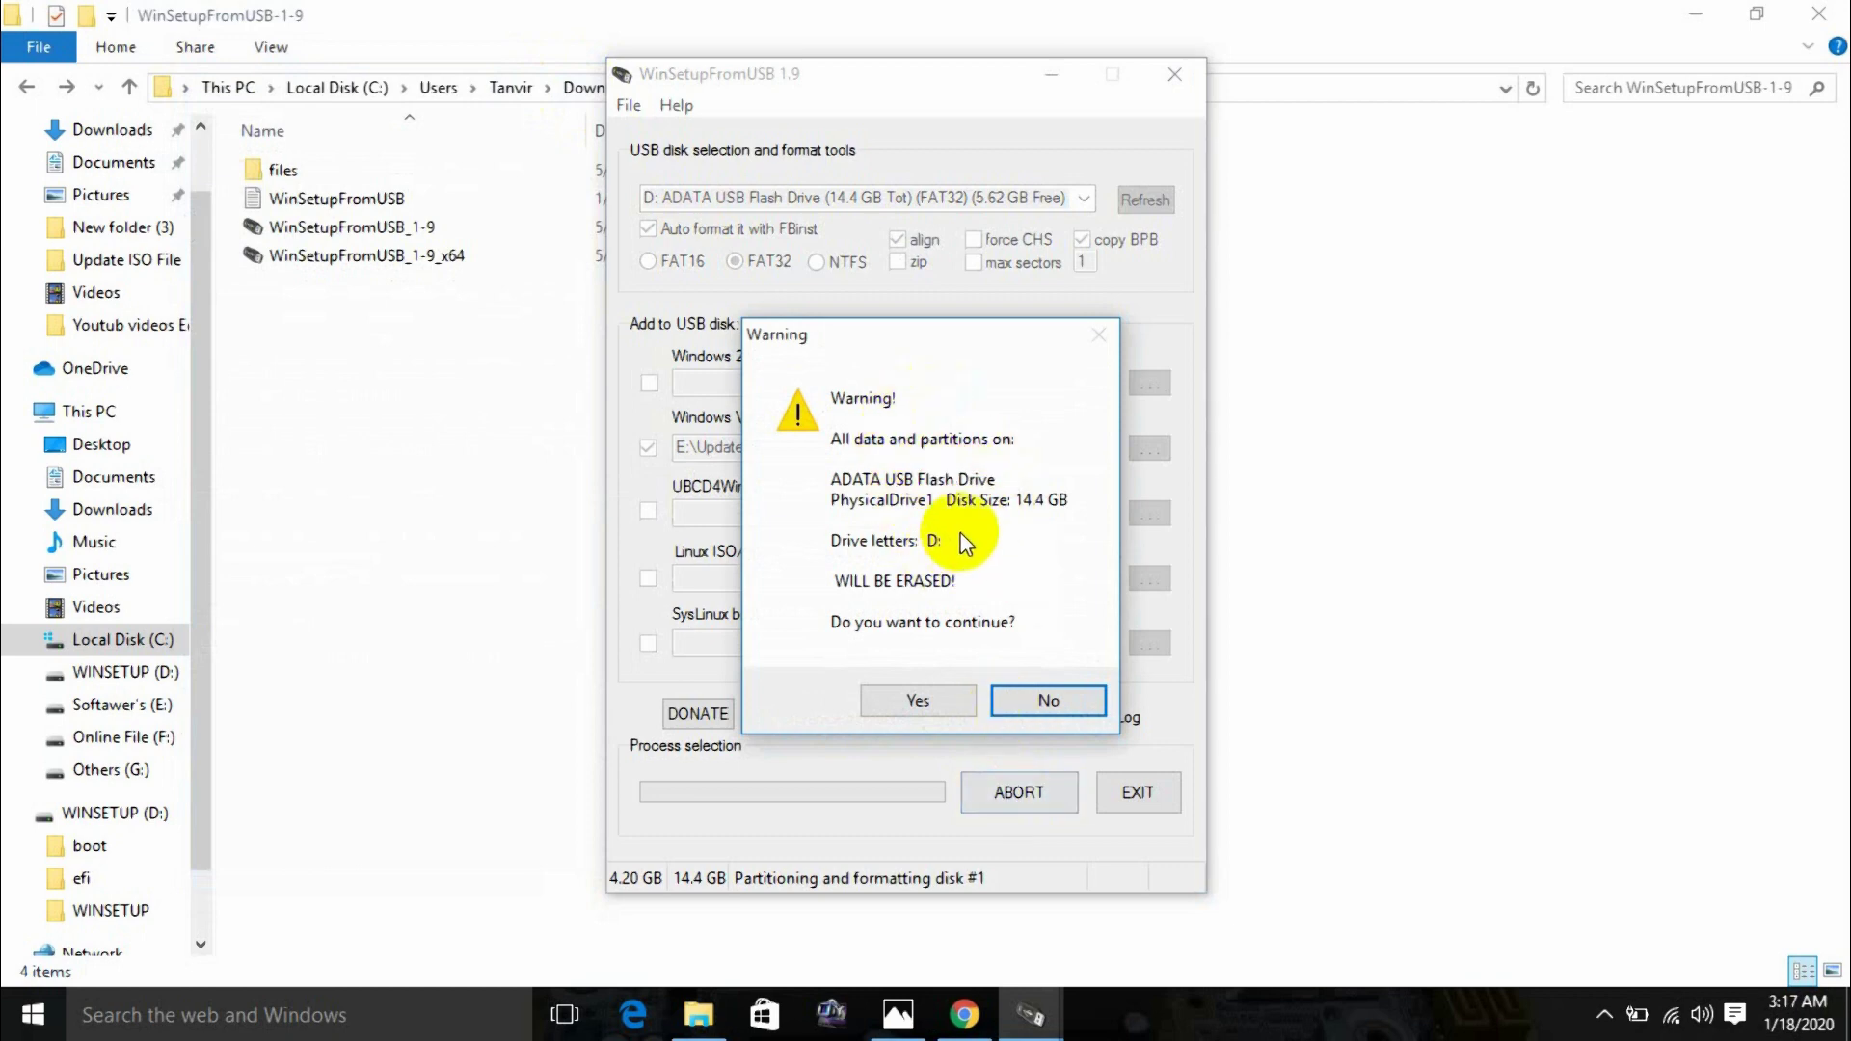
{"action": "left_click", "coordinate": [947, 699]}
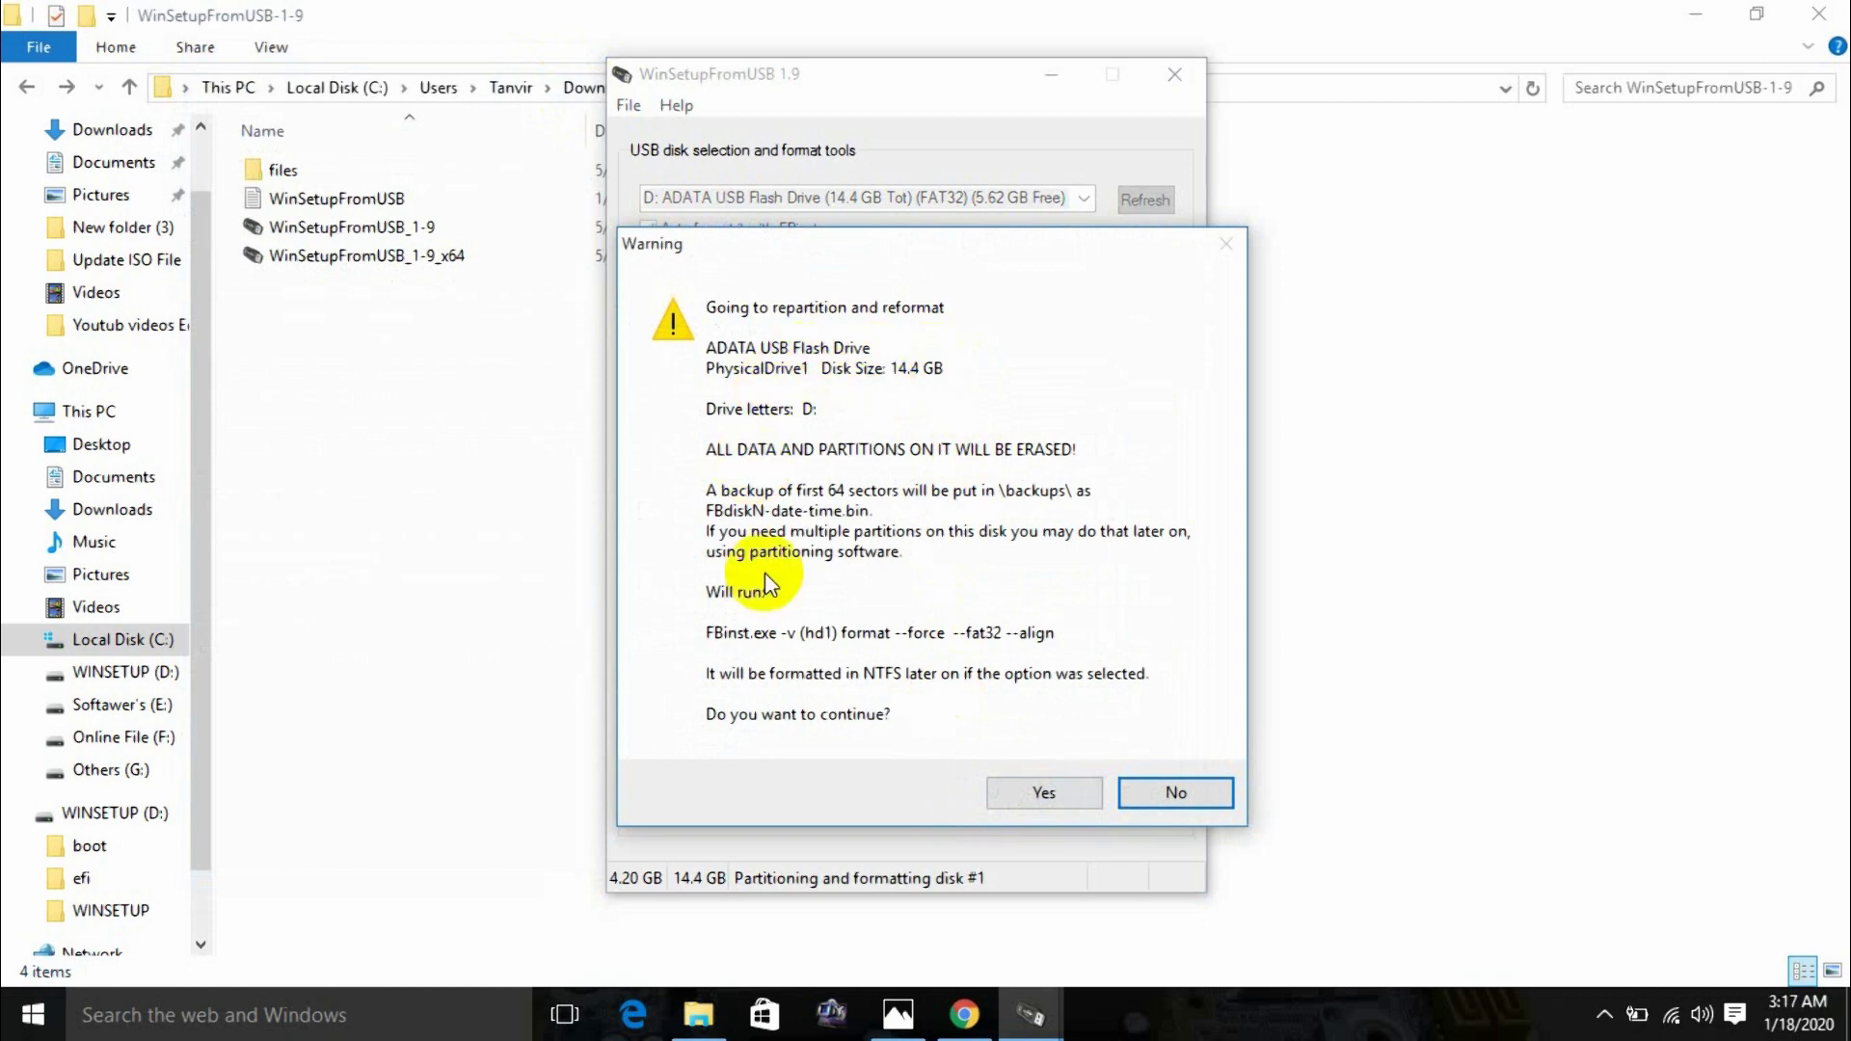
{"action": "left_click", "coordinate": [1045, 792]}
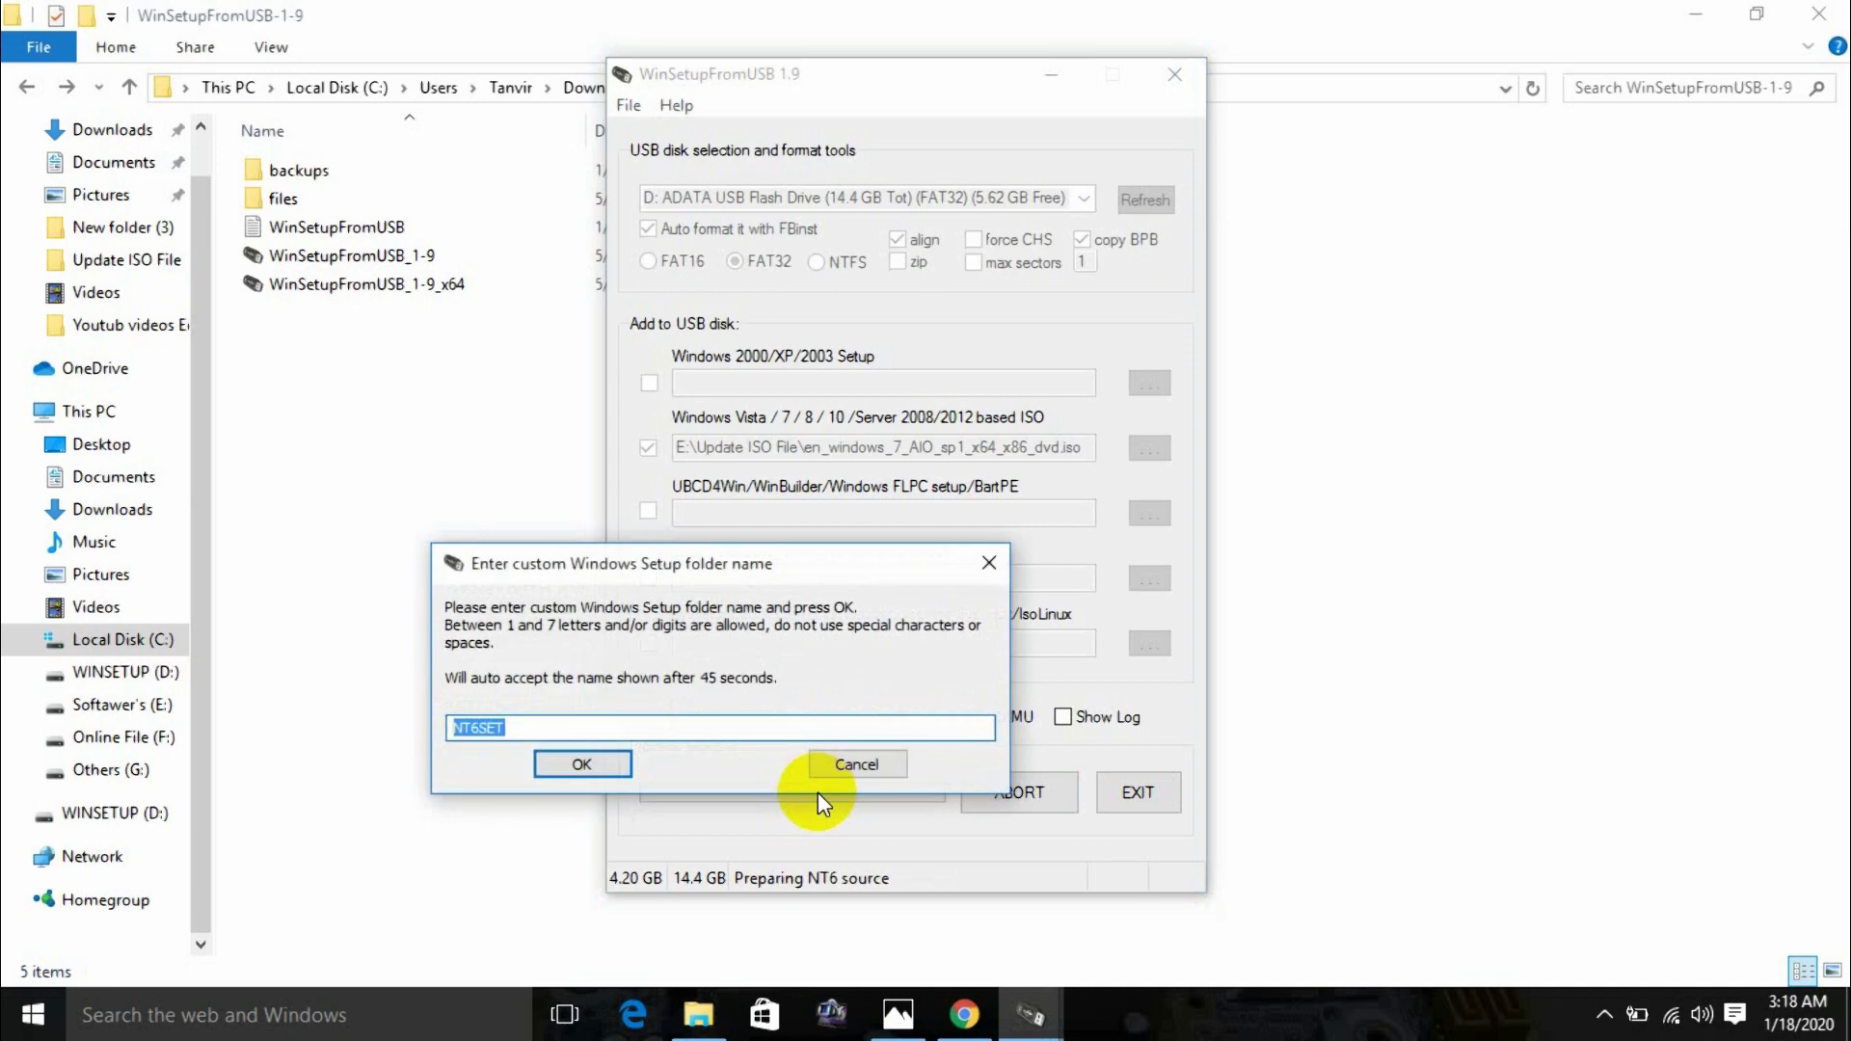
- Name the custom Windows Setup folder WIN7 and the boot menu entry Windows-7, accepting both names
{"action": "type", "text": "WIN7"}
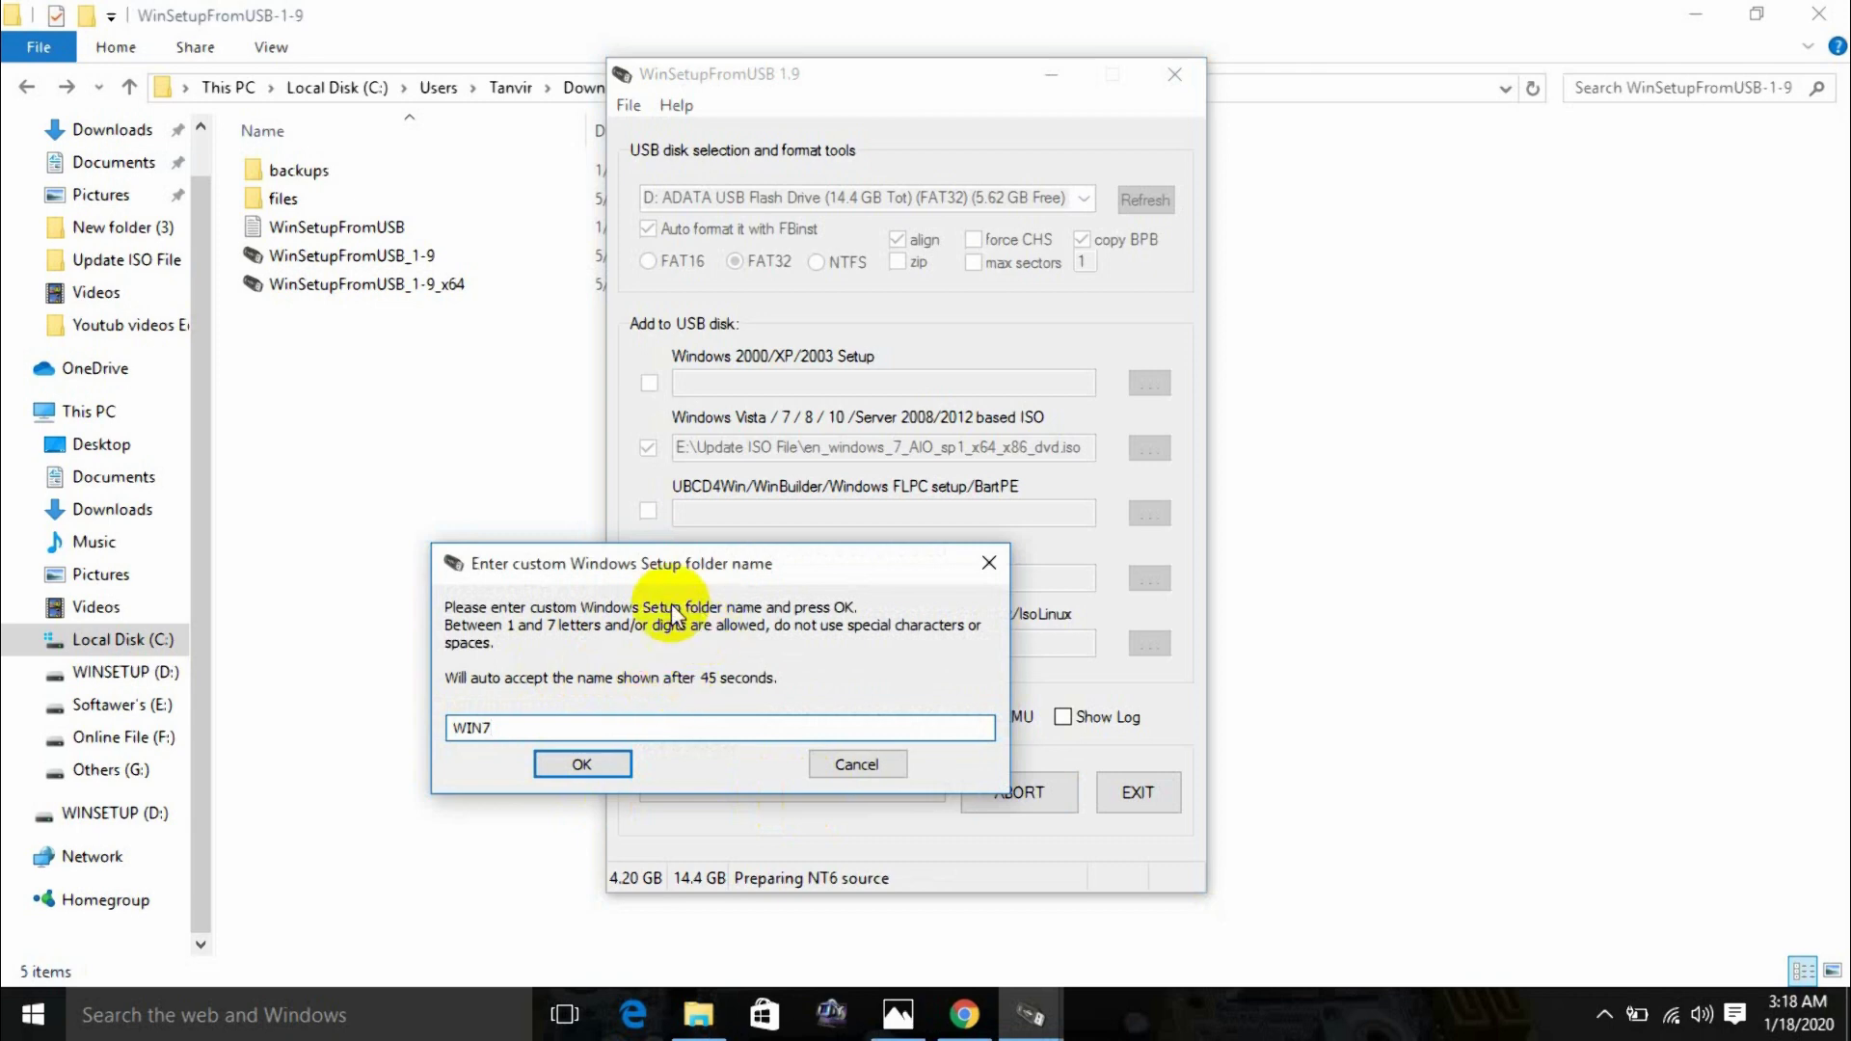
{"action": "left_click", "coordinate": [578, 765]}
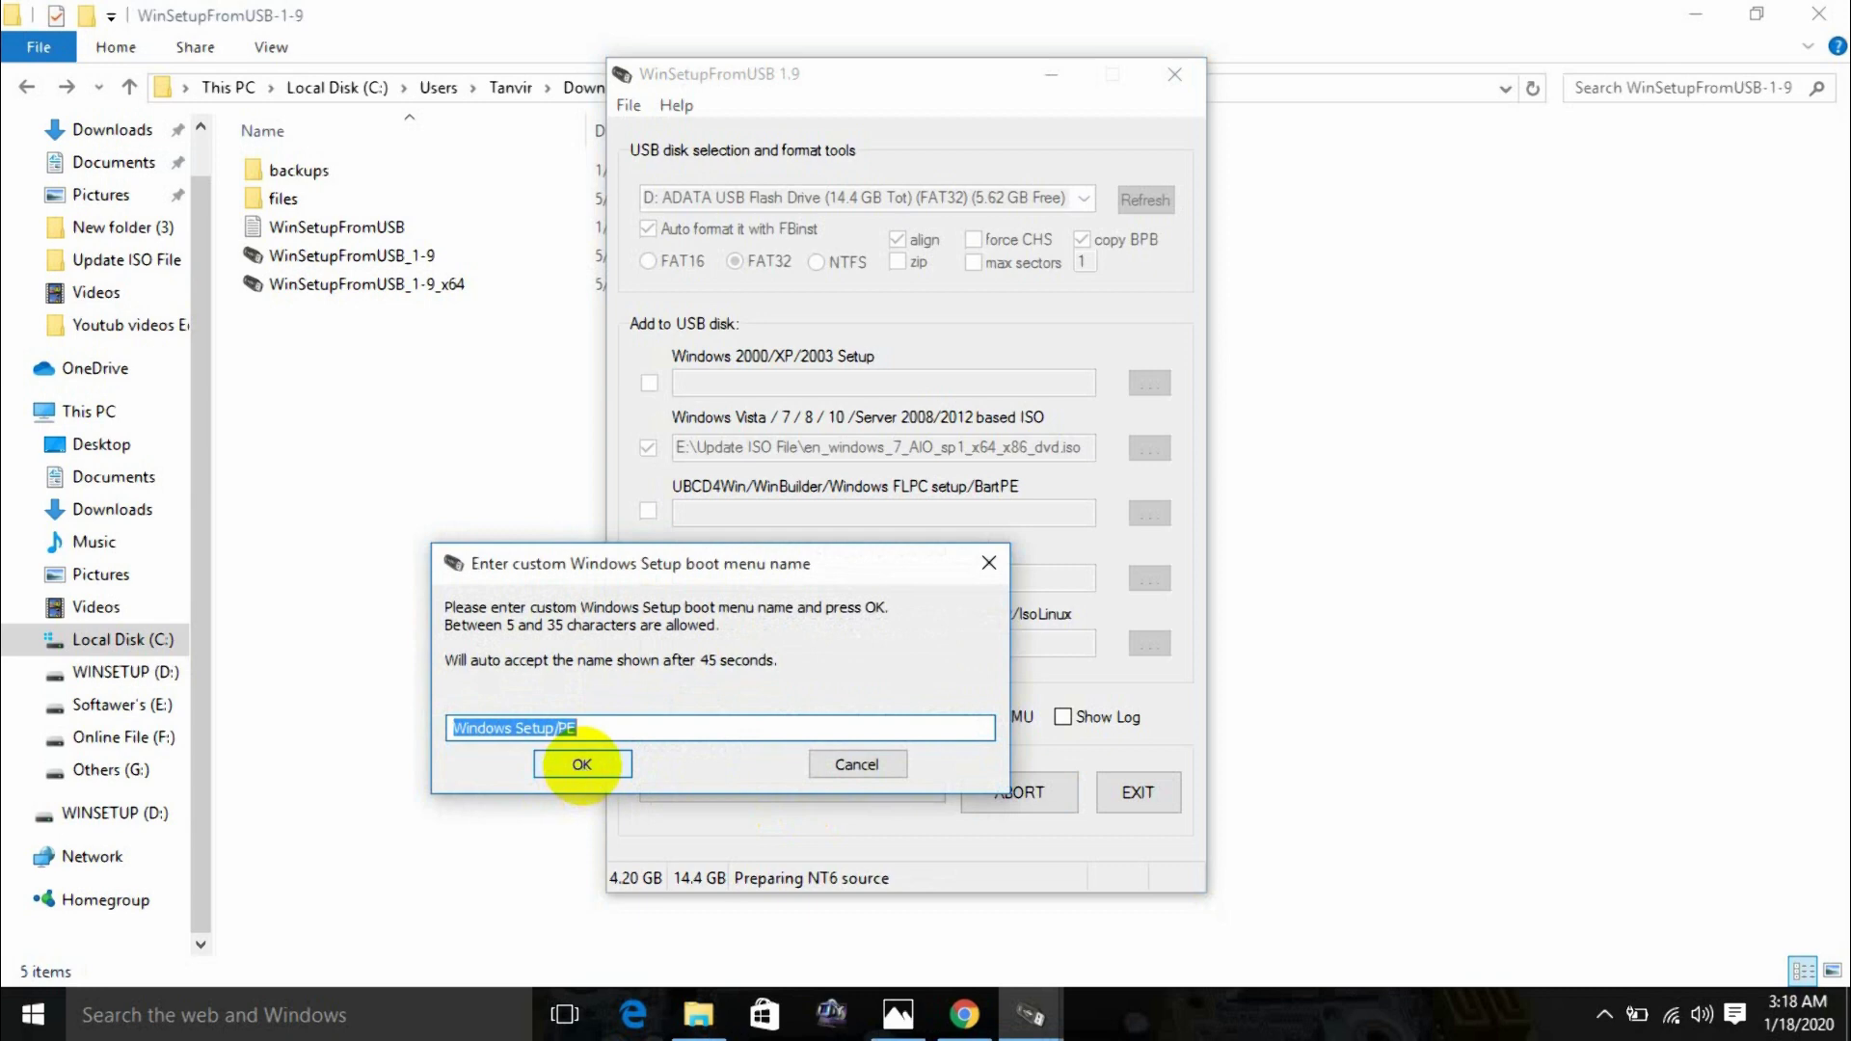
{"action": "type", "text": "Win"}
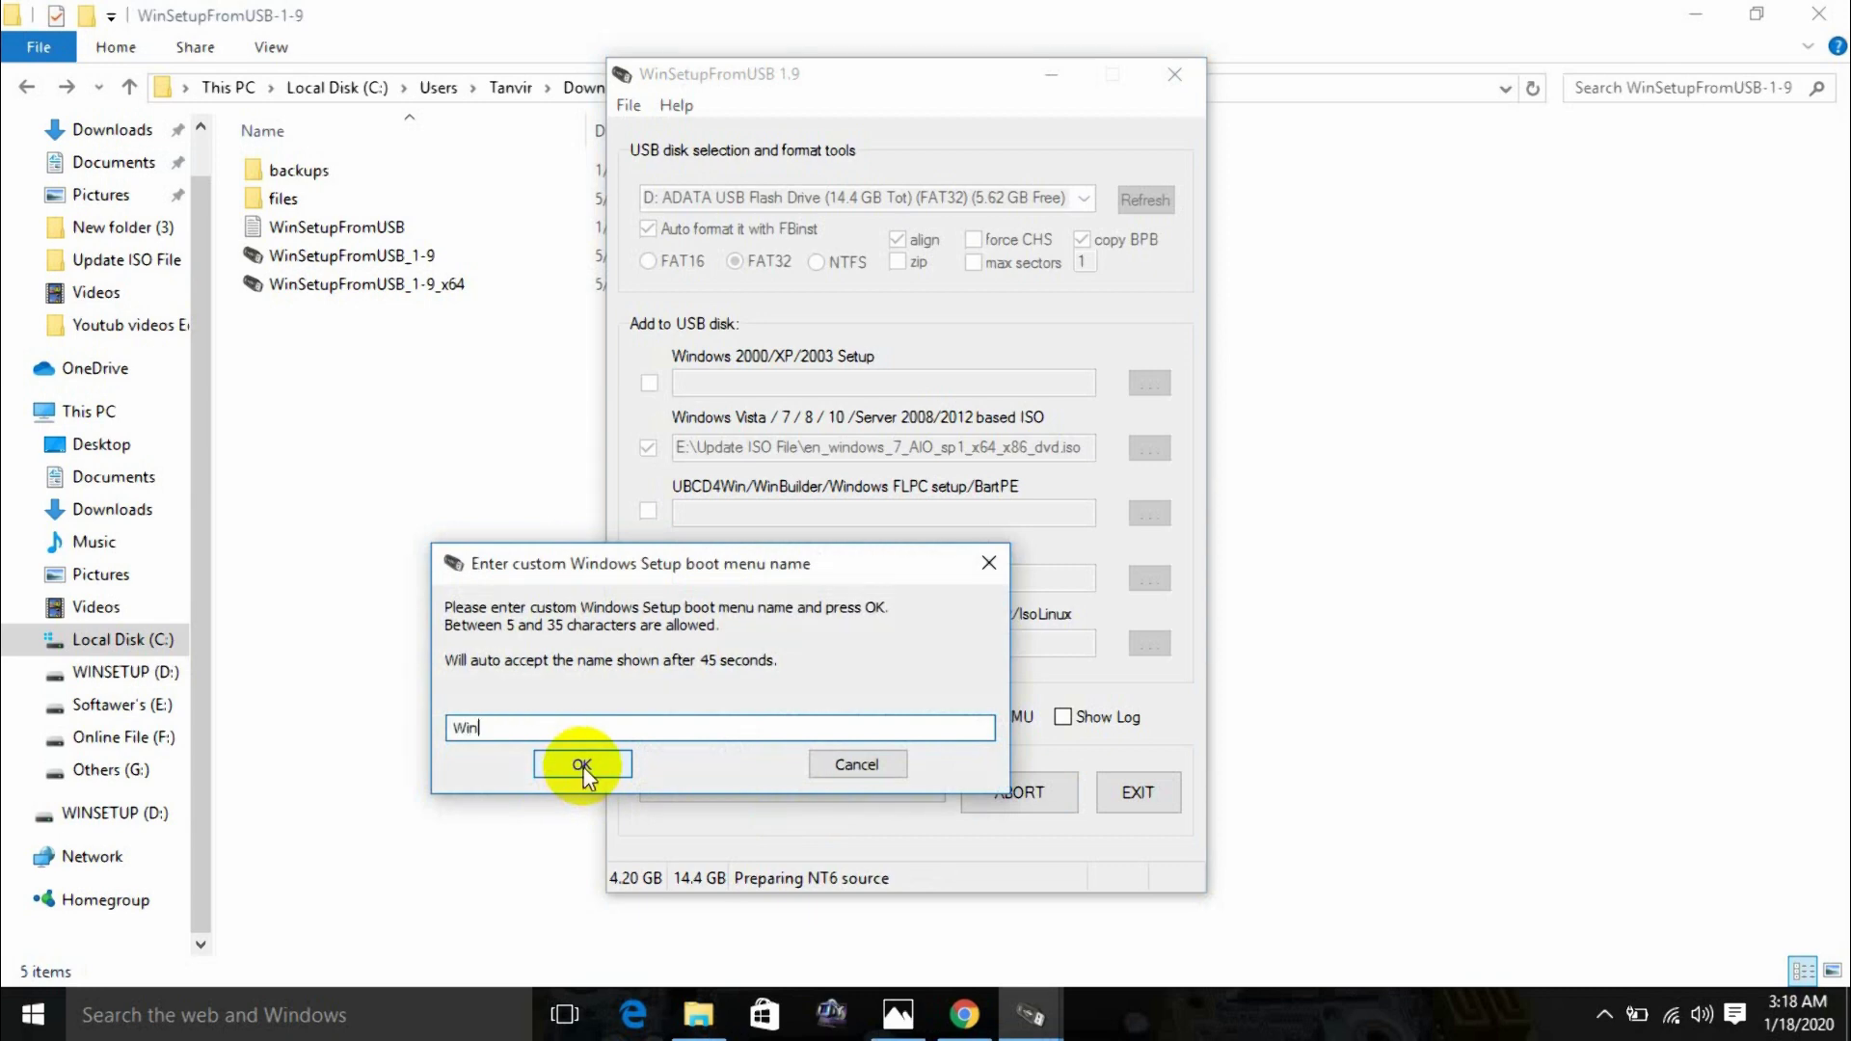
{"action": "type", "text": "dows-7"}
{"action": "left_click", "coordinate": [583, 765]}
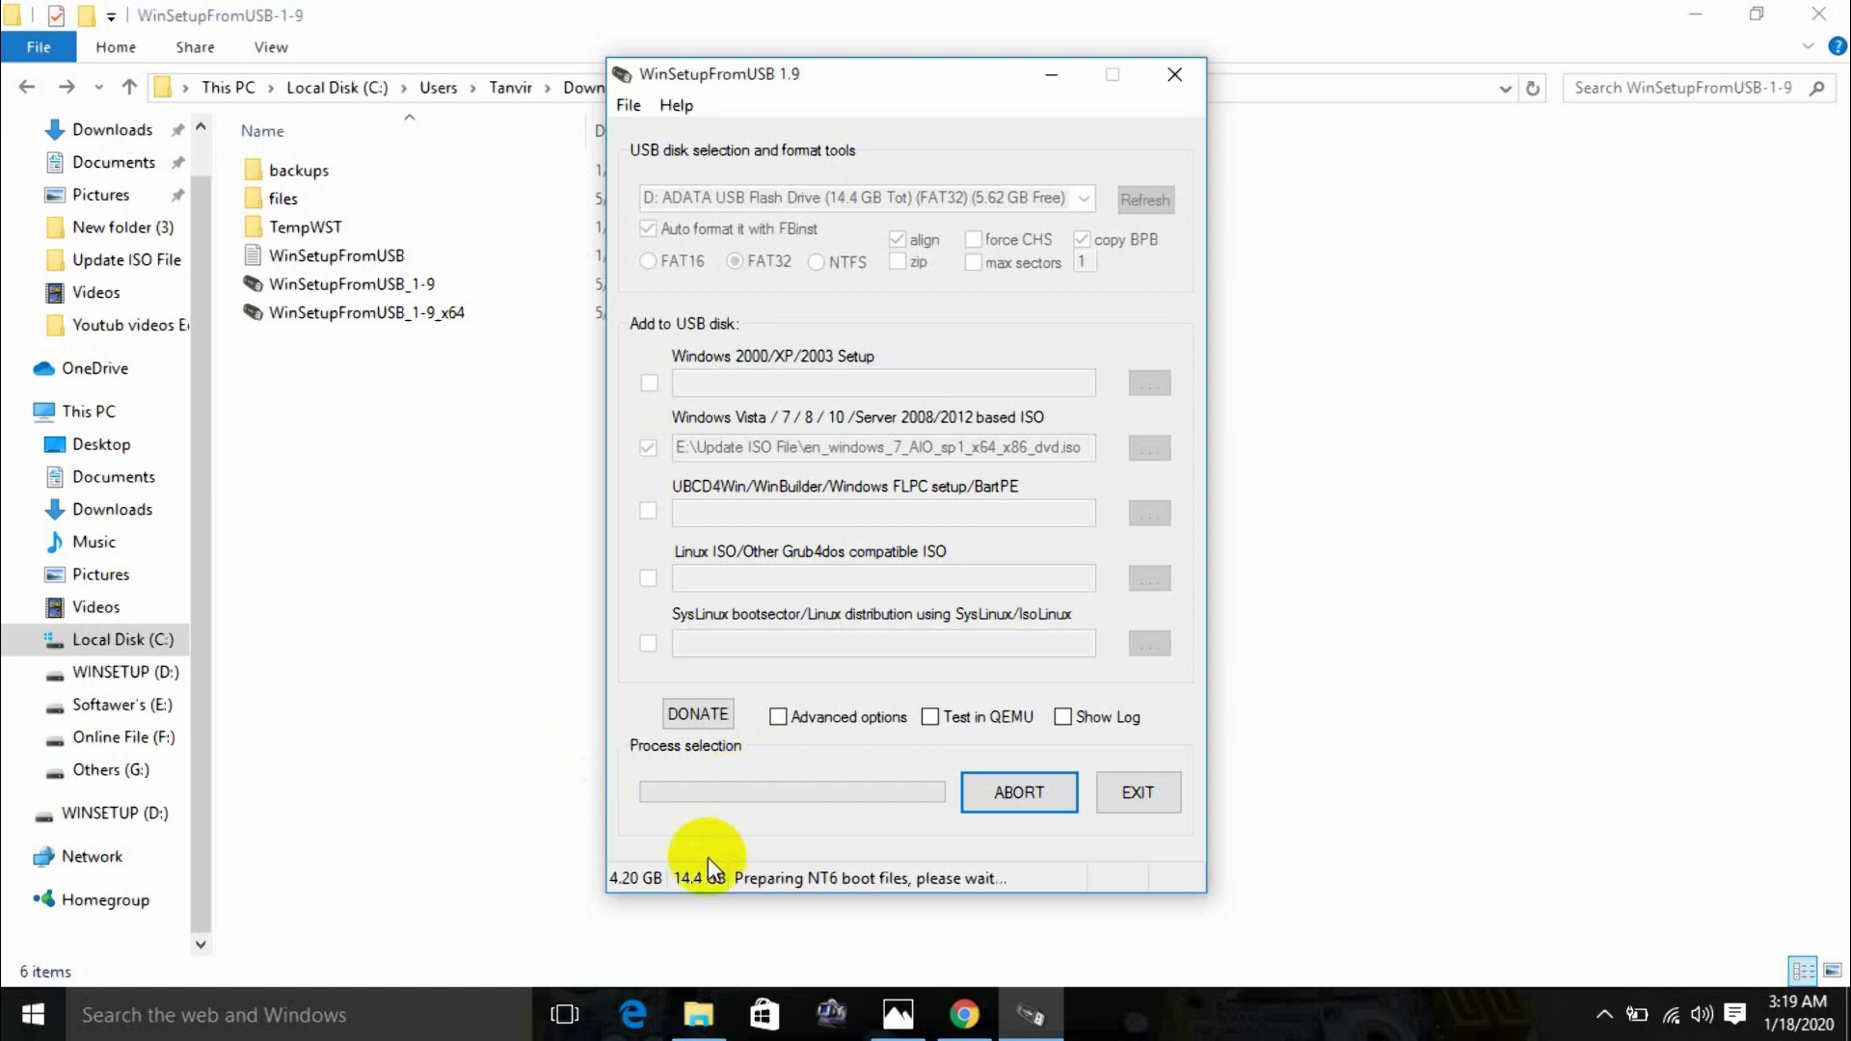
{"action": "left_click", "coordinate": [964, 1015]}
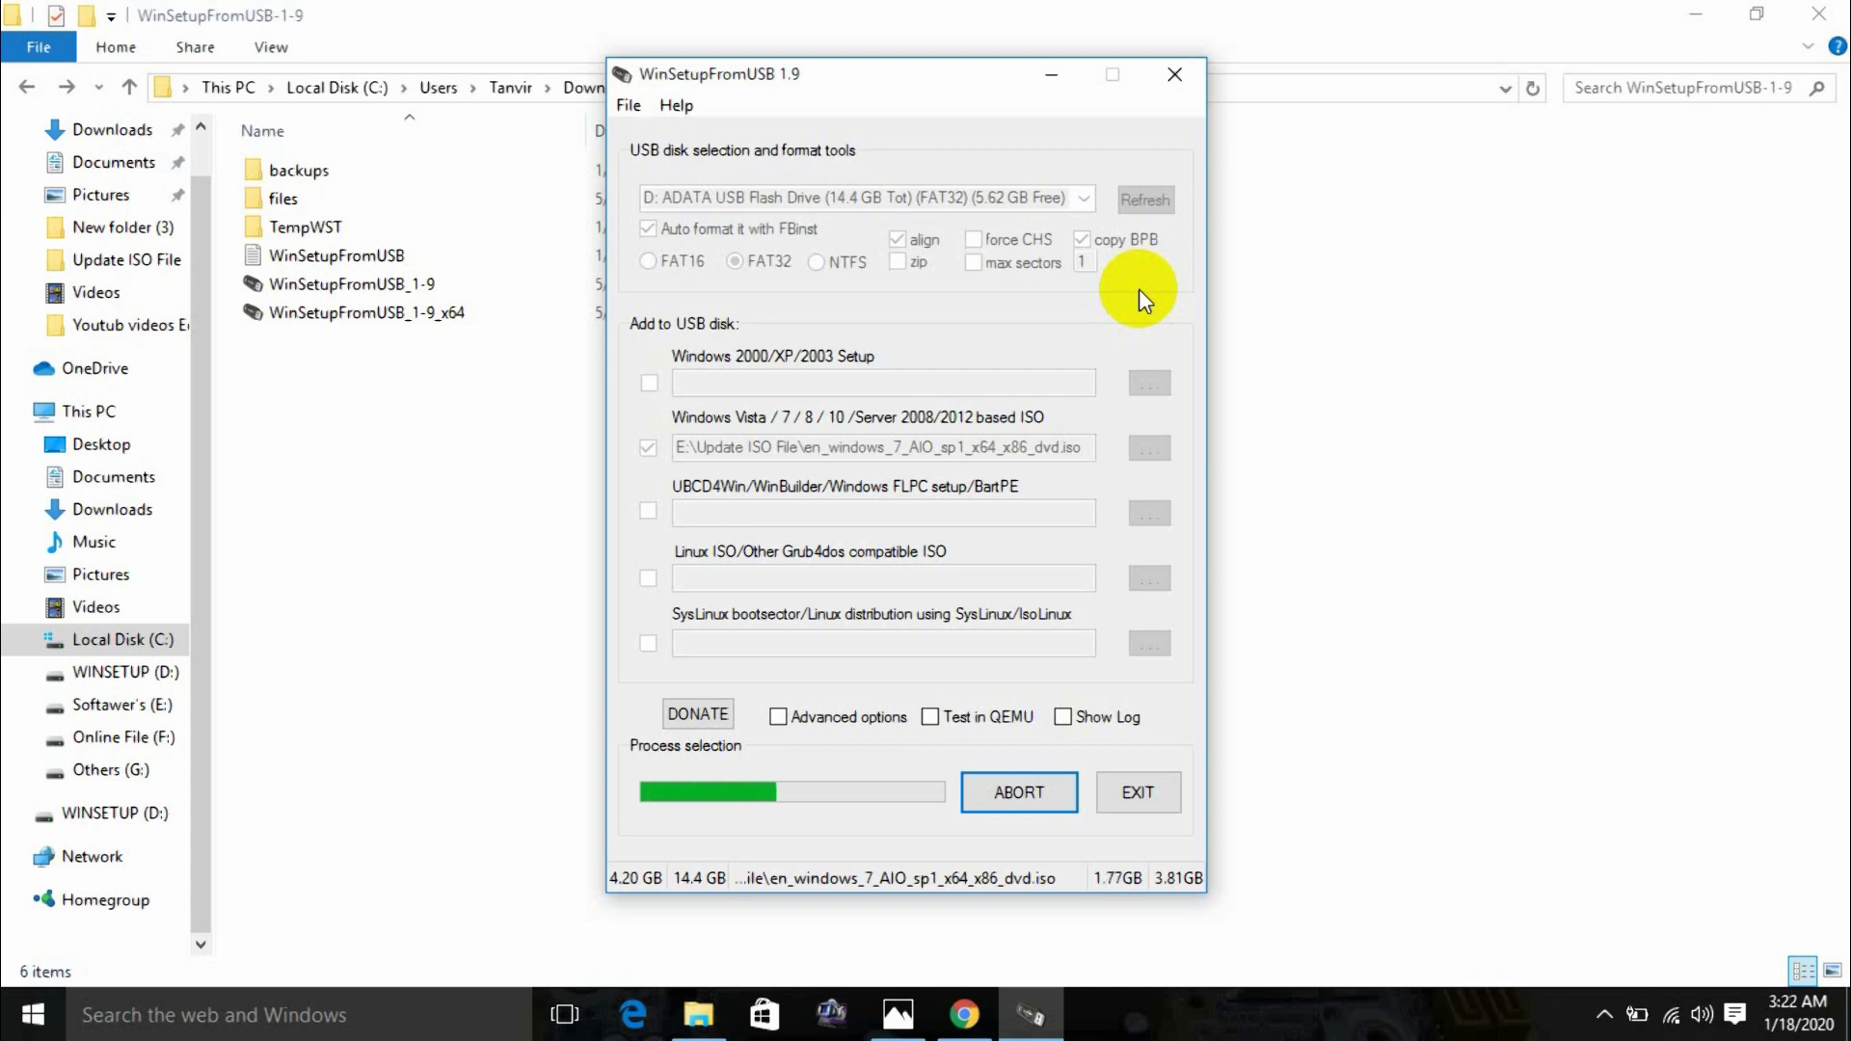
- Close the WinSetupFromUSB-1-9 folder window and dismiss the job completion message for the Windows 7 source
{"action": "left_click", "coordinate": [1818, 13]}
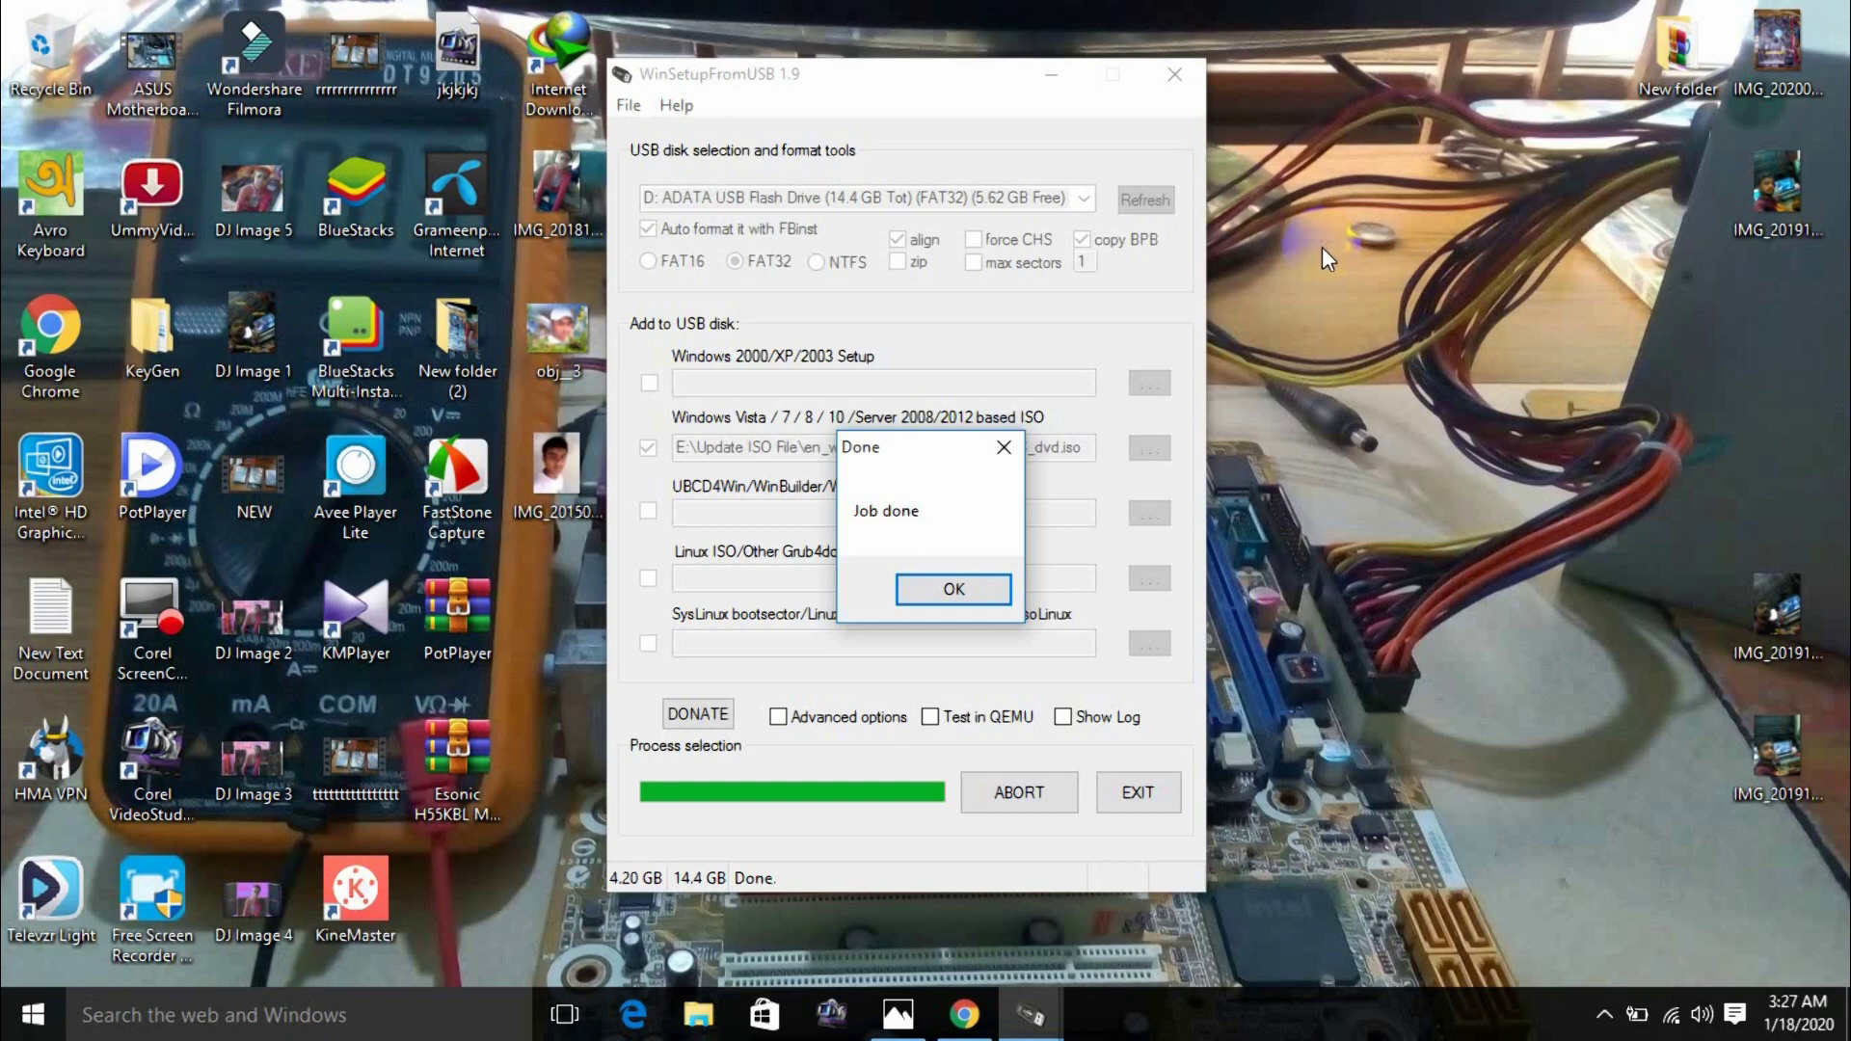
{"action": "key", "text": "Return"}
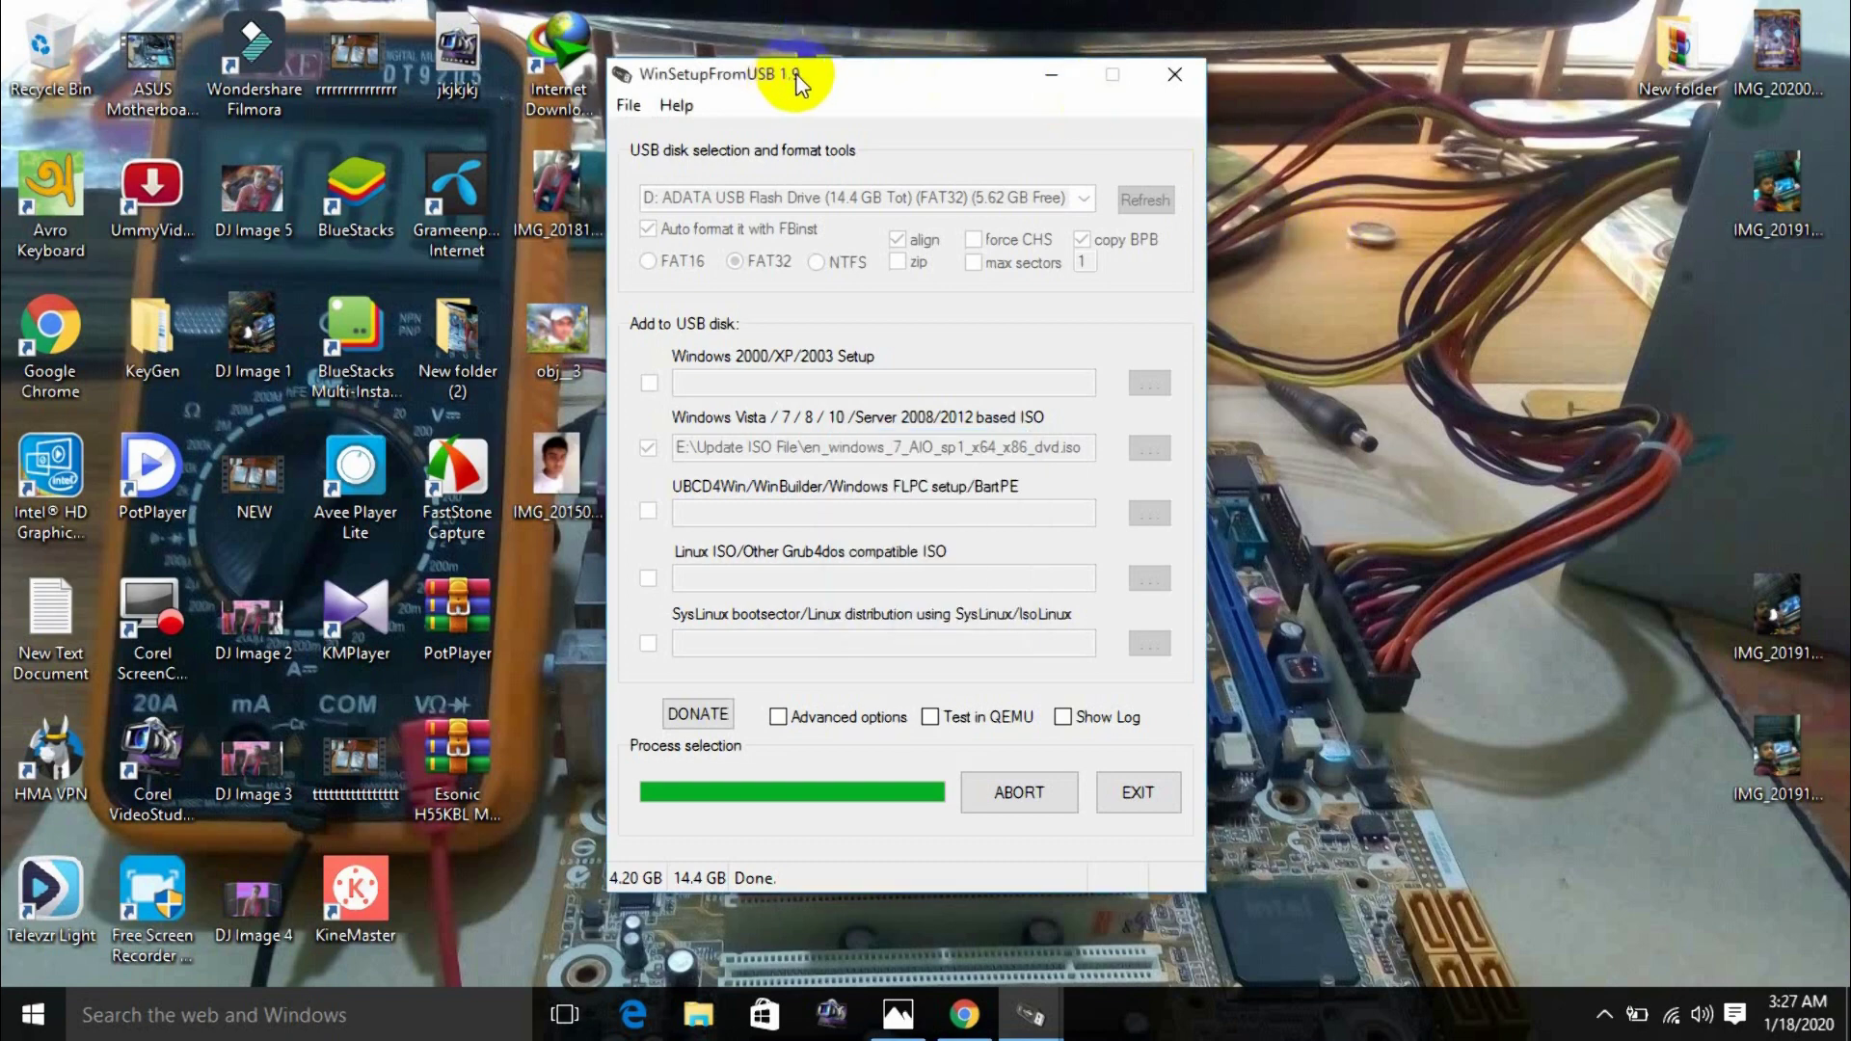
{"action": "left_click_drag", "start_coordinate": [795, 64], "coordinate": [818, 60]}
{"action": "left_click", "coordinate": [1023, 1012]}
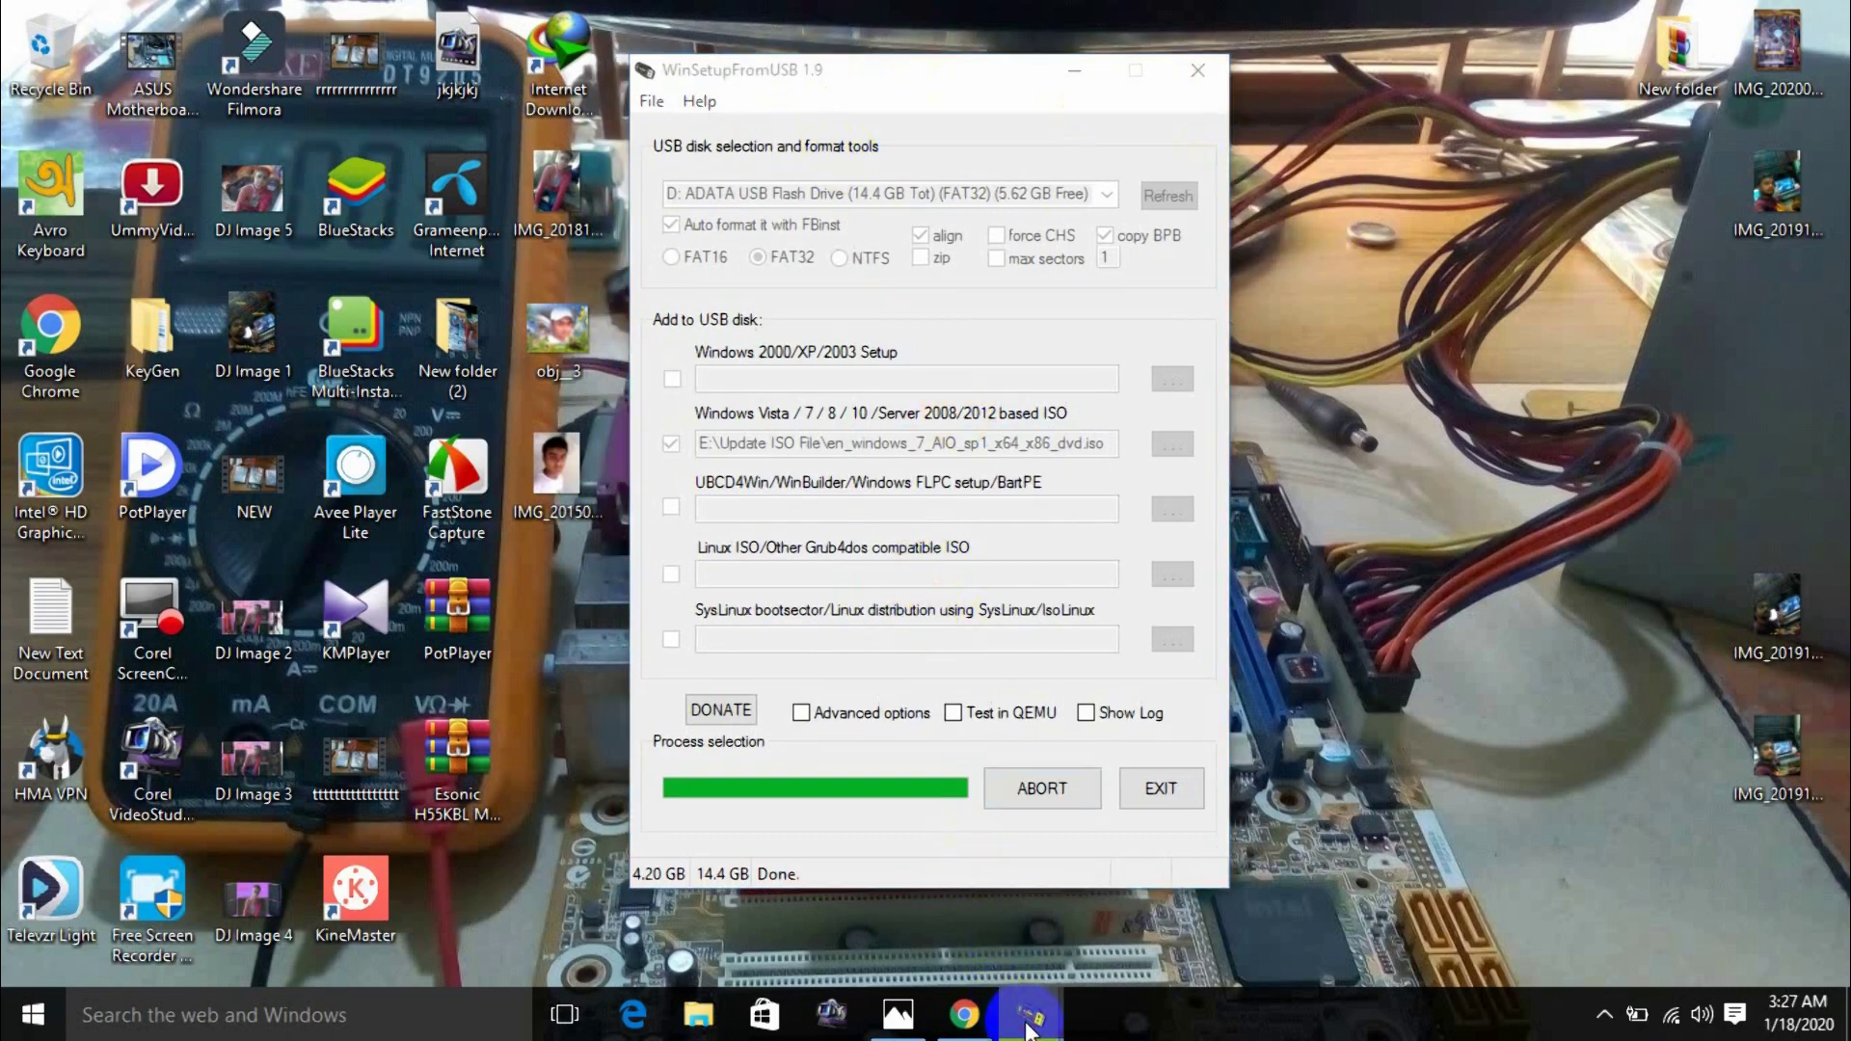
{"action": "left_click", "coordinate": [1060, 933]}
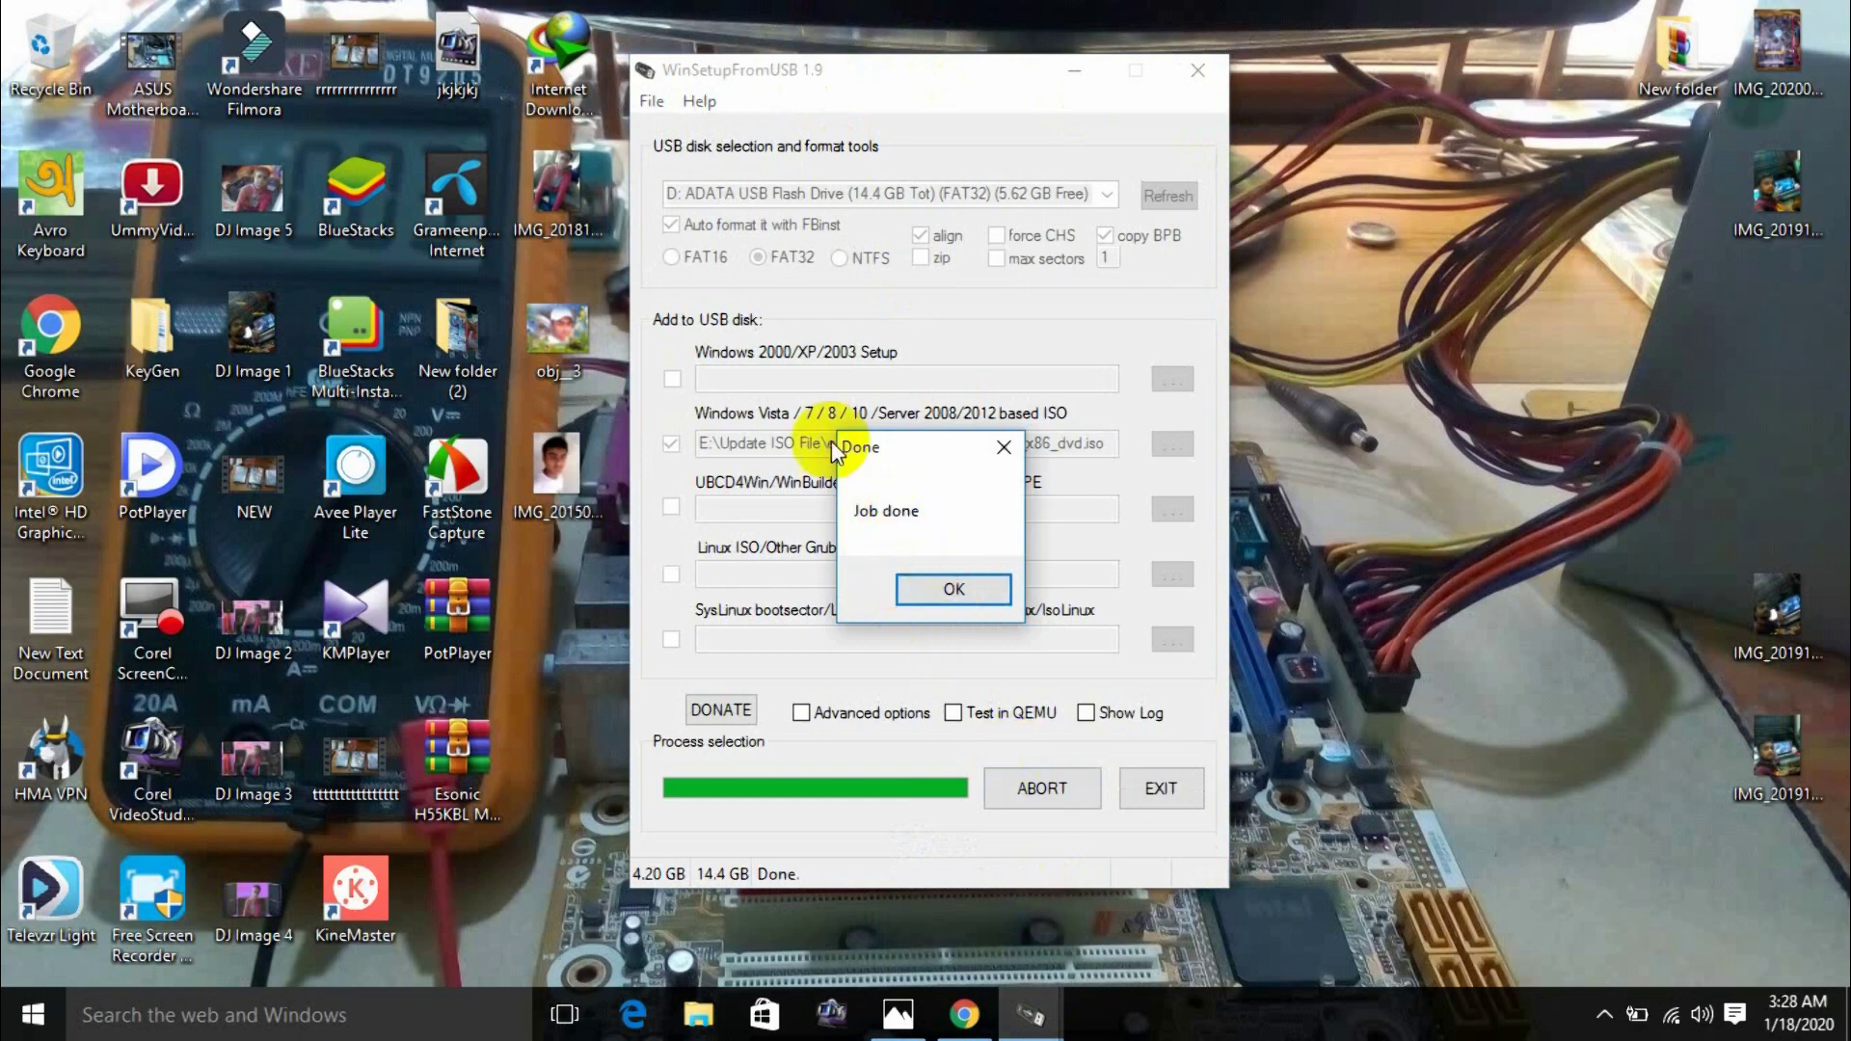
{"action": "left_click", "coordinate": [952, 592]}
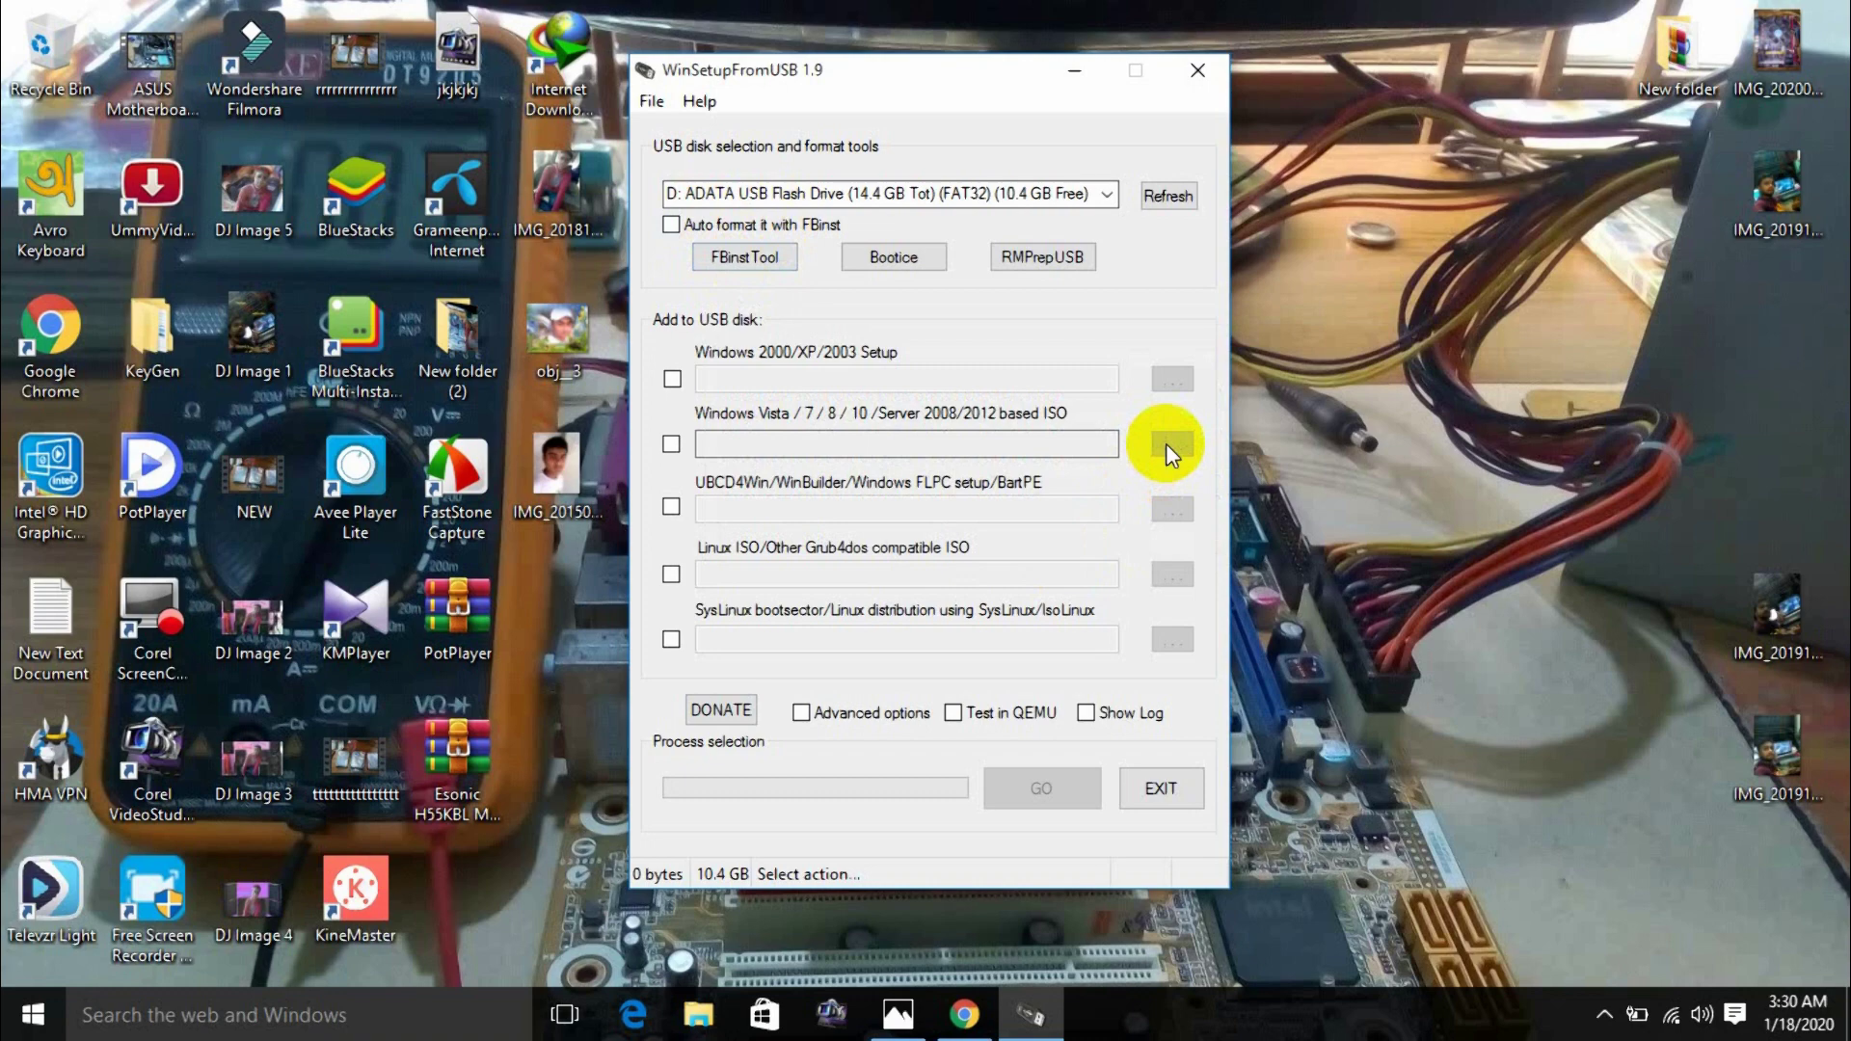
- Enable the Windows Vista / 7 / 8 / 10 source, load en_win10_aio_15in1_1607_x64_dvd and accept splitting the file for FAT32
{"action": "left_click", "coordinate": [671, 445]}
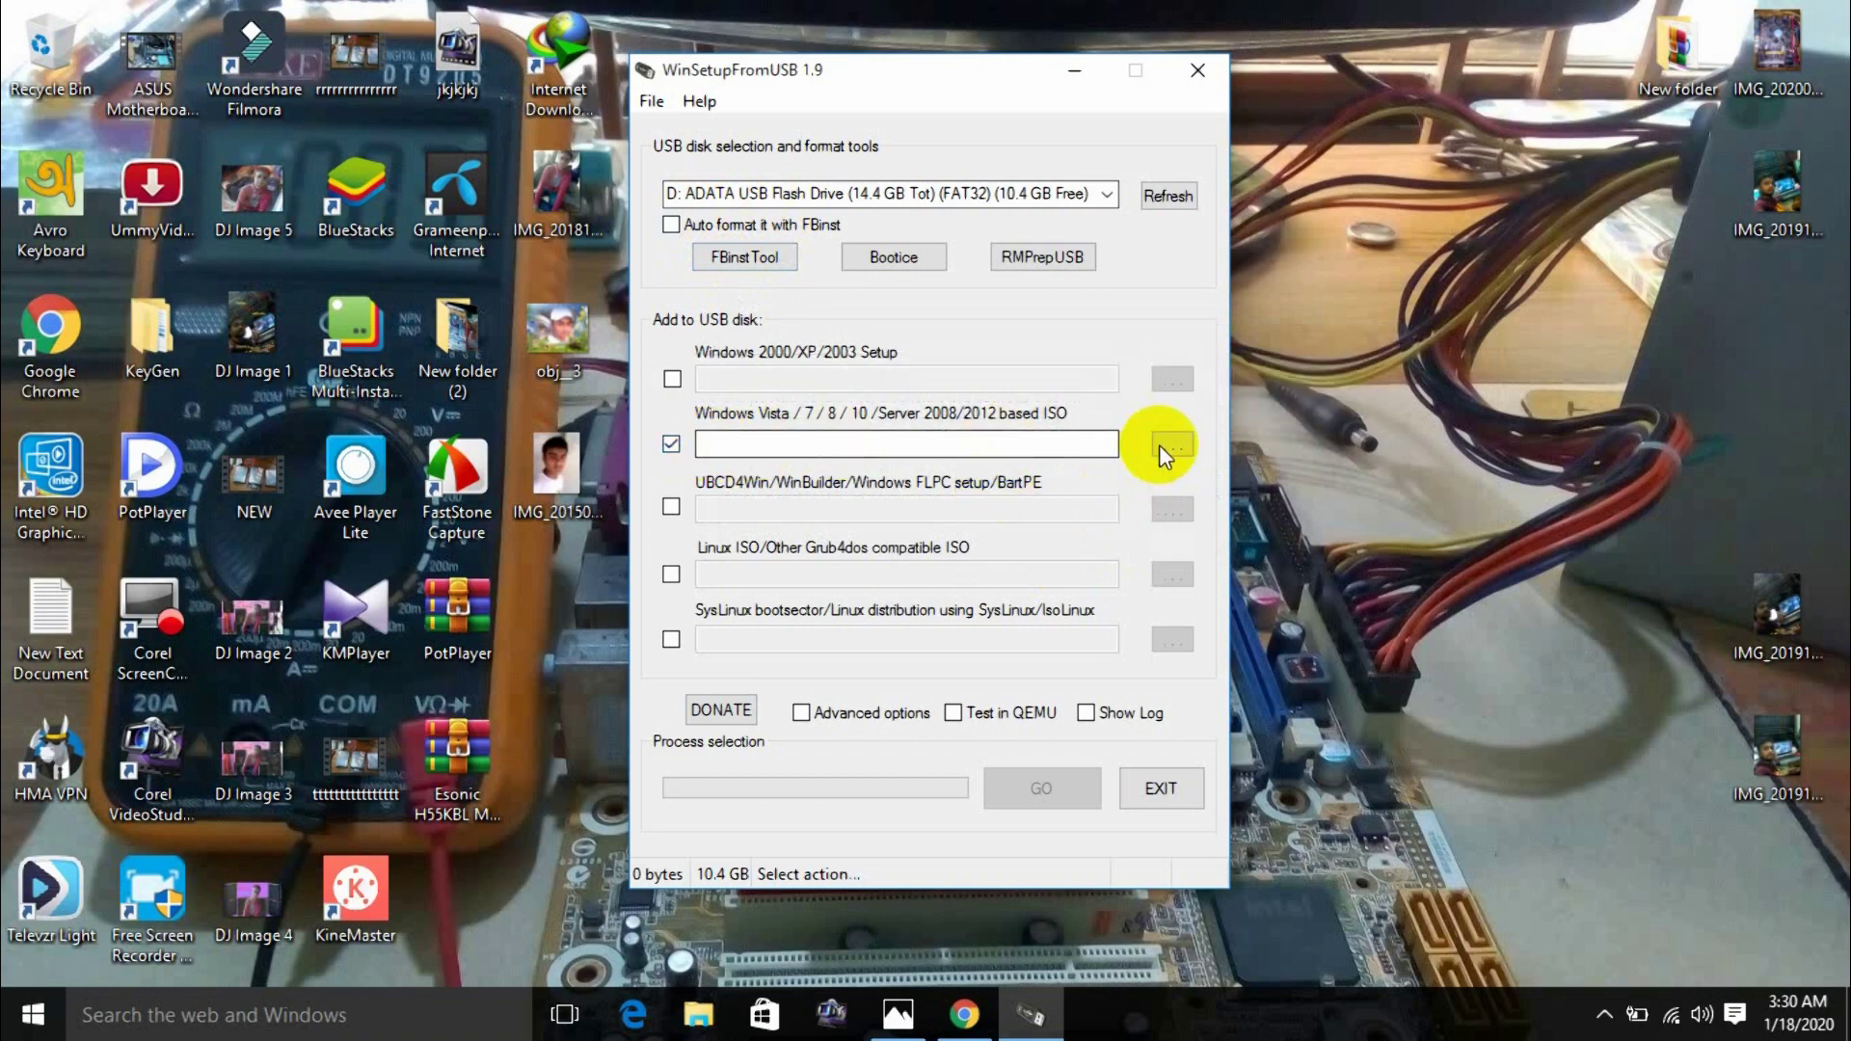
{"action": "left_click", "coordinate": [1165, 445]}
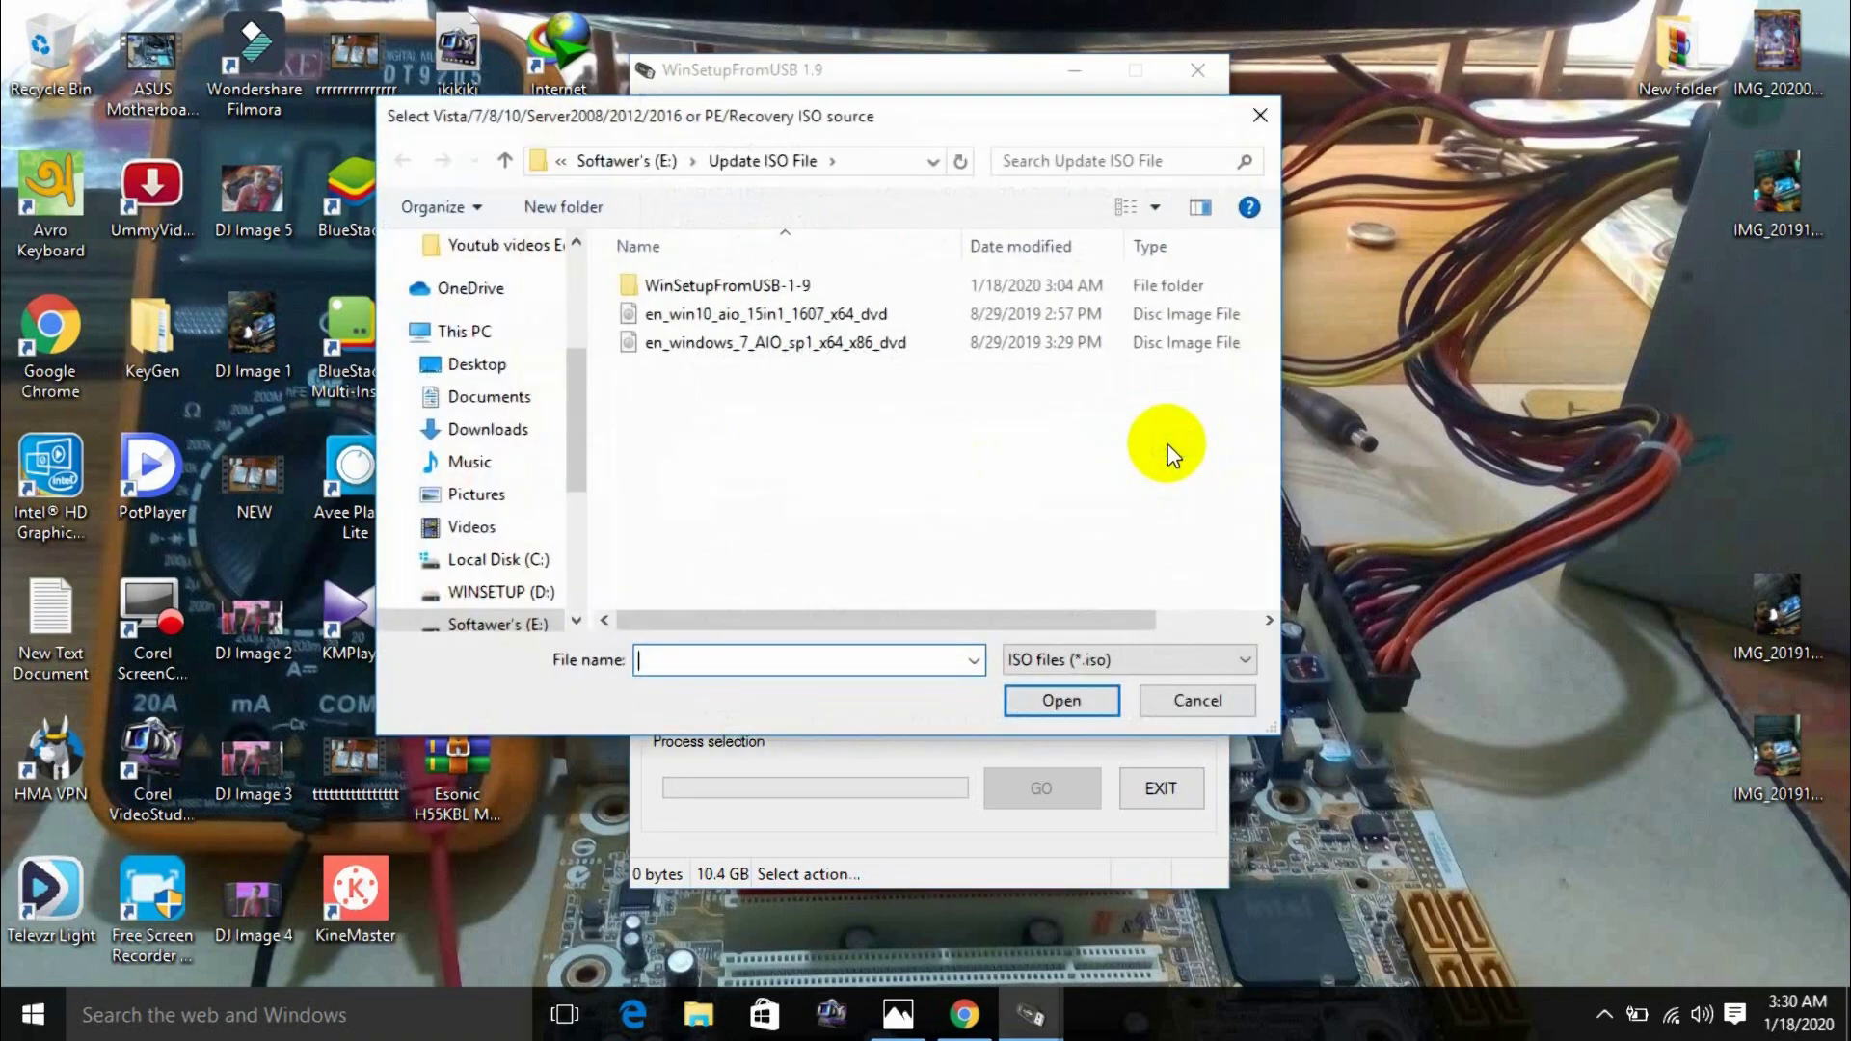
{"action": "left_click", "coordinate": [822, 315]}
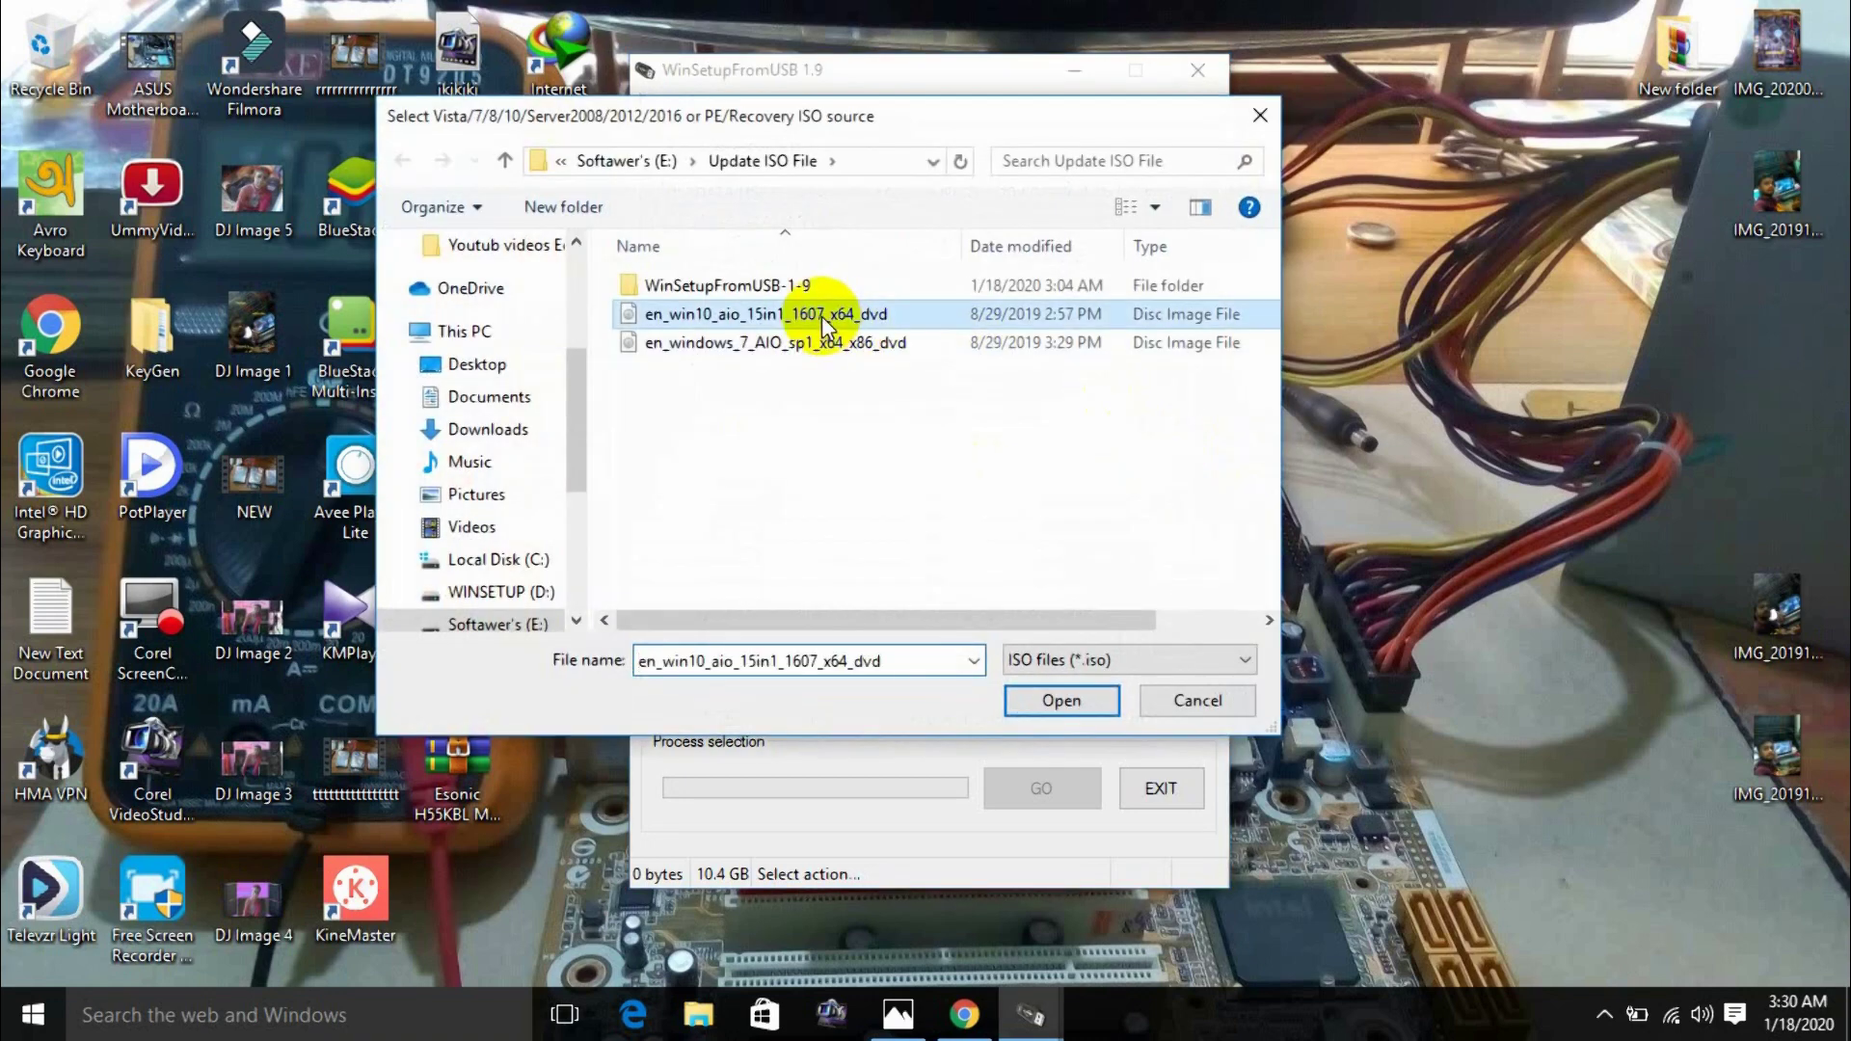
{"action": "left_click", "coordinate": [1061, 699]}
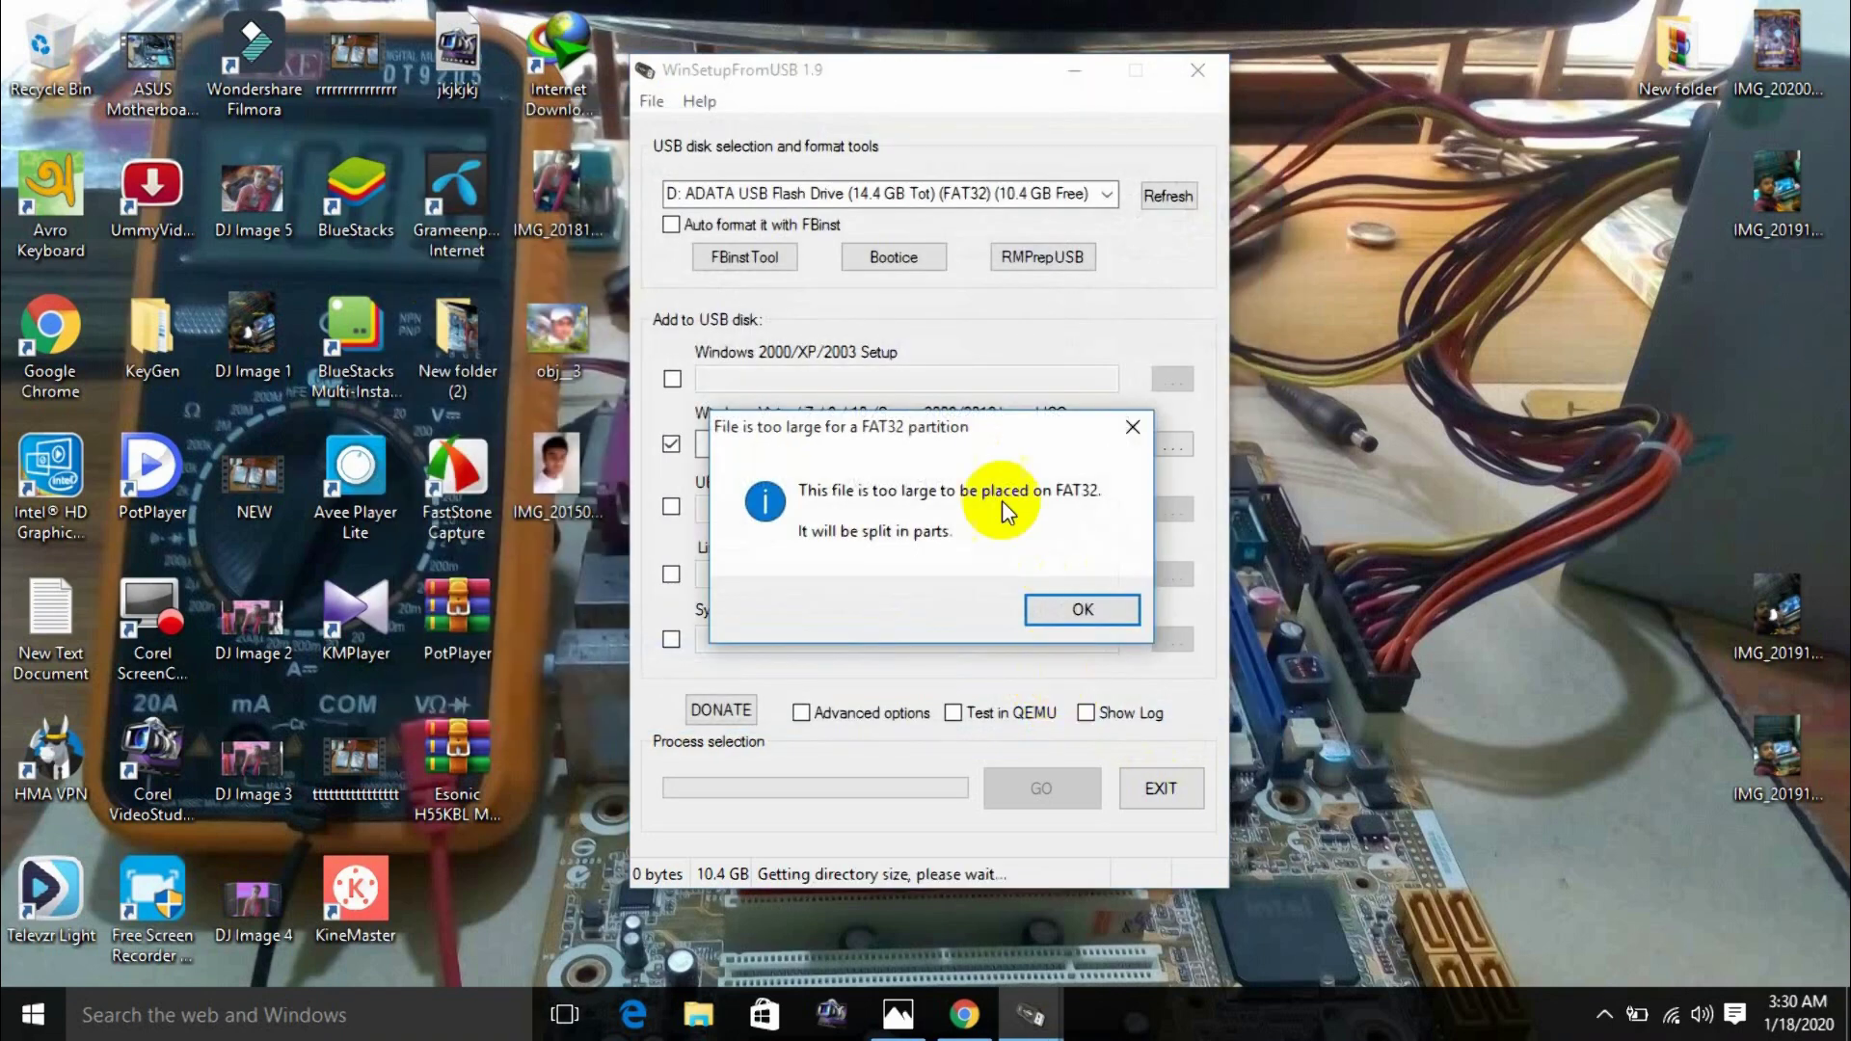
{"action": "left_click", "coordinate": [1083, 609]}
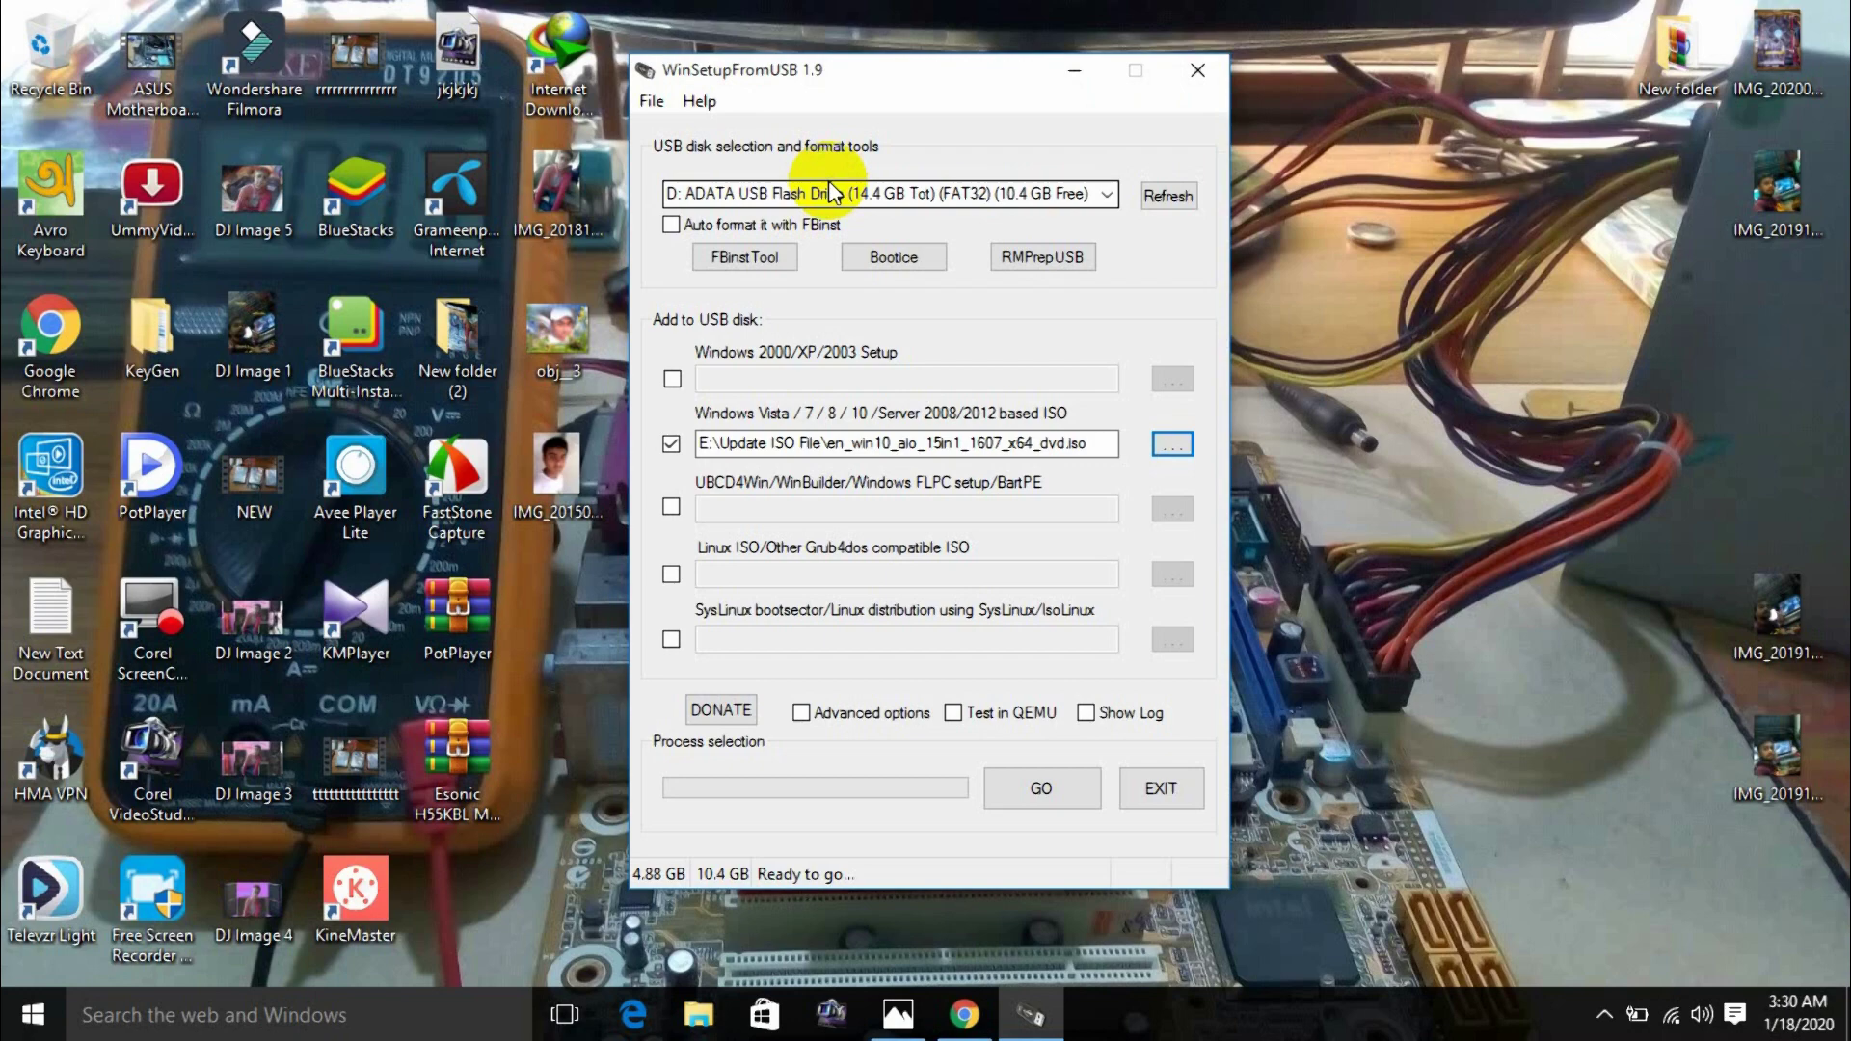
- Check the custom menu names setting for the Vista/7/8/Server source in the advanced options and close the options
{"action": "left_click", "coordinate": [818, 714]}
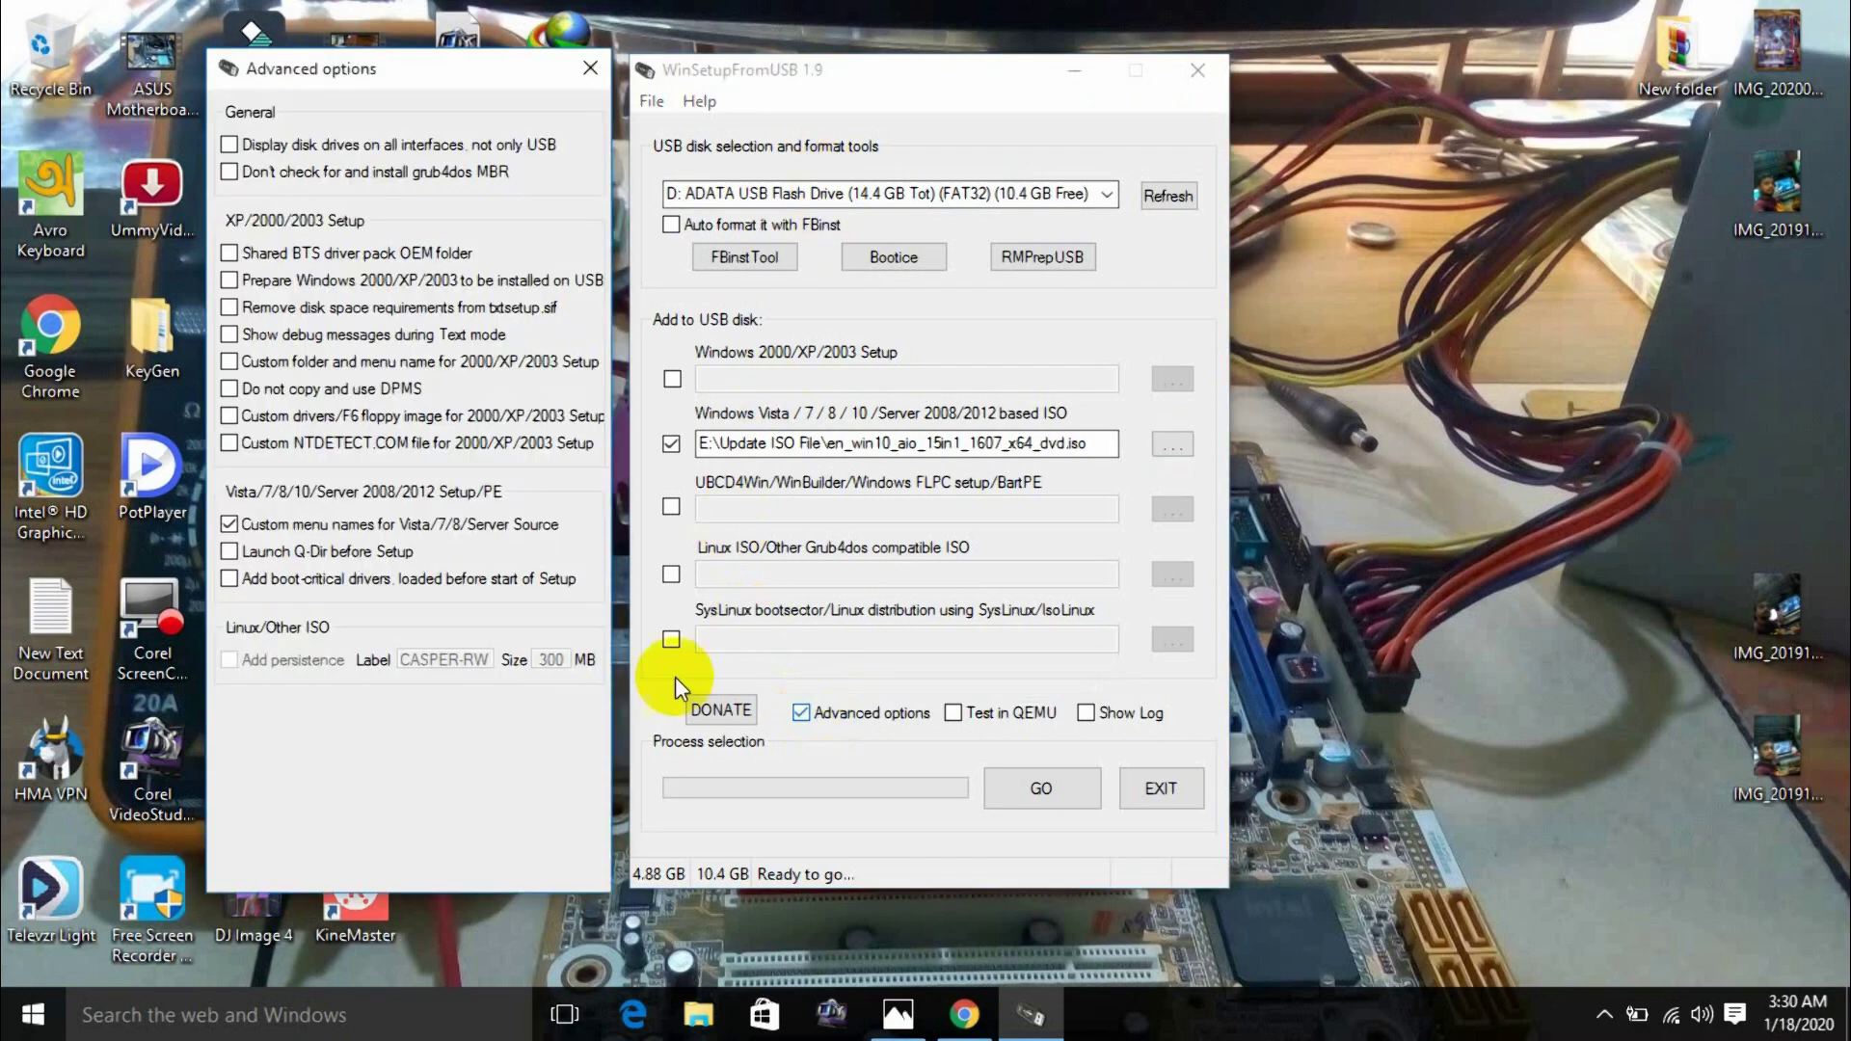
{"action": "left_click", "coordinate": [316, 526]}
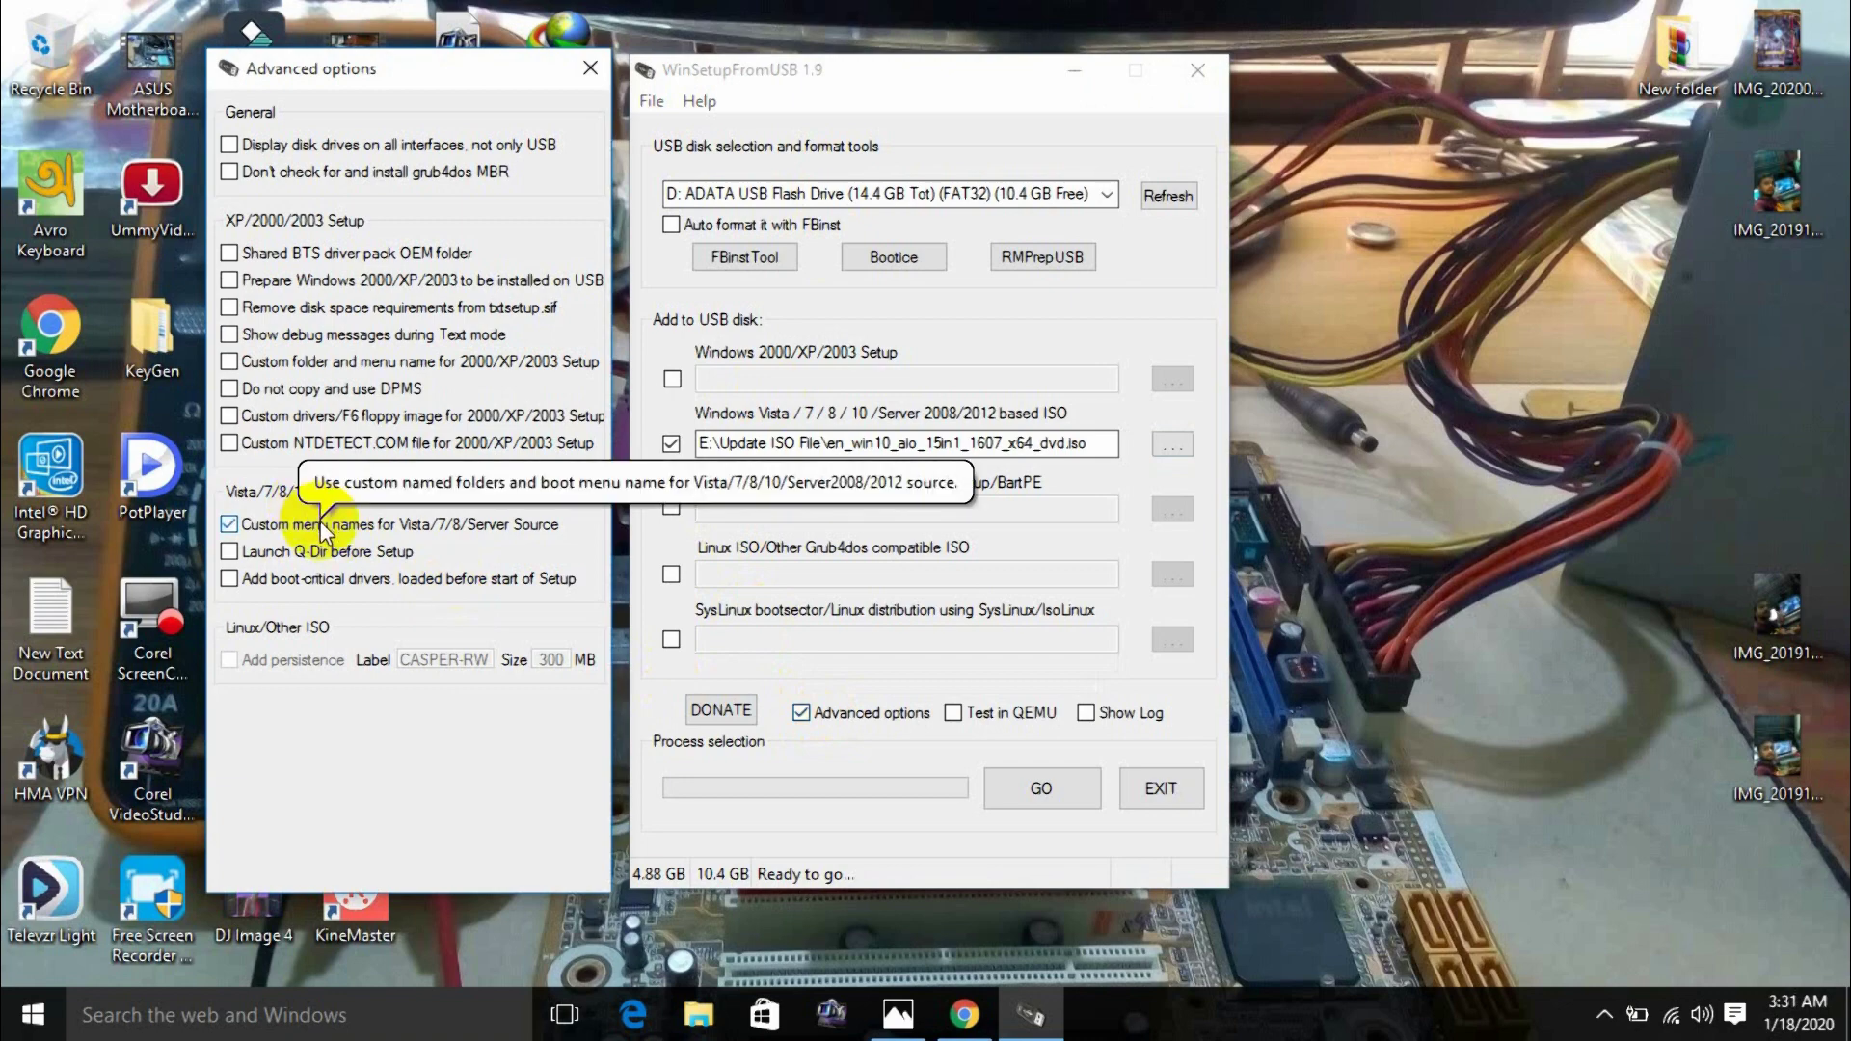
{"action": "left_click", "coordinate": [599, 81]}
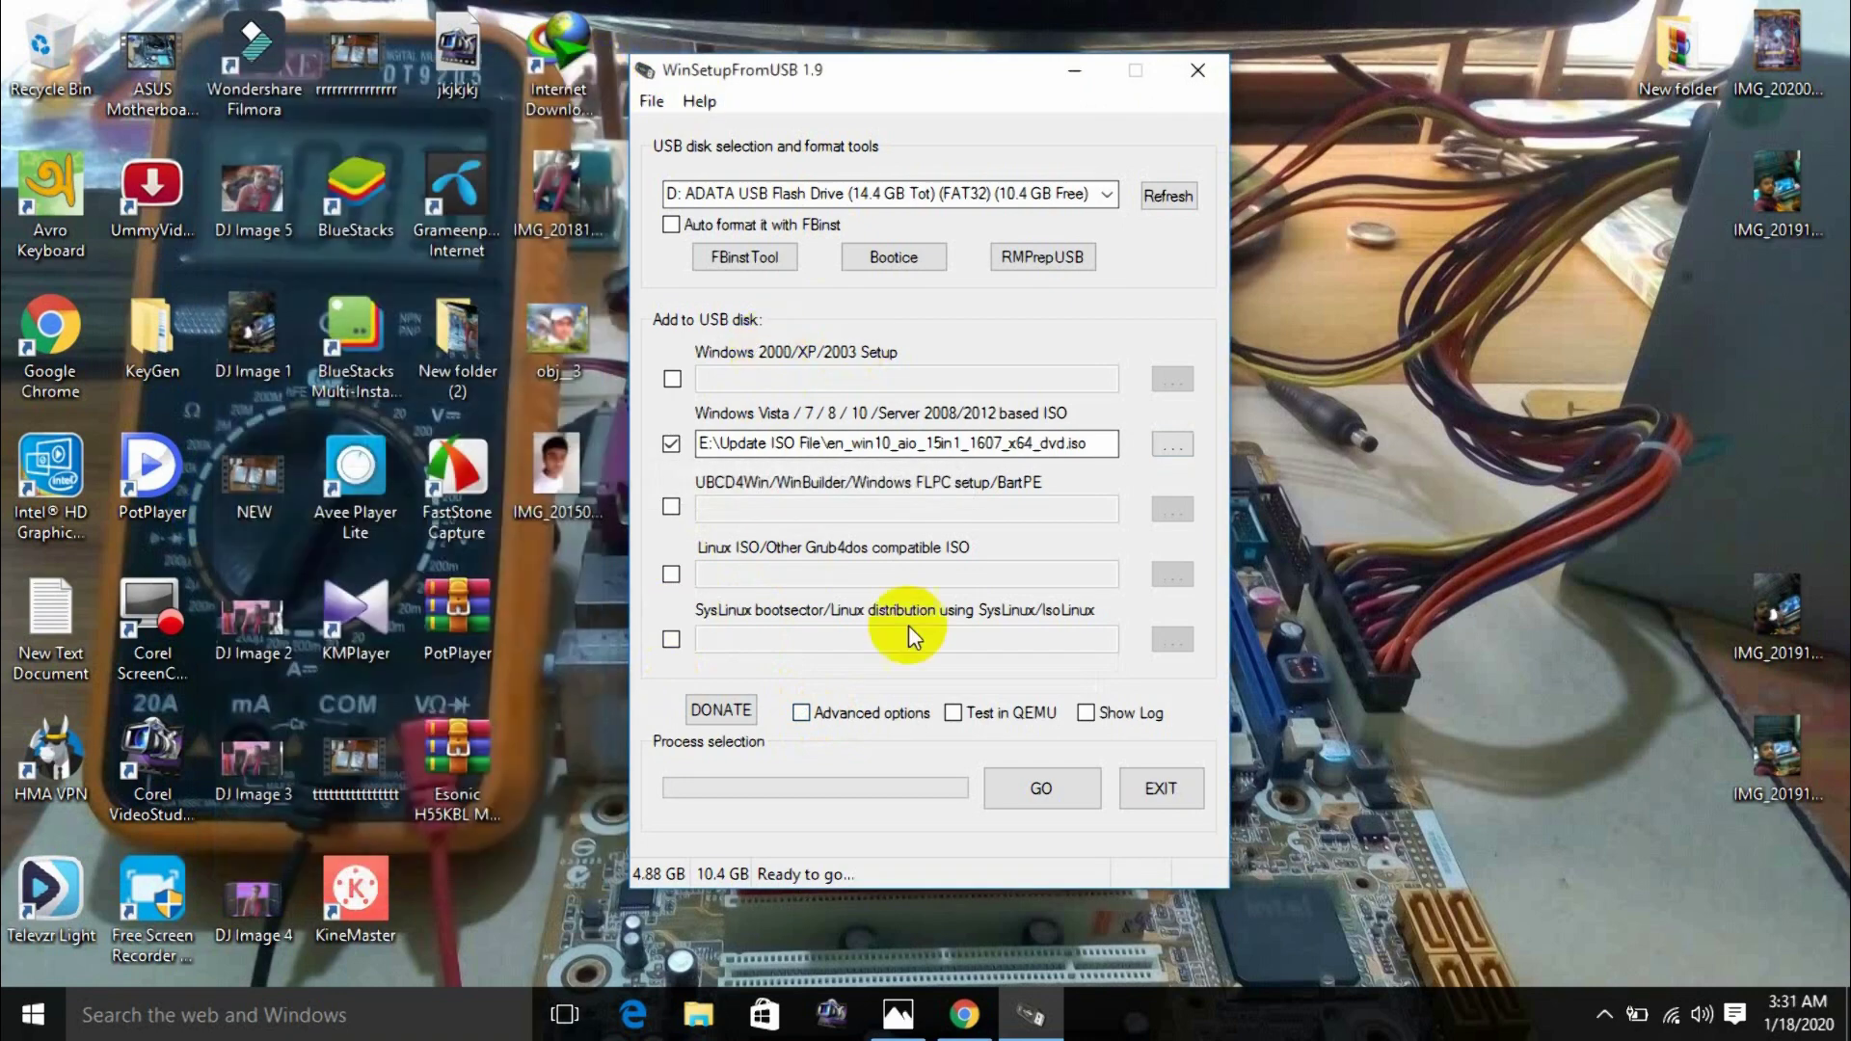
- Add the Windows 10 ISO to the USB drive with setup folder WIN10 and boot menu entry Windows-10, dismissing the completion message
{"action": "left_click", "coordinate": [1043, 789]}
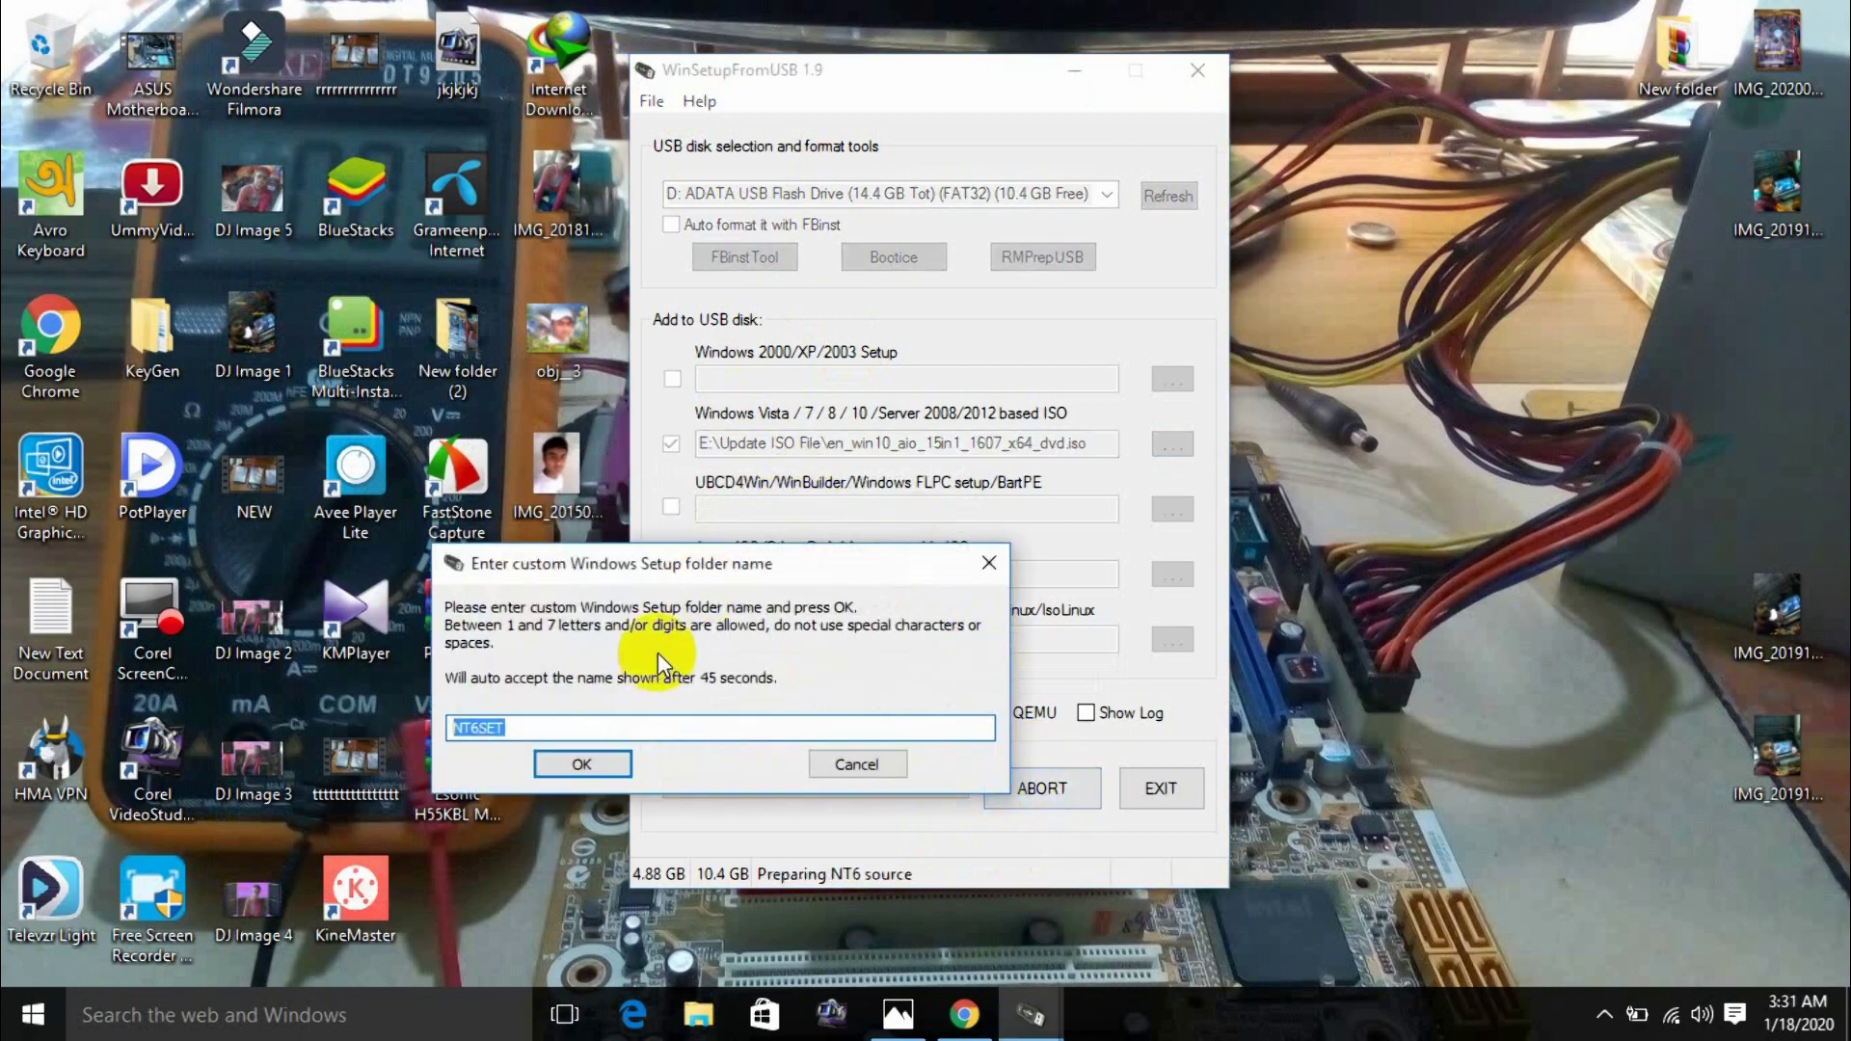
{"action": "type", "text": "WIN10"}
{"action": "key", "text": "Return"}
{"action": "type", "text": "Win"}
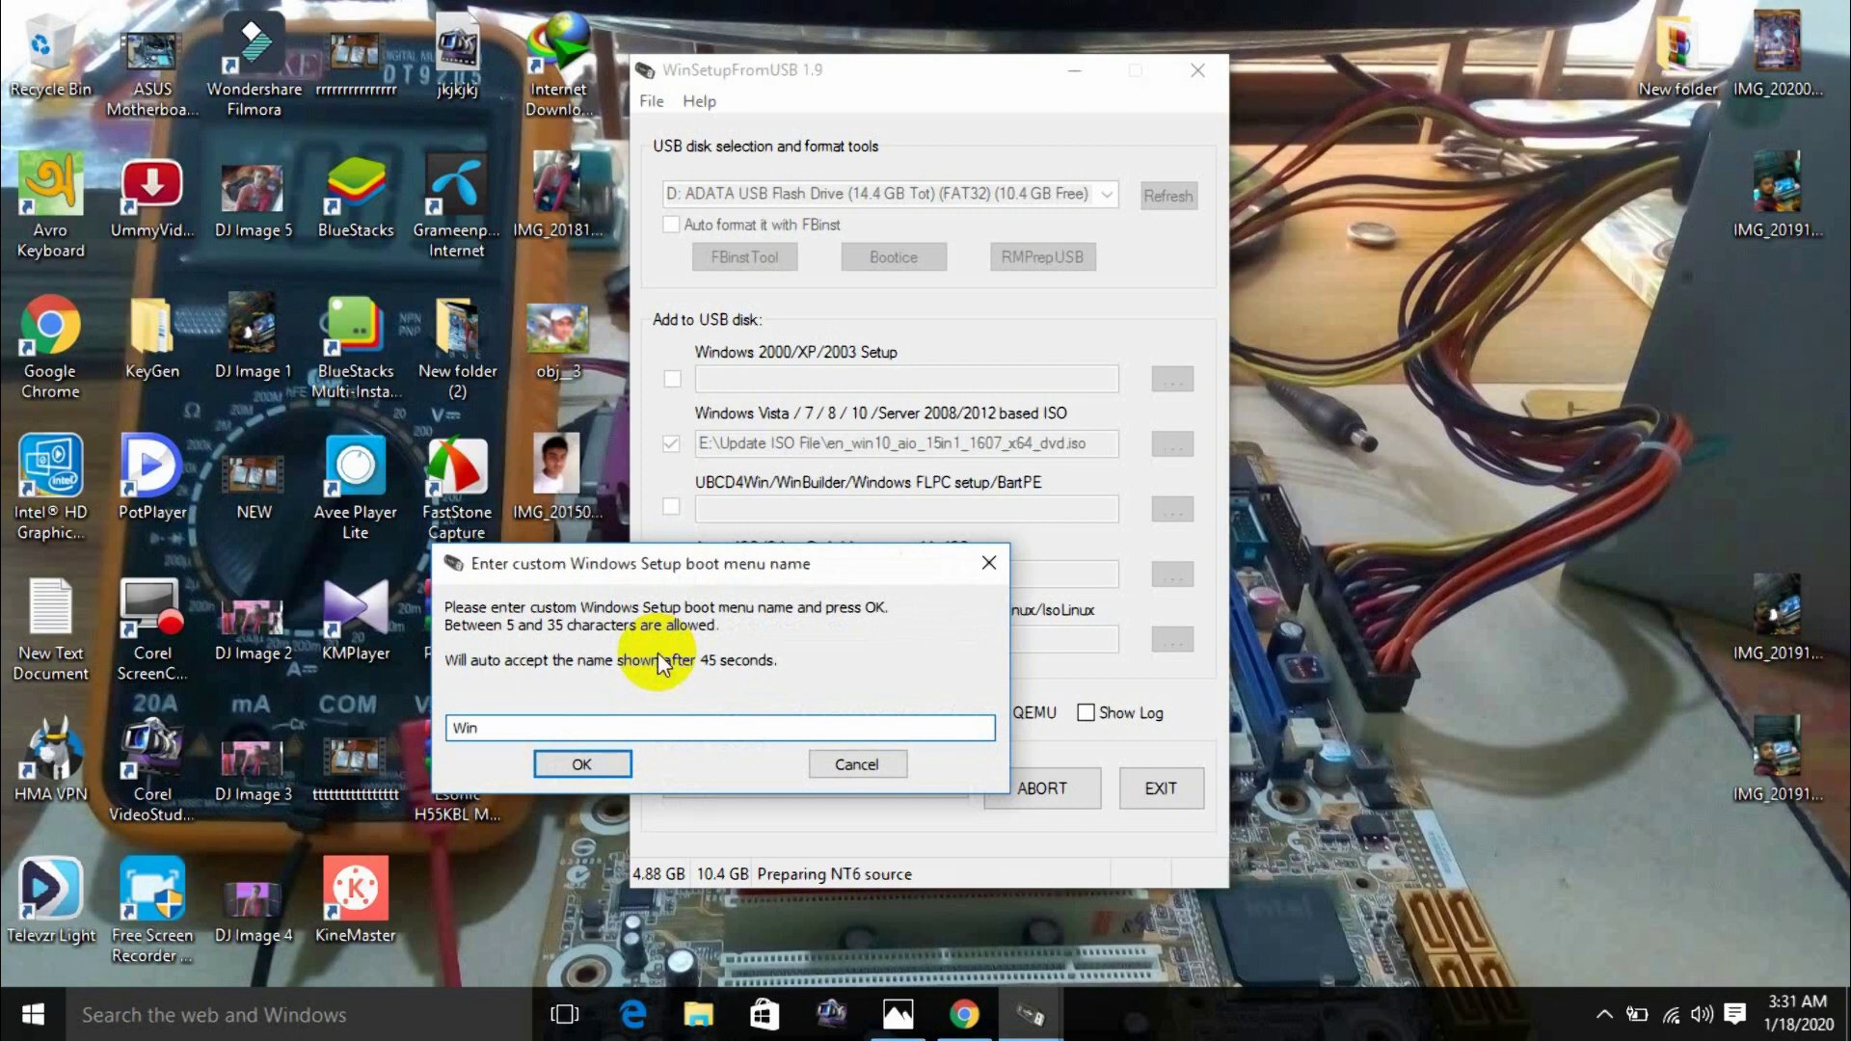
{"action": "type", "text": "dows-10"}
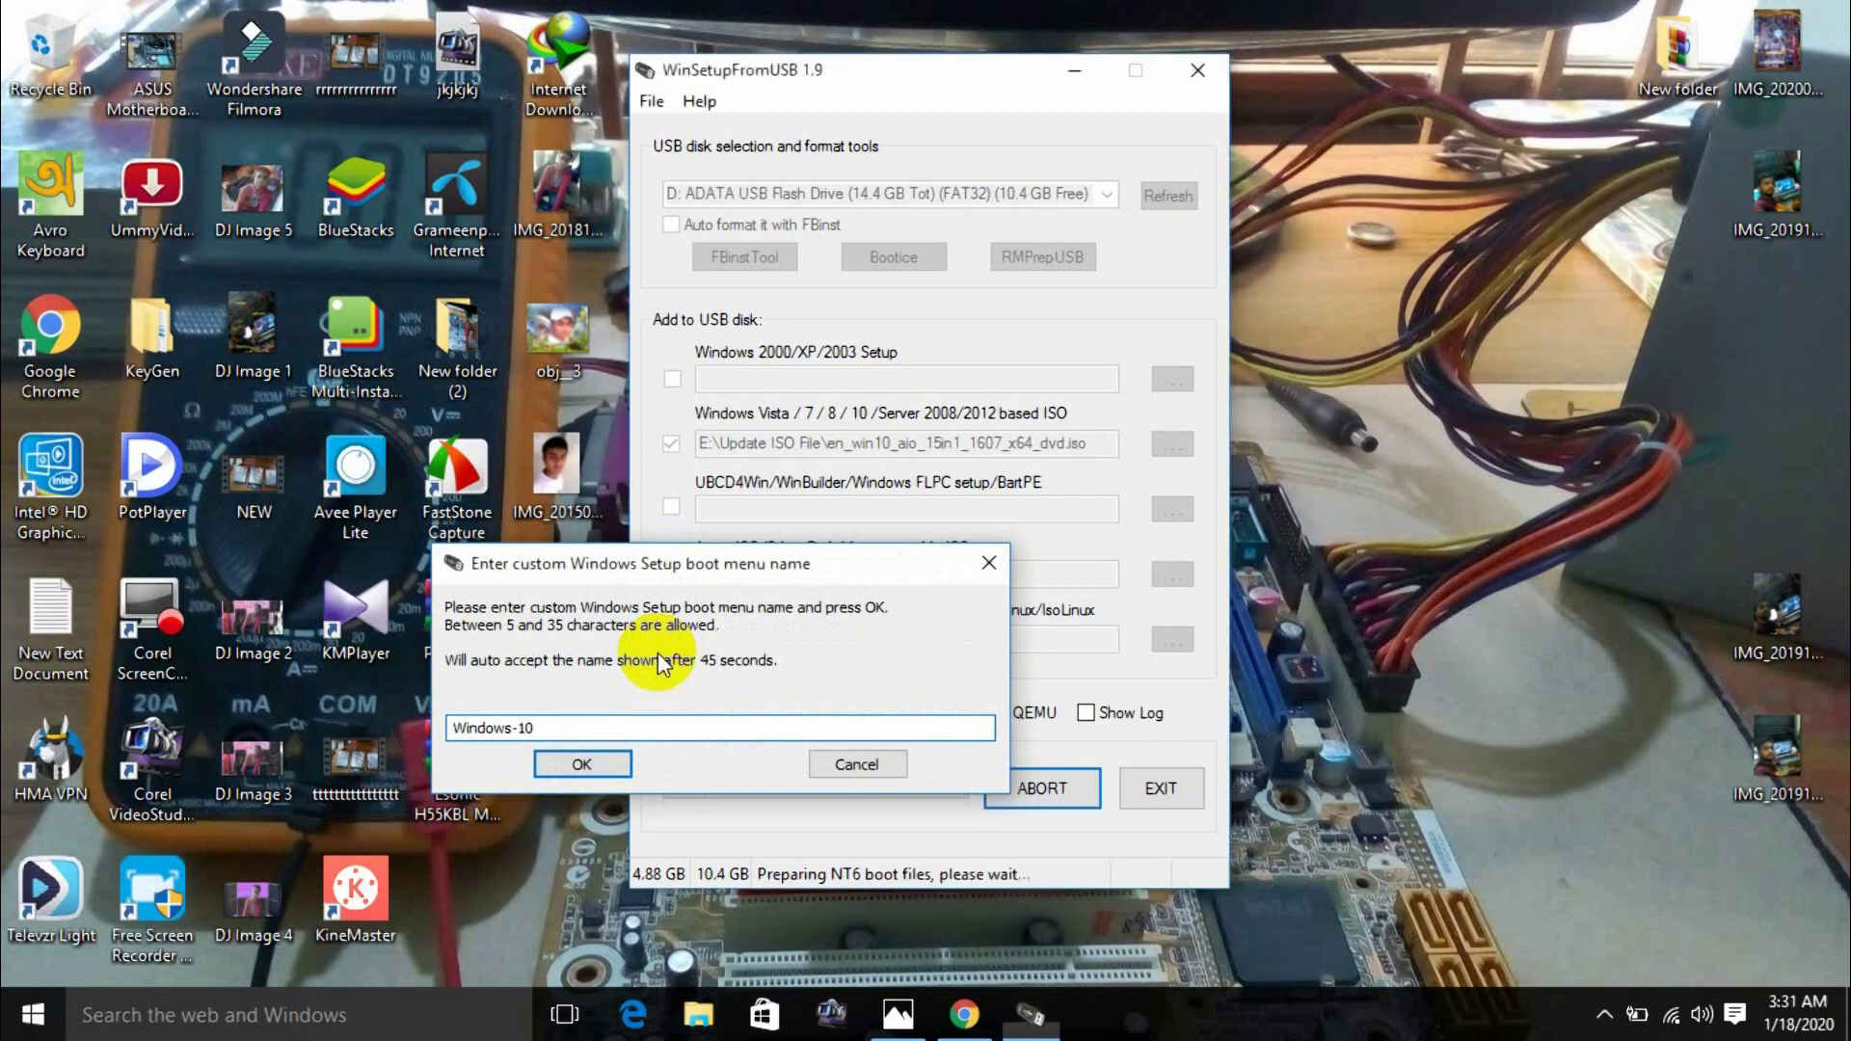
{"action": "key", "text": "Return"}
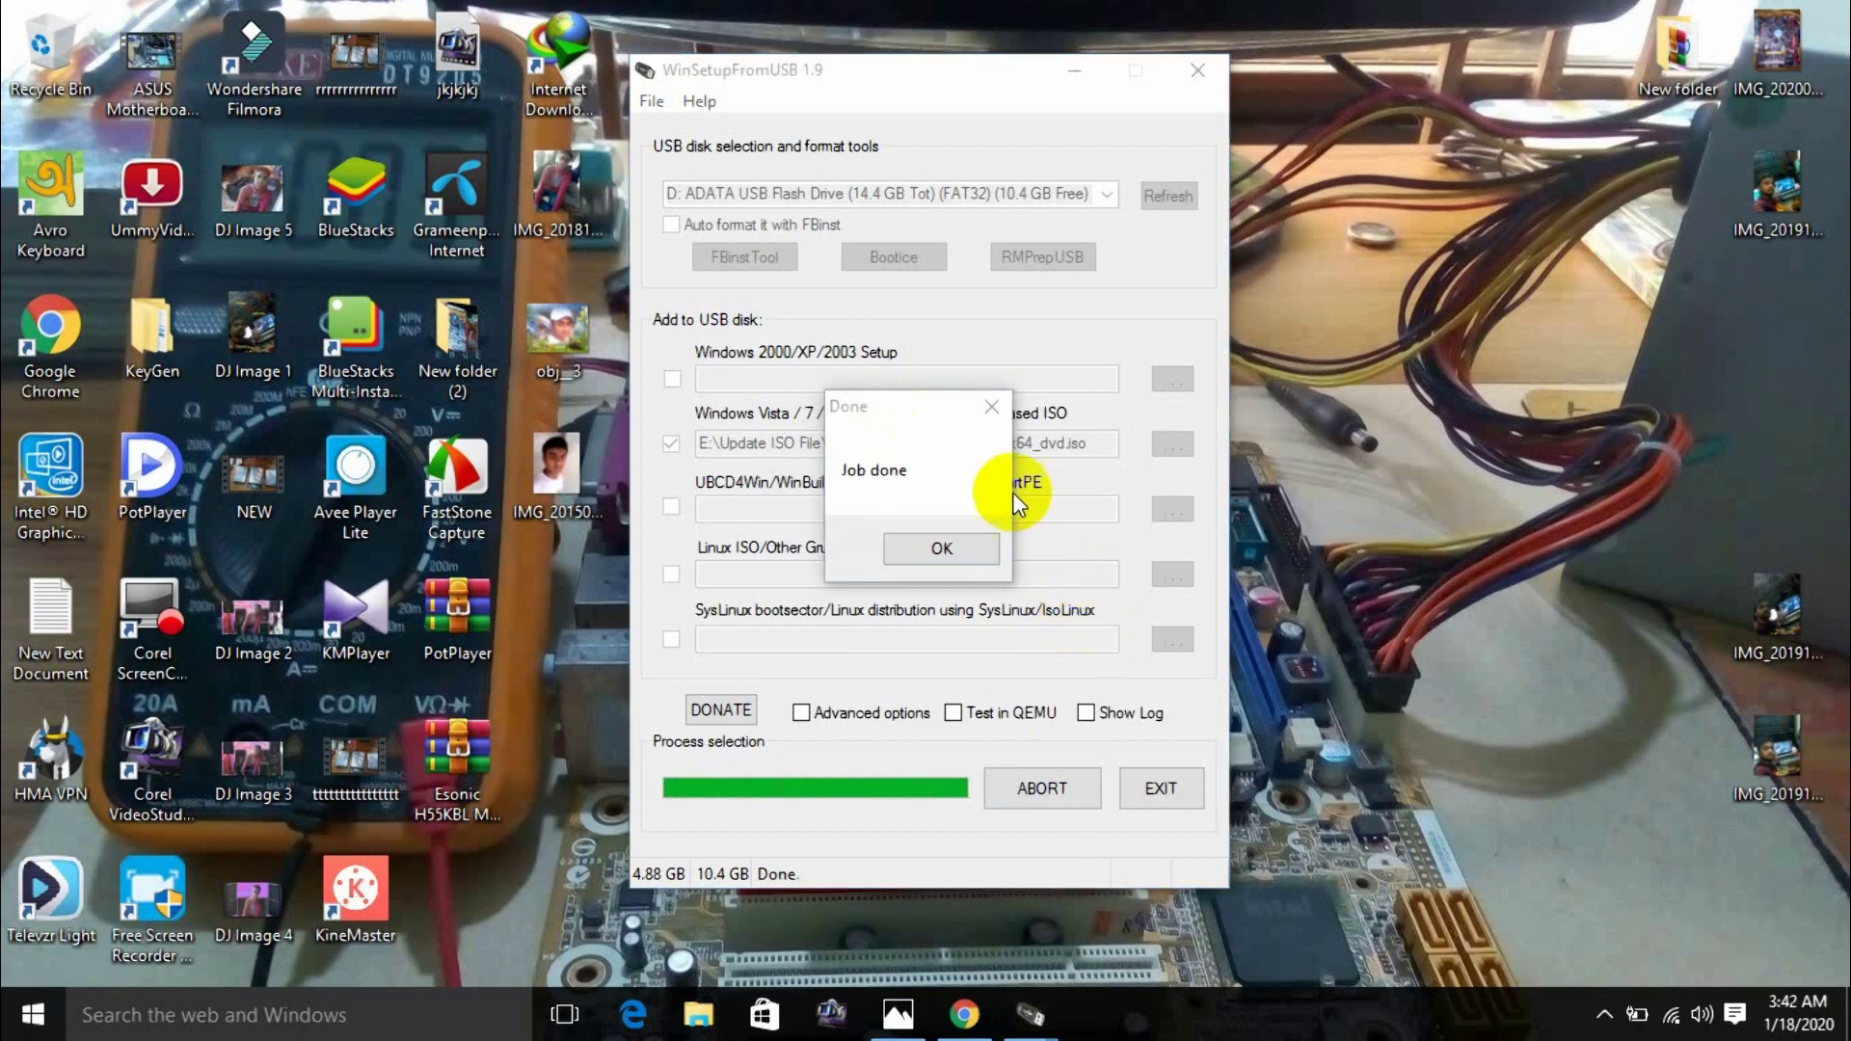
{"action": "left_click", "coordinate": [904, 414]}
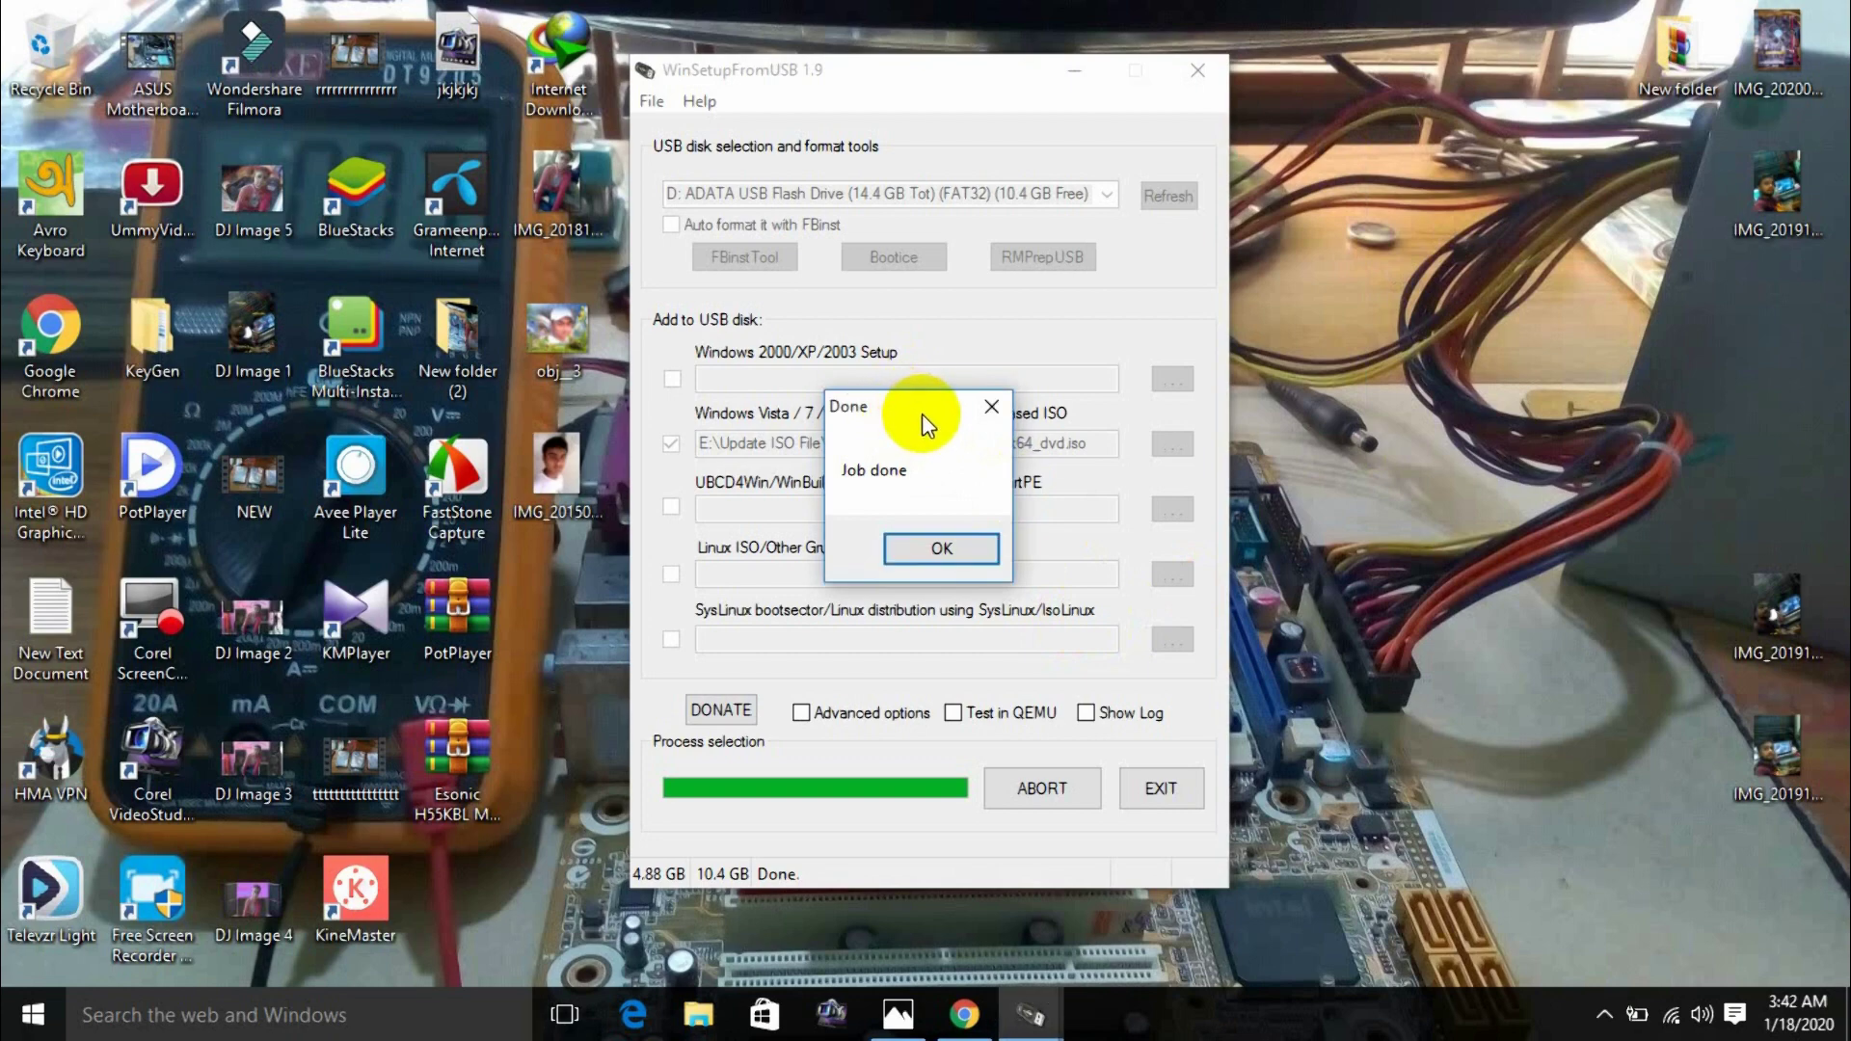
{"action": "left_click", "coordinate": [940, 548]}
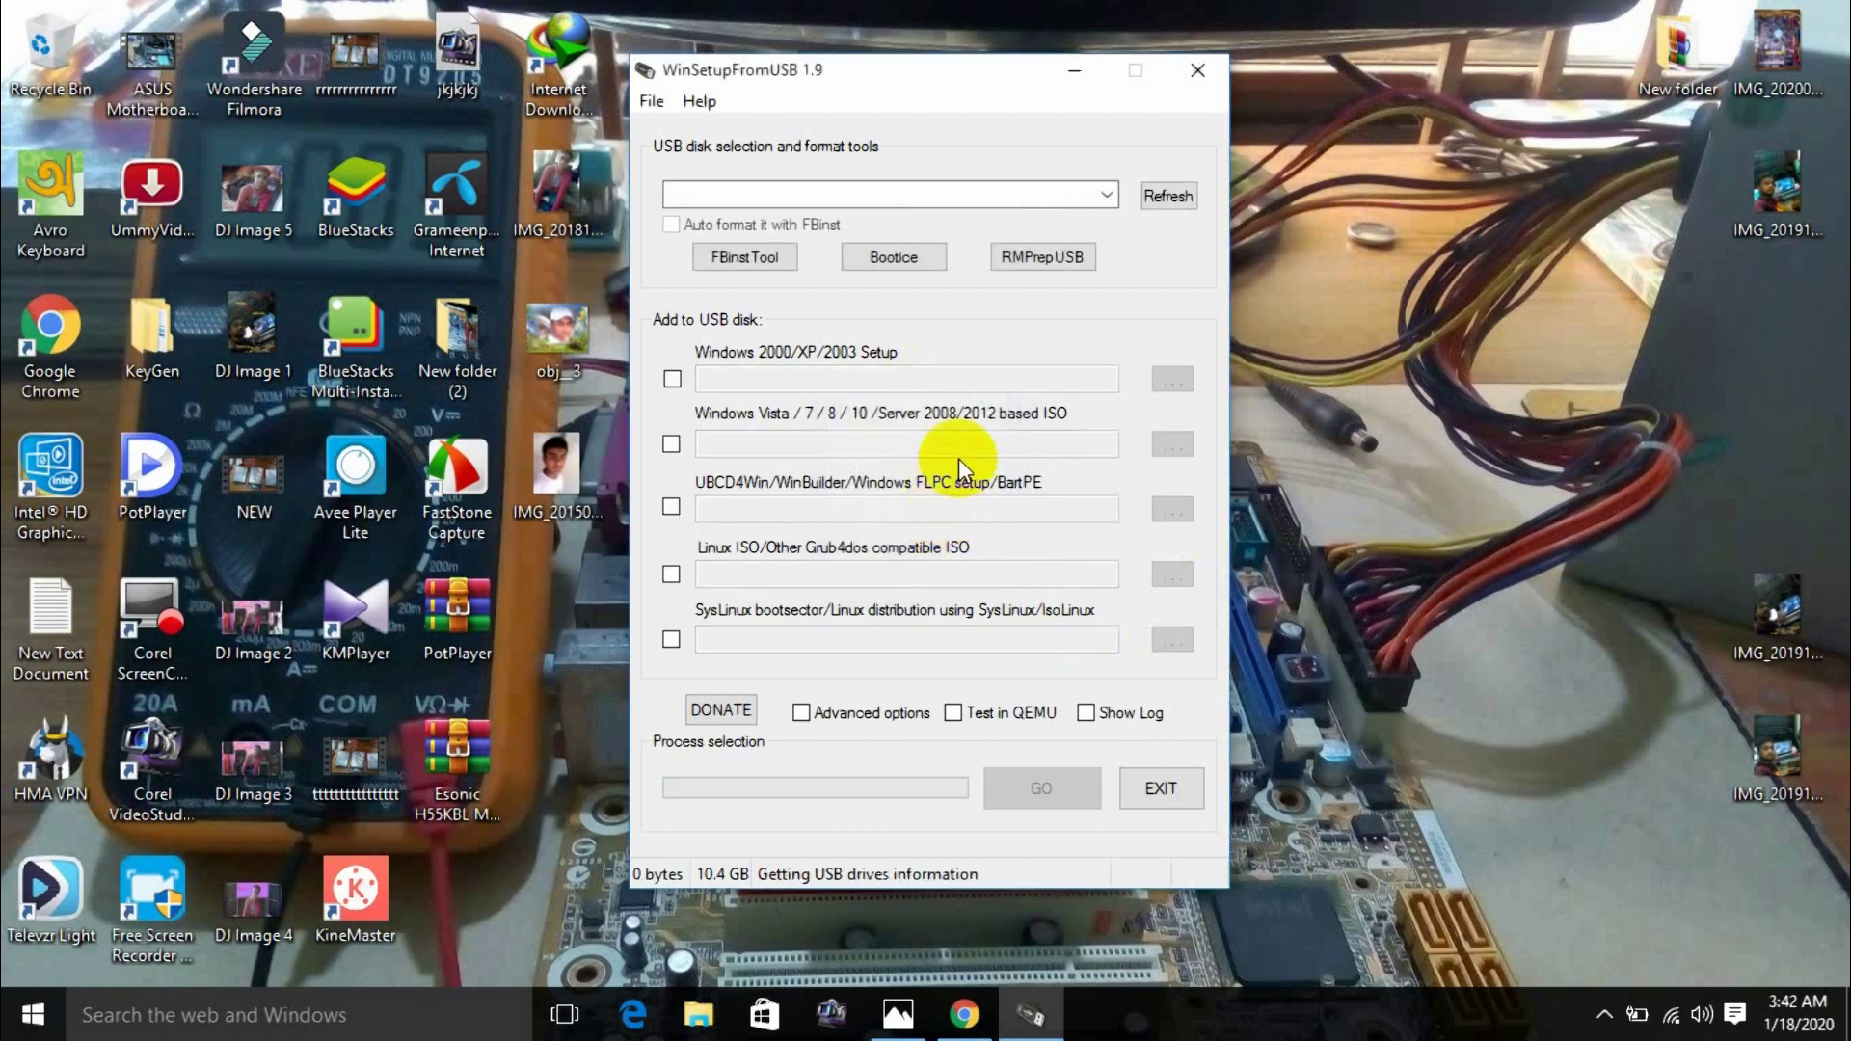
{"action": "left_click", "coordinate": [673, 378]}
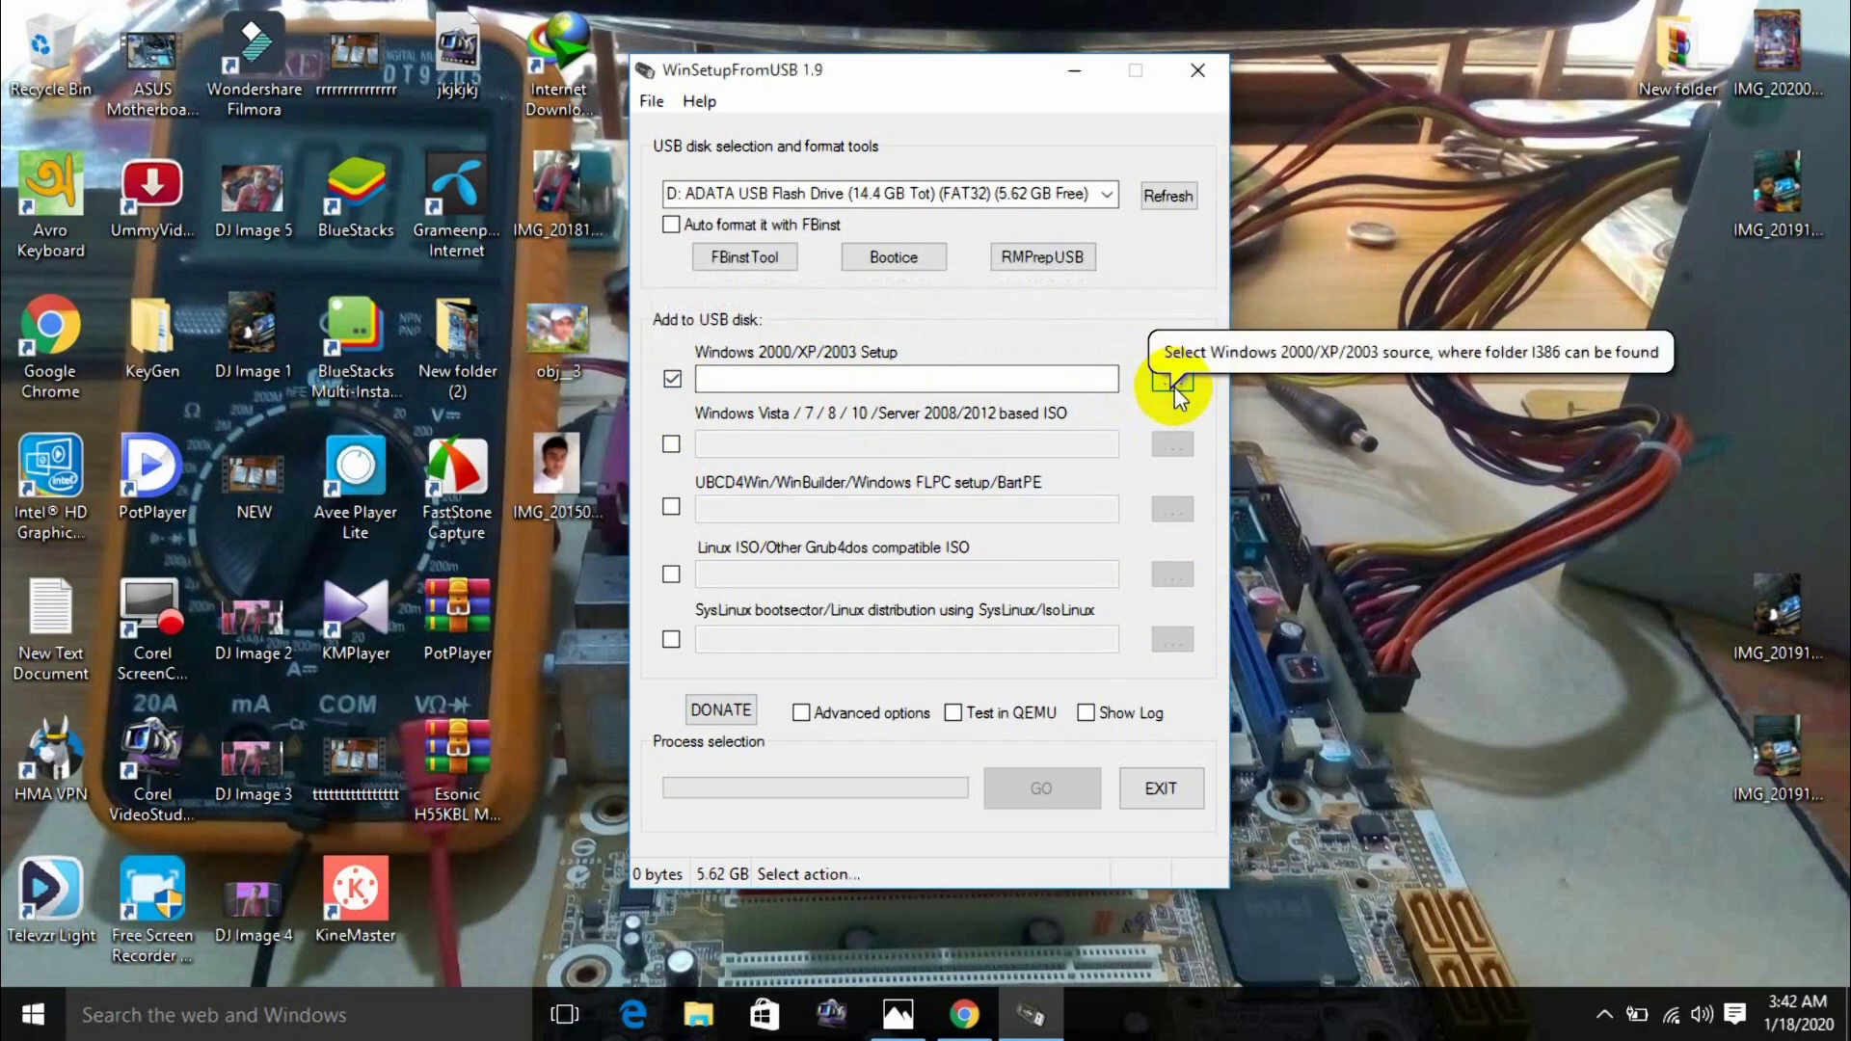
{"action": "left_click", "coordinate": [672, 377]}
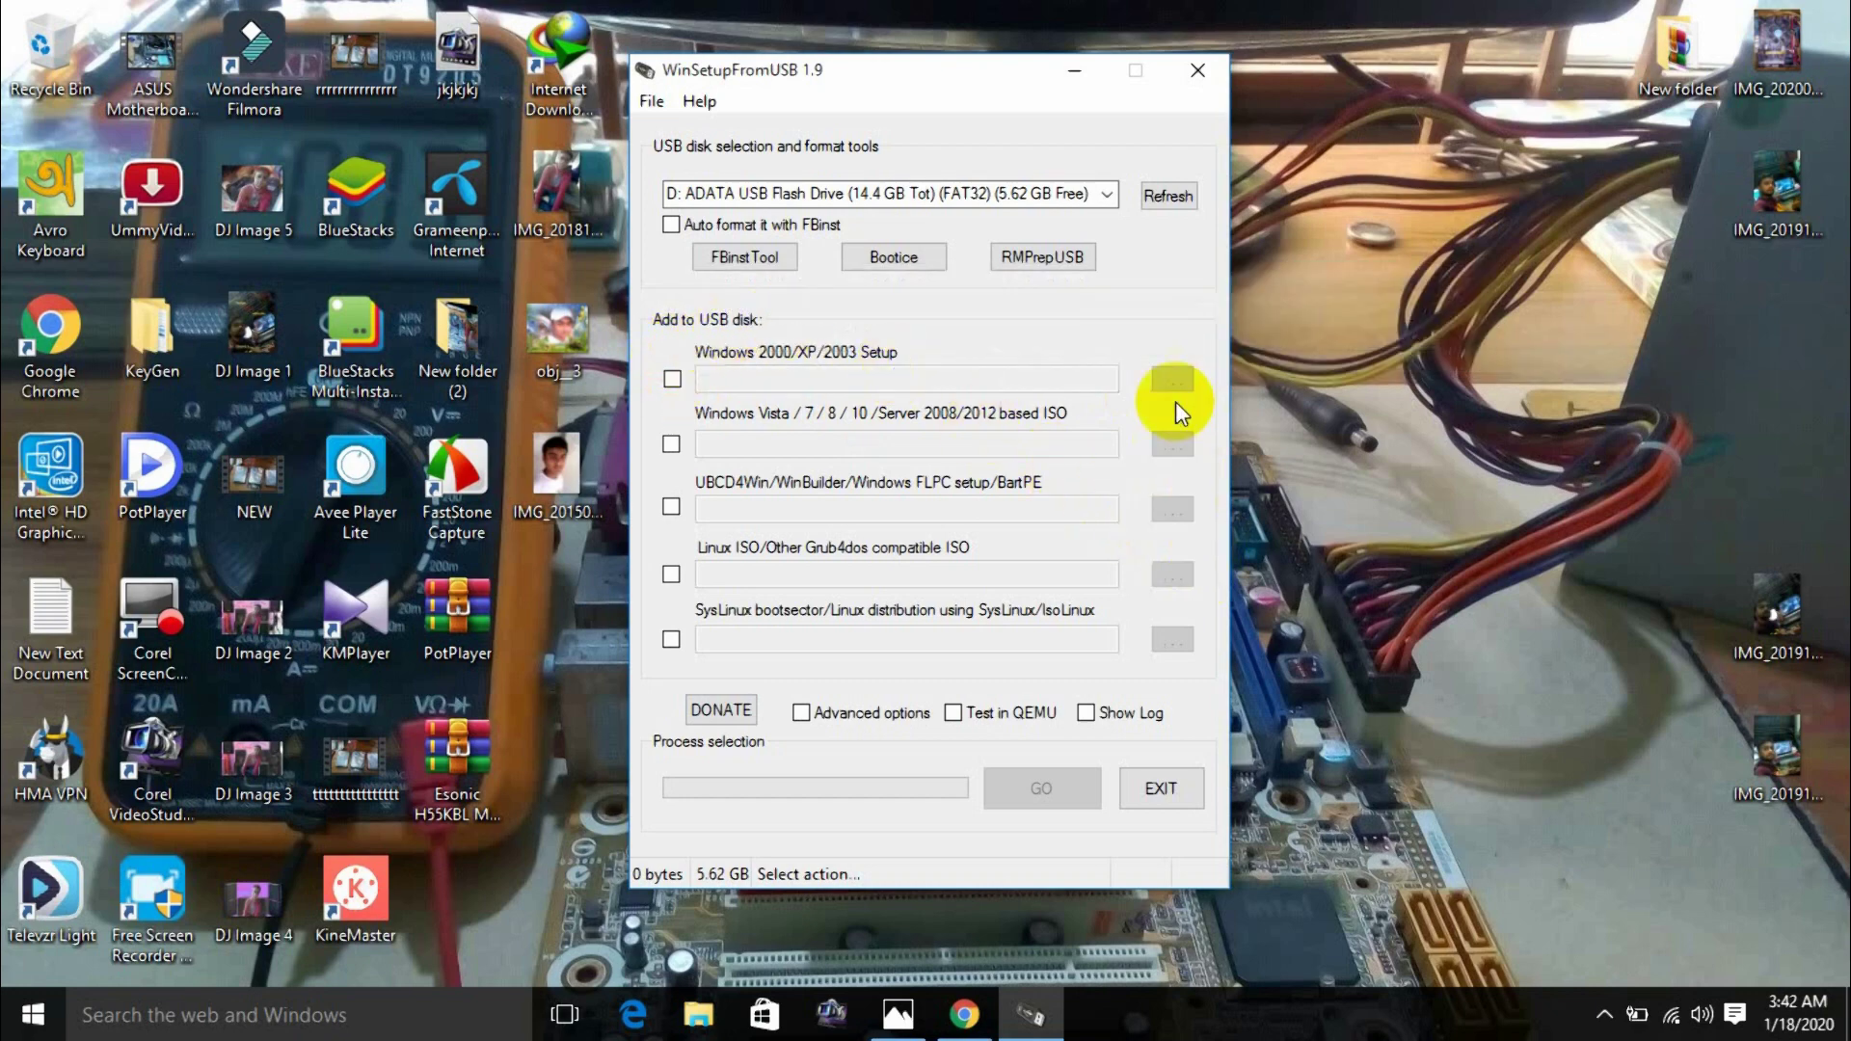
{"action": "left_click_drag", "start_coordinate": [951, 79], "coordinate": [941, 70]}
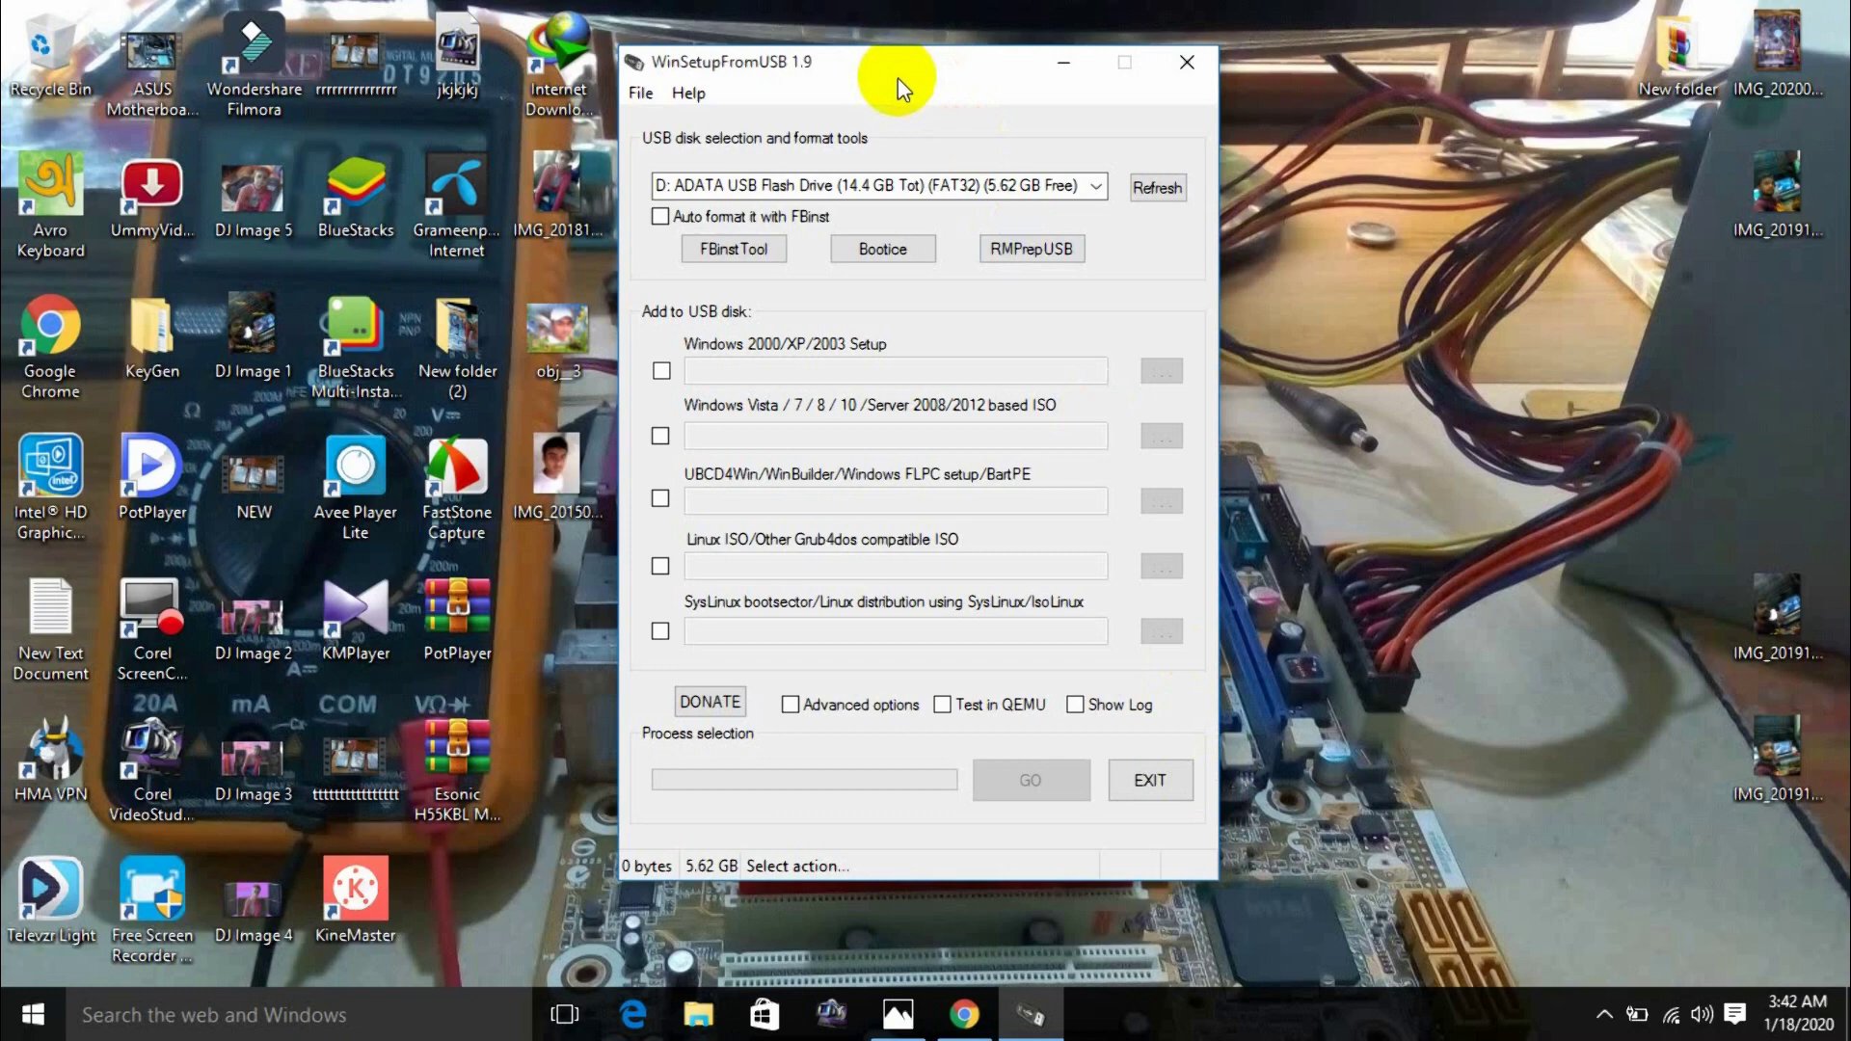
{"action": "right_click", "coordinate": [1342, 180]}
{"action": "left_click", "coordinate": [1412, 253]}
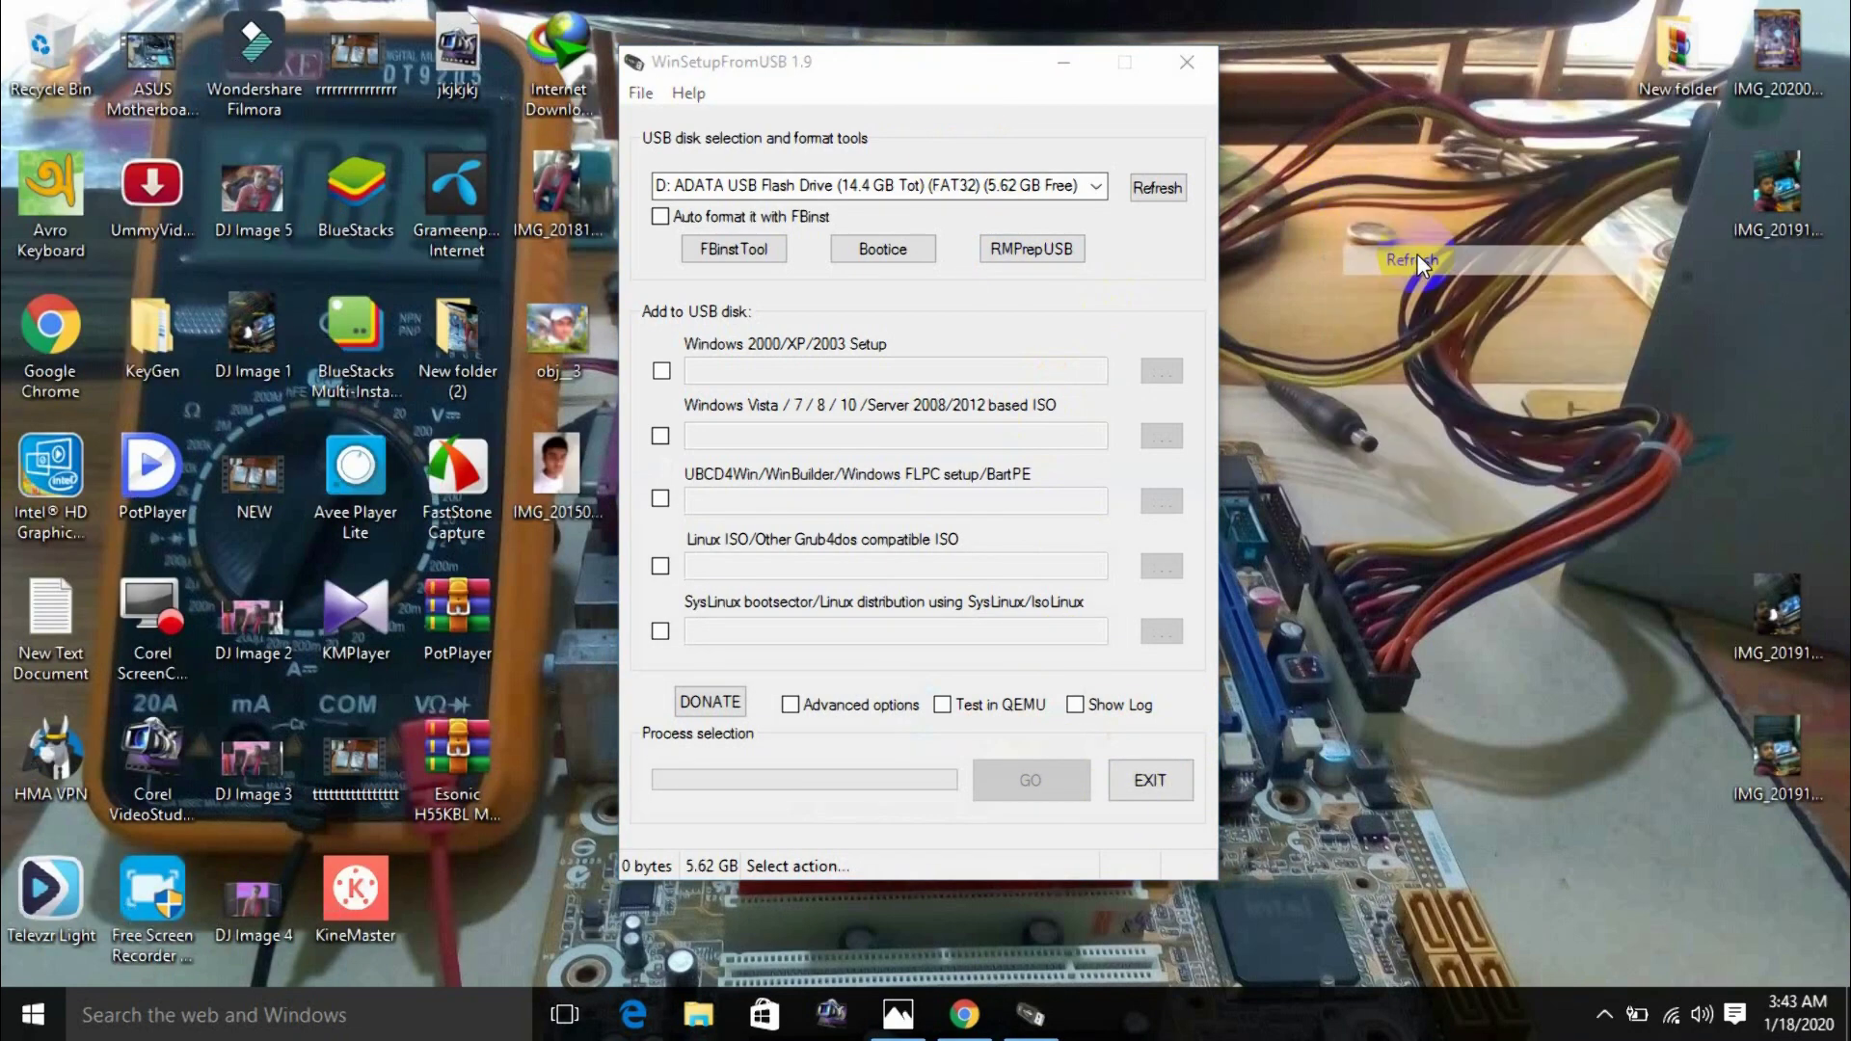
- Switch to Chrome, look through the YouTube channel's home page and playlists, and close the browser
{"action": "left_click", "coordinate": [980, 997]}
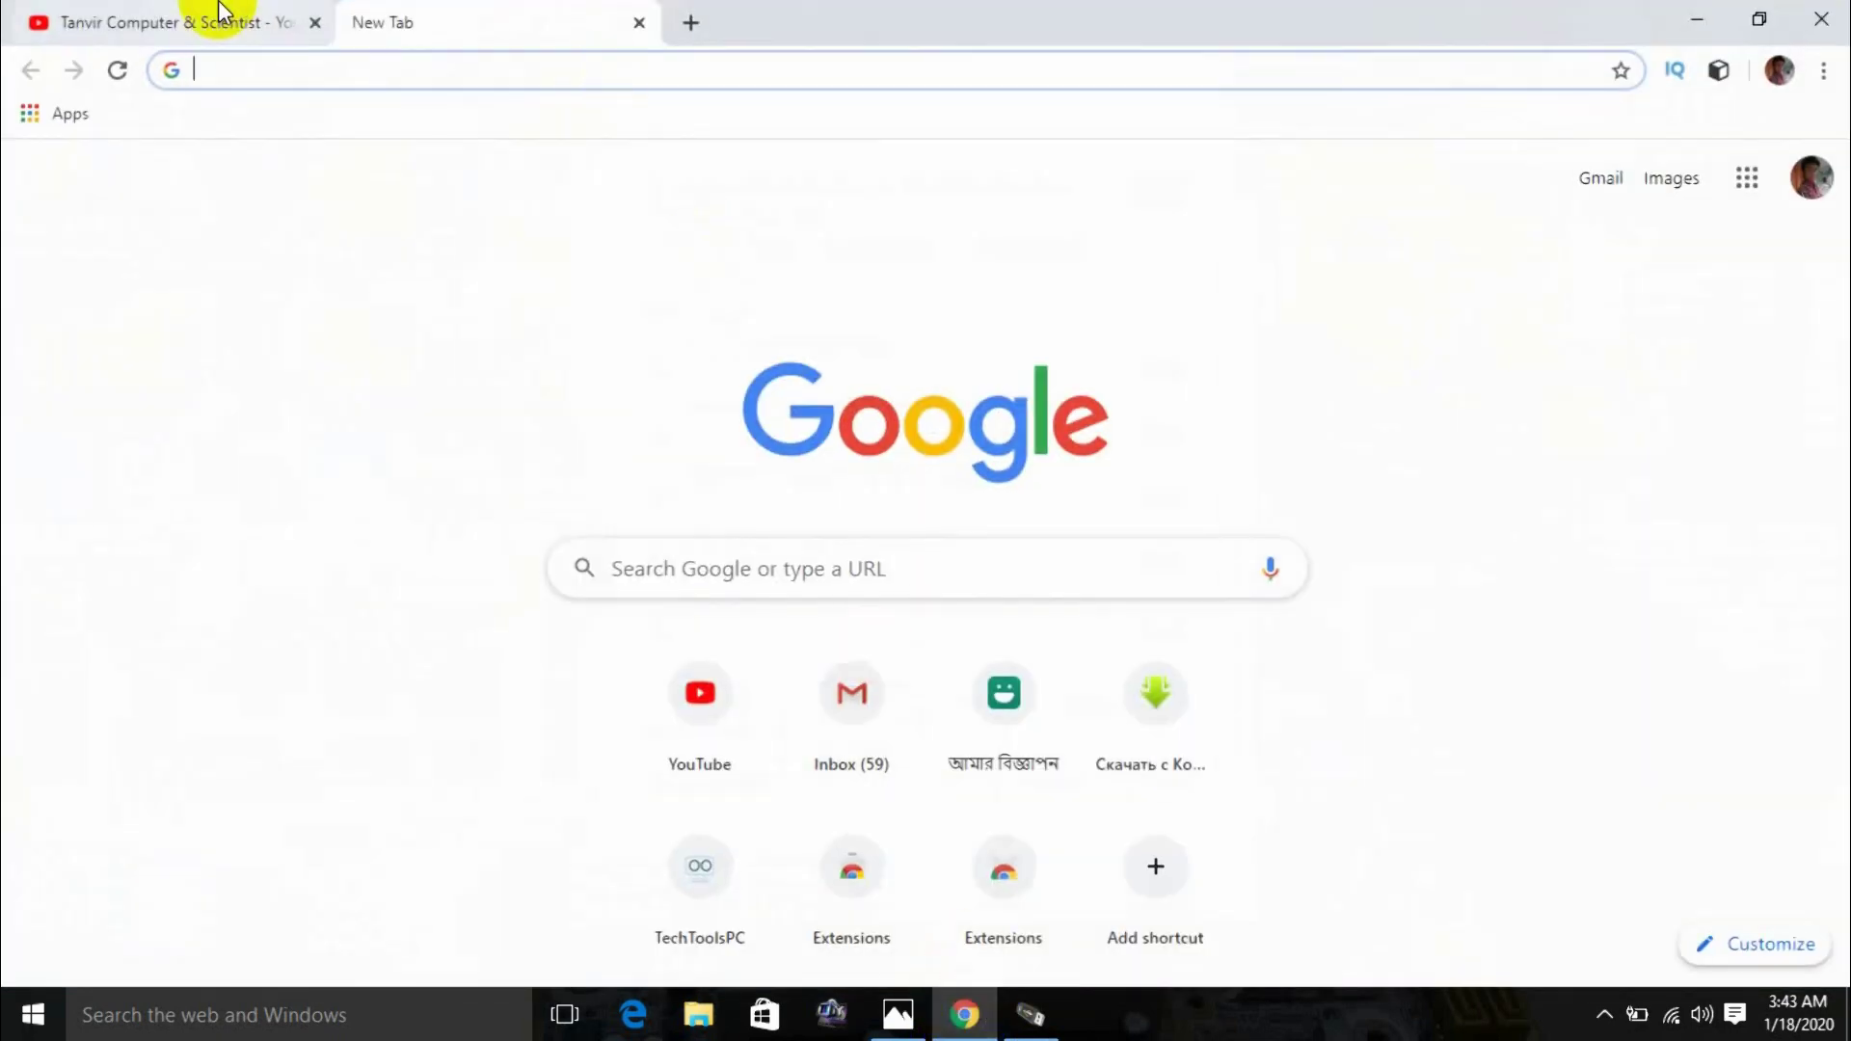
{"action": "left_click", "coordinate": [223, 13]}
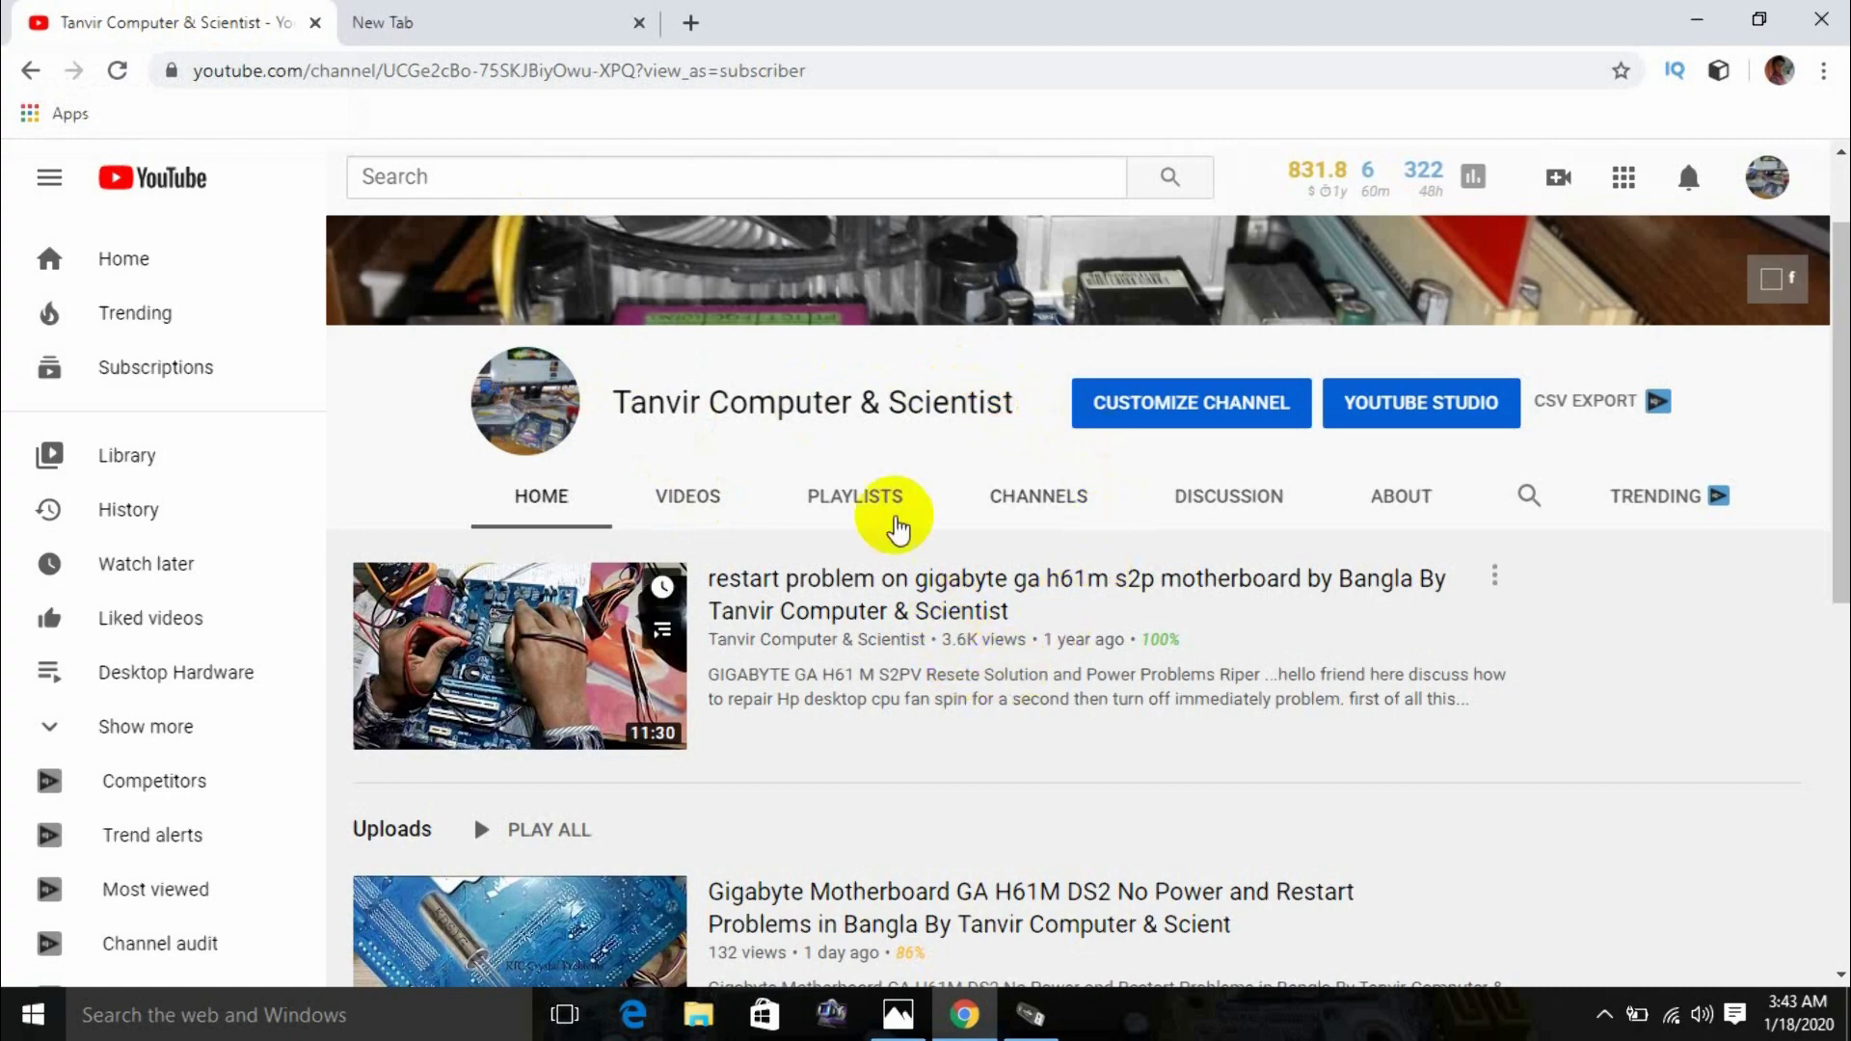
{"action": "scroll", "coordinate": [839, 649], "scroll_direction": "down", "scroll_amount": 8}
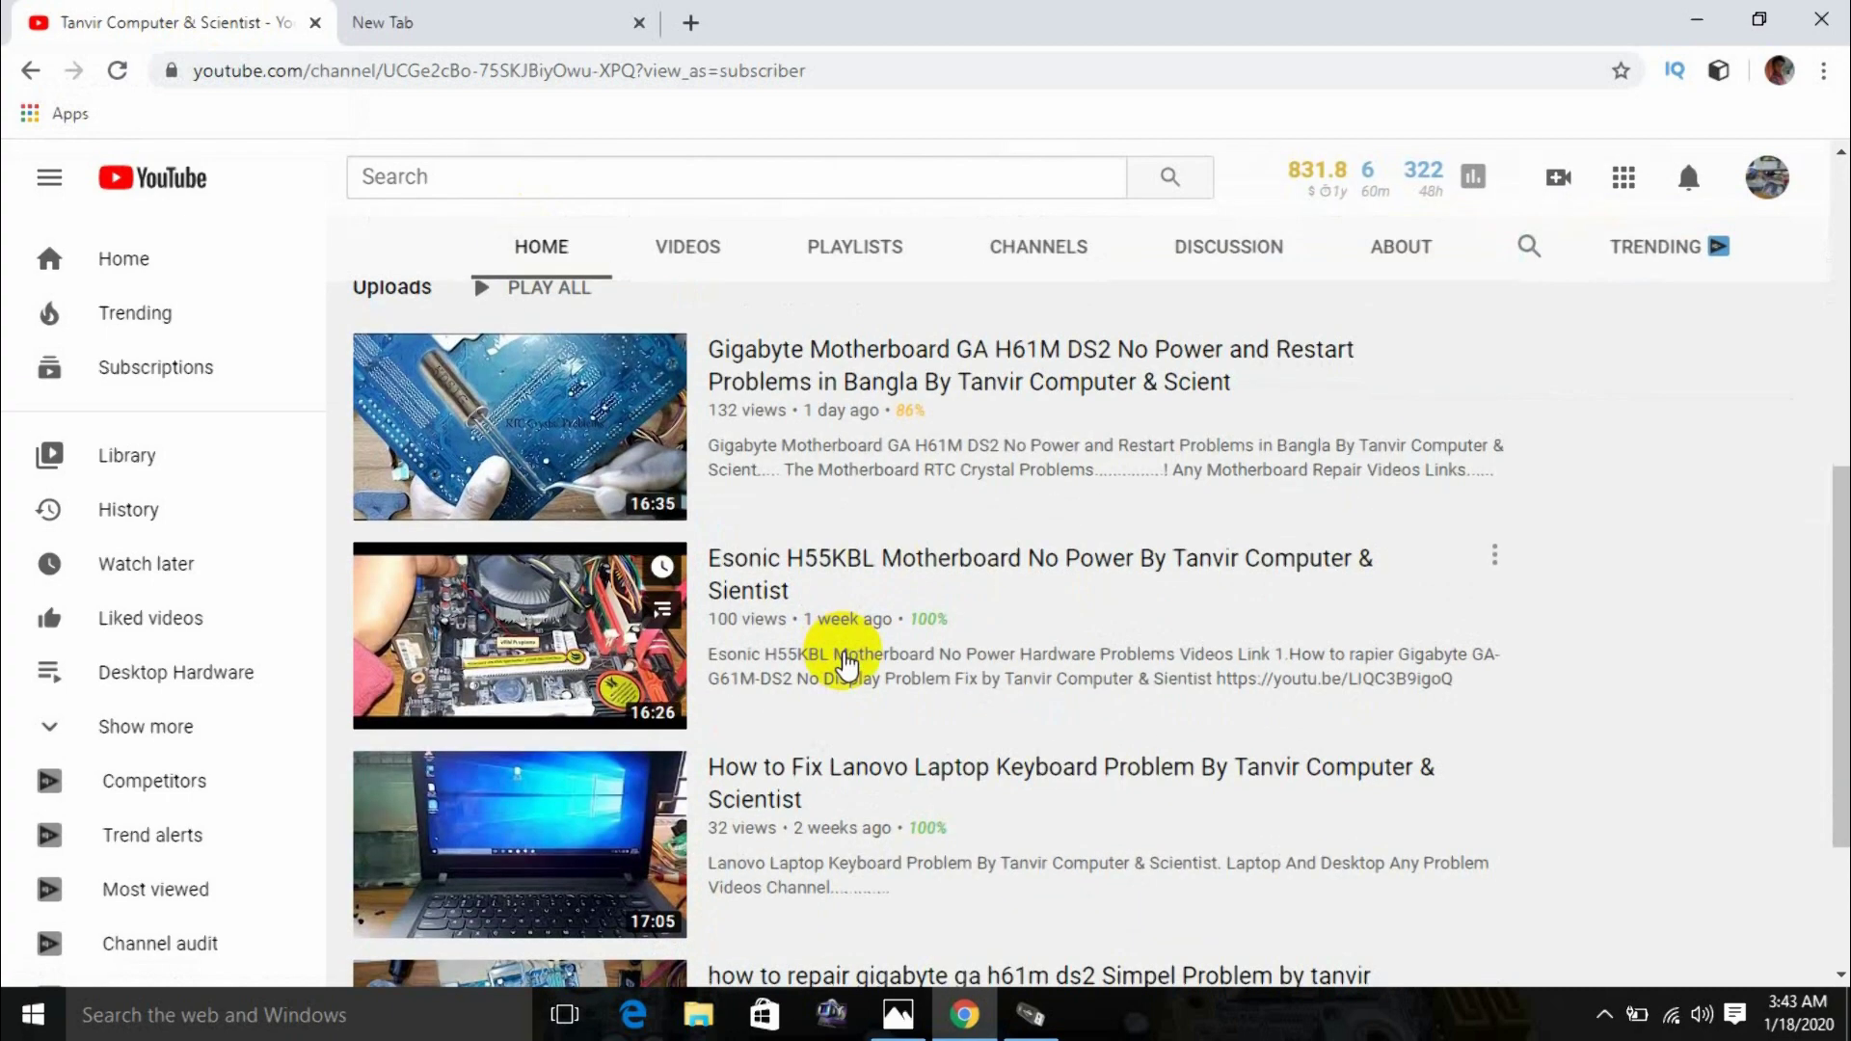
{"action": "scroll", "coordinate": [846, 663], "scroll_direction": "up", "scroll_amount": 8}
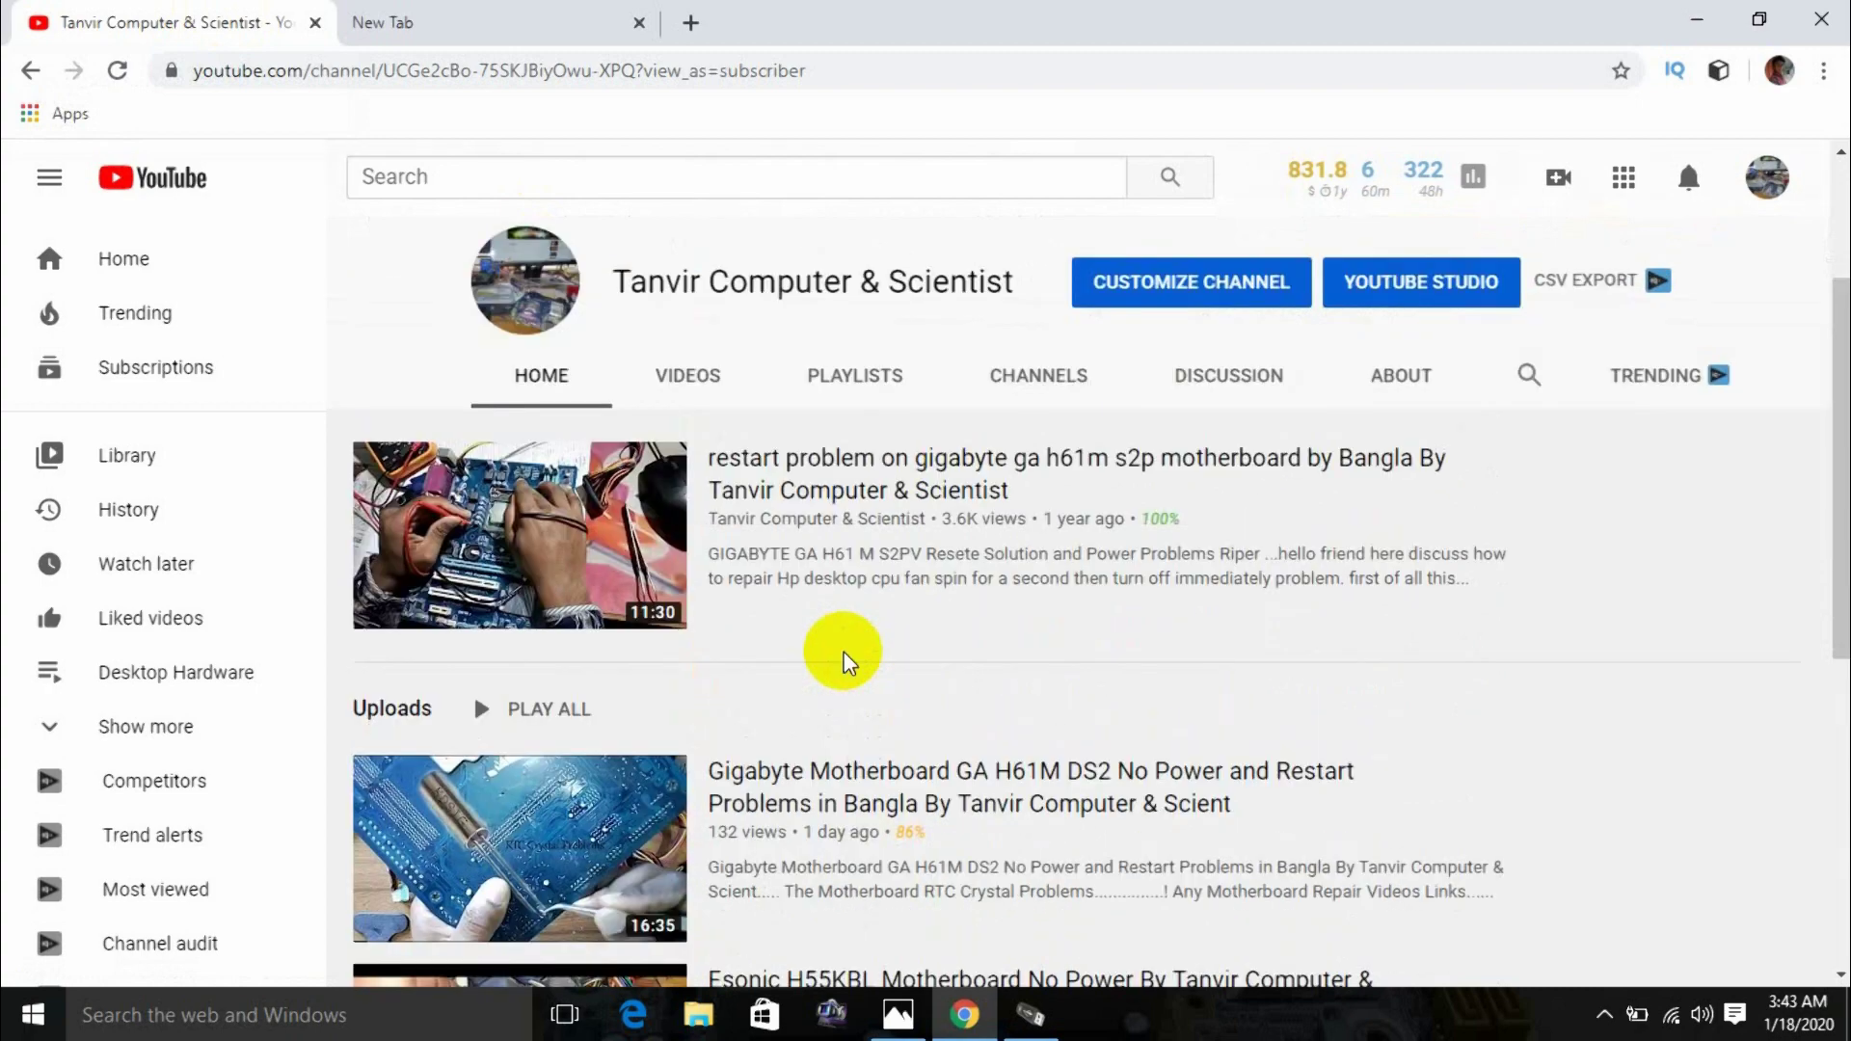
{"action": "left_click", "coordinate": [852, 391]}
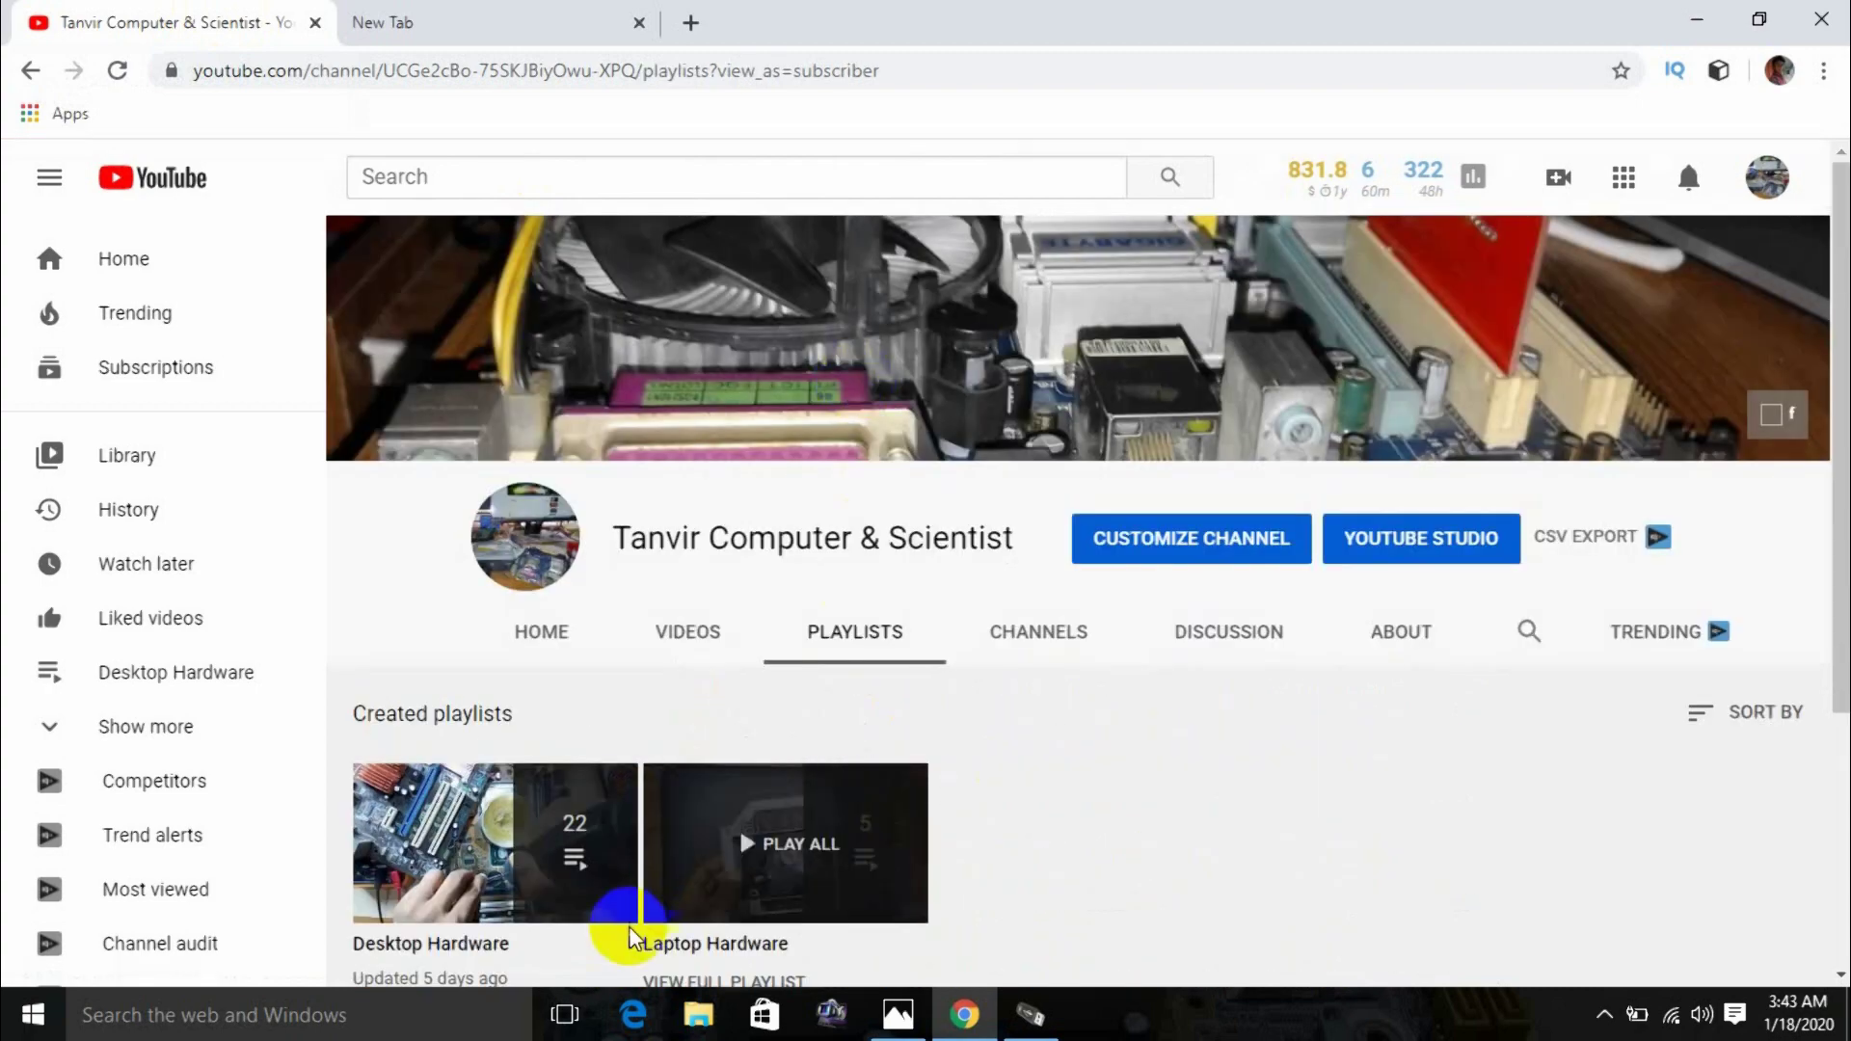
{"action": "scroll", "coordinate": [1027, 854], "scroll_direction": "down", "scroll_amount": 3}
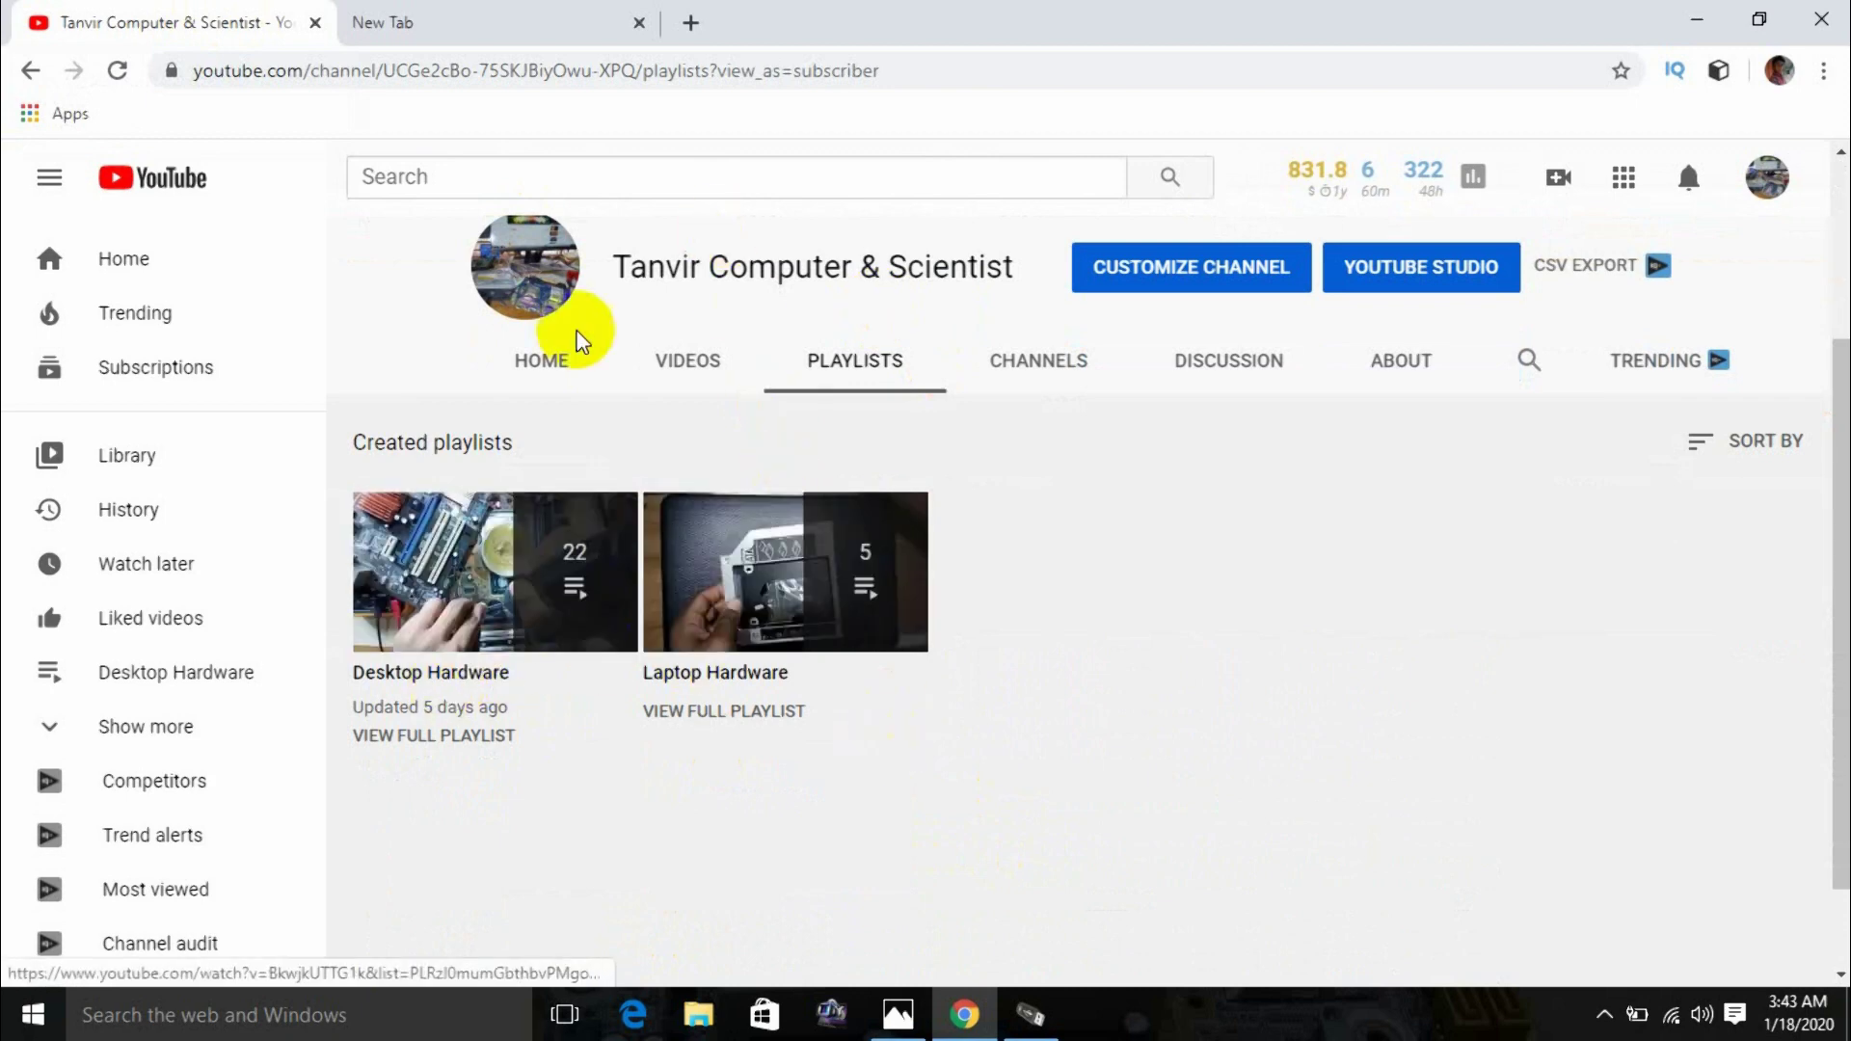
{"action": "left_click", "coordinate": [537, 360]}
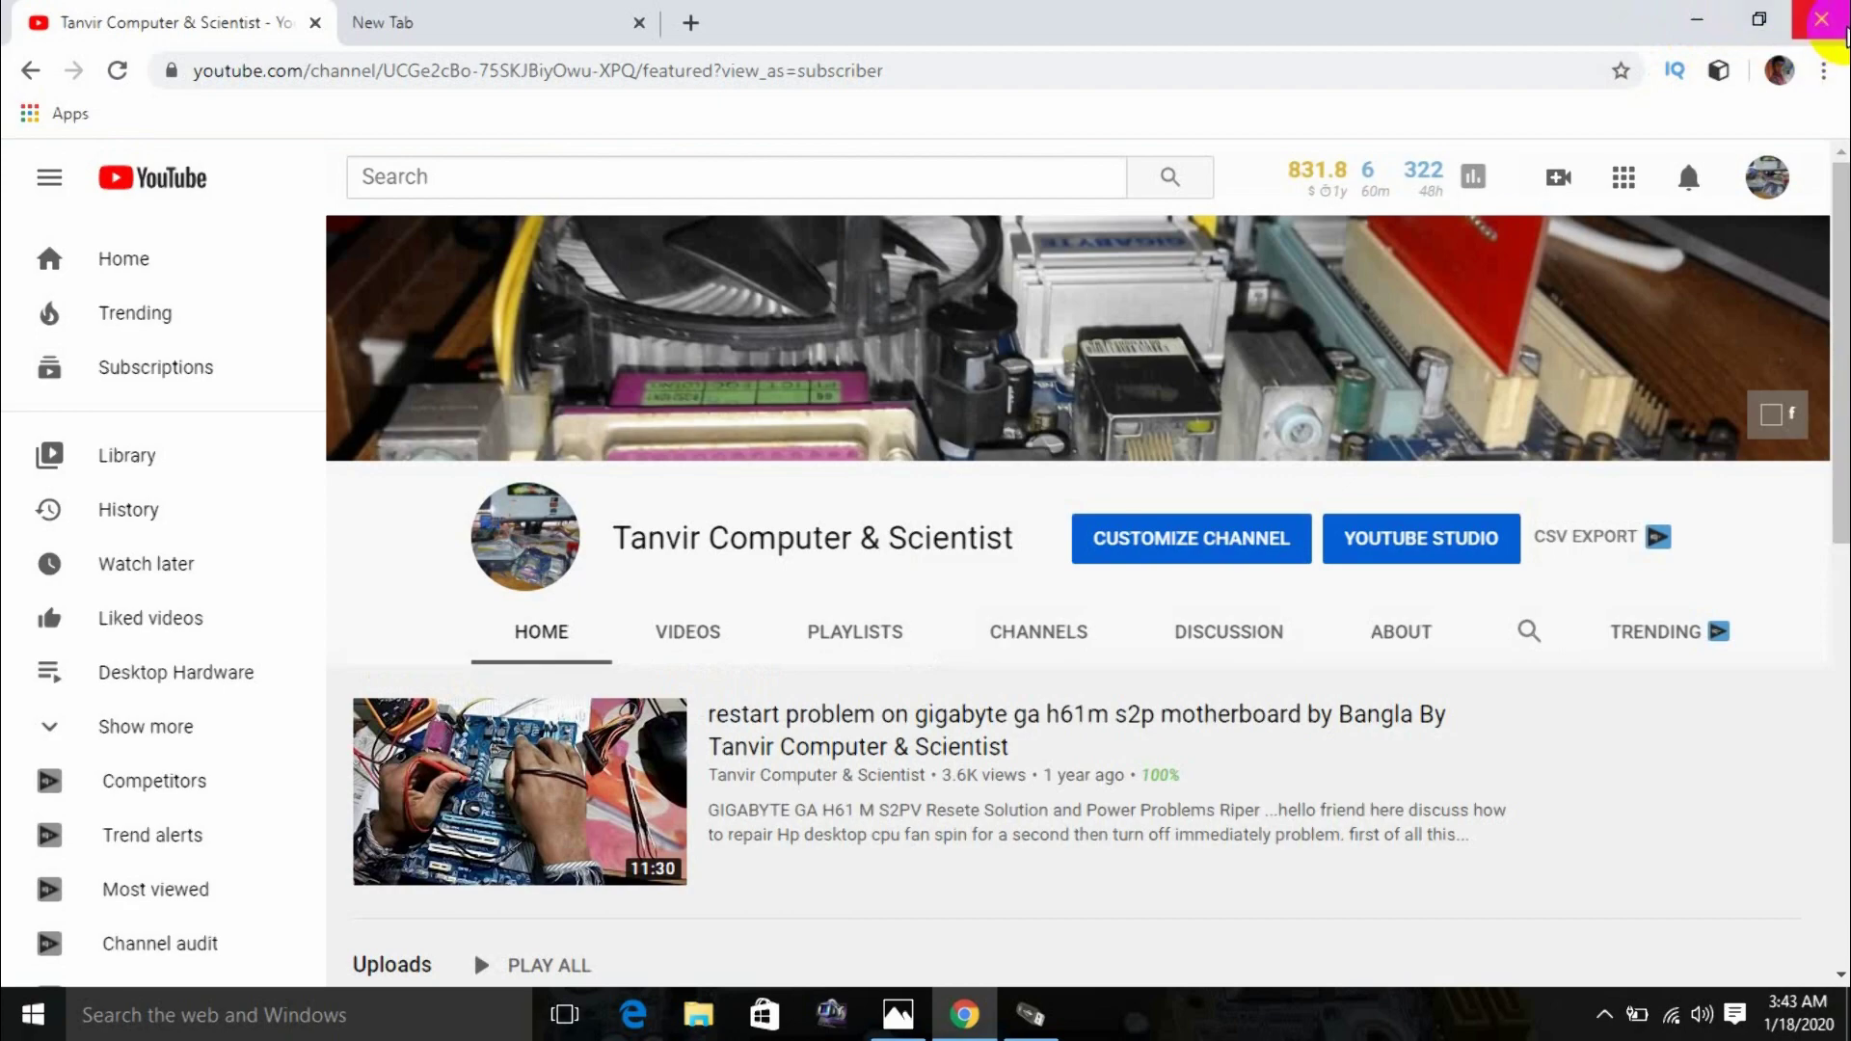
{"action": "left_click", "coordinate": [1821, 19]}
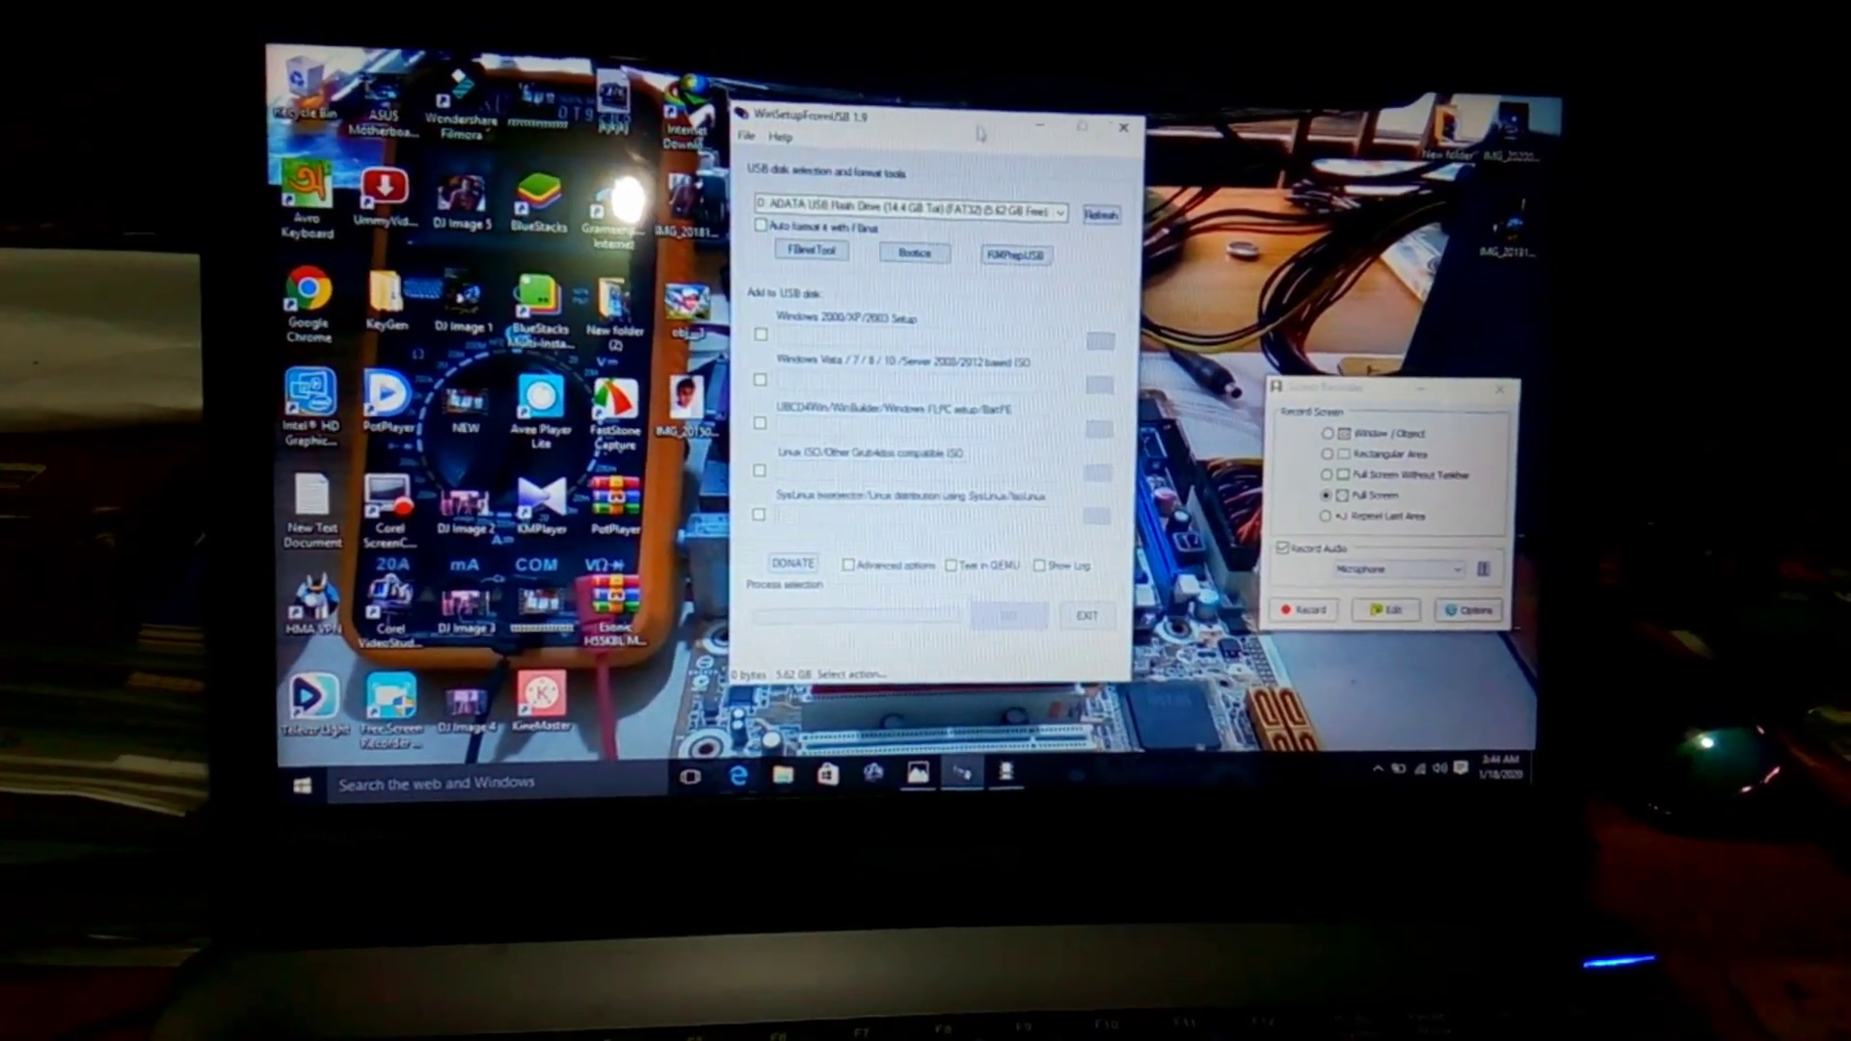
- Close WinSetupFromUSB and restart the computer
{"action": "left_click", "coordinate": [1123, 126]}
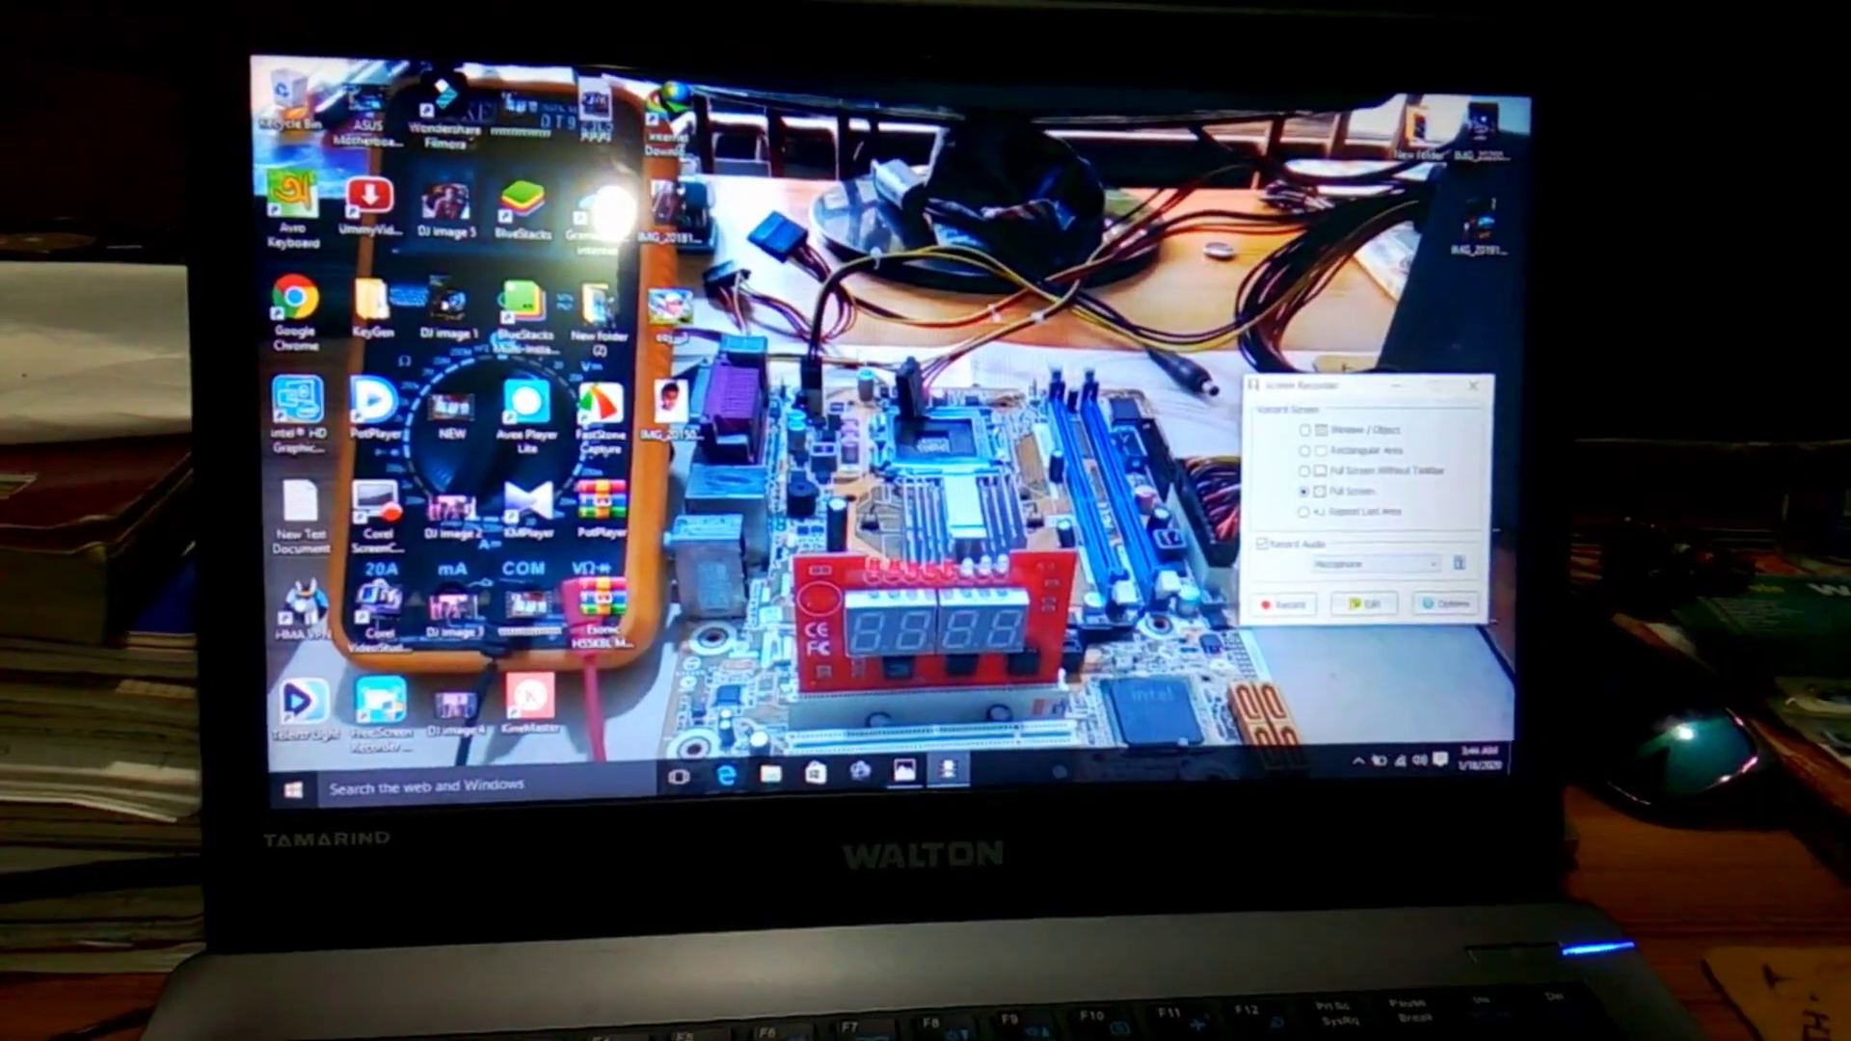
{"action": "left_click", "coordinate": [1282, 604]}
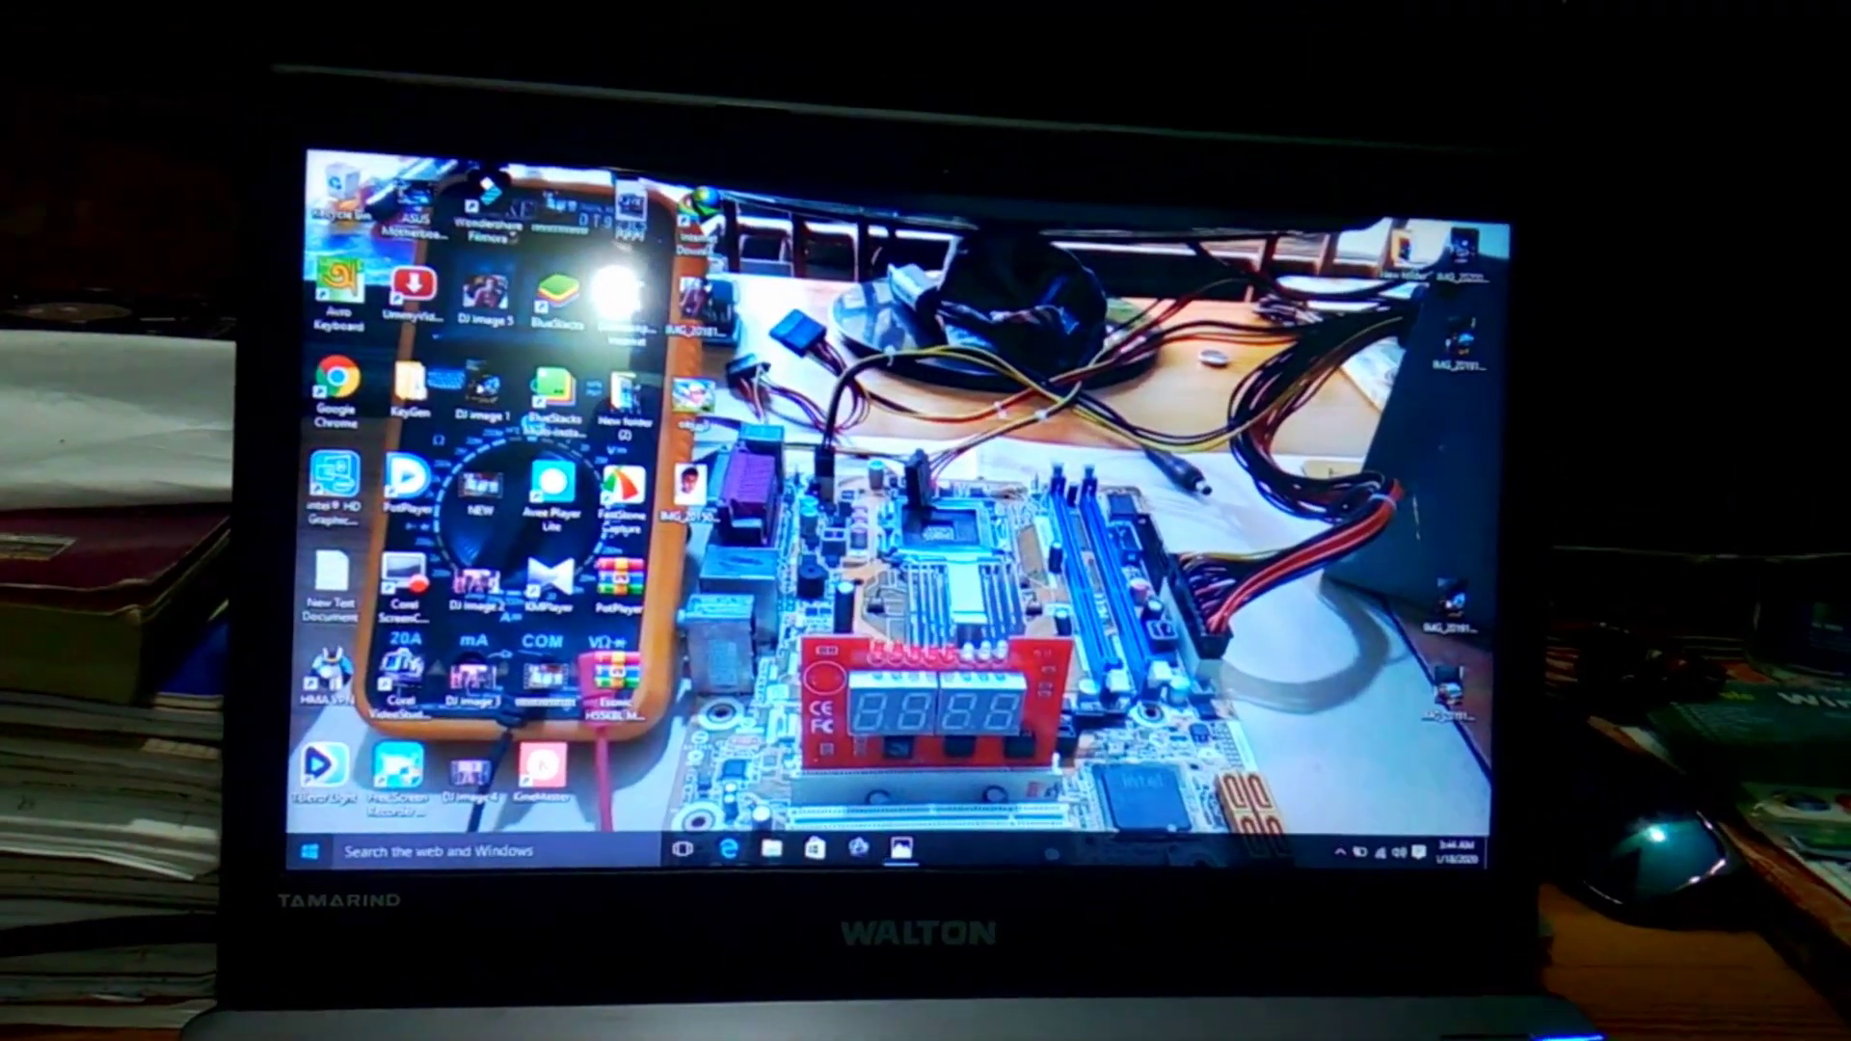
{"action": "left_click", "coordinate": [296, 840]}
{"action": "left_click", "coordinate": [304, 767]}
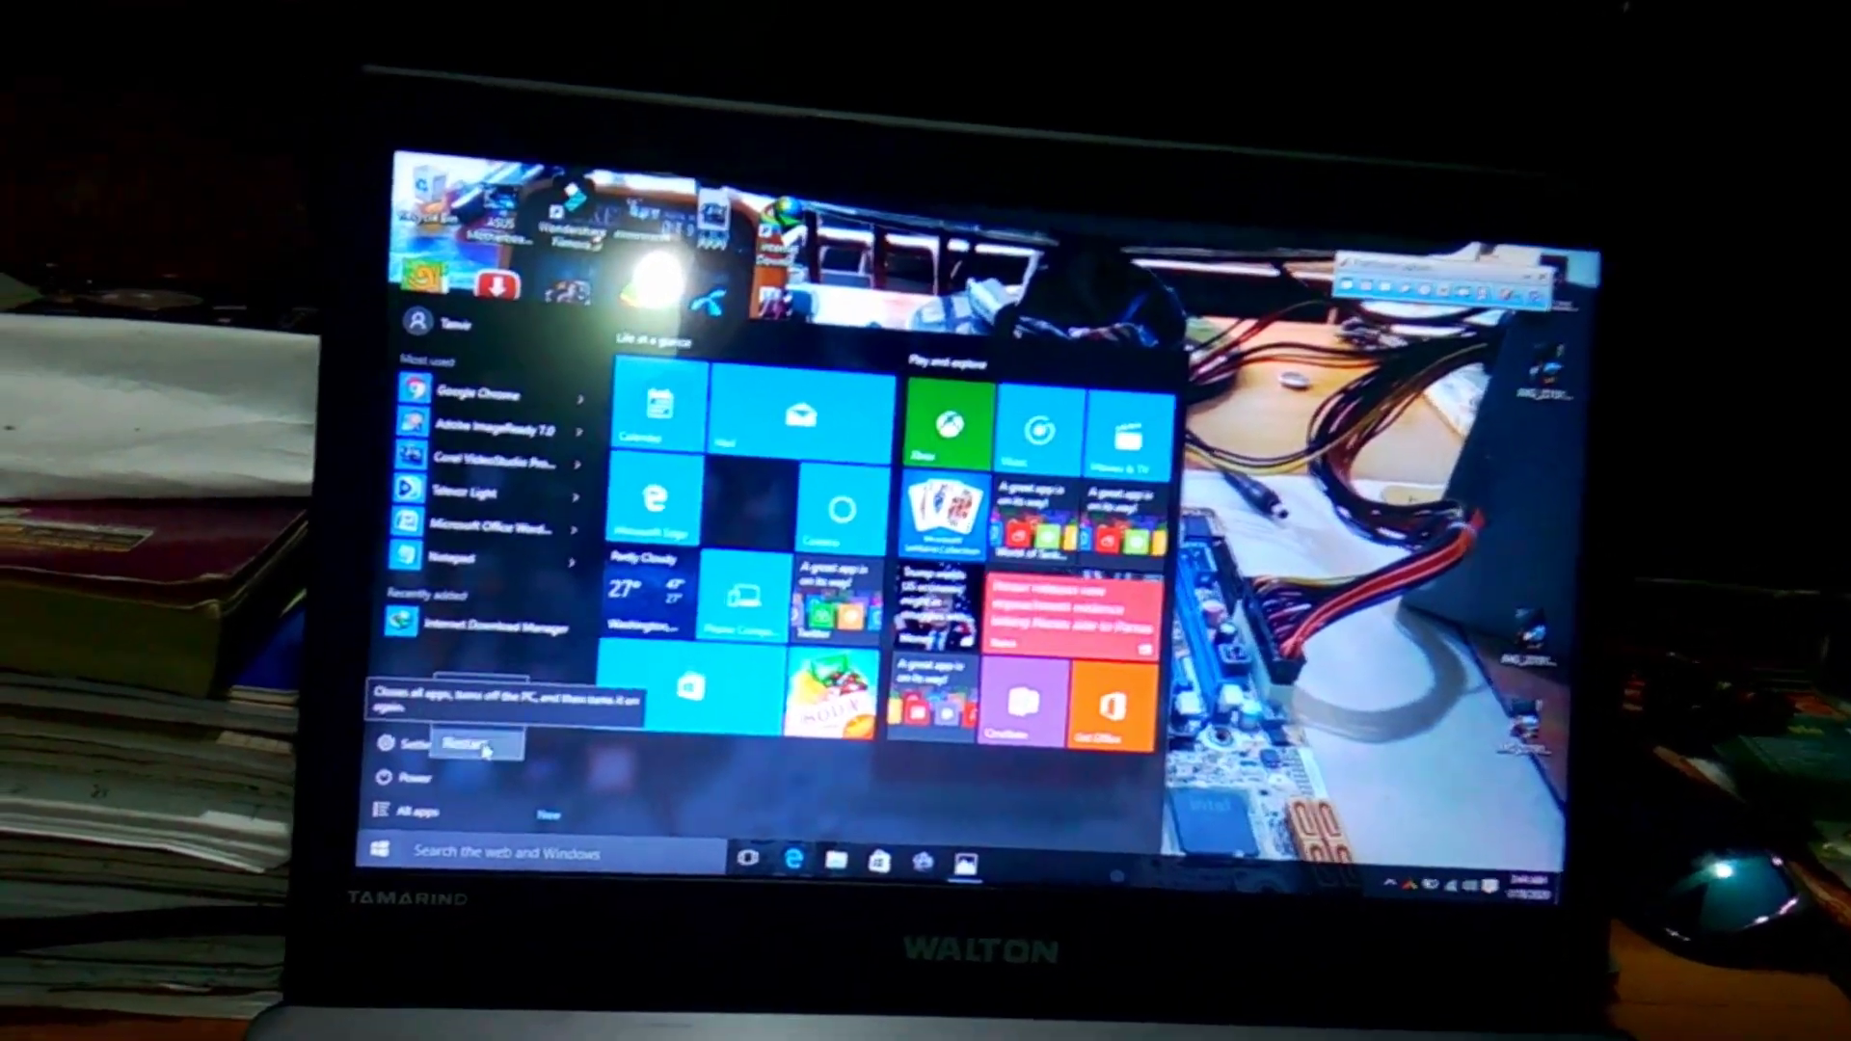
{"action": "left_click", "coordinate": [445, 753]}
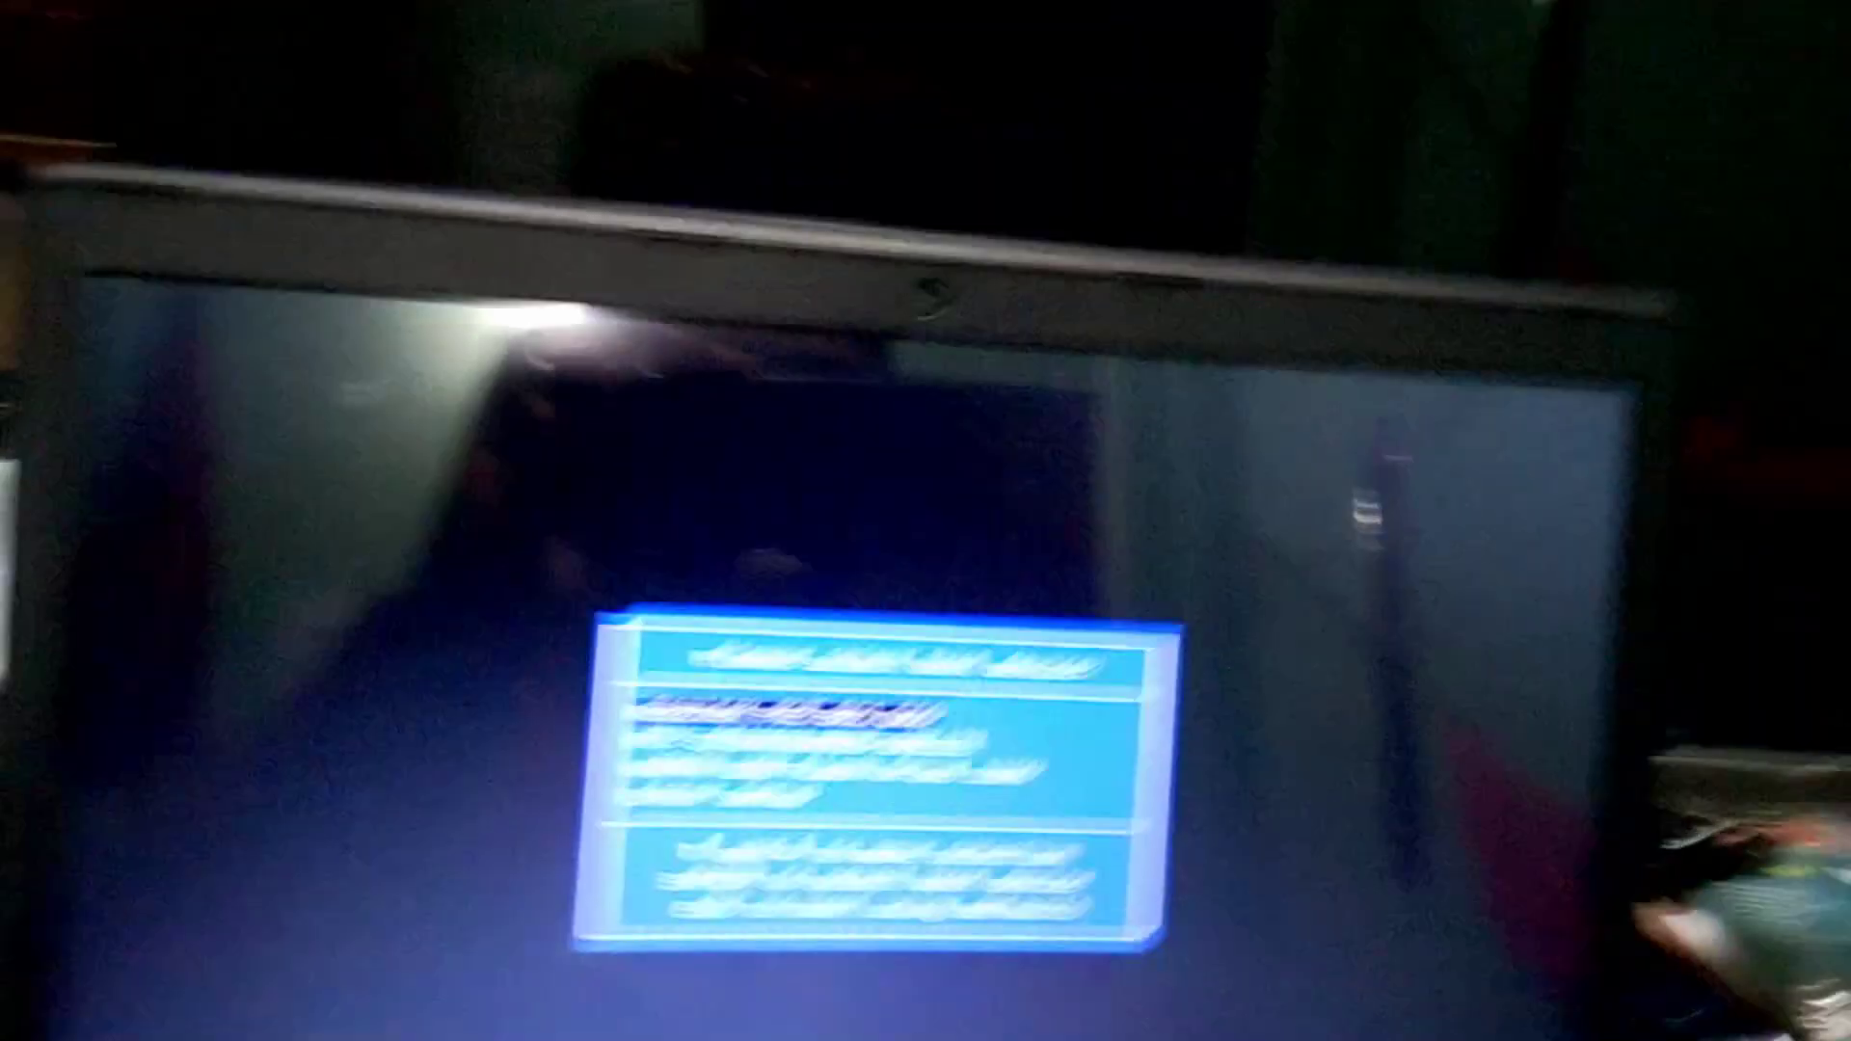
- Boot the computer from the ADATA USB Flash Drive 1100 in the boot device selection
{"action": "key", "text": "Down"}
{"action": "key", "text": "Down"}
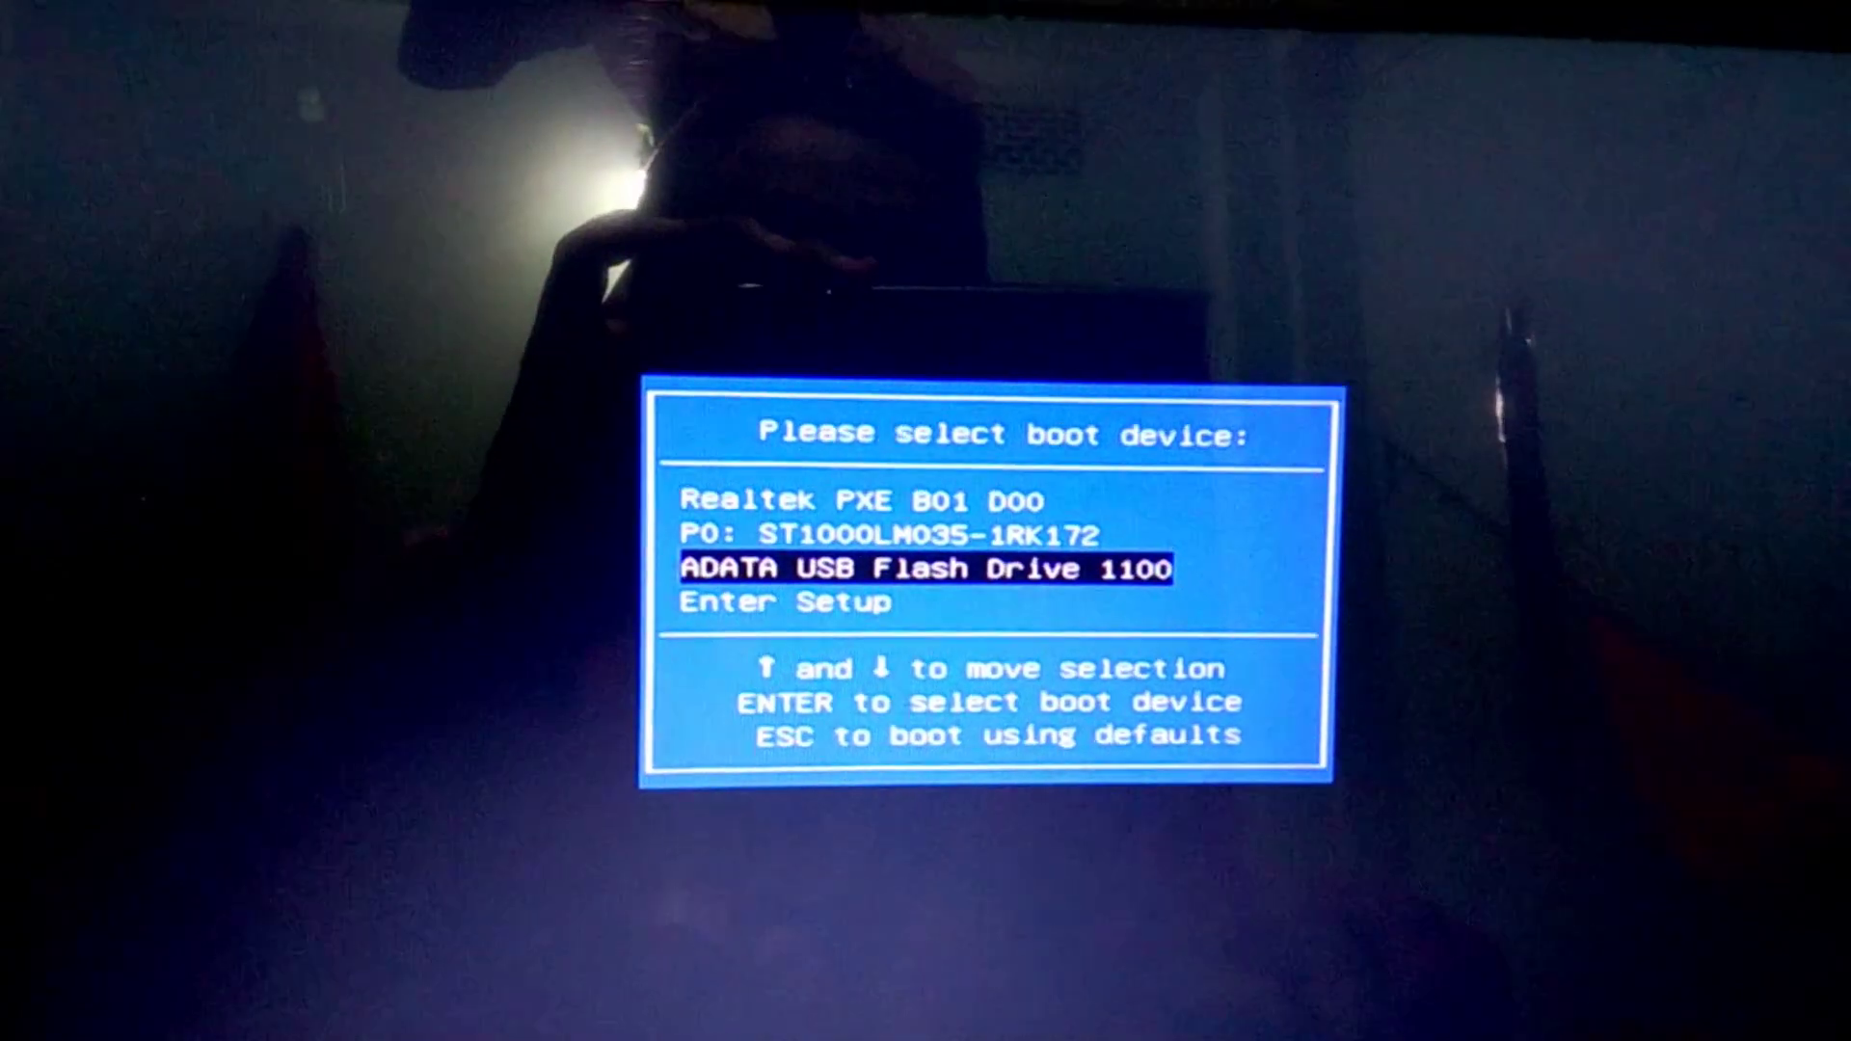
{"action": "key", "text": "Return"}
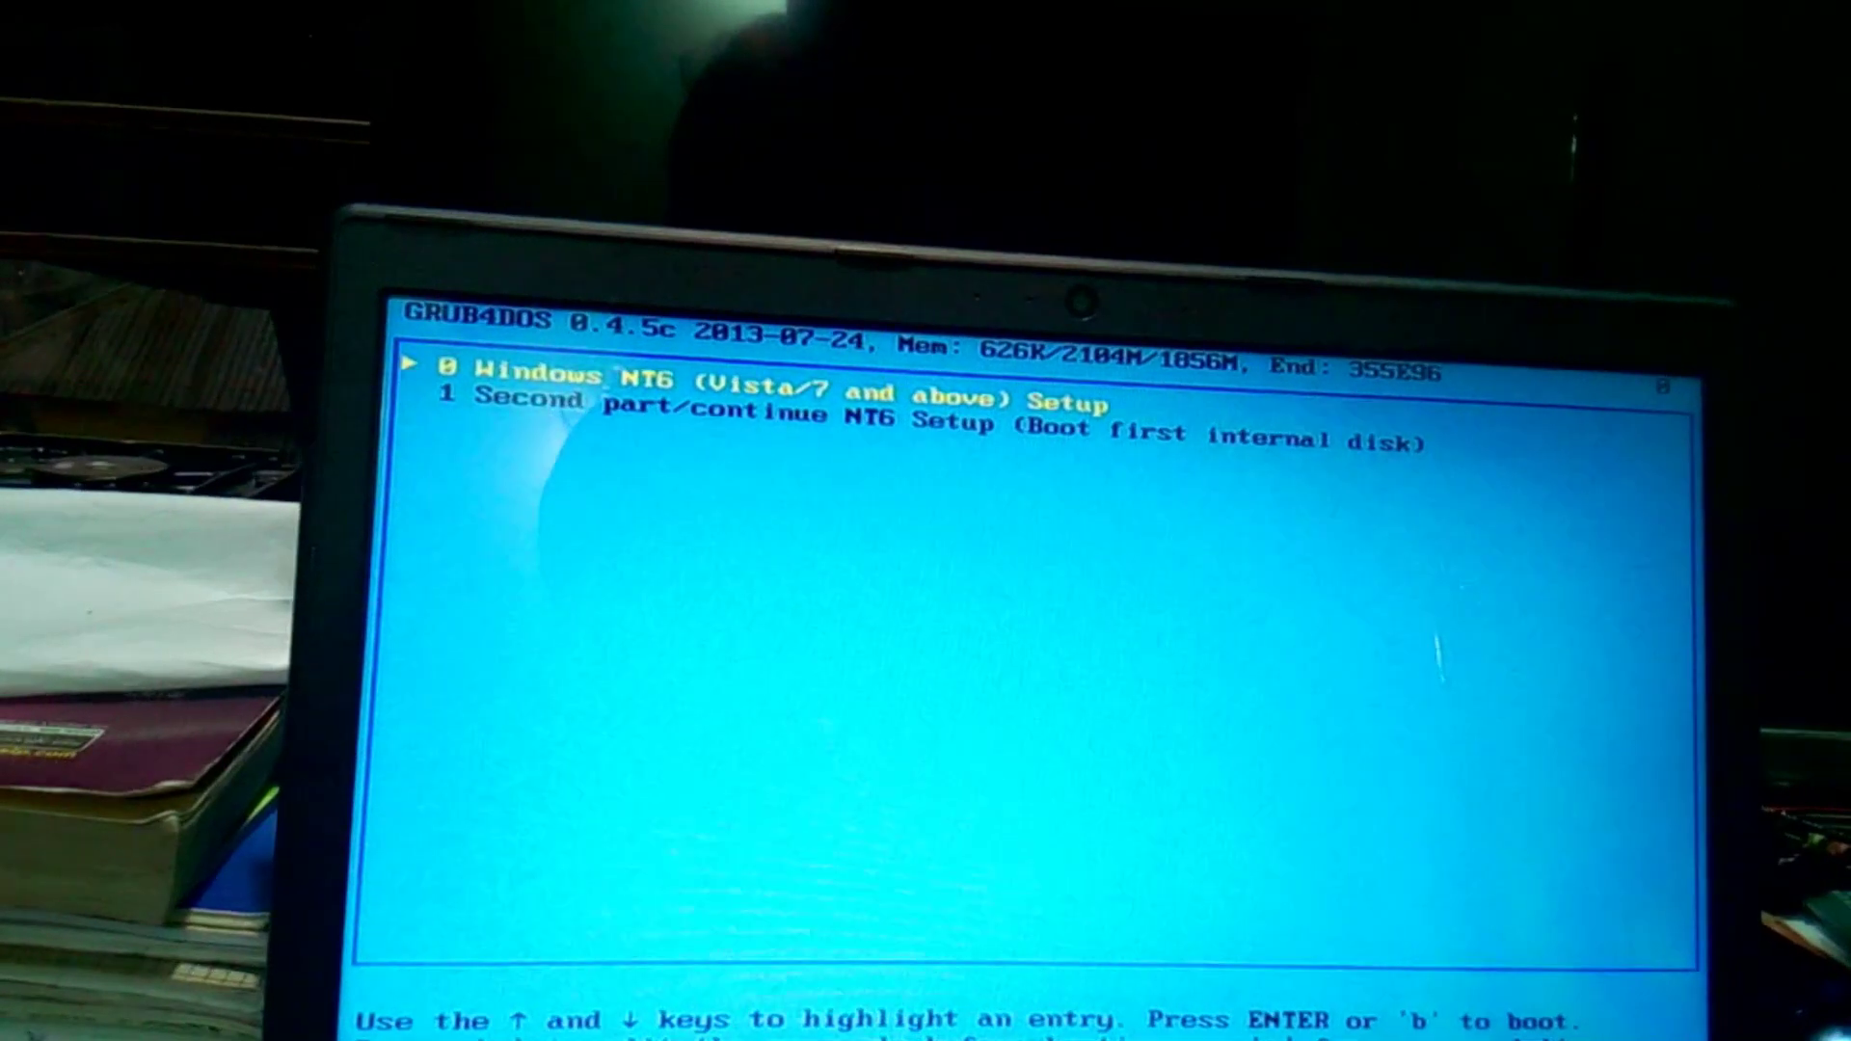
- Start the Windows NT6 (Vista/7 and above) Setup entry and highlight Windows-10 in Windows Boot Manager
{"action": "key", "text": "Return"}
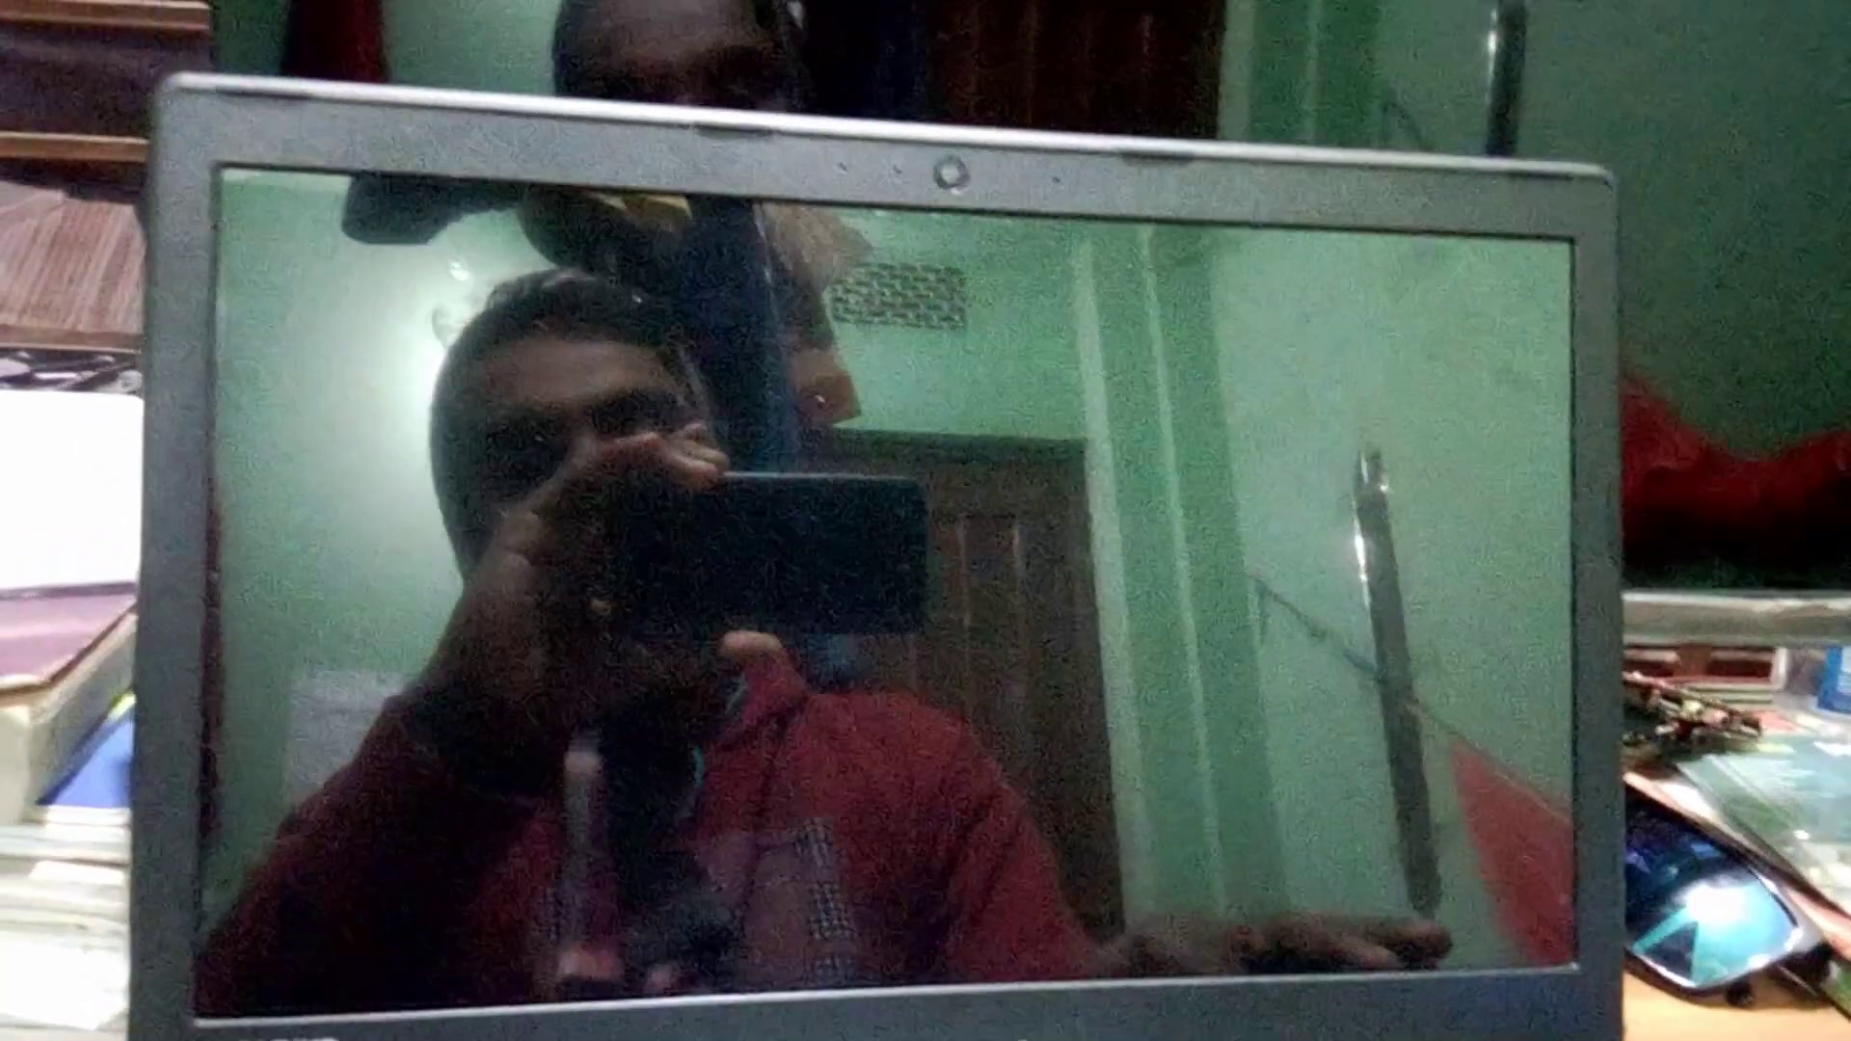
{"action": "key", "text": "Down"}
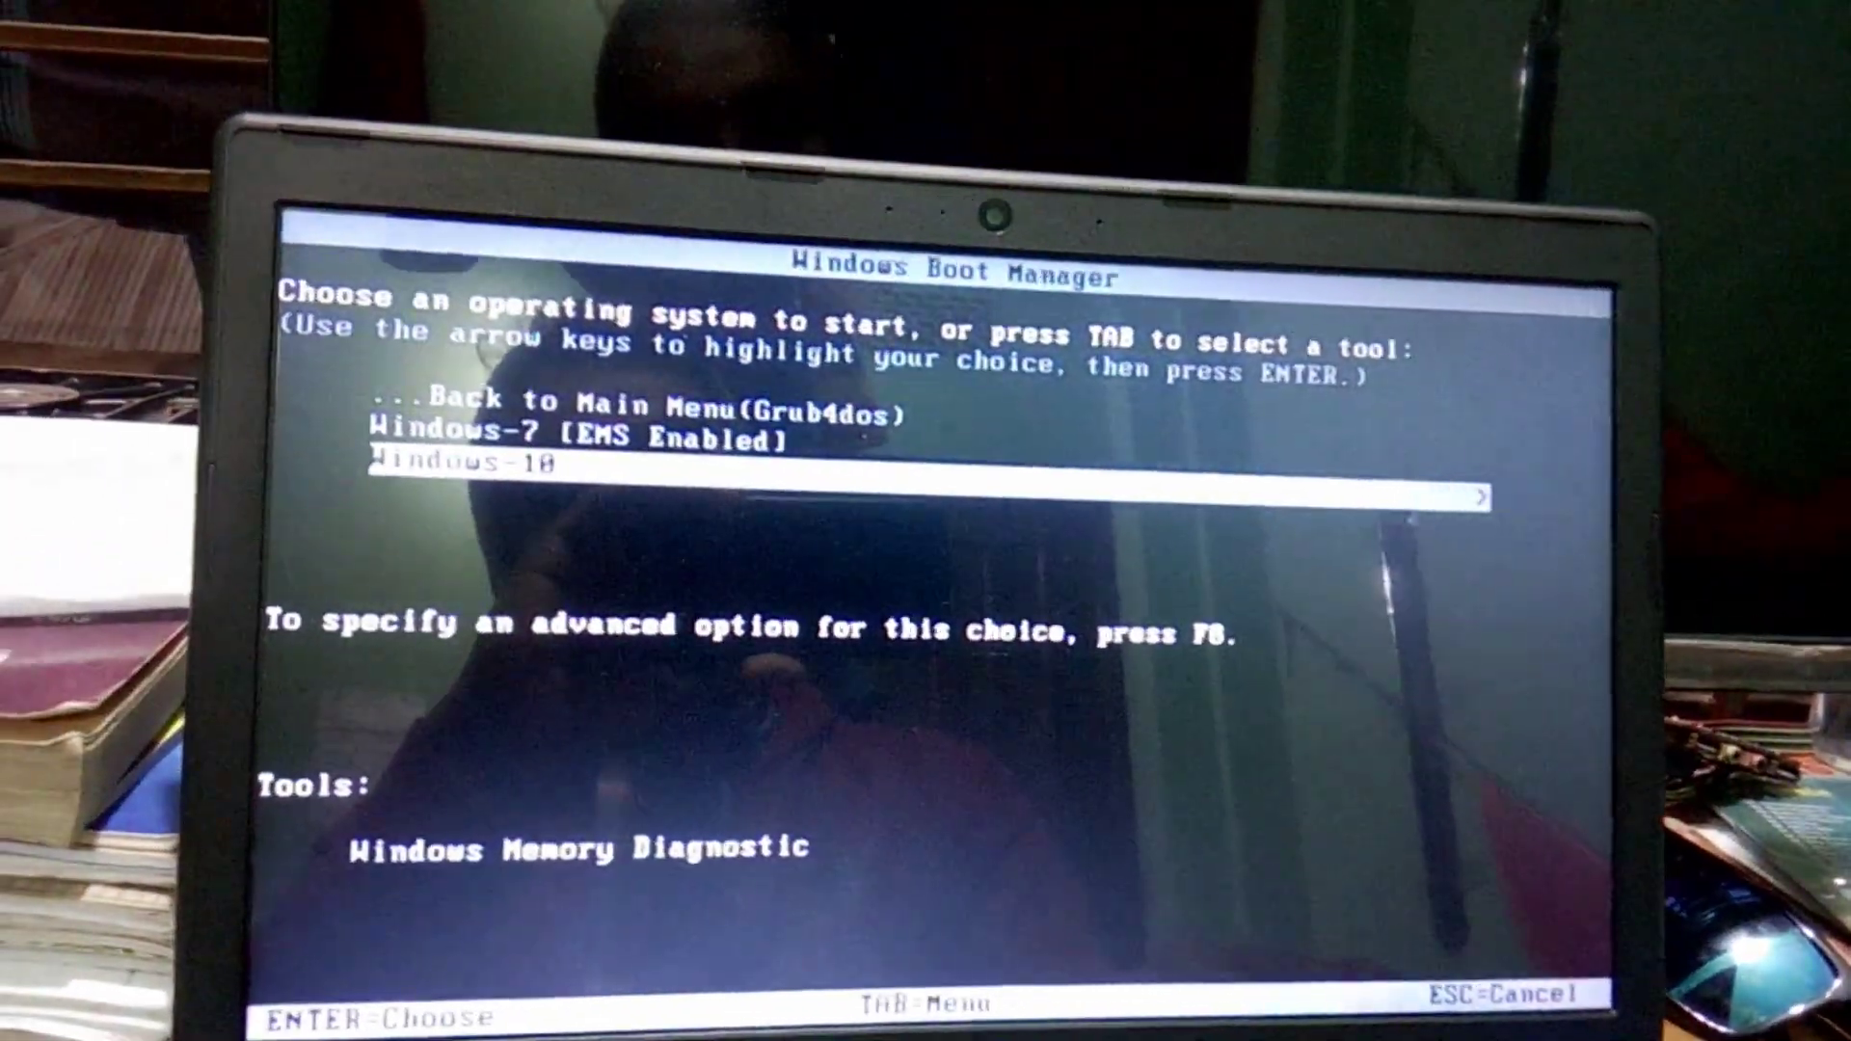